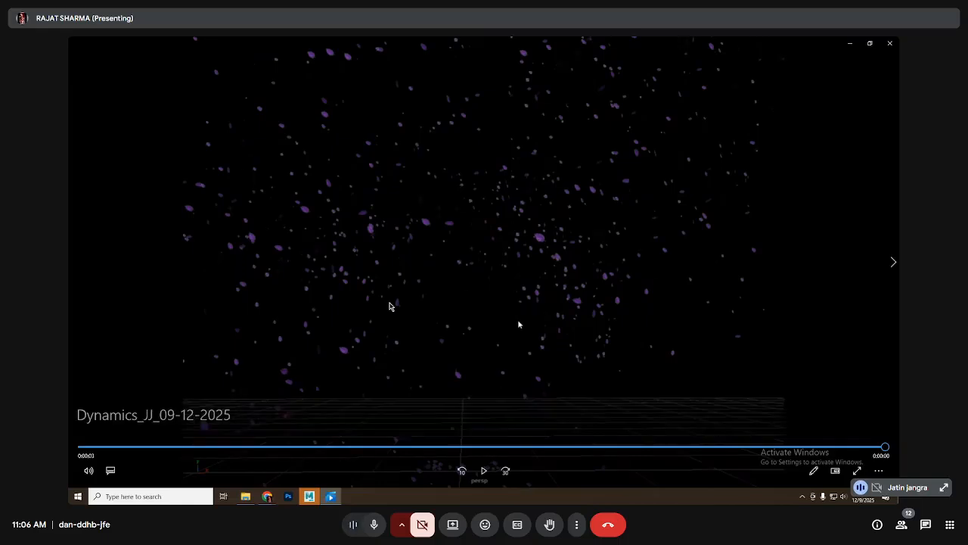
# Adjust the system playback volume and mute the meeting microphone.
pyautogui.click(843, 497)
pyautogui.moveTo(803, 475); pyautogui.dragTo(796, 476)
pyautogui.click(779, 491)
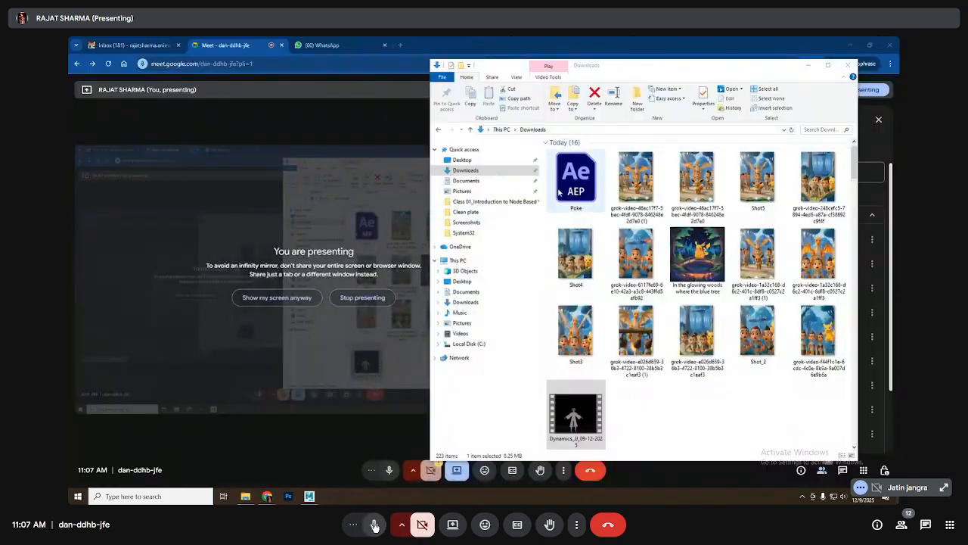
pyautogui.click(373, 525)
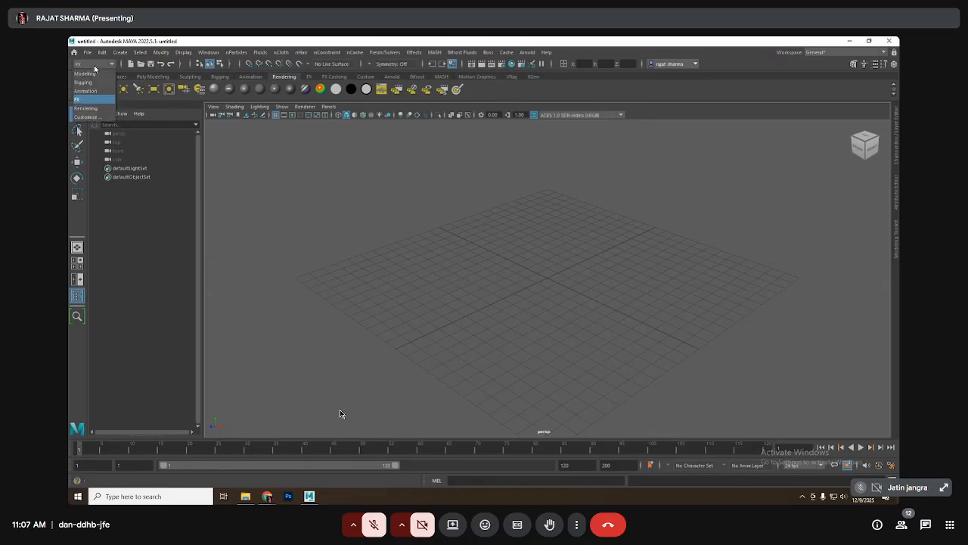
# Lower Edge's volume in the system audio mixer and unmute the meeting microphone.
pyautogui.press('super+g')
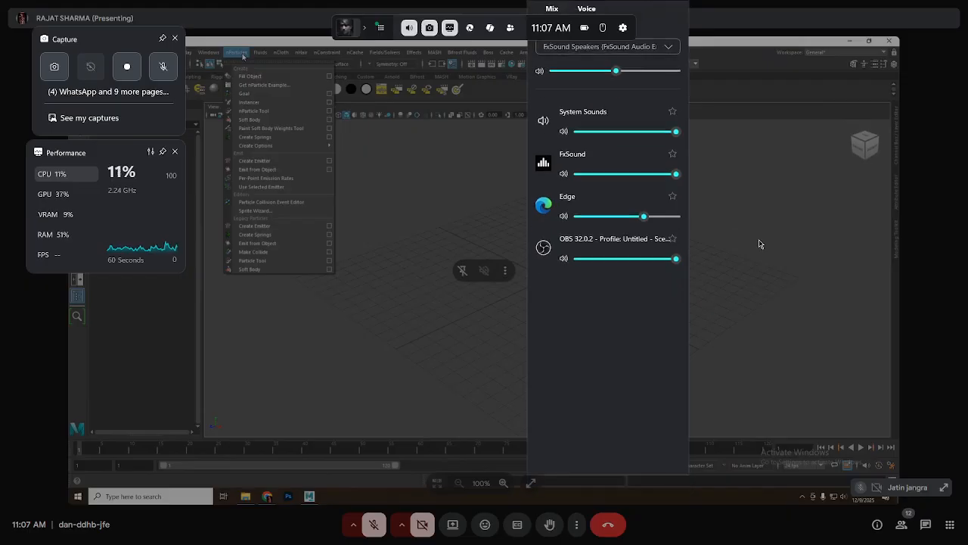
pyautogui.moveTo(637, 216); pyautogui.dragTo(617, 218)
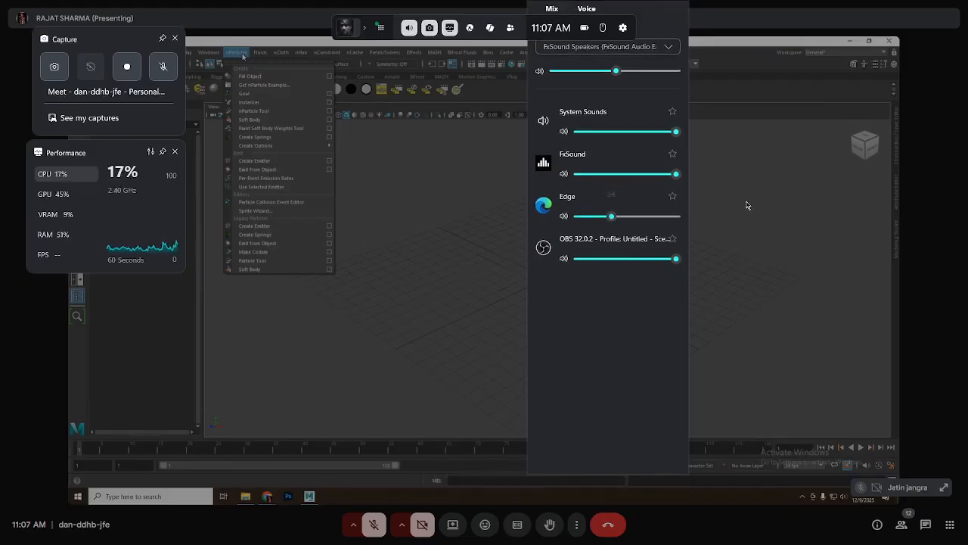
pyautogui.click(746, 279)
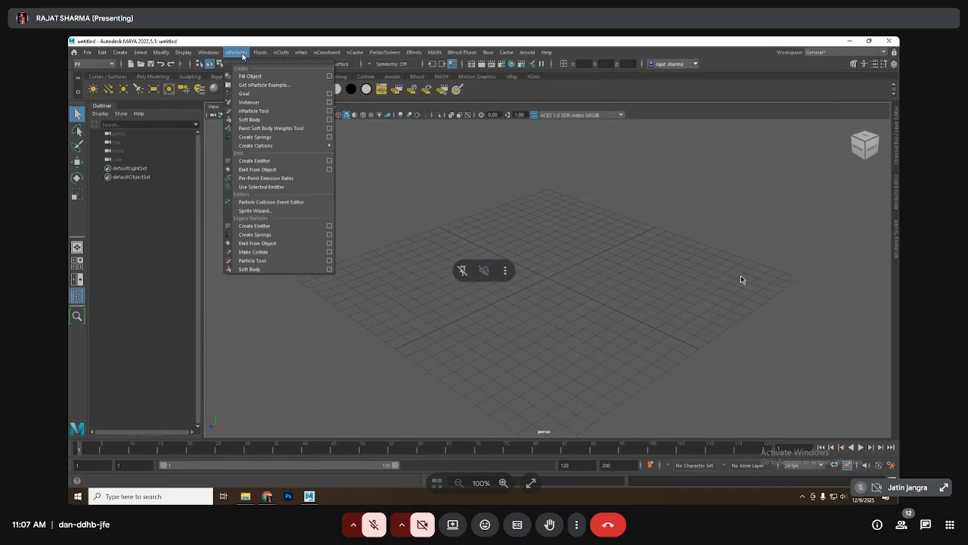
pyautogui.click(373, 524)
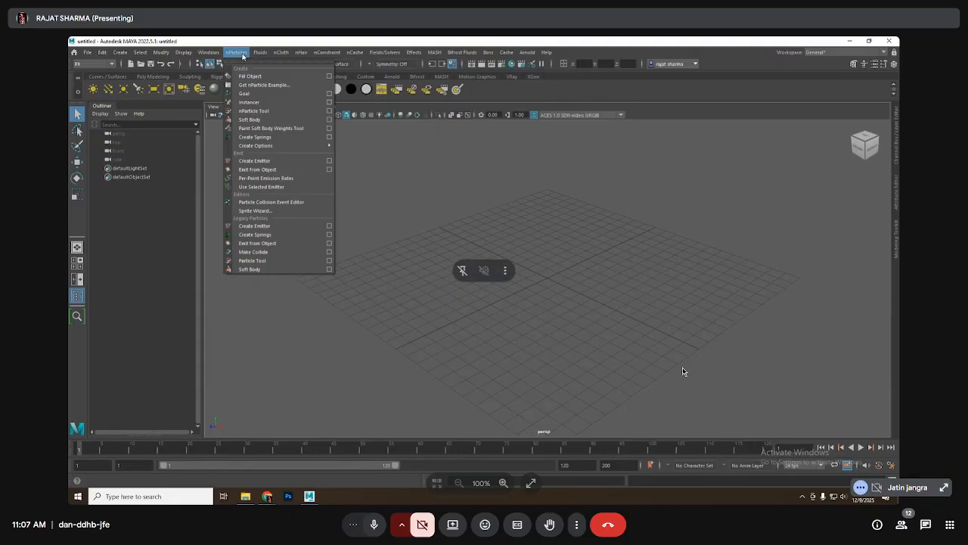
pyautogui.press('super+g')
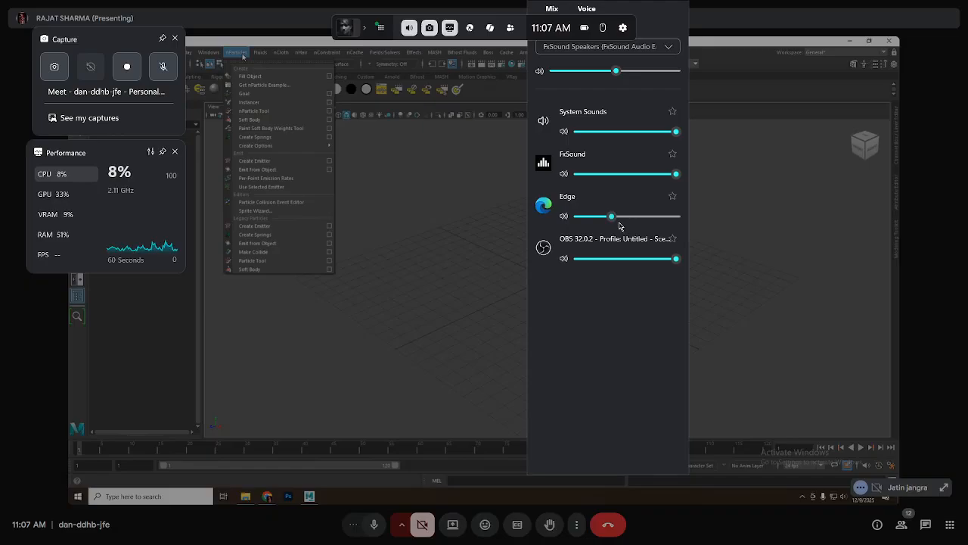
pyautogui.moveTo(619, 225); pyautogui.dragTo(586, 220)
pyautogui.click(780, 227)
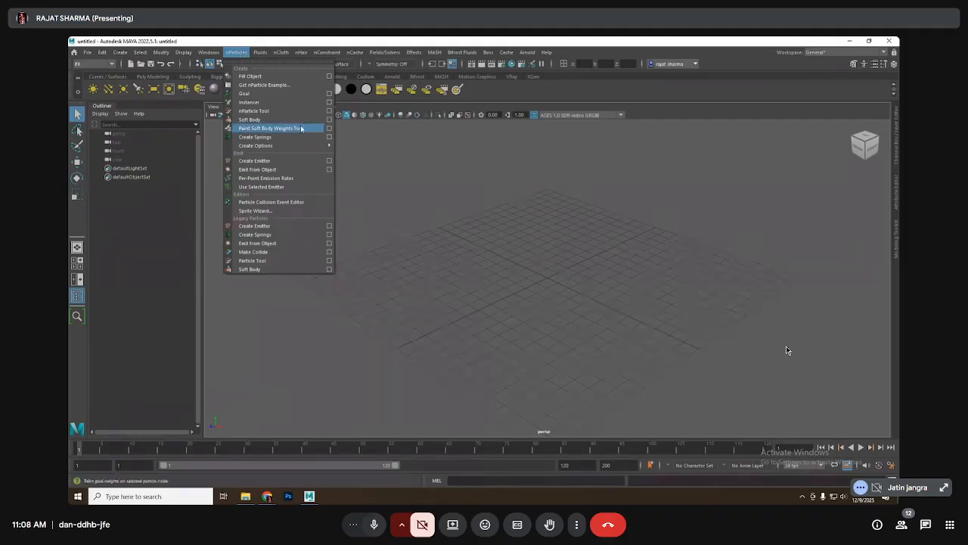
# Review the creation options of the nParticles Soft Body command and close them without applying.
pyautogui.click(329, 119)
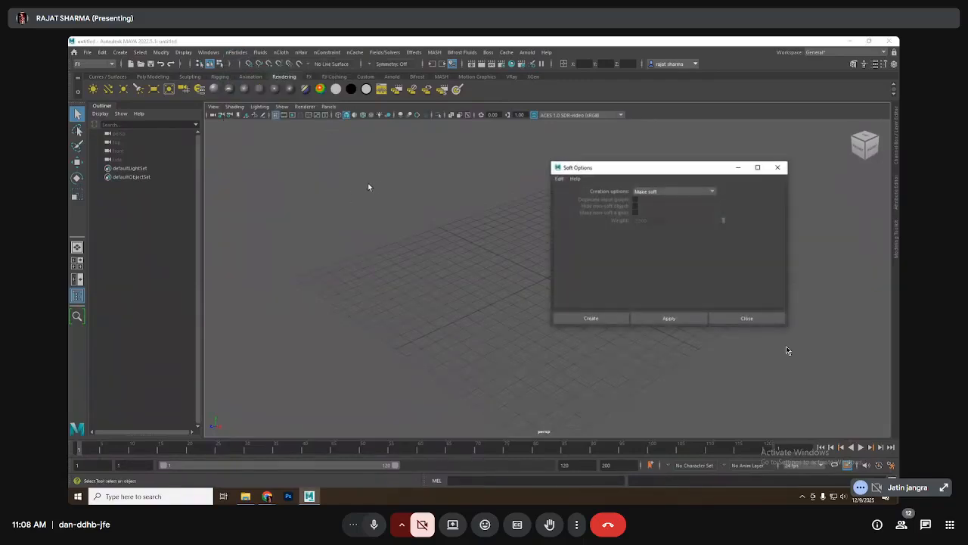
pyautogui.click(644, 193)
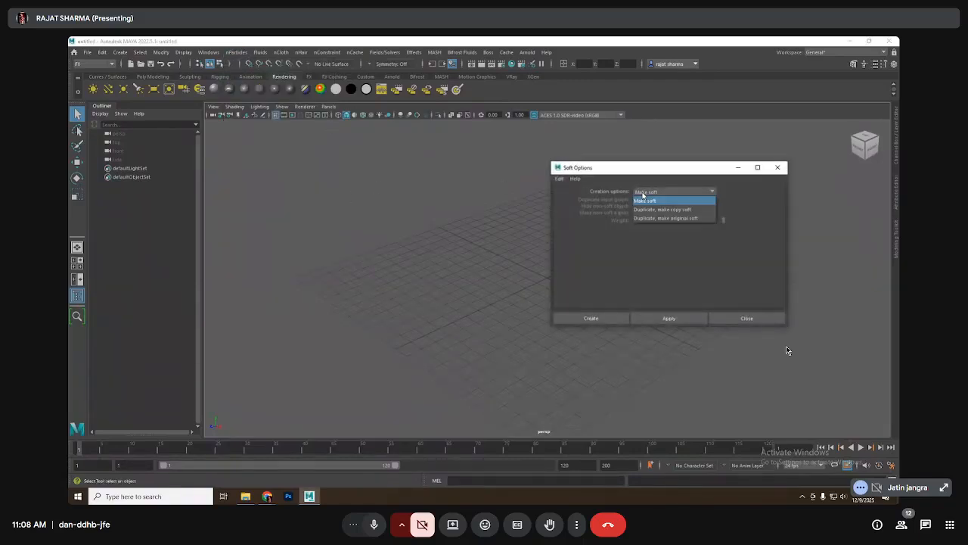
pyautogui.click(648, 241)
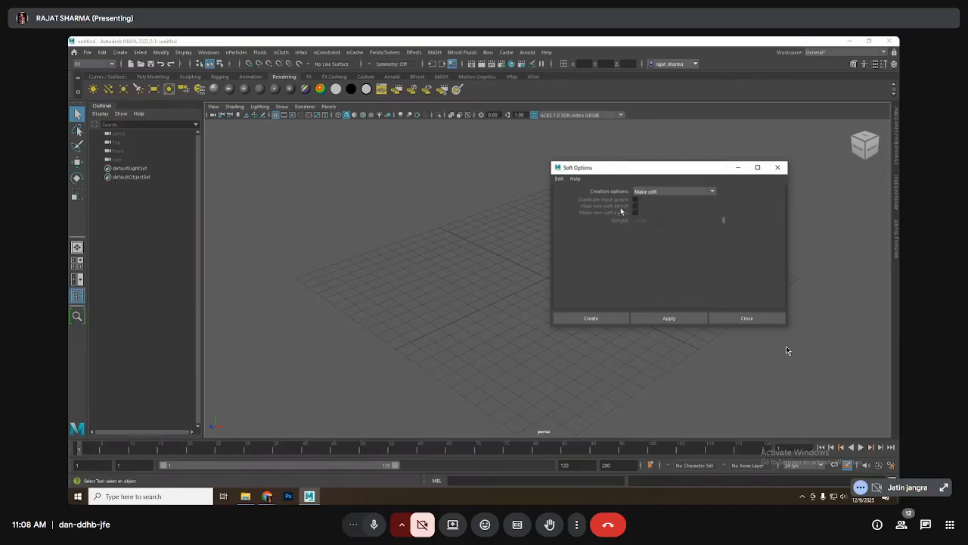
pyautogui.click(777, 168)
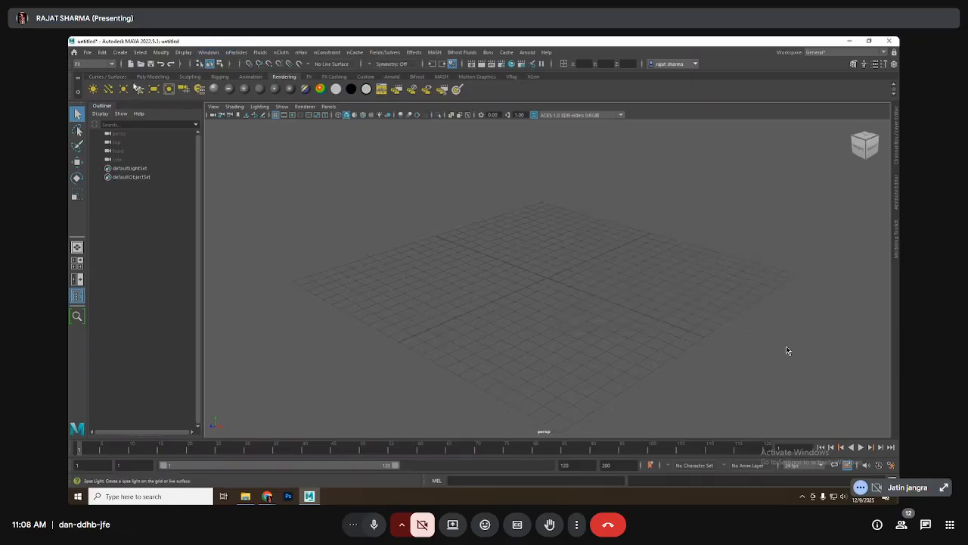
# Turn off interactive creation for polygon primitives so that they appear directly at the origin.
pyautogui.click(148, 76)
pyautogui.click(116, 77)
pyautogui.click(150, 77)
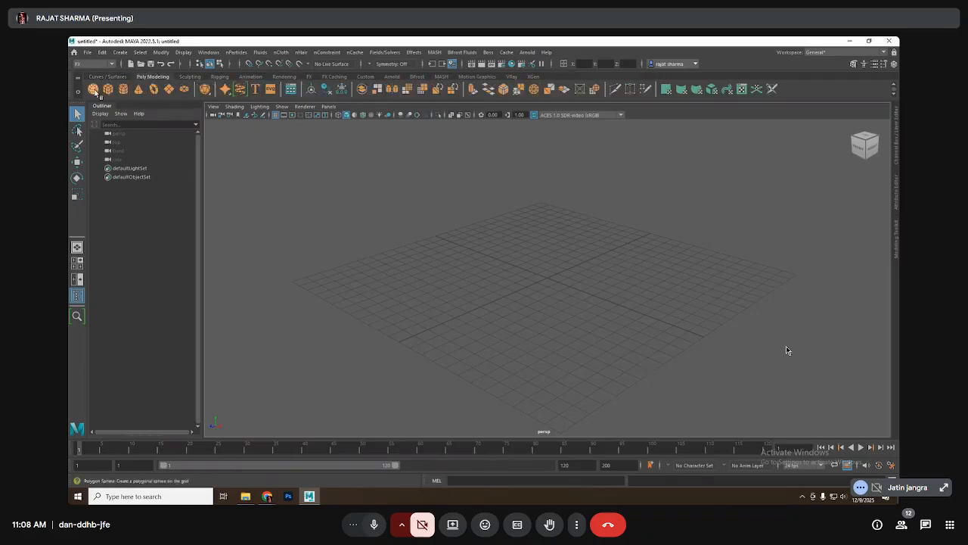
pyautogui.keyDown('alt'); pyautogui.moveTo(436, 267); pyautogui.dragTo(497, 248); pyautogui.keyUp('alt')
pyautogui.click(93, 89)
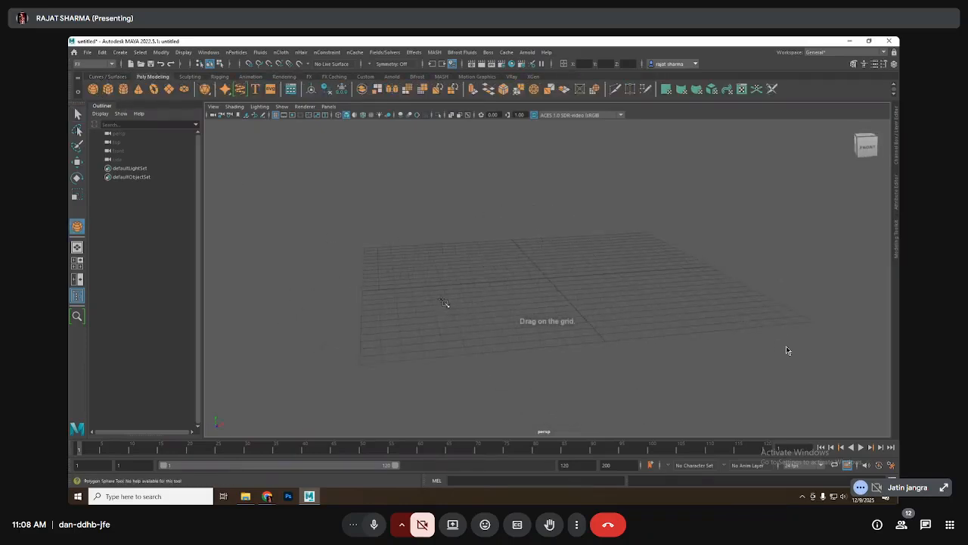
pyautogui.press('q')
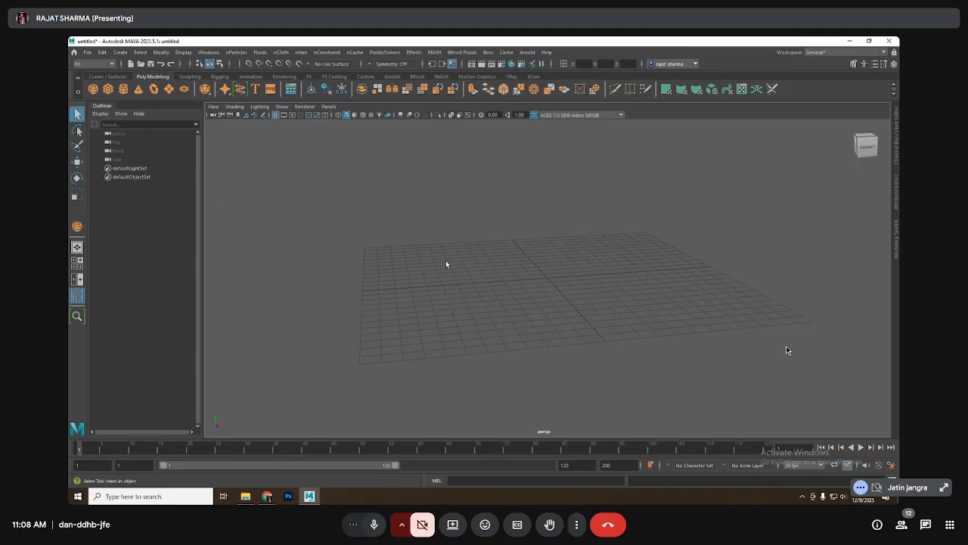
pyautogui.keyDown('shift'); pyautogui.rightClick(446, 264); pyautogui.keyUp('shift')
pyautogui.keyDown('shift'); pyautogui.moveTo(446, 264); pyautogui.dragTo(445, 421, button='right'); pyautogui.keyUp('shift')
# Create a polygon sphere and a polygon torus, moving them apart along the X axis to opposite sides of the grid.
pyautogui.click(93, 90)
pyautogui.press('w')
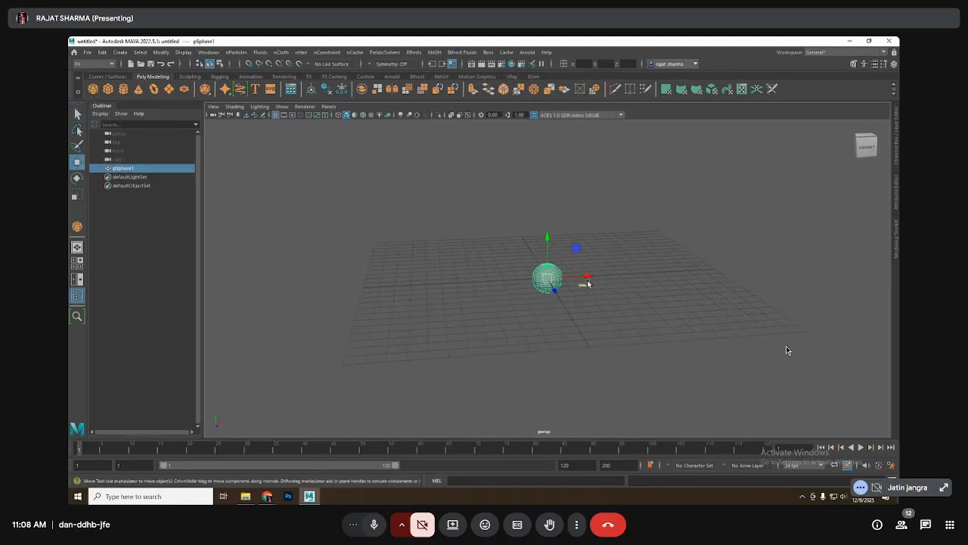
pyautogui.moveTo(584, 280); pyautogui.dragTo(484, 289)
pyautogui.click(153, 89)
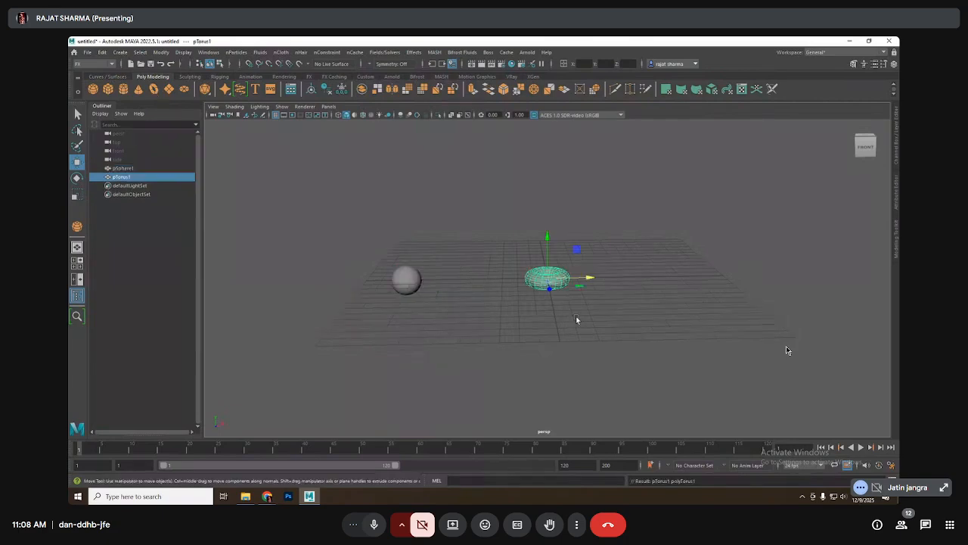
pyautogui.moveTo(589, 284); pyautogui.dragTo(718, 281)
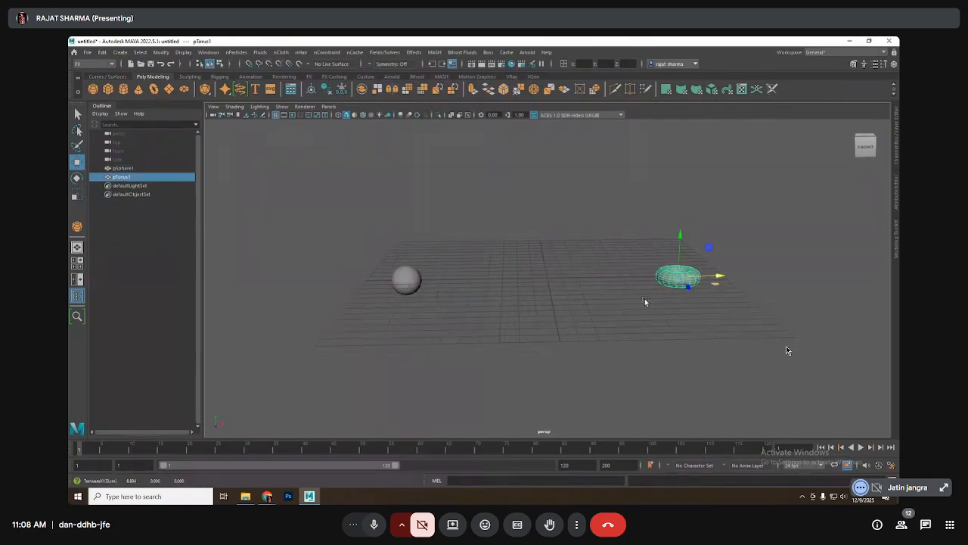
# Cycle the perspective viewport's background colour to black.
pyautogui.click(409, 281)
pyautogui.hotkey('alt', 'b')
pyautogui.hotkey('alt', 'b')
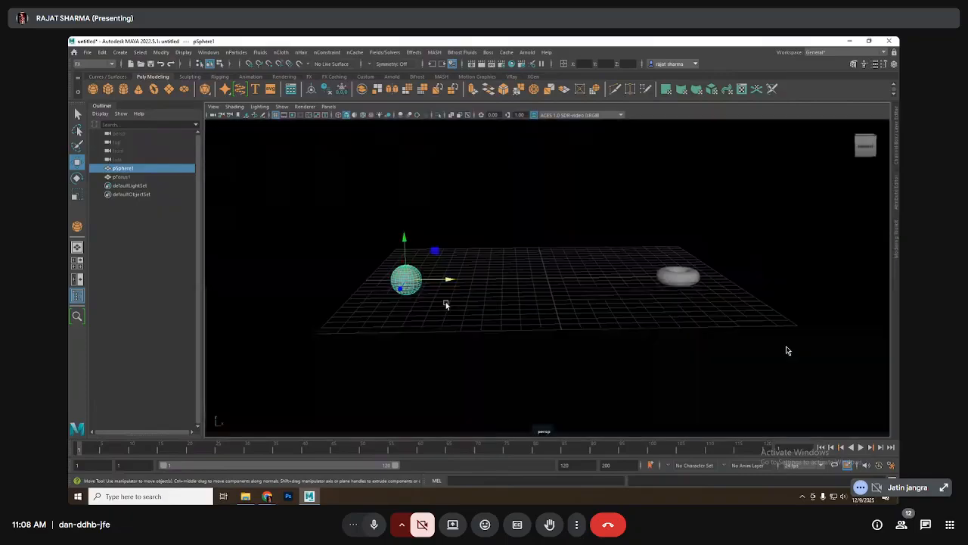
pyautogui.hotkey('alt', 'b')
pyautogui.hotkey('alt', 'b')
pyautogui.hotkey('alt', 'b')
pyautogui.hotkey('alt', 'b')
# Emit legacy particles from the polygon sphere and mute the meeting microphone.
pyautogui.click(493, 232)
pyautogui.moveTo(491, 230); pyautogui.dragTo(356, 319)
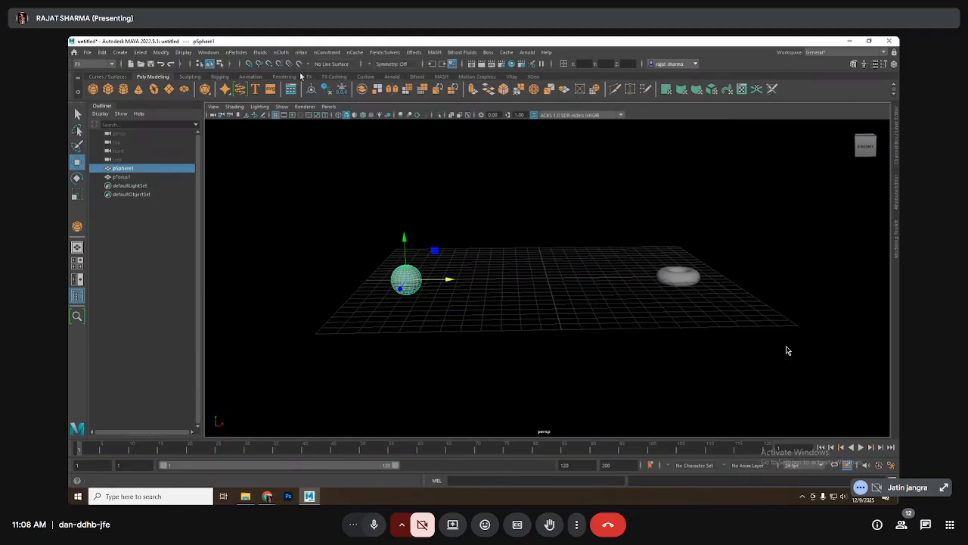
pyautogui.click(235, 53)
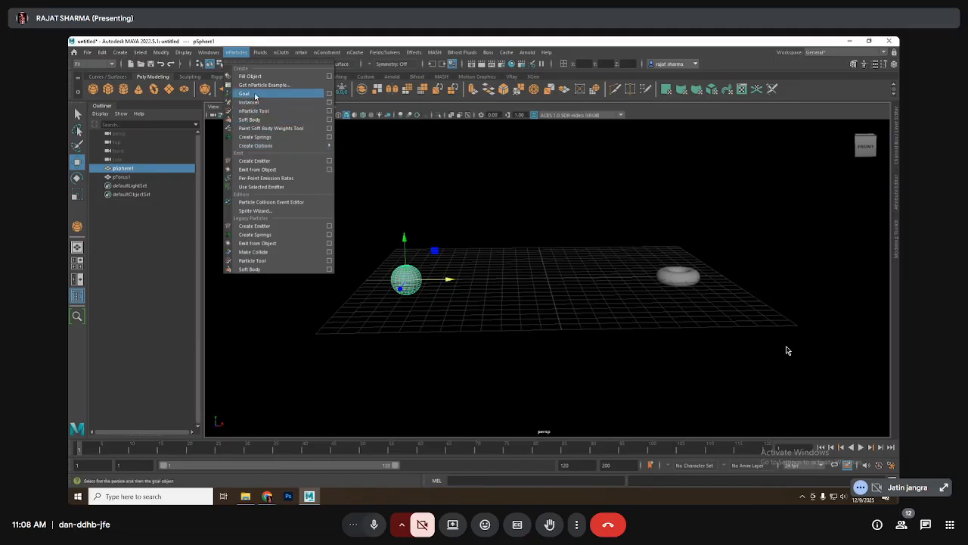
pyautogui.click(374, 524)
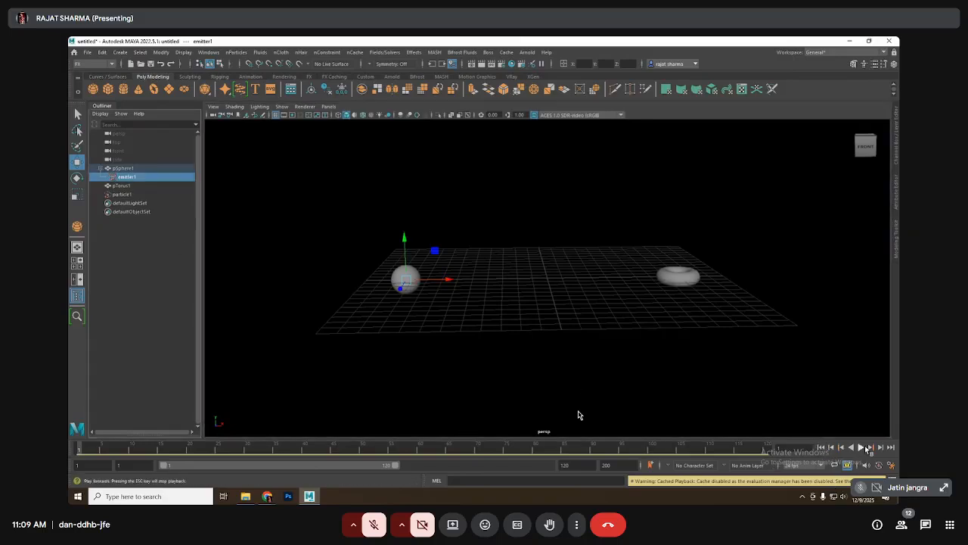
# Play the particle simulation and examine the emission around the sphere.
pyautogui.click(865, 448)
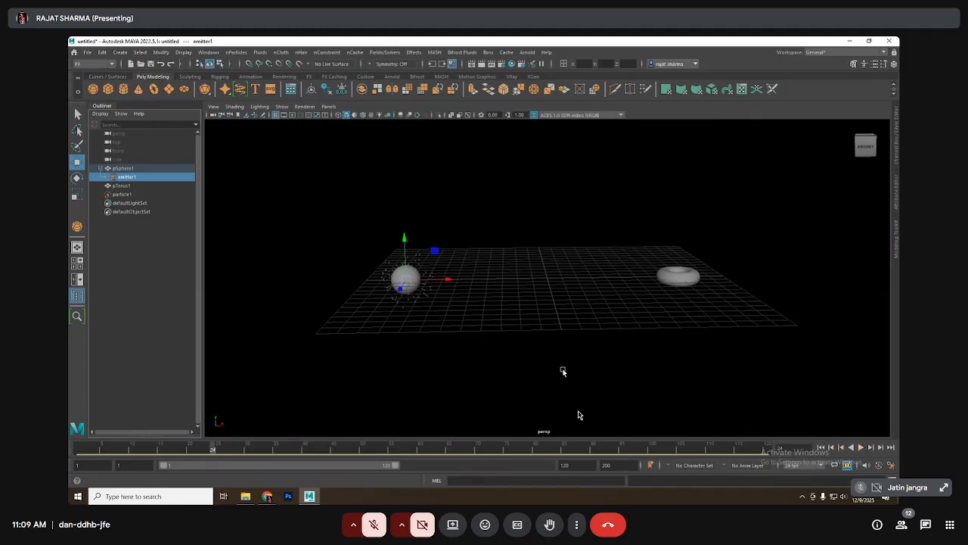
pyautogui.keyDown('alt'); pyautogui.moveTo(379, 295); pyautogui.dragTo(446, 299); pyautogui.keyUp('alt')
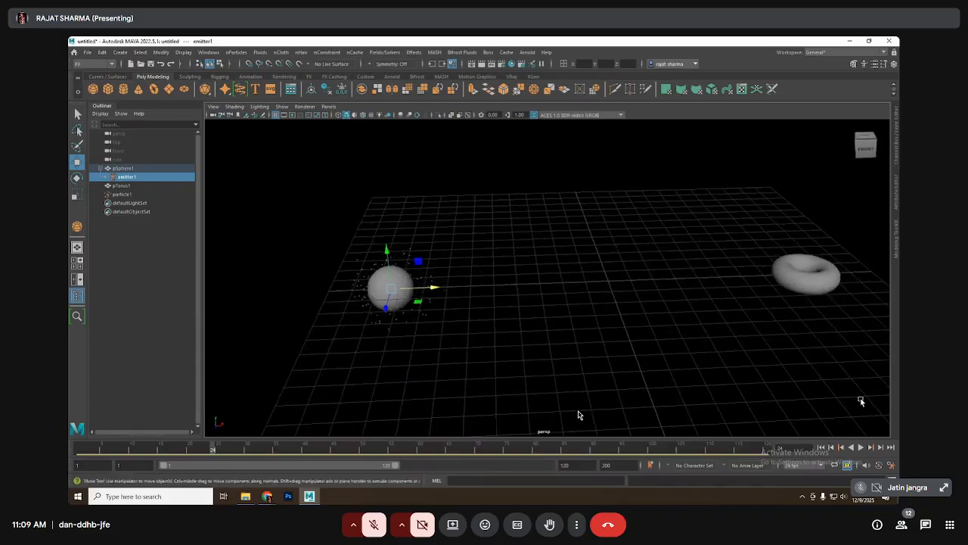
pyautogui.click(862, 446)
pyautogui.click(862, 449)
pyautogui.click(863, 449)
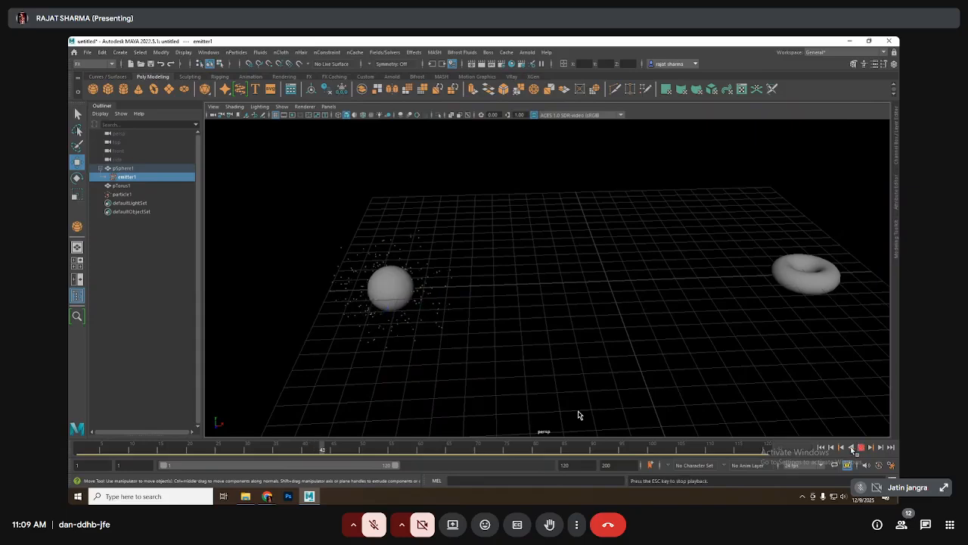
pyautogui.press('Escape')
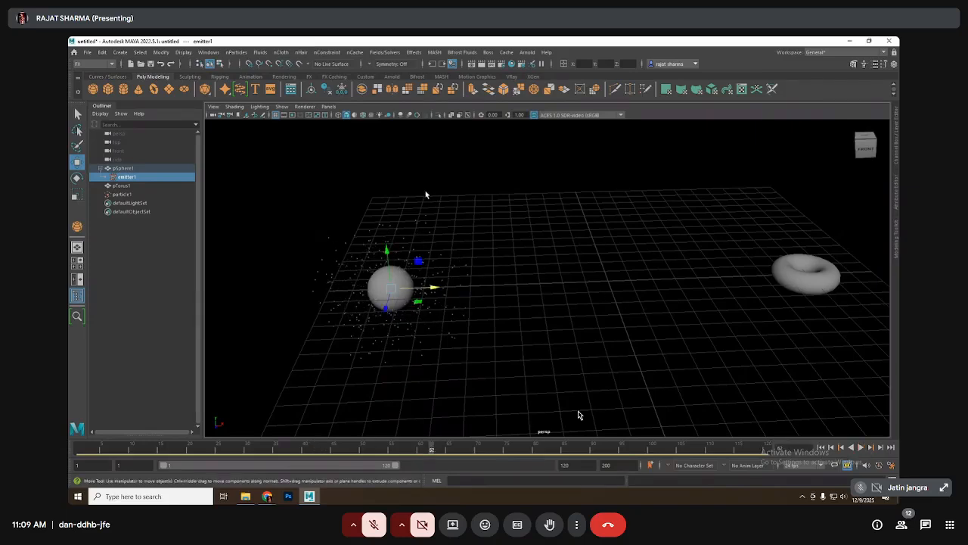
# Make the torus the goal of the emitted particles with a goal weight of 0.500.
pyautogui.moveTo(426, 194); pyautogui.dragTo(686, 284)
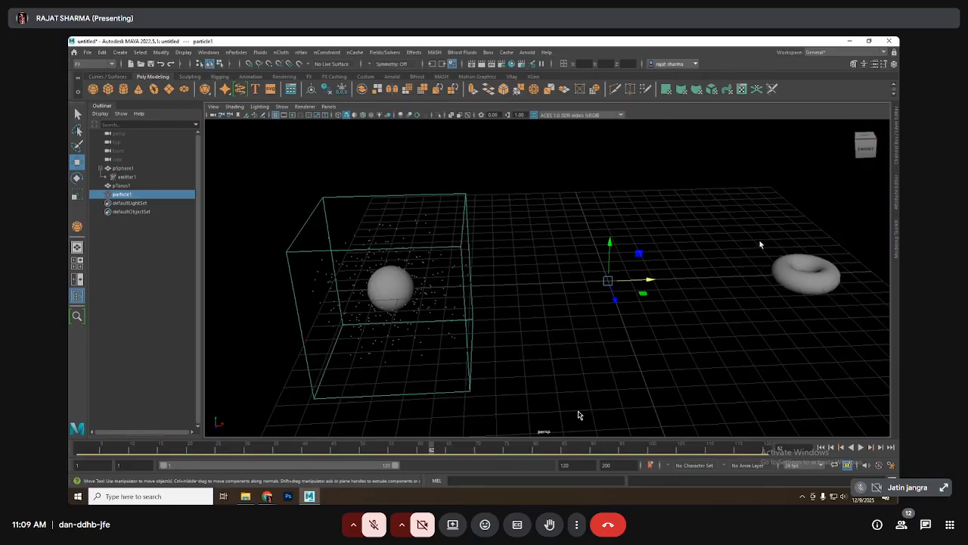
pyautogui.keyDown('shift'); pyautogui.click(804, 274); pyautogui.keyUp('shift')
pyautogui.keyDown('alt'); pyautogui.moveTo(787, 303); pyautogui.dragTo(666, 299); pyautogui.keyUp('alt')
pyautogui.click(239, 53)
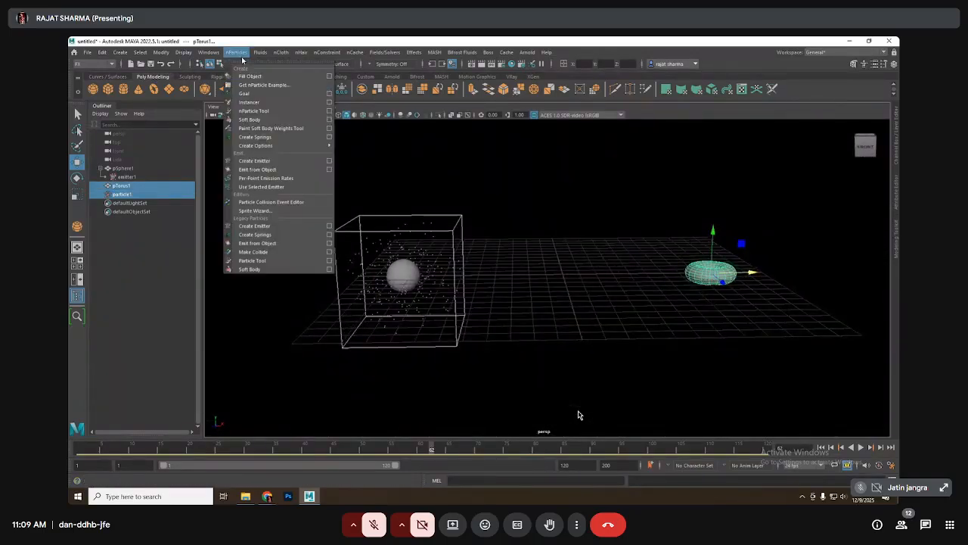
pyautogui.click(328, 95)
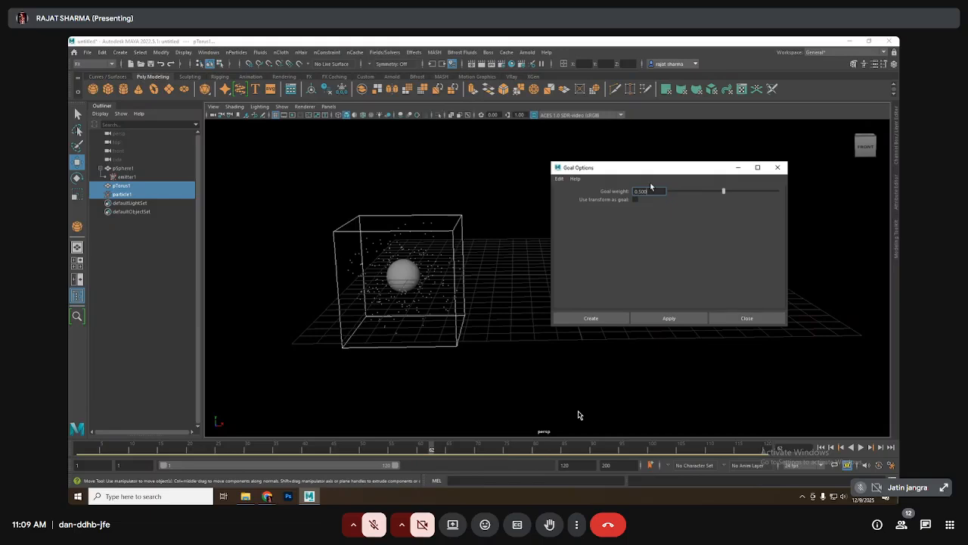
pyautogui.click(596, 319)
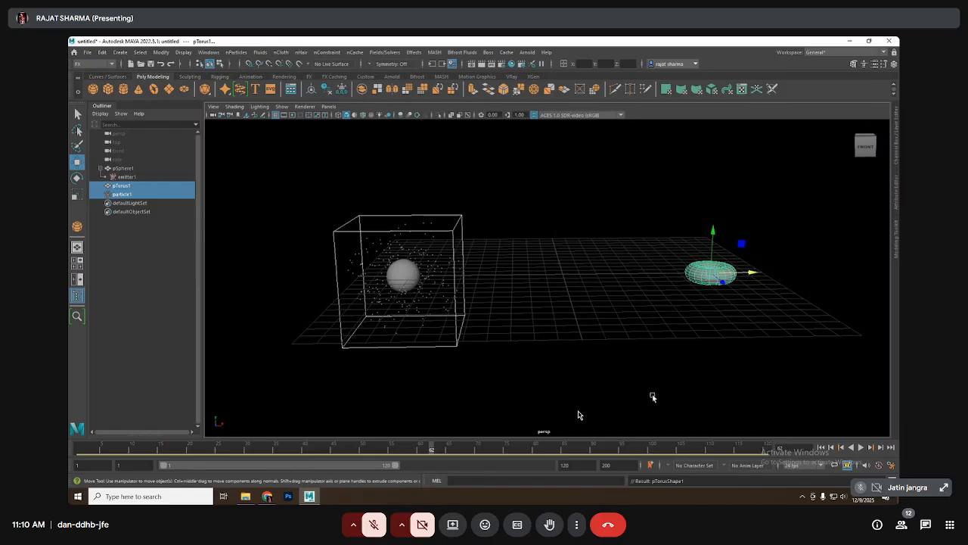
# Replay the simulation from the first frame and examine how the particles travel between the sphere and the torus.
pyautogui.click(822, 447)
pyautogui.click(861, 447)
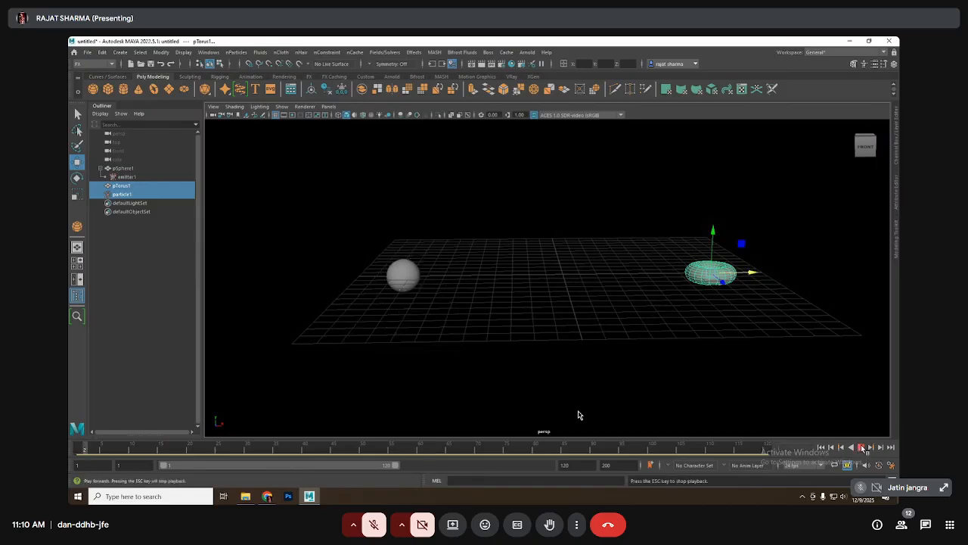
pyautogui.click(664, 359)
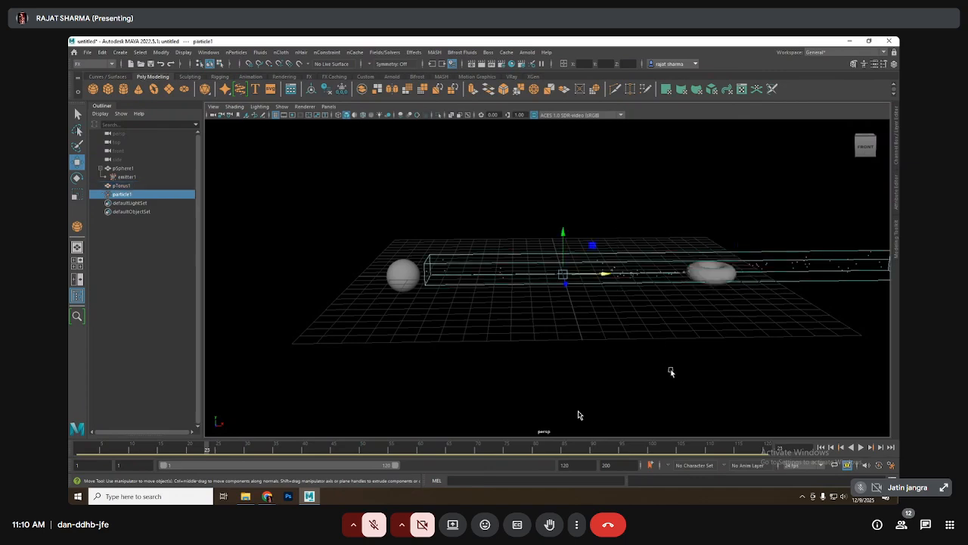
pyautogui.scroll(-4, 679, 335)
pyautogui.moveTo(690, 239); pyautogui.dragTo(718, 297)
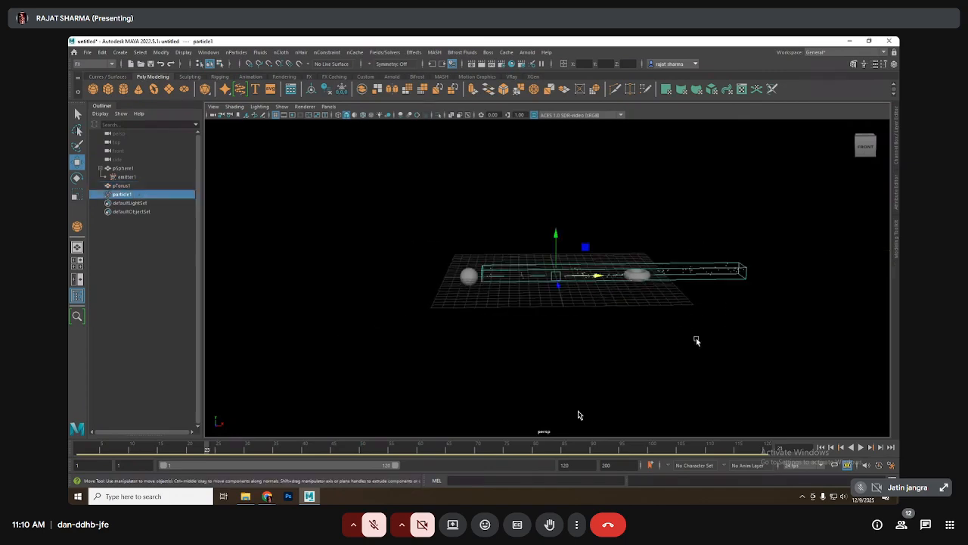
pyautogui.keyDown('alt'); pyautogui.moveTo(696, 339); pyautogui.dragTo(685, 365); pyautogui.keyUp('alt')
pyautogui.click(821, 447)
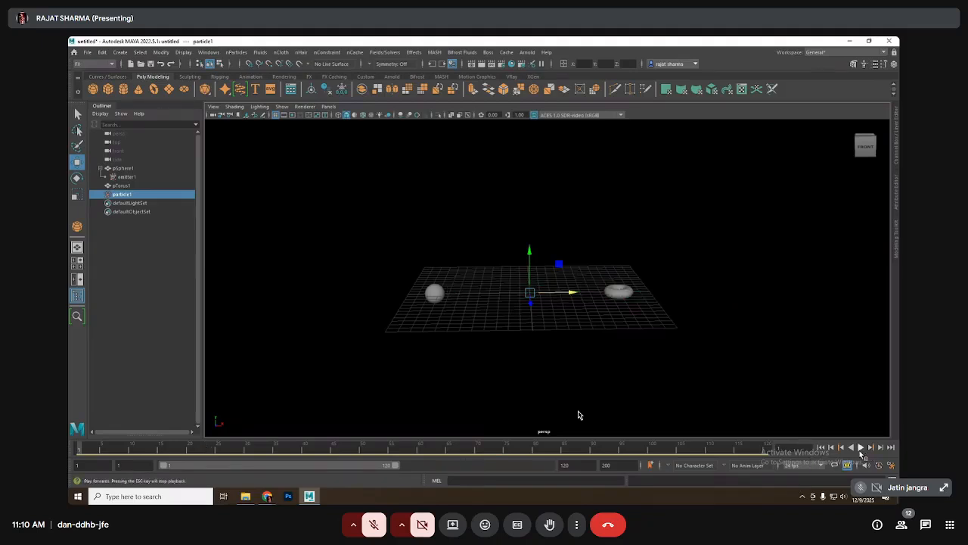
pyautogui.click(861, 447)
pyautogui.click(861, 447)
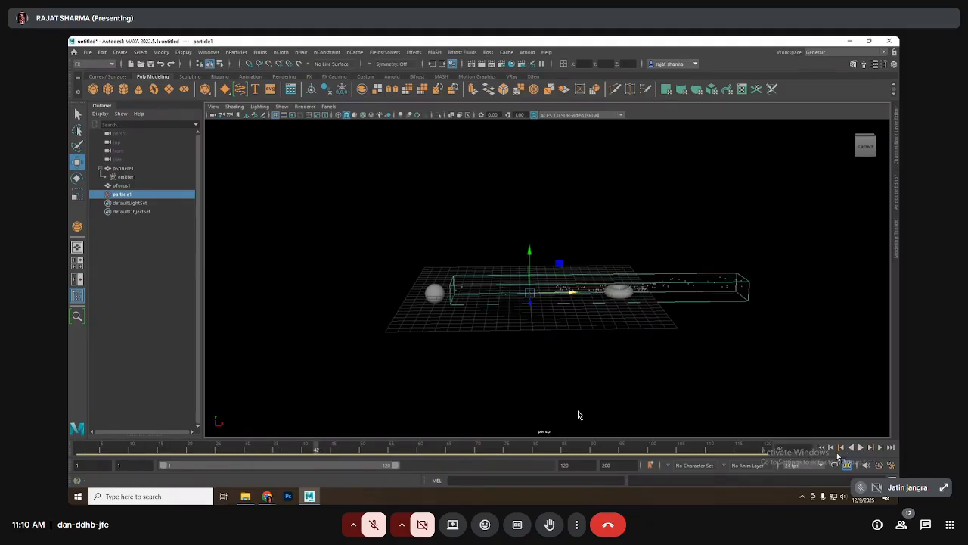
# Set the torus goal weight in the particle shape's goal attributes to 0.1 and play the simulation from the first frame.
pyautogui.click(822, 447)
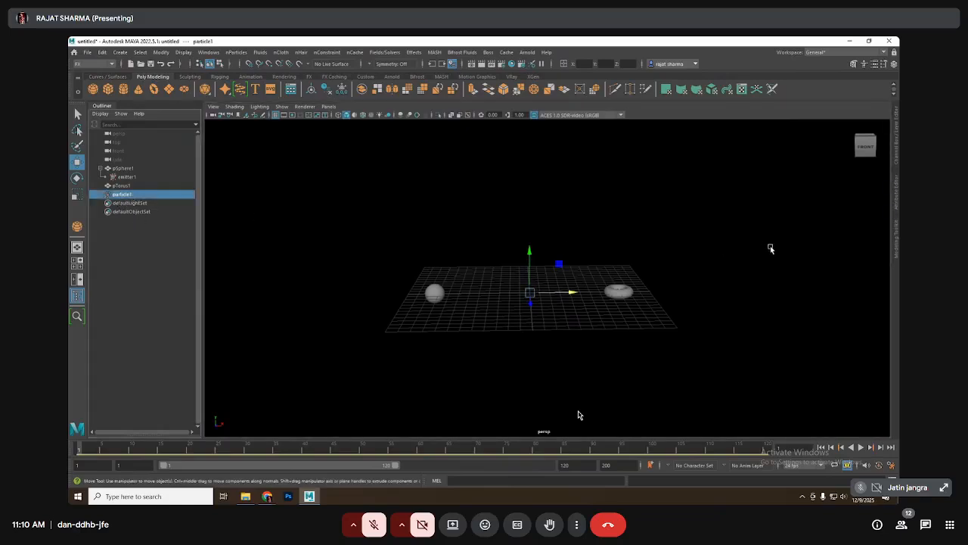
pyautogui.hotkey('ctrl', 'a')
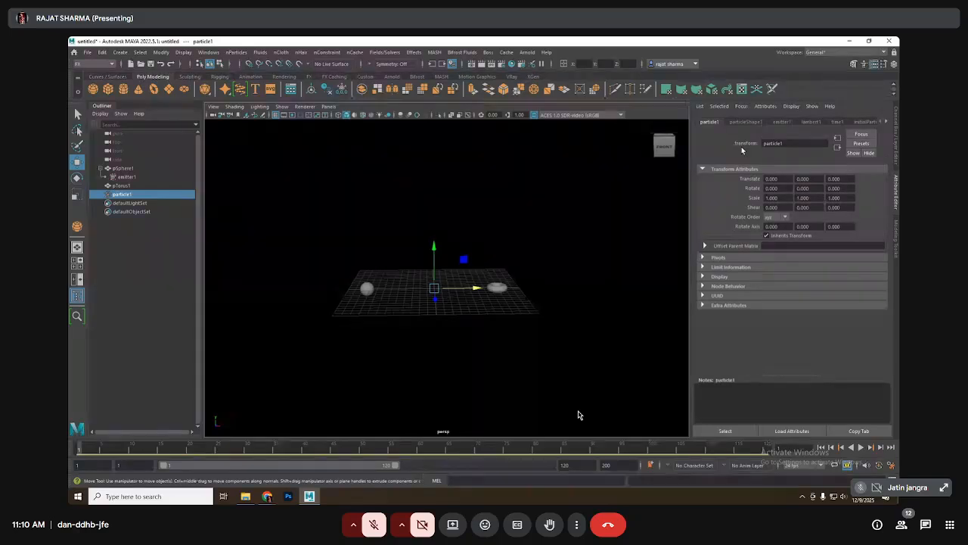
pyautogui.click(732, 122)
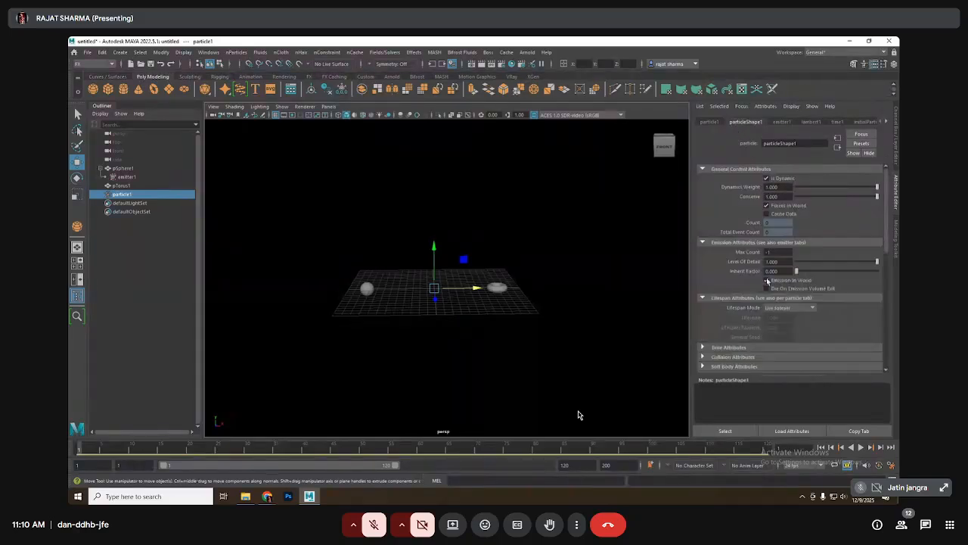
pyautogui.scroll(-3, 764, 286)
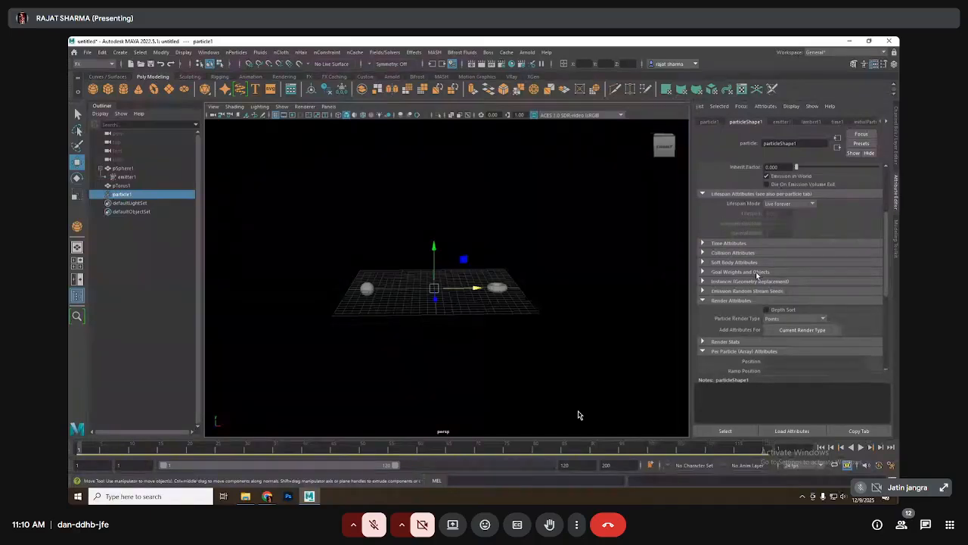
pyautogui.click(756, 273)
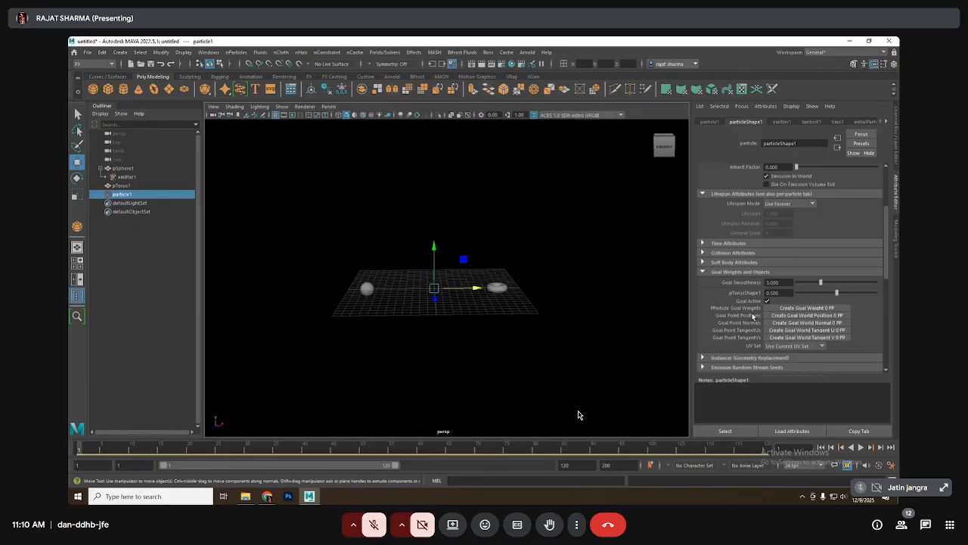
pyautogui.moveTo(789, 296); pyautogui.dragTo(741, 301)
pyautogui.write('.1')
pyautogui.press('Return')
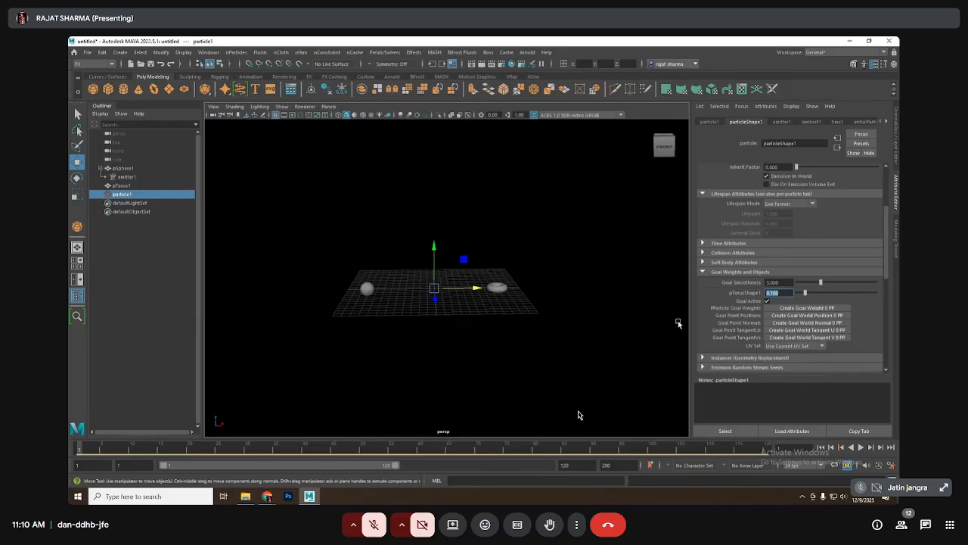
pyautogui.click(861, 447)
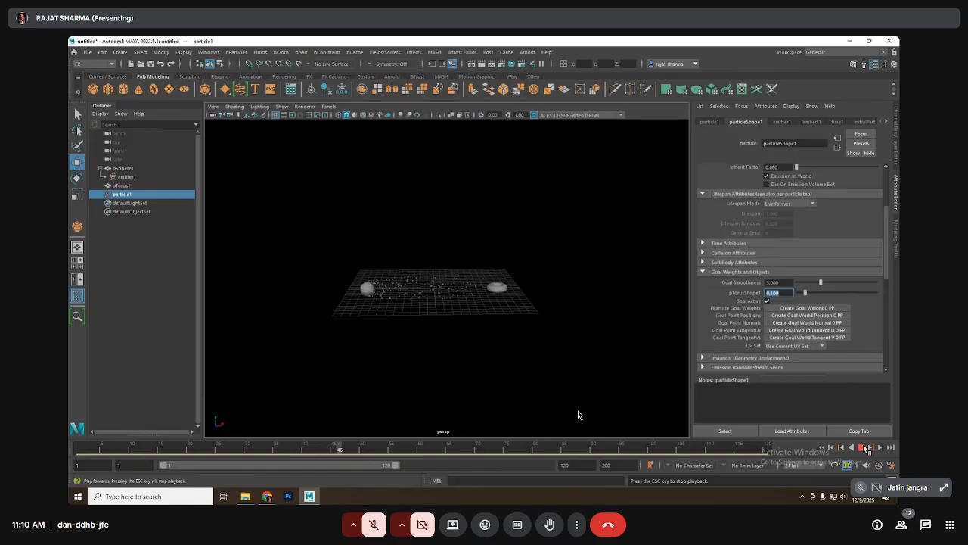
pyautogui.press('Escape')
# Try a goal smoothness of 10 and replay the particle simulation from the first frame.
pyautogui.click(784, 283)
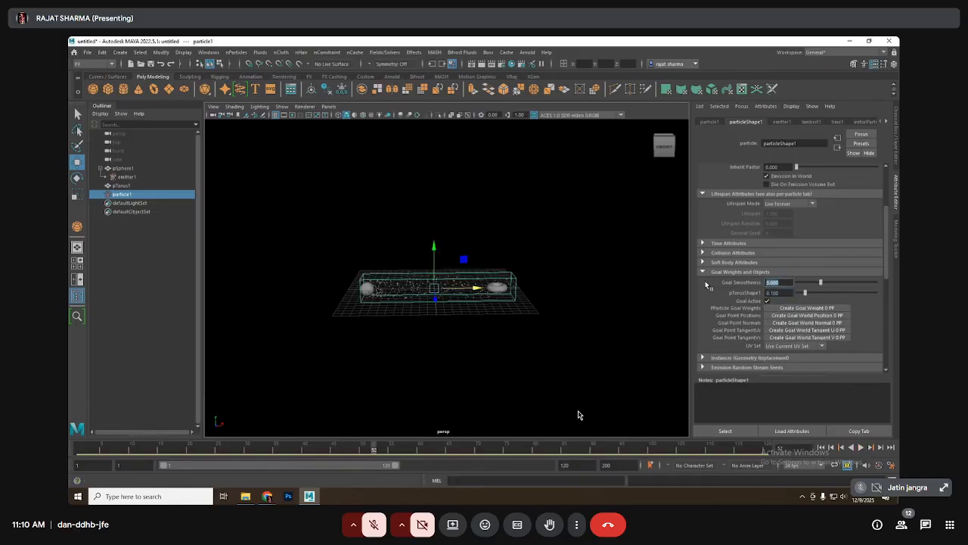
pyautogui.write('10')
pyautogui.press('Return')
pyautogui.click(821, 448)
pyautogui.click(864, 447)
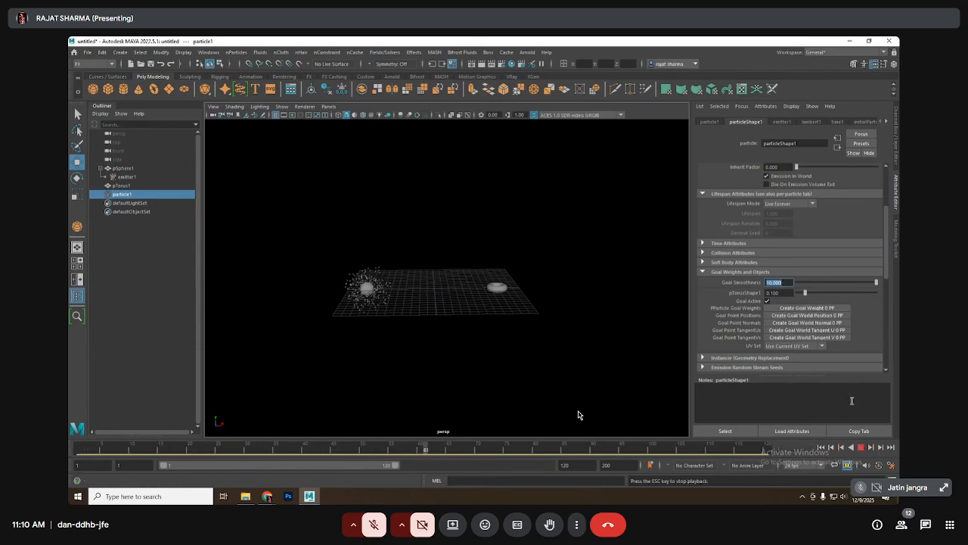
# Try goal smoothness values of 2, 5, 4 and 3 while the simulation plays.
pyautogui.write('2')
pyautogui.press('Return')
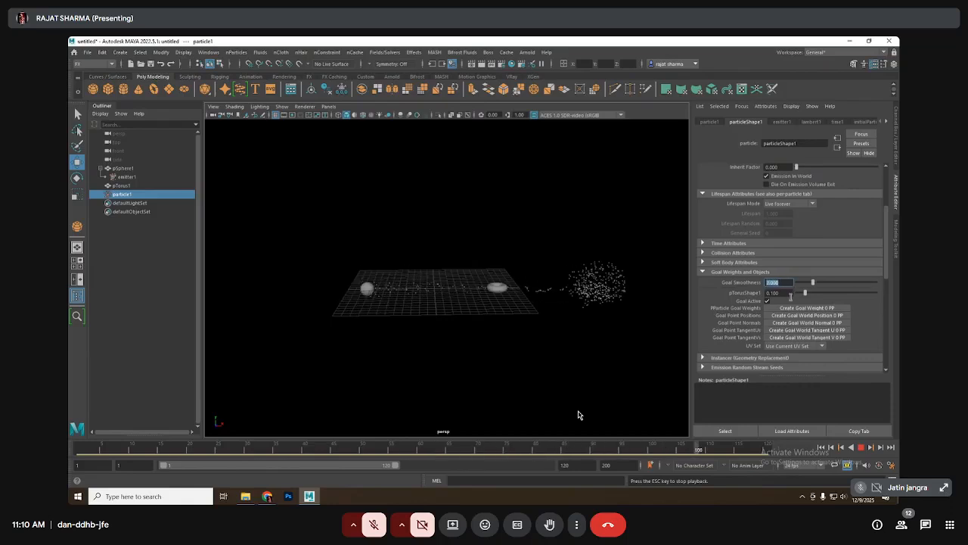
pyautogui.write('5')
pyautogui.press('Return')
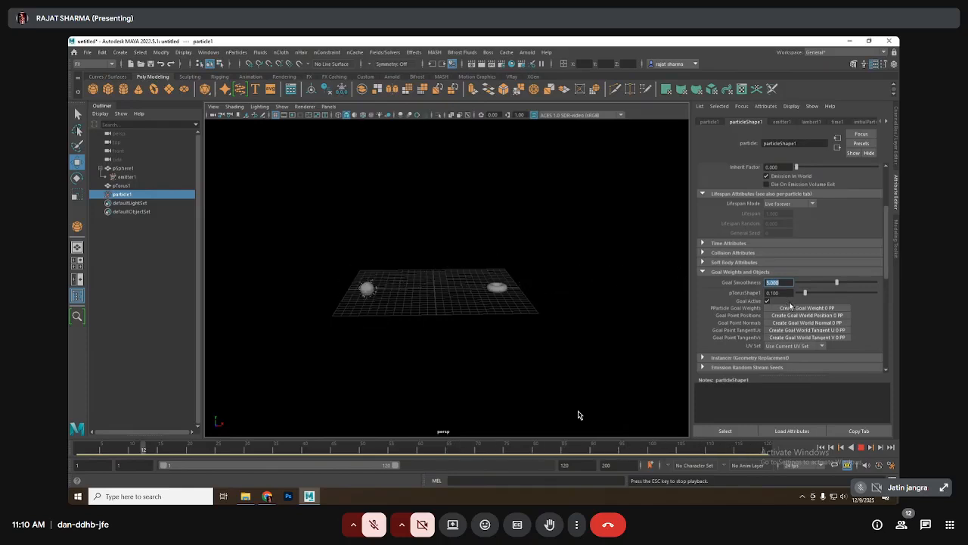
pyautogui.write('4')
pyautogui.press('Return')
pyautogui.write('3')
pyautogui.press('Return')
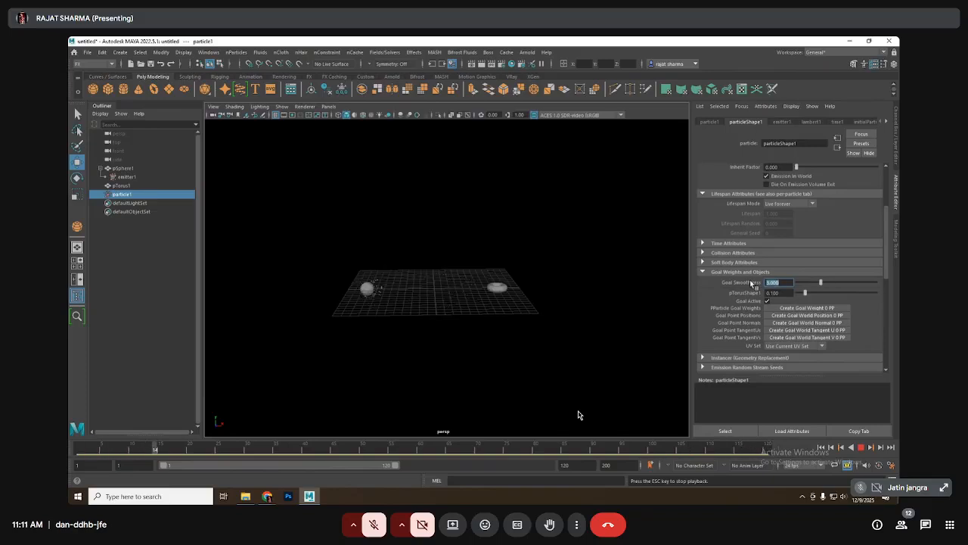
# Switch to the Google Meet window, admit the waiting participant and return to Maya.
pyautogui.moveTo(268, 496)
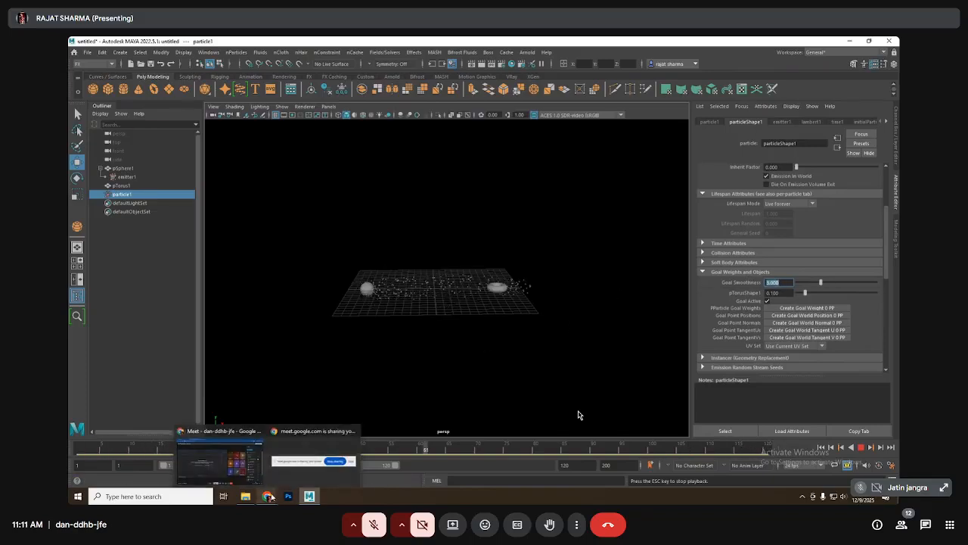
pyautogui.click(221, 463)
pyautogui.click(846, 256)
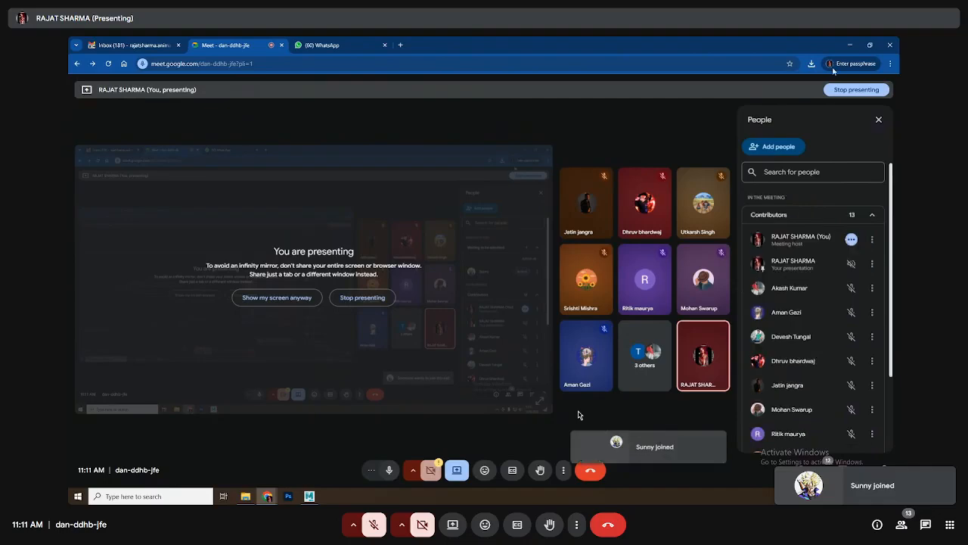
pyautogui.hotkey('alt', 'Tab')
pyautogui.press('Tab')
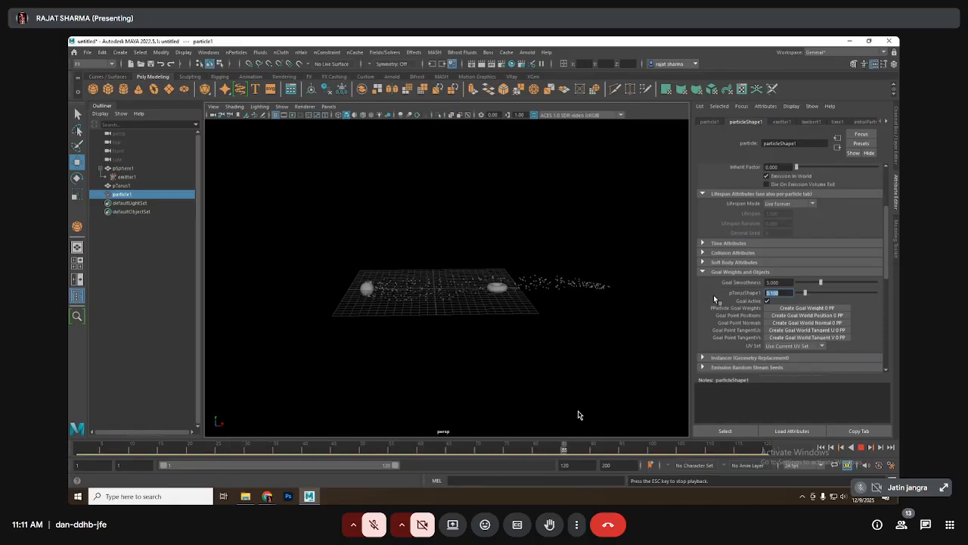
# Set the particles' goal smoothness to 2.5 with the simulation playing.
pyautogui.click(861, 447)
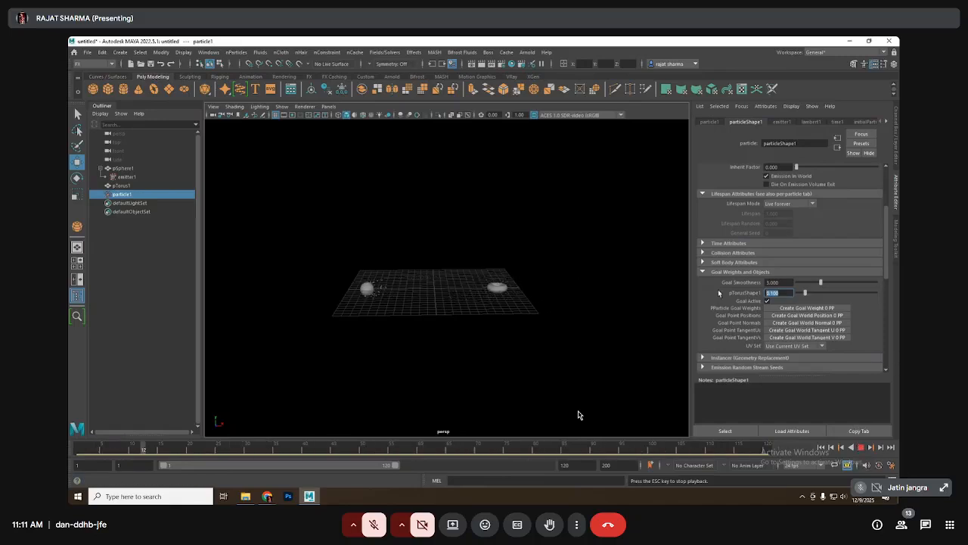
pyautogui.click(779, 282)
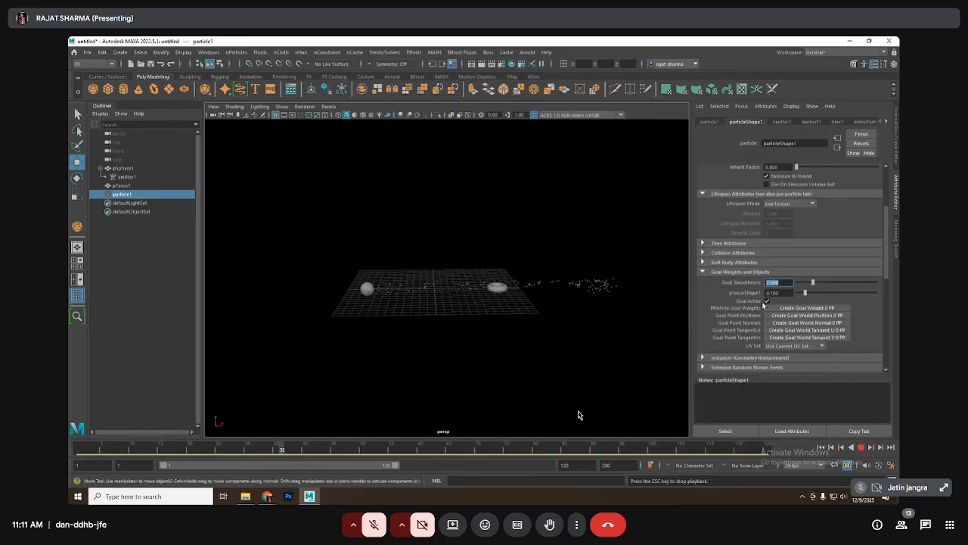
pyautogui.write('2.5')
pyautogui.press('Return')
# Try torus goal weights of 0.5, 0.6, 0.4, 0.3 and 0.1 while the simulation plays.
pyautogui.moveTo(782, 293); pyautogui.dragTo(696, 295)
pyautogui.write('0.5')
pyautogui.press('Return')
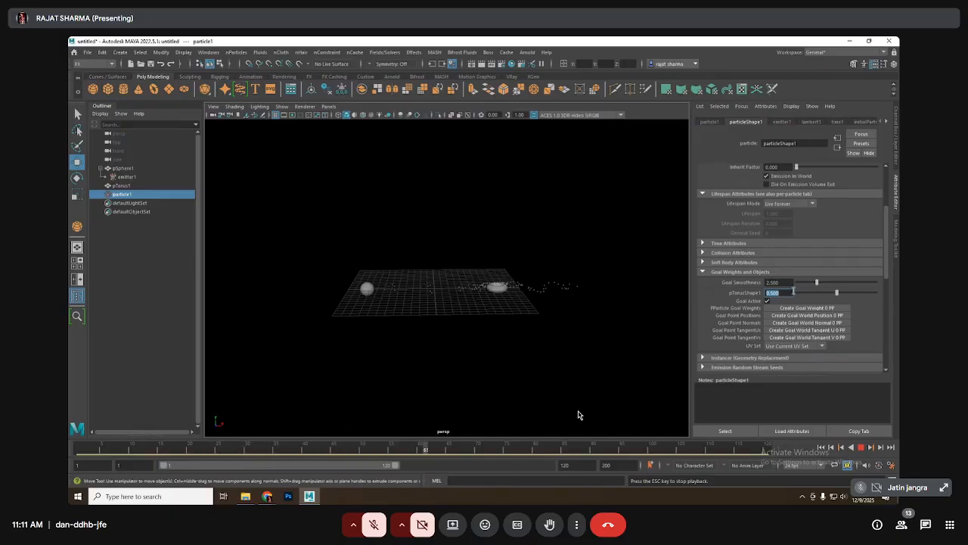
pyautogui.press('BackSpace')
pyautogui.write('0.6')
pyautogui.press('Return')
pyautogui.write('0.4')
pyautogui.press('Return')
pyautogui.write('0.3')
pyautogui.press('Return')
pyautogui.write('0.1')
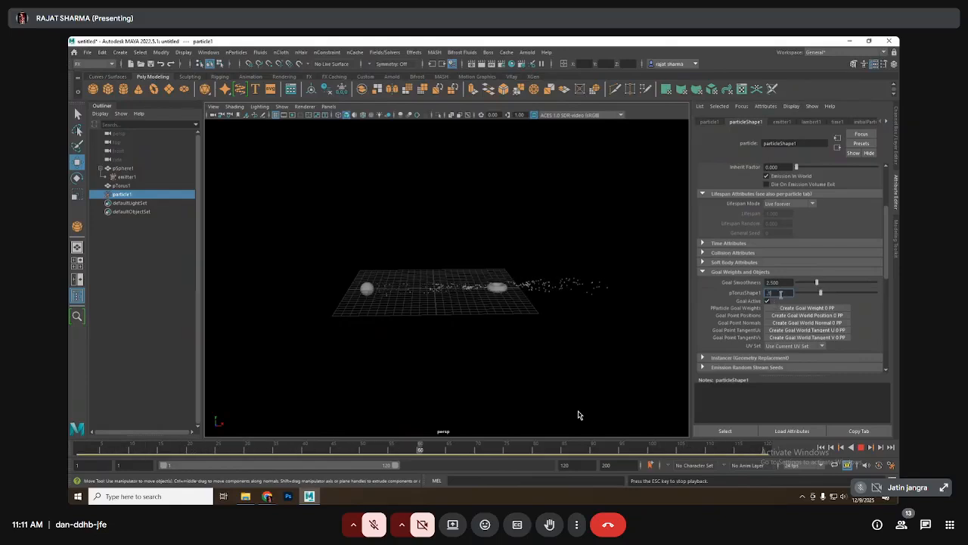
pyautogui.press('Return')
# Set the torus goal weight to 0.2 and stop the simulation playback.
pyautogui.write('0.2')
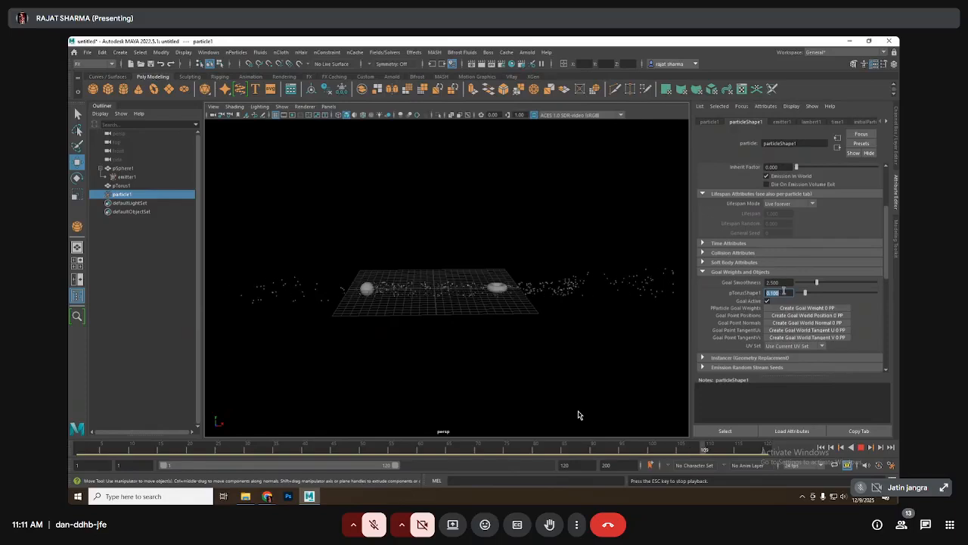
pyautogui.press('Return')
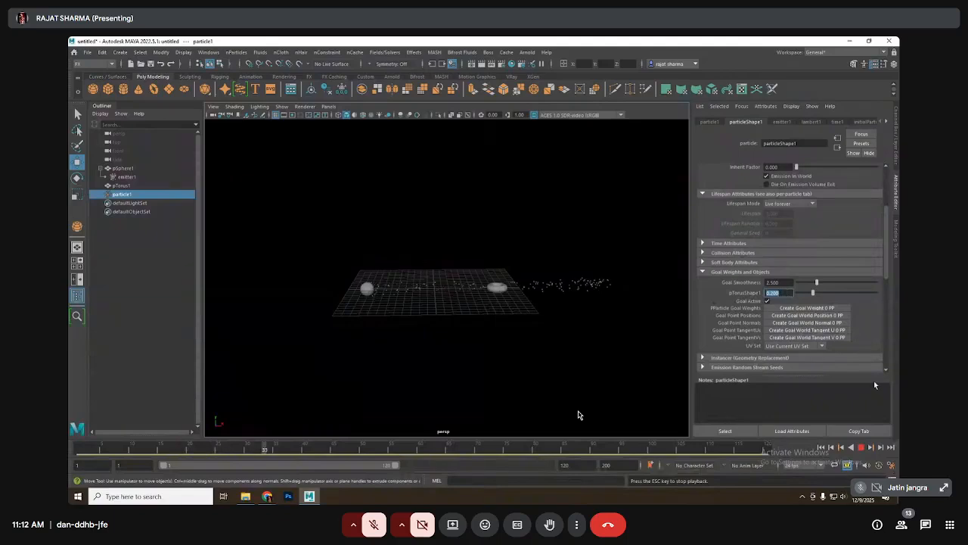
pyautogui.click(863, 448)
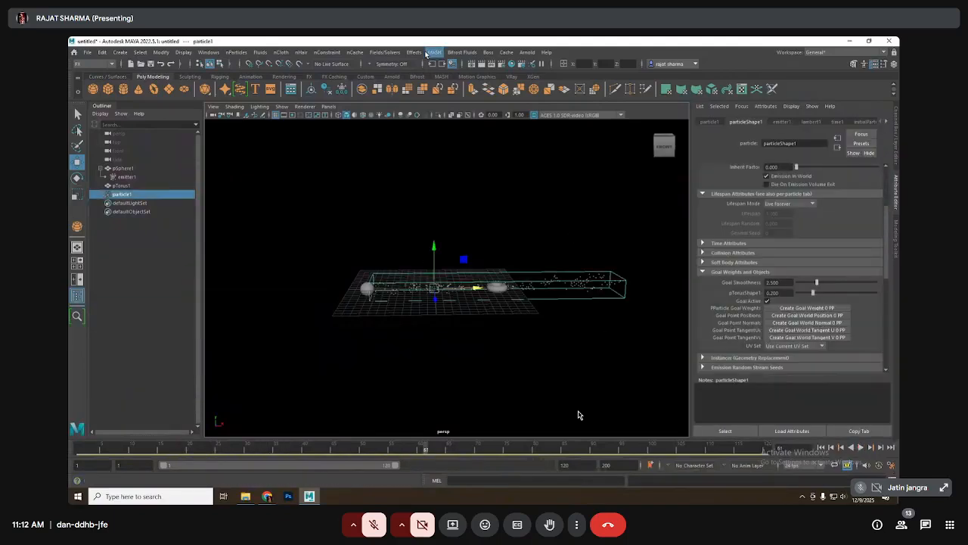
# Set the Conserve value of the particle shape to 0.8.
pyautogui.click(390, 53)
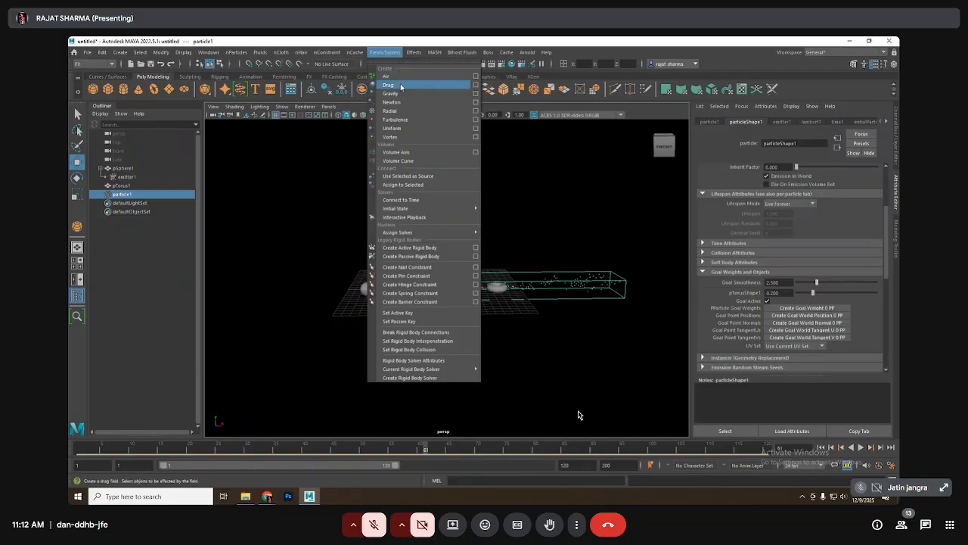
pyautogui.click(402, 86)
pyautogui.moveTo(784, 197); pyautogui.dragTo(700, 197)
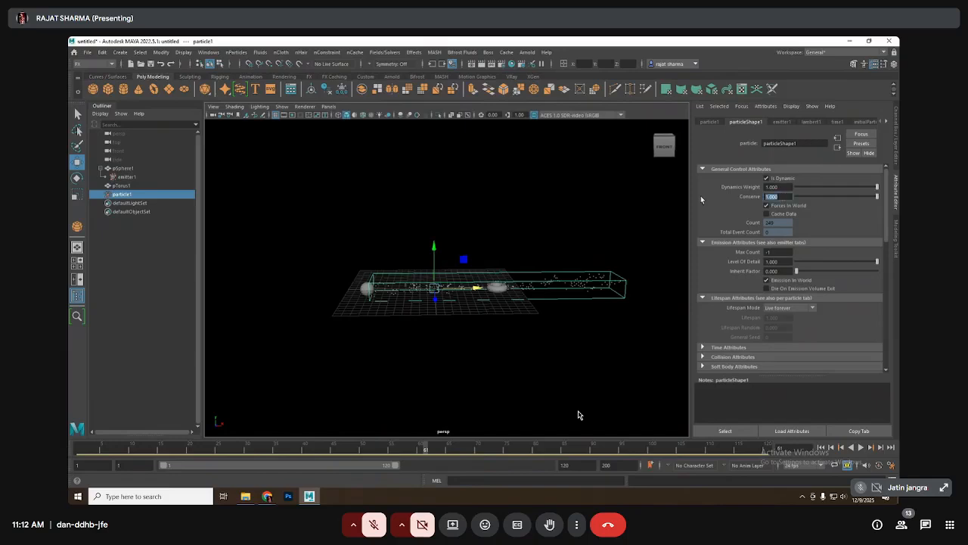
pyautogui.write('0.8')
pyautogui.press('Return')
# Replay the simulation from the first frame and examine up close how the particles reach the torus.
pyautogui.click(822, 448)
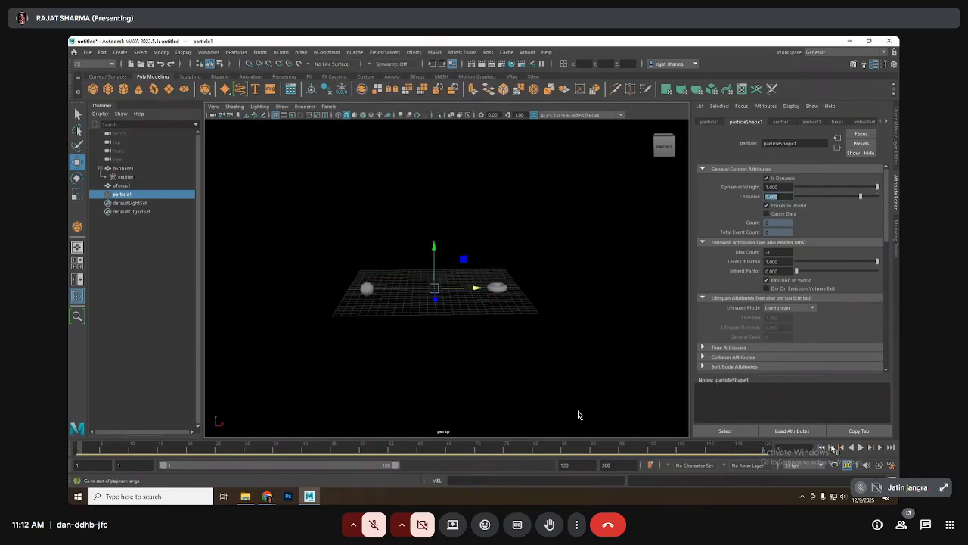
pyautogui.click(861, 447)
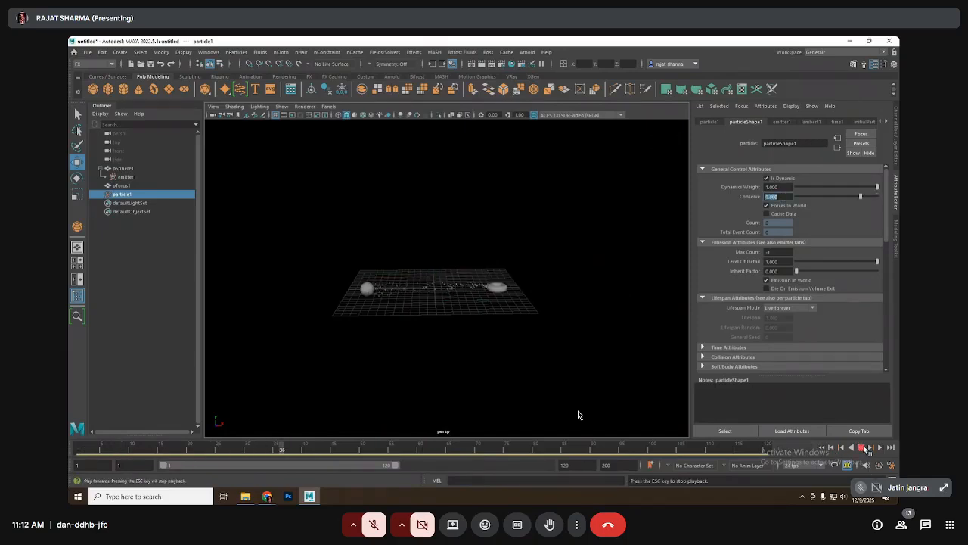
pyautogui.scroll(2, 511, 304)
pyautogui.scroll(2, 511, 304)
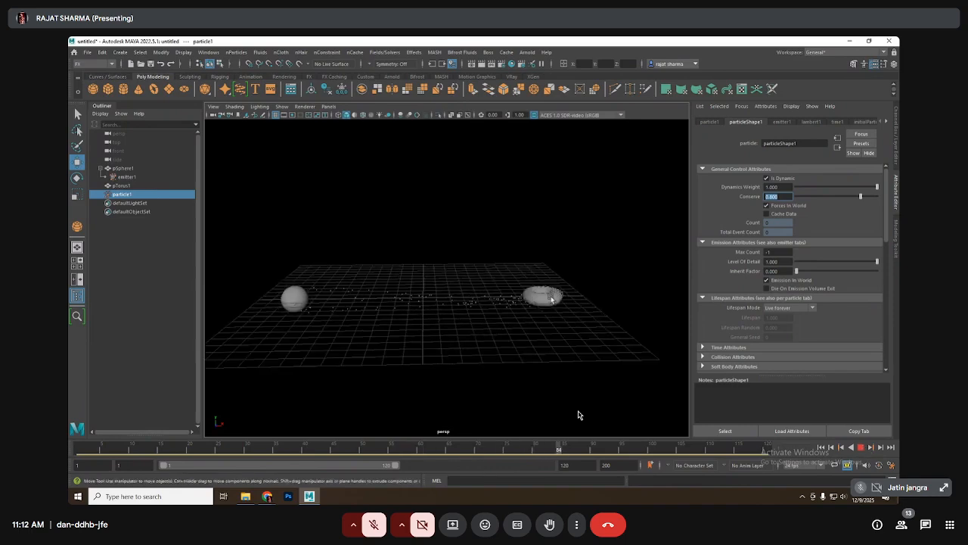
pyautogui.click(862, 447)
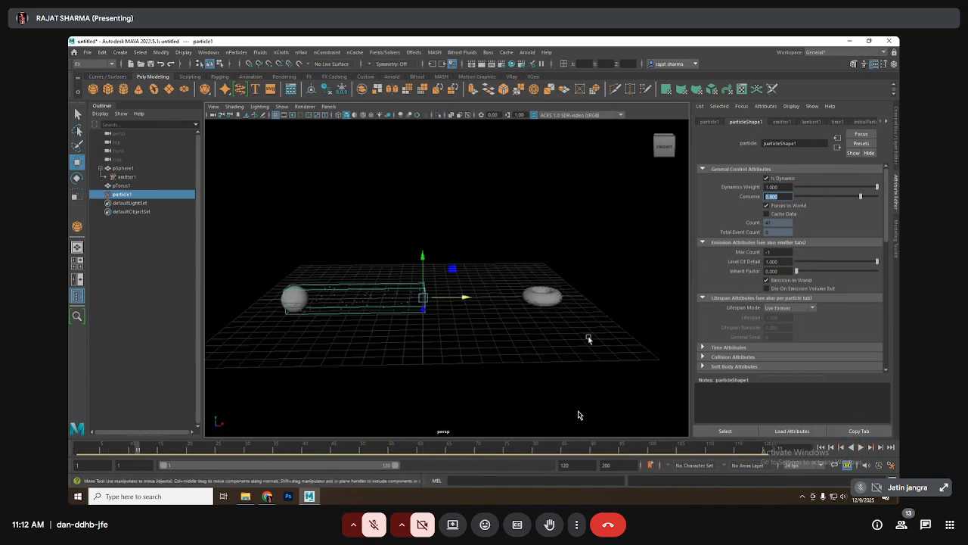
# Hide the torus and play the simulation to examine the particles gathering at its location.
pyautogui.click(556, 306)
pyautogui.hotkey('ctrl', 'h')
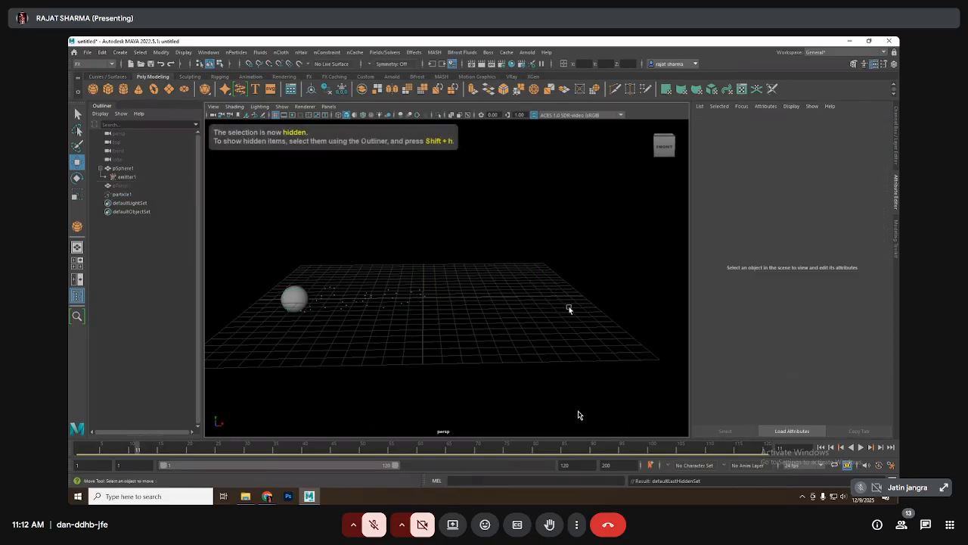
pyautogui.keyDown('alt'); pyautogui.moveTo(568, 306); pyautogui.dragTo(596, 314); pyautogui.keyUp('alt')
pyautogui.click(864, 450)
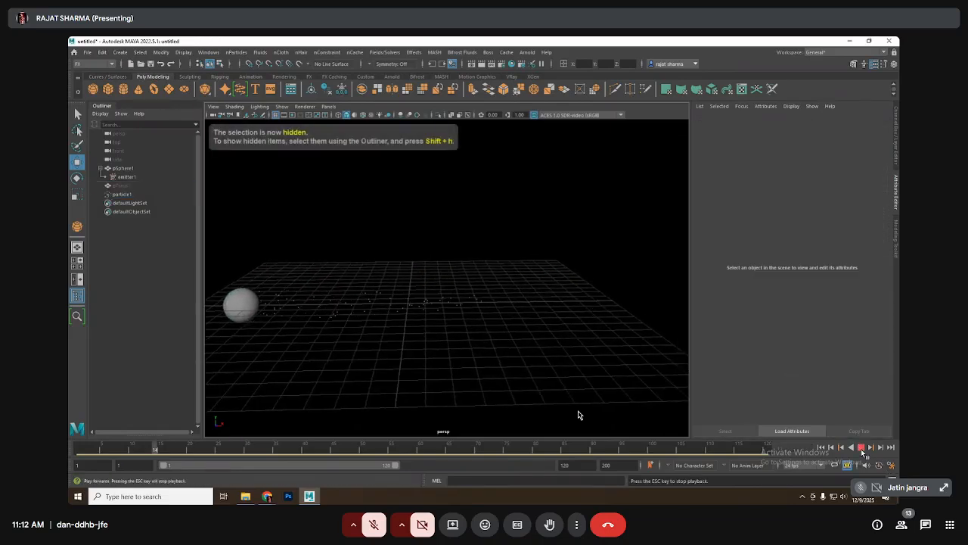
pyautogui.scroll(3, 673, 327)
pyautogui.keyDown('alt'); pyautogui.moveTo(672, 327); pyautogui.dragTo(508, 321); pyautogui.keyUp('alt')
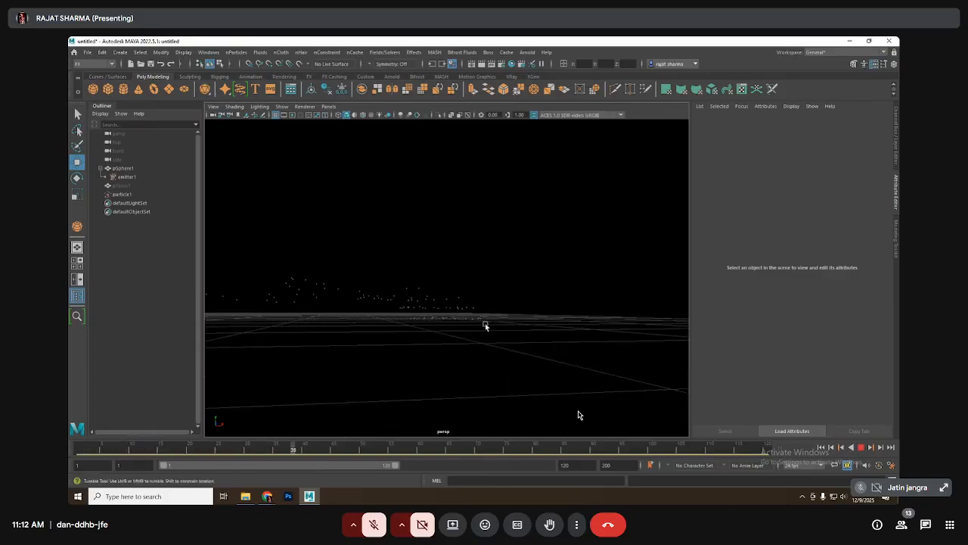
pyautogui.click(871, 447)
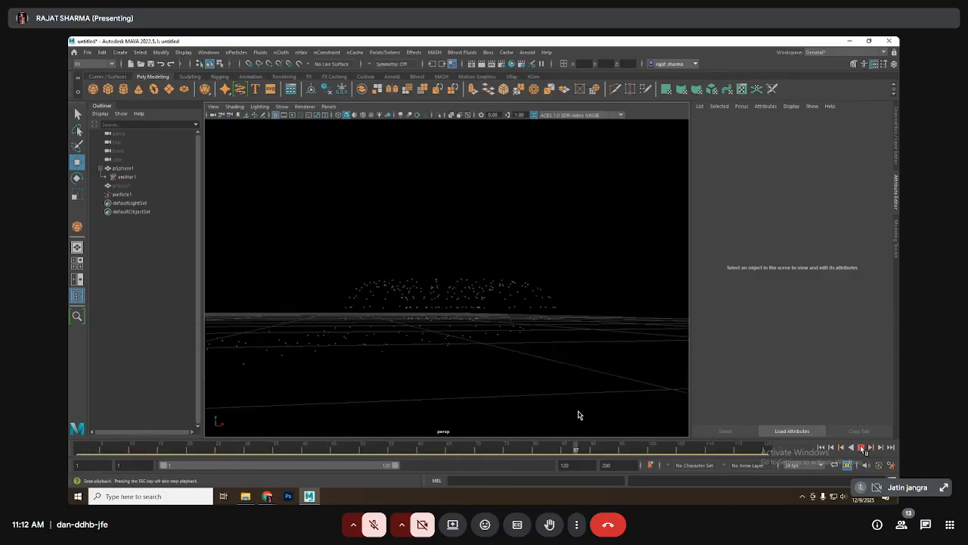
# Select the emitted particles and show their attributes for editing.
pyautogui.click(568, 342)
pyautogui.hotkey('ctrl', 'a')
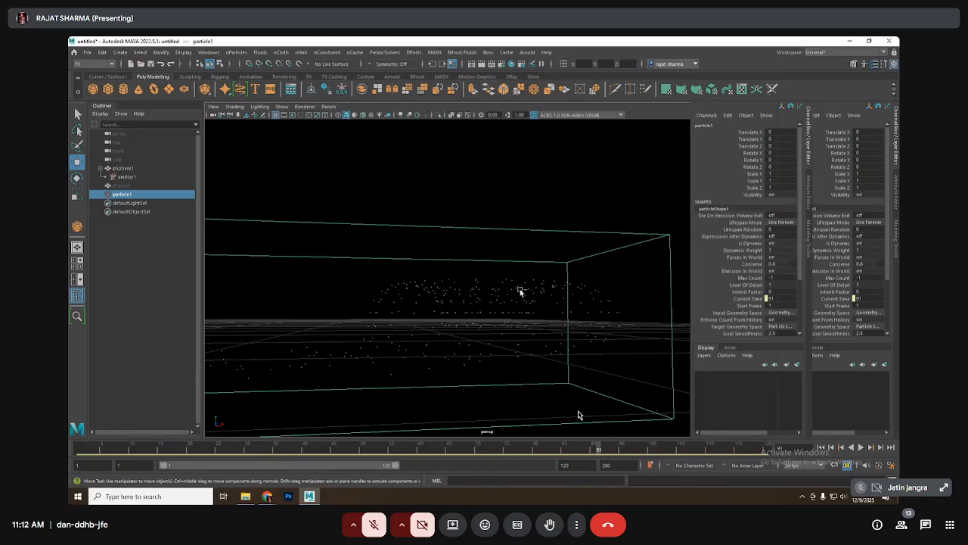
# Switch to the Google Meet window to check the meeting and return to Maya.
pyautogui.hotkey('alt', 'Tab')
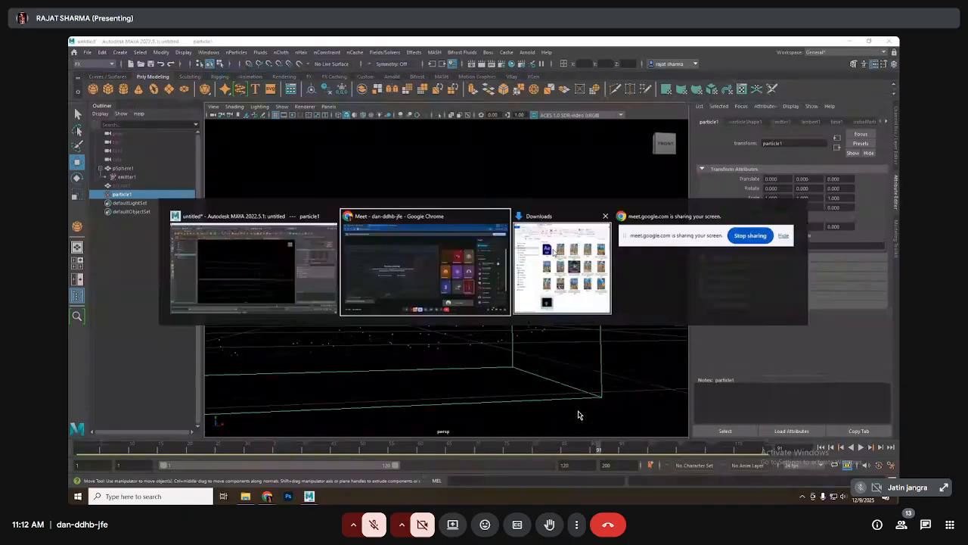
pyautogui.hotkey('alt', 'Tab')
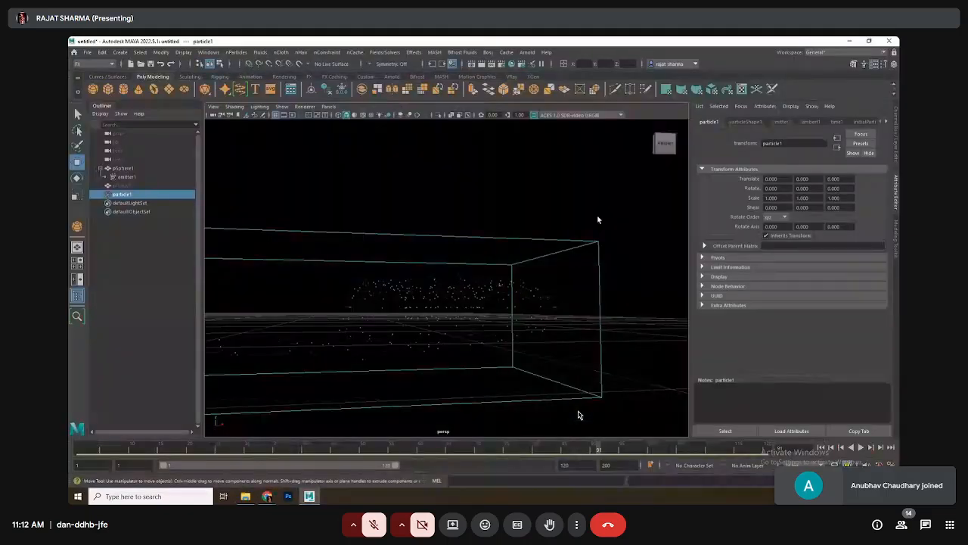
# Add the current render type's attributes to the emitted particles and change their render type from Points to Streak.
pyautogui.click(751, 121)
pyautogui.scroll(-5, 753, 313)
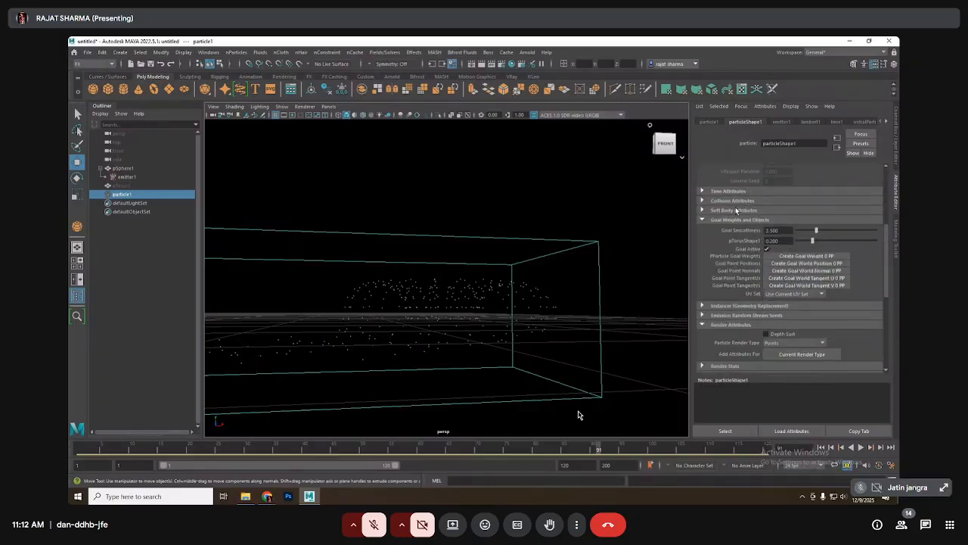
pyautogui.scroll(-2, 743, 292)
pyautogui.click(802, 302)
pyautogui.click(794, 290)
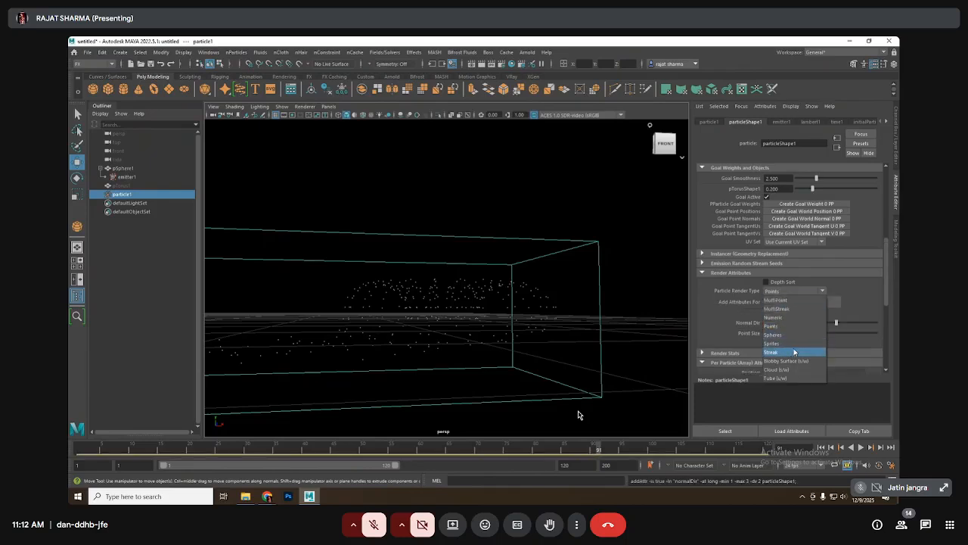
pyautogui.click(794, 351)
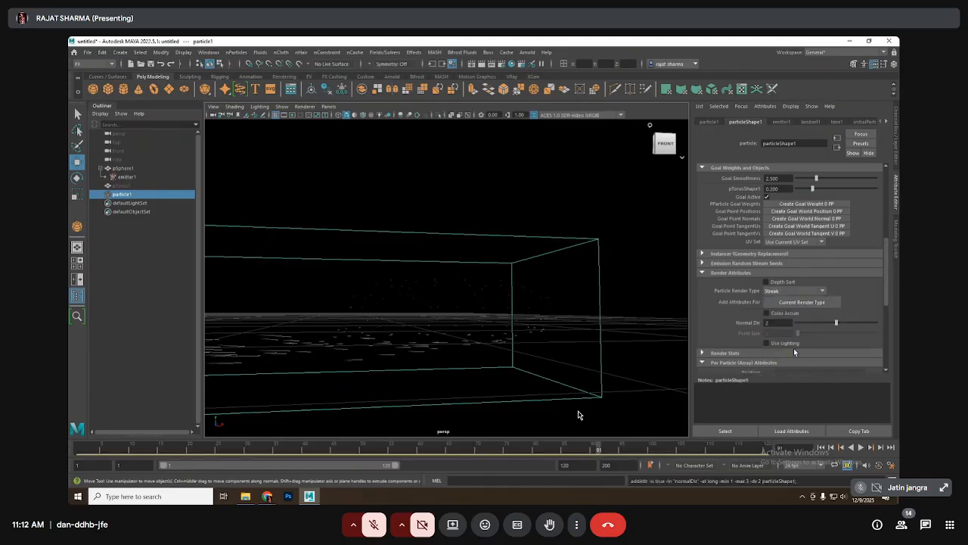
# Play the simulation from the first frame to examine the streak particles, and stop playback.
pyautogui.click(821, 447)
pyautogui.click(861, 447)
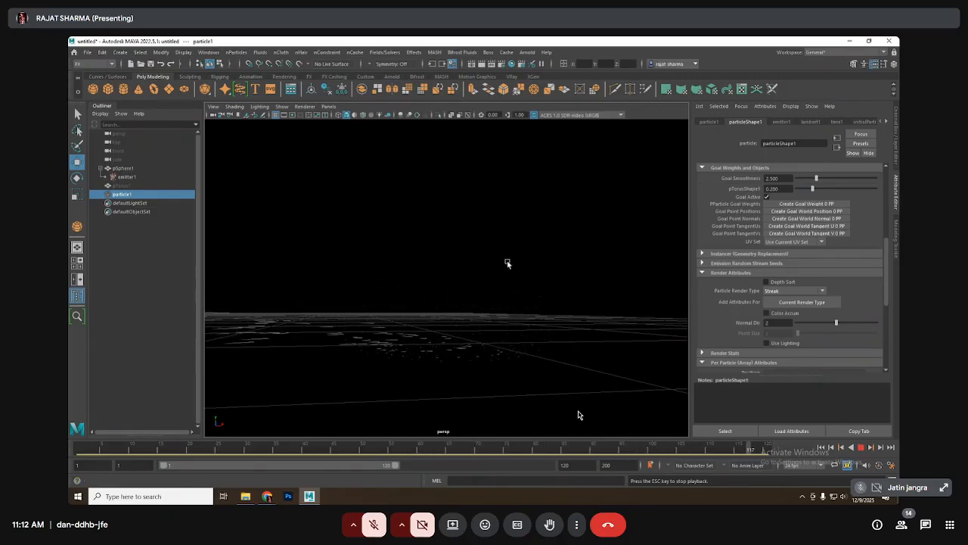
pyautogui.click(566, 313)
pyautogui.click(862, 448)
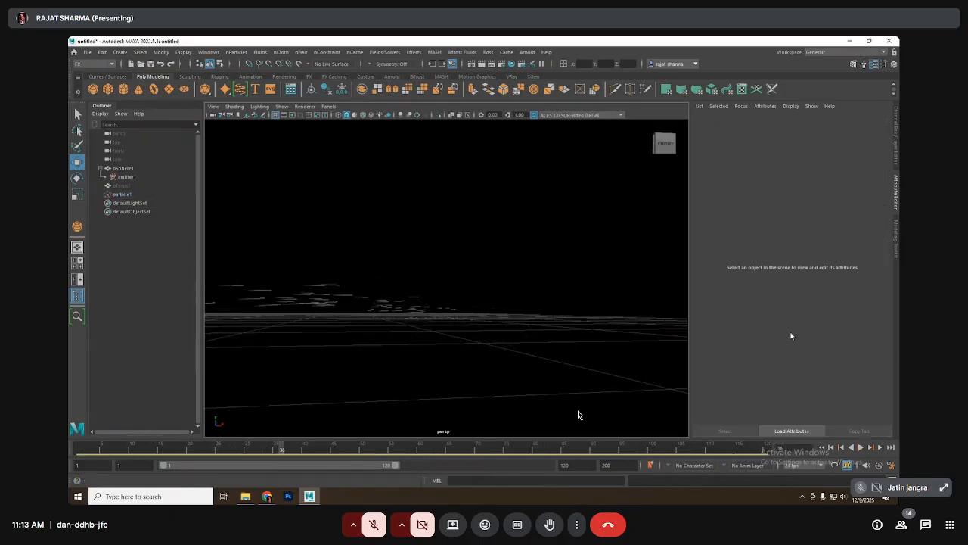
# Select the emitted particles again, try the Blobby Surface (s/w) render type, and settle on Tube (s/w).
pyautogui.click(124, 195)
pyautogui.click(789, 294)
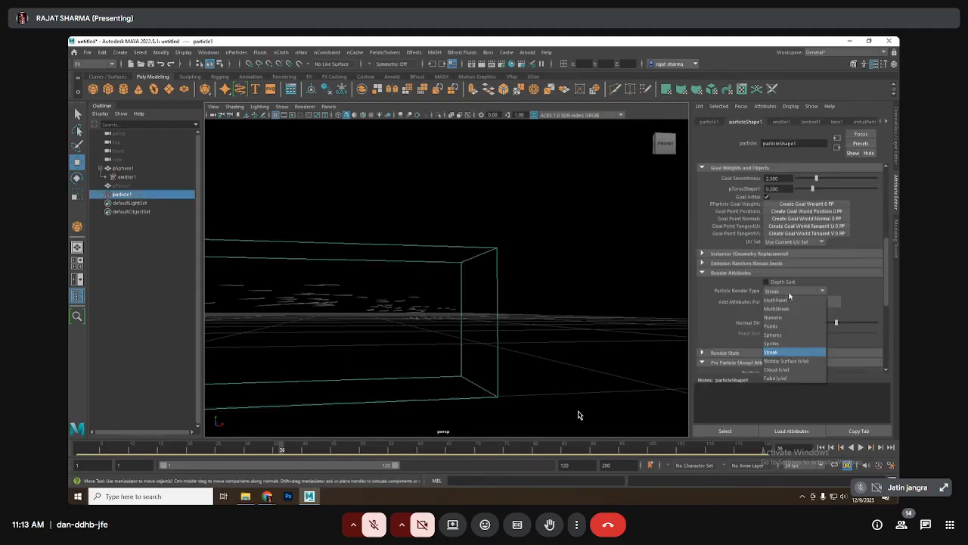
pyautogui.click(794, 361)
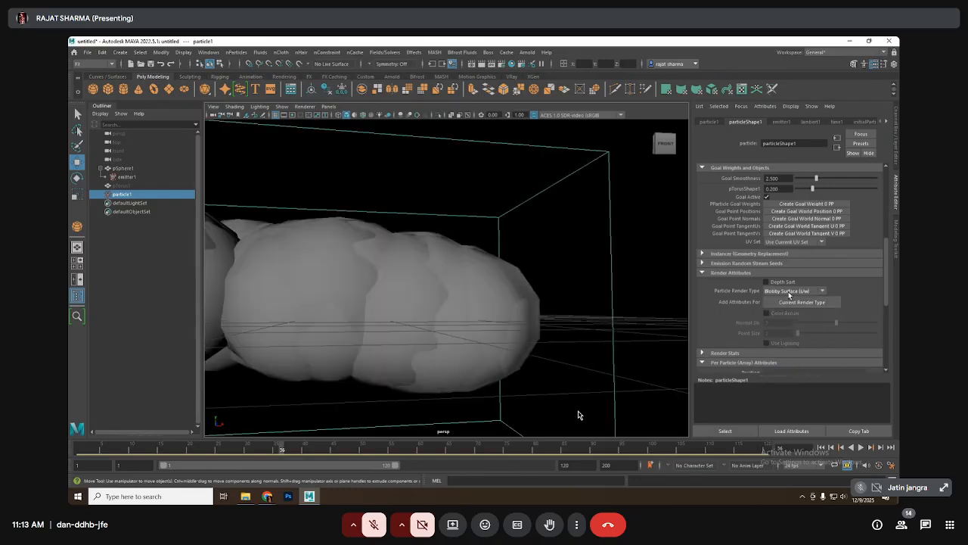
pyautogui.click(794, 291)
pyautogui.click(799, 378)
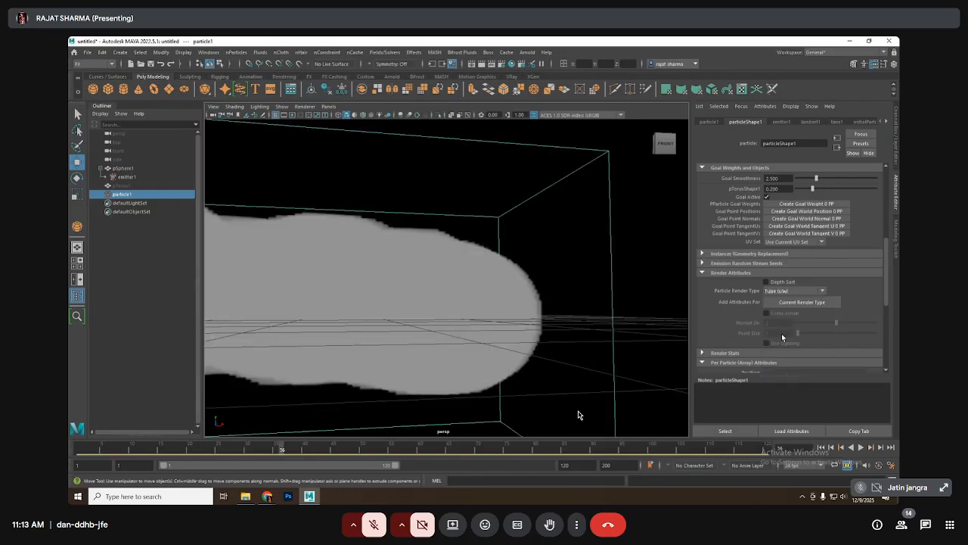
# Add the Tube render type's attributes and set both Radius 0 and Radius 1 to 0.01.
pyautogui.click(784, 302)
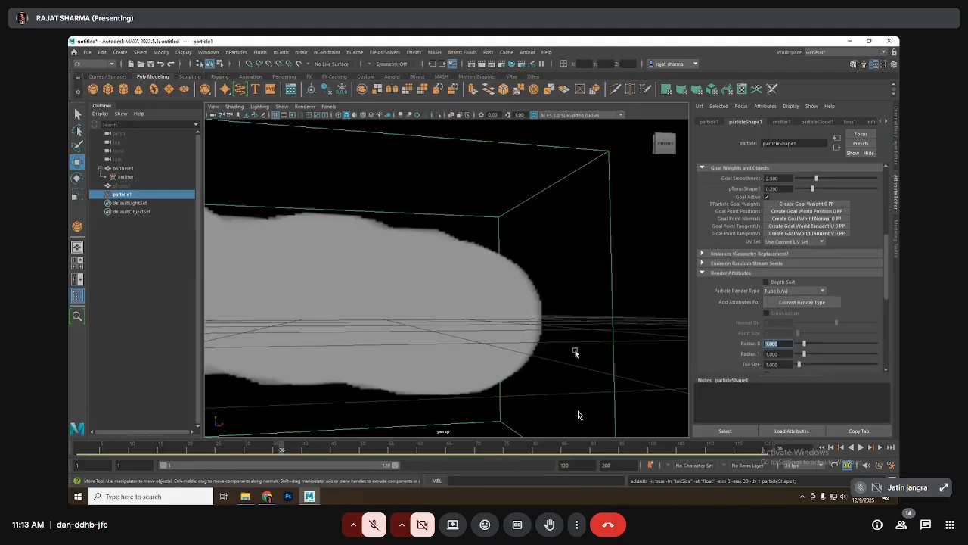
pyautogui.press('Tab')
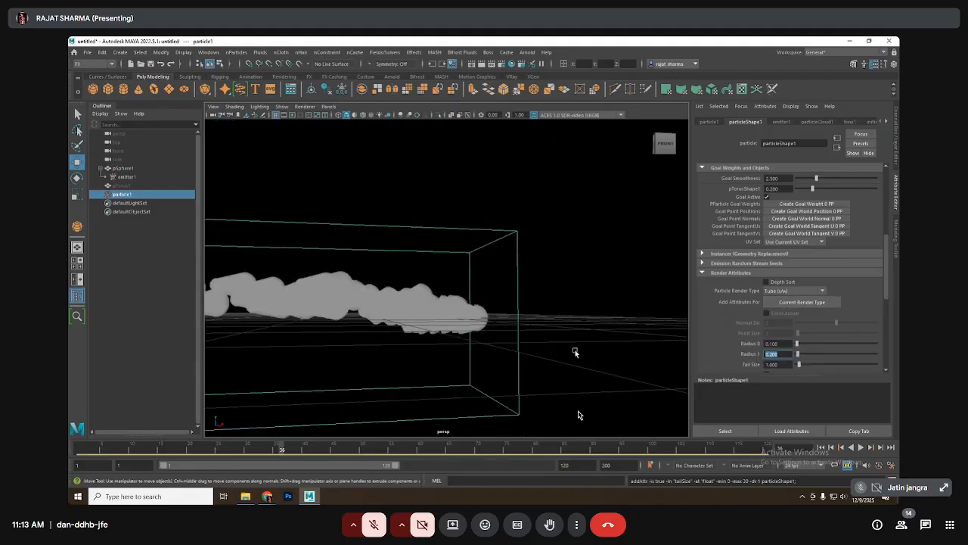
pyautogui.hotkey('shift', 'Tab')
pyautogui.write('.01')
pyautogui.press('Tab')
pyautogui.write('.01')
pyautogui.press('Return')
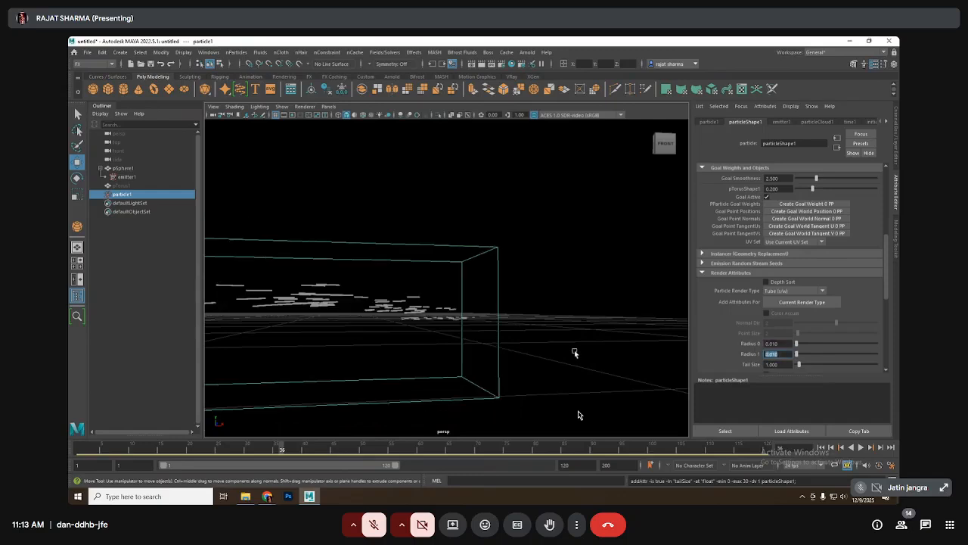
# Play the simulation to examine how the thin tube particles travel to the goal, and stop playback.
pyautogui.click(862, 447)
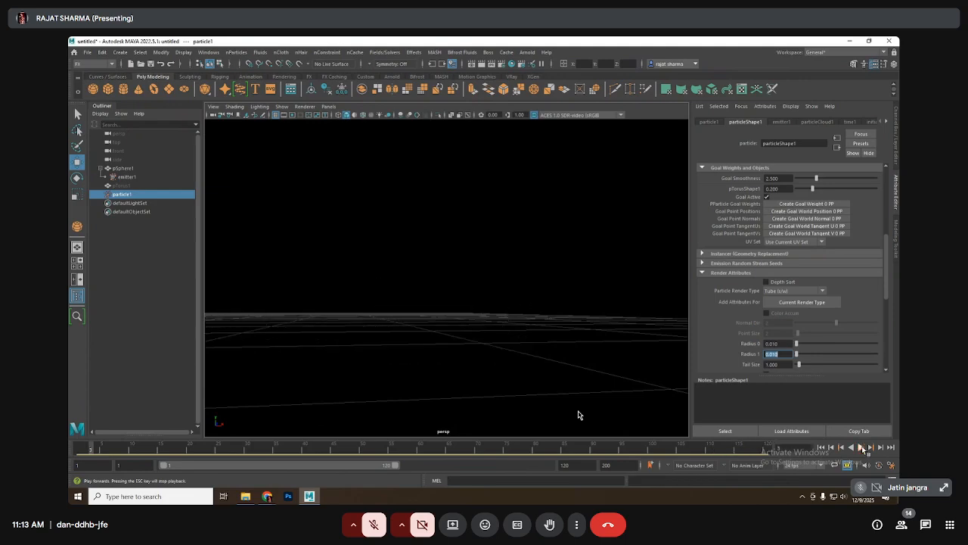
pyautogui.click(863, 448)
pyautogui.click(863, 449)
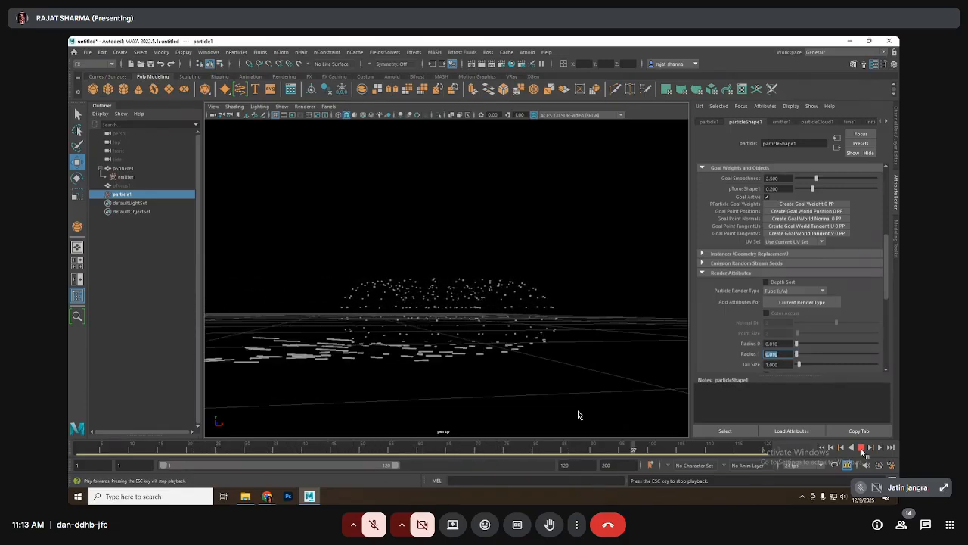
pyautogui.click(862, 448)
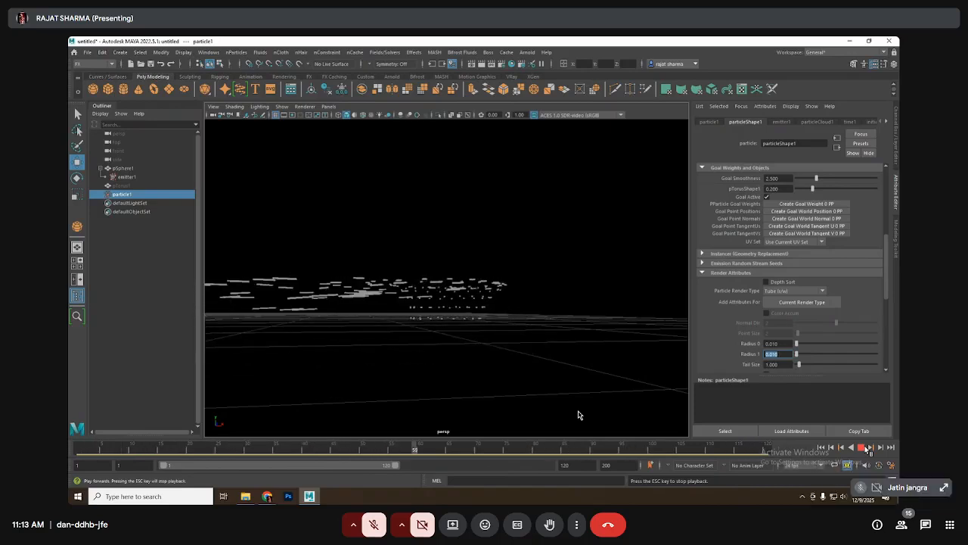
pyautogui.click(861, 447)
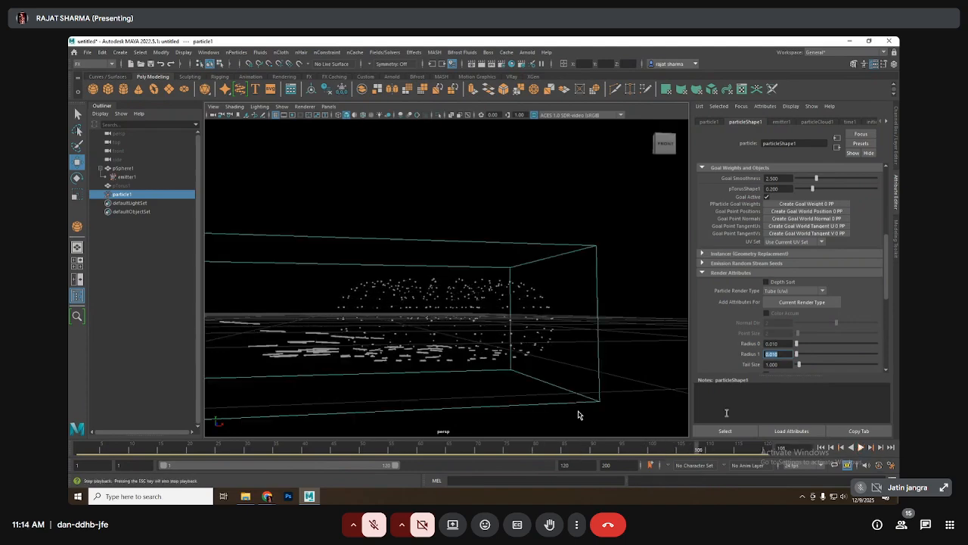
# Keyframe the emitter's particle rate from 100 at the current frame to 0 at frame 120.
pyautogui.keyDown('alt'); pyautogui.moveTo(657, 384); pyautogui.dragTo(564, 365); pyautogui.keyUp('alt')
pyautogui.click(436, 252)
pyautogui.scroll(-3, 378, 275)
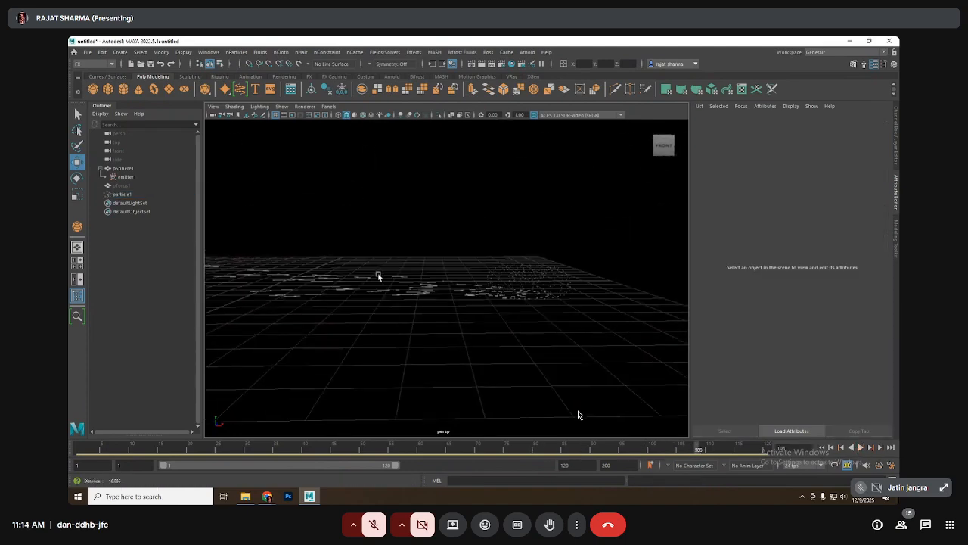
pyautogui.moveTo(379, 275); pyautogui.dragTo(419, 326)
pyautogui.scroll(-3, 419, 326)
pyautogui.keyDown('alt'); pyautogui.moveTo(419, 326); pyautogui.dragTo(458, 330, button='middle'); pyautogui.keyUp('alt')
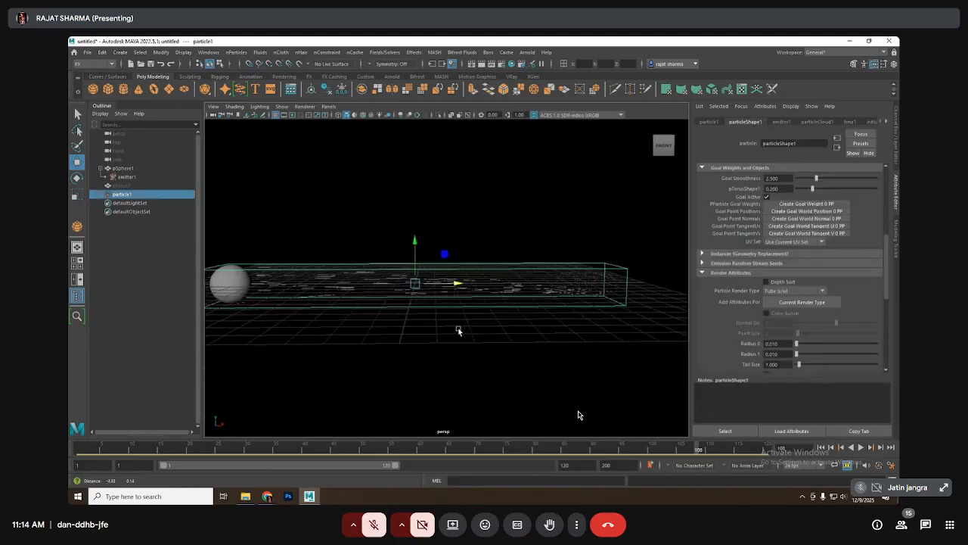
pyautogui.click(782, 121)
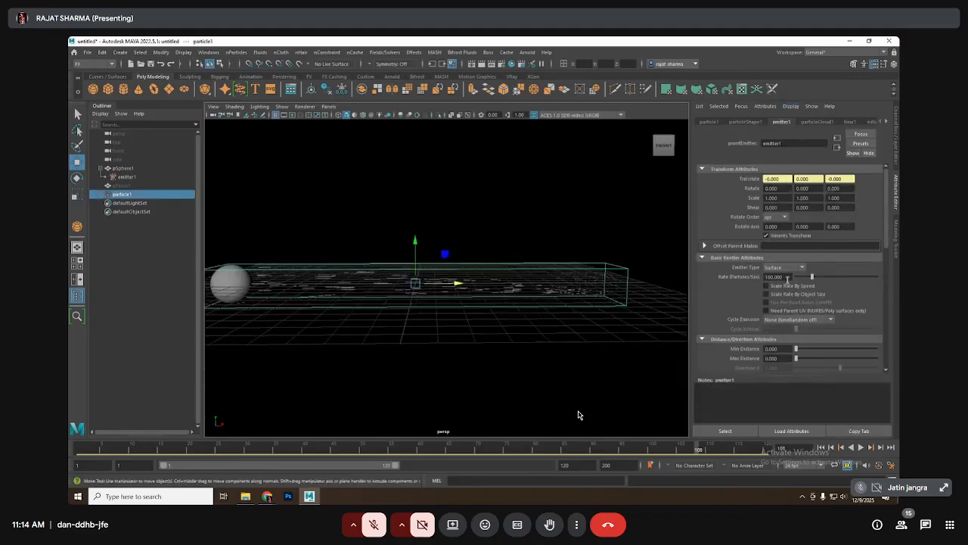
pyautogui.rightClick(787, 279)
pyautogui.click(814, 294)
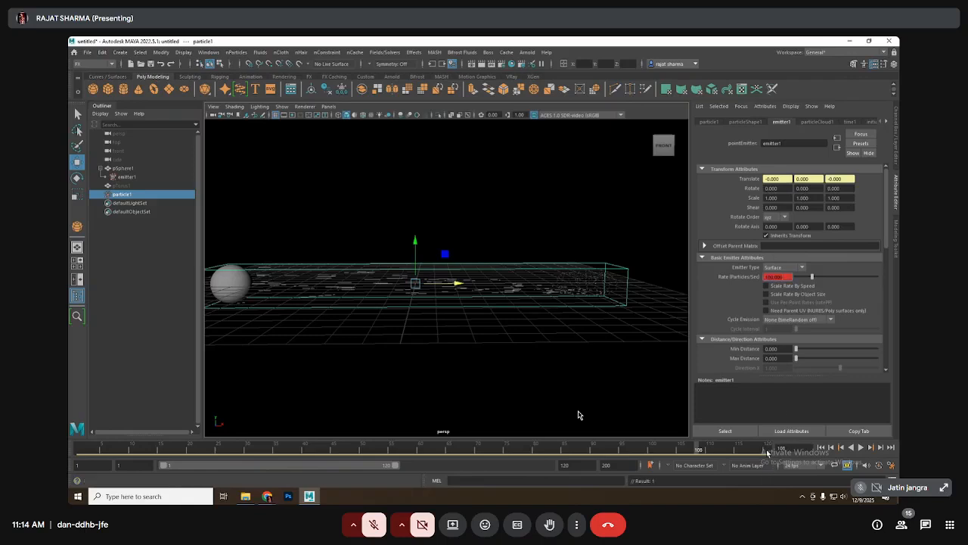
pyautogui.rightClick(785, 282)
pyautogui.click(809, 282)
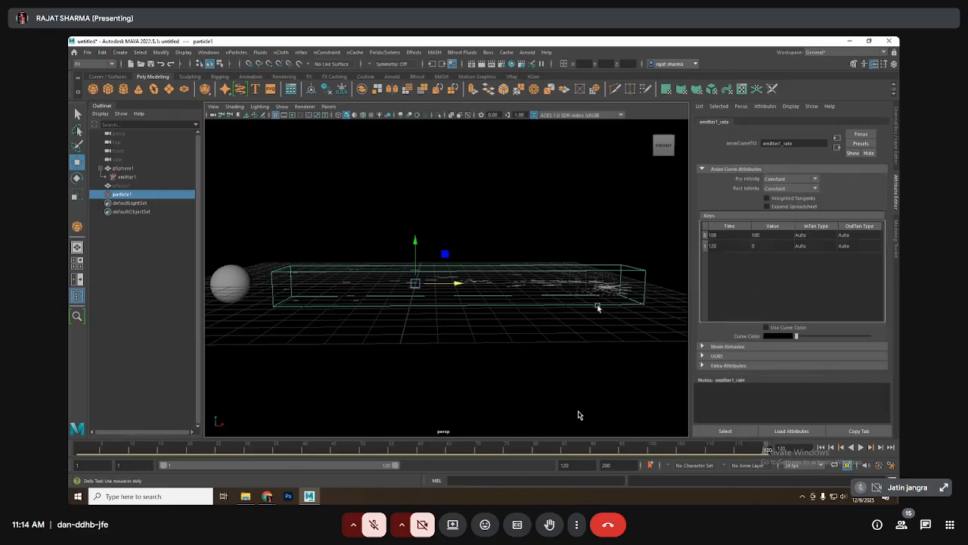
# Replay the simulation from the first frame with a closer view of the goal, extending the playback range to frame 180.
pyautogui.keyDown('alt'); pyautogui.moveTo(598, 307); pyautogui.dragTo(638, 300, button='right'); pyautogui.keyUp('alt')
pyautogui.keyDown('alt'); pyautogui.moveTo(637, 300); pyautogui.dragTo(525, 307, button='middle'); pyautogui.keyUp('alt')
pyautogui.keyDown('alt'); pyautogui.moveTo(525, 308); pyautogui.dragTo(613, 283, button='right'); pyautogui.keyUp('alt')
pyautogui.keyDown('alt'); pyautogui.moveTo(612, 283); pyautogui.dragTo(556, 309); pyautogui.keyUp('alt')
pyautogui.click(822, 448)
pyautogui.click(861, 448)
pyautogui.click(630, 393)
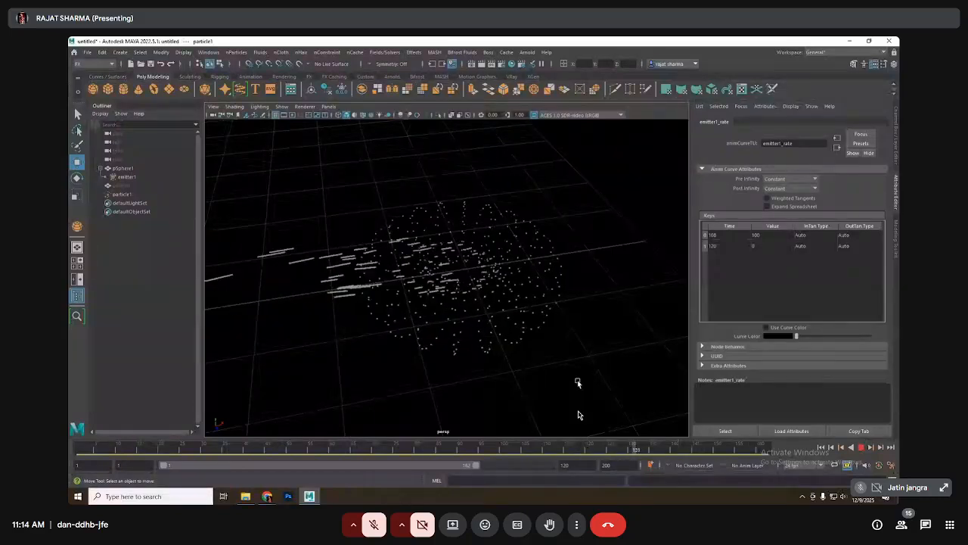
pyautogui.moveTo(476, 466); pyautogui.dragTo(511, 466)
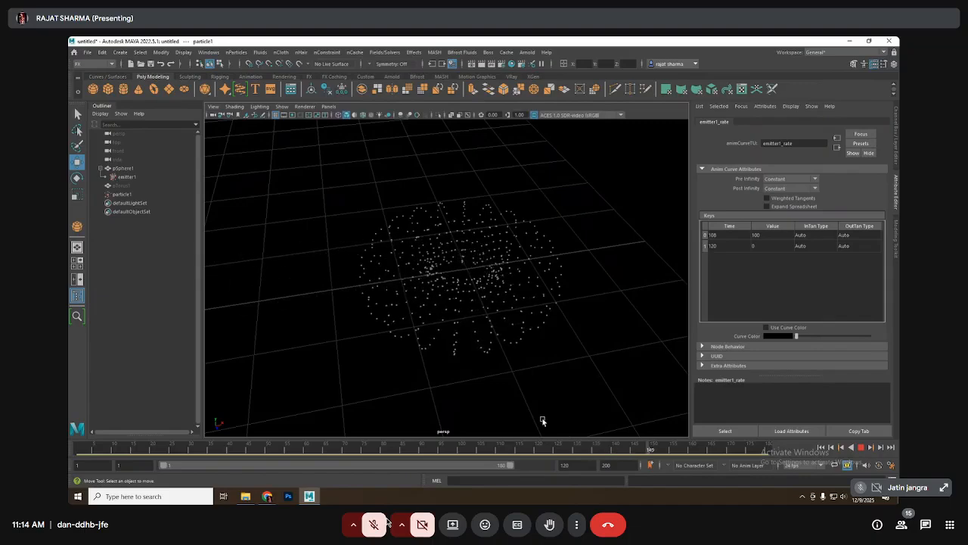
# Switch to the Google Meet window, admit the waiting participant and return to Maya.
pyautogui.hotkey('alt', 'Tab')
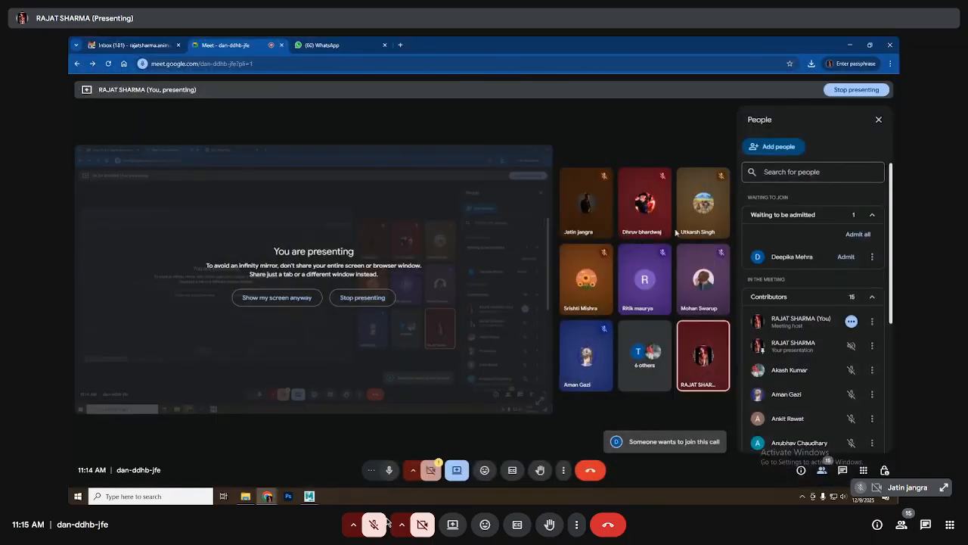
pyautogui.click(846, 256)
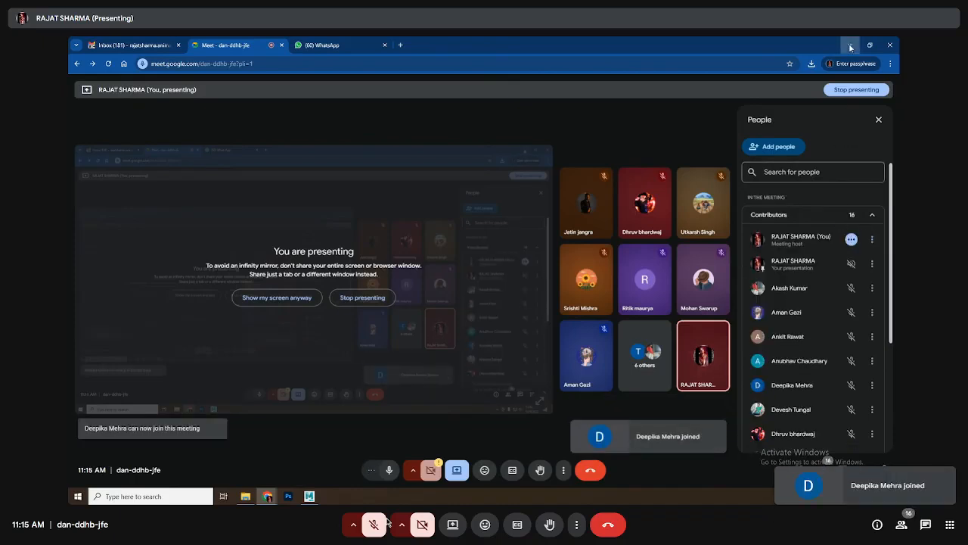
pyautogui.hotkey('alt', 'Tab')
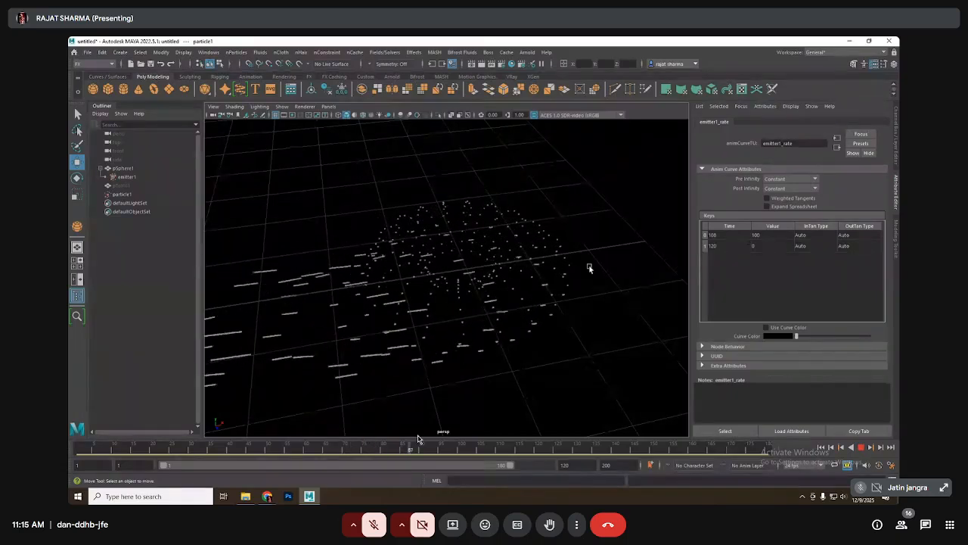
# Stop and rewind the simulation, and start a new scene without saving the current one.
pyautogui.click(863, 447)
pyautogui.click(822, 449)
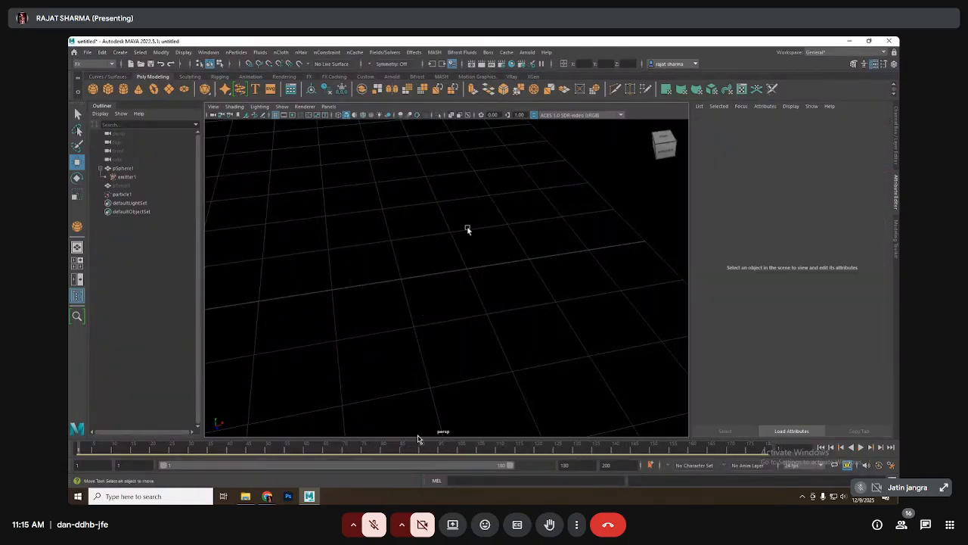
pyautogui.click(130, 64)
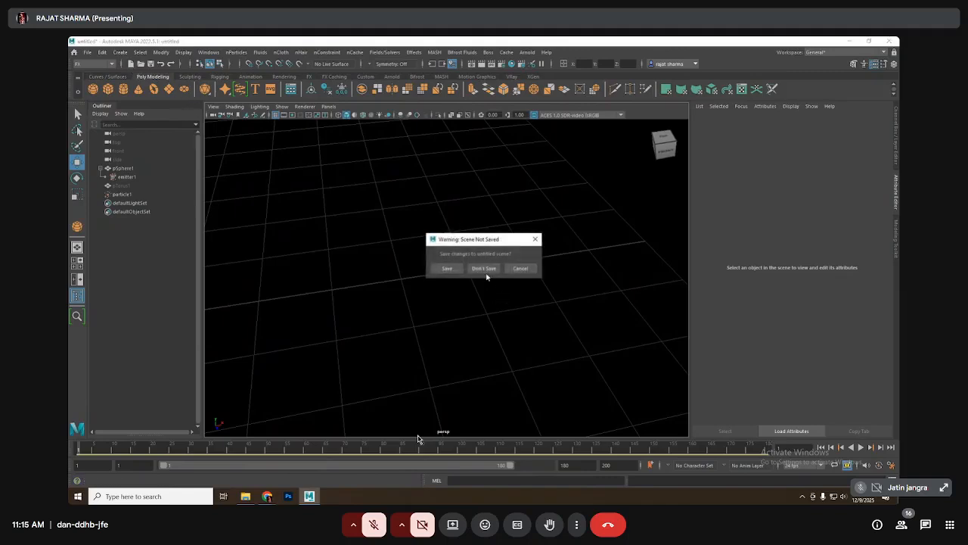
pyautogui.click(481, 268)
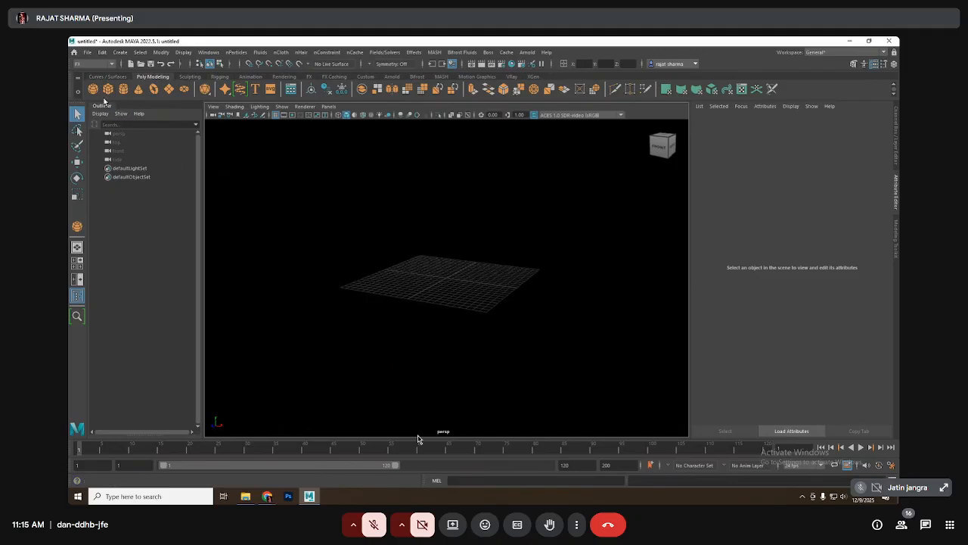
# Create a polygon sphere at the origin and keep it selected in a close front view.
pyautogui.click(93, 88)
pyautogui.scroll(10, 598, 278)
pyautogui.keyDown('alt'); pyautogui.moveTo(465, 277); pyautogui.dragTo(532, 227); pyautogui.keyUp('alt')
pyautogui.click(531, 225)
pyautogui.click(480, 258)
pyautogui.scroll(2, 481, 258)
pyautogui.keyDown('alt'); pyautogui.moveTo(479, 257); pyautogui.dragTo(471, 258); pyautogui.keyUp('alt')
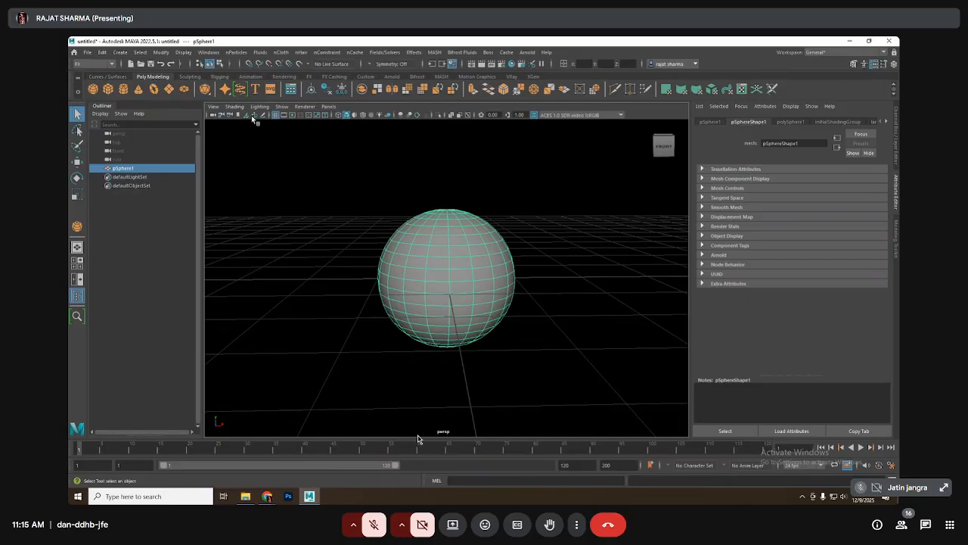
# Create an nParticle soft body from the sphere using Duplicate, make copy soft with Make non-soft a goal enabled, and select the original sphere.
pyautogui.click(236, 52)
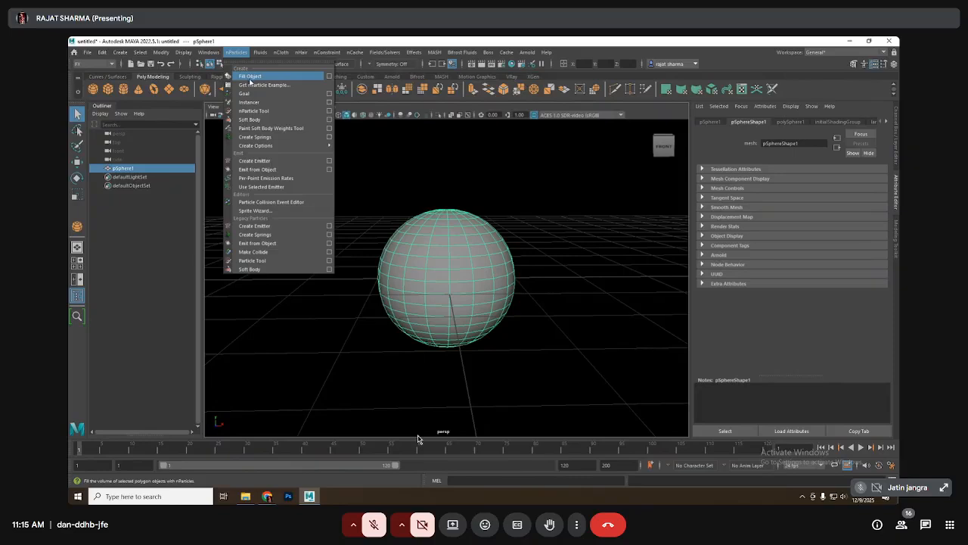
pyautogui.click(329, 120)
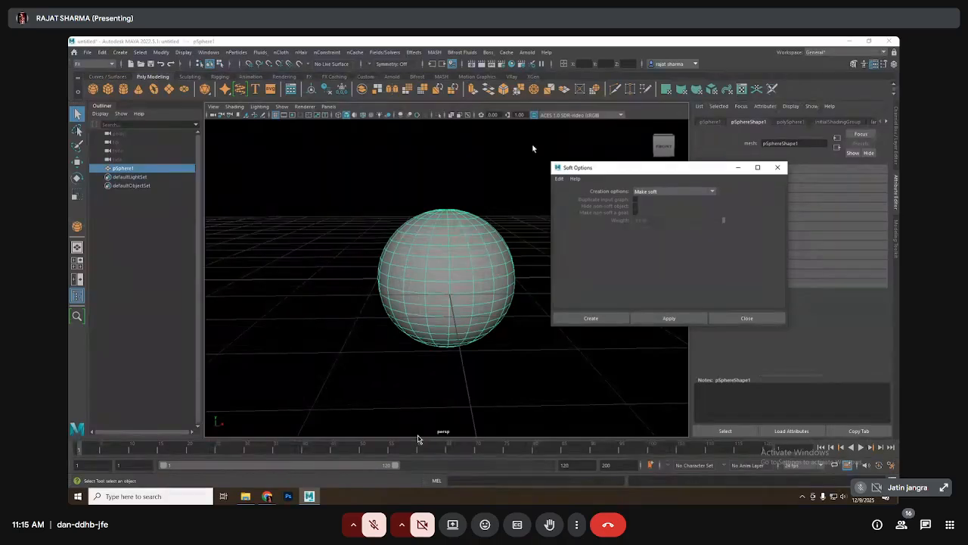
pyautogui.click(656, 193)
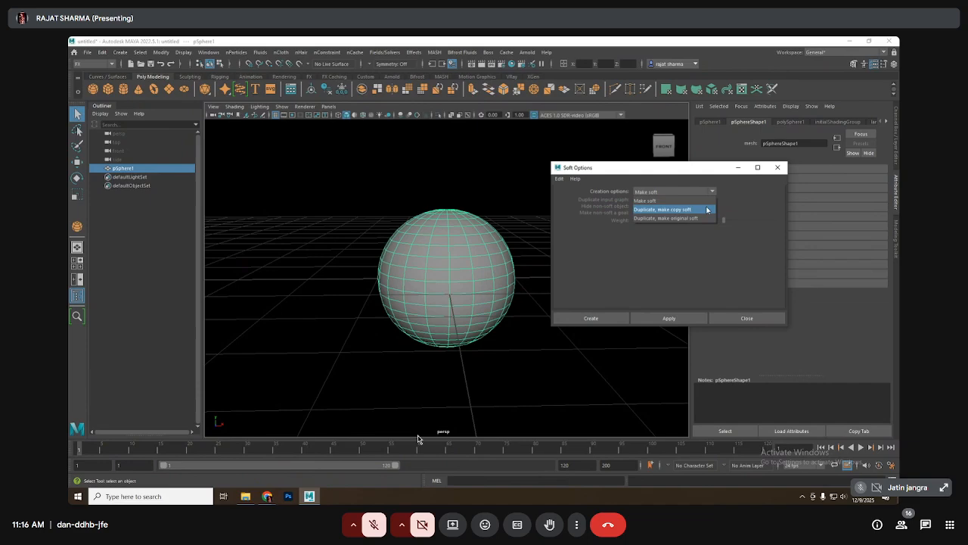
pyautogui.click(707, 209)
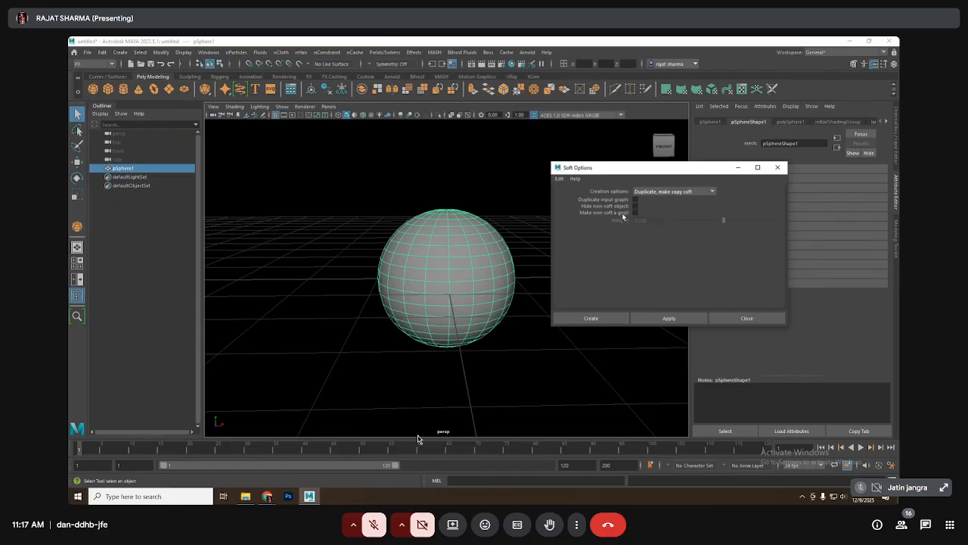
pyautogui.click(636, 212)
pyautogui.click(575, 321)
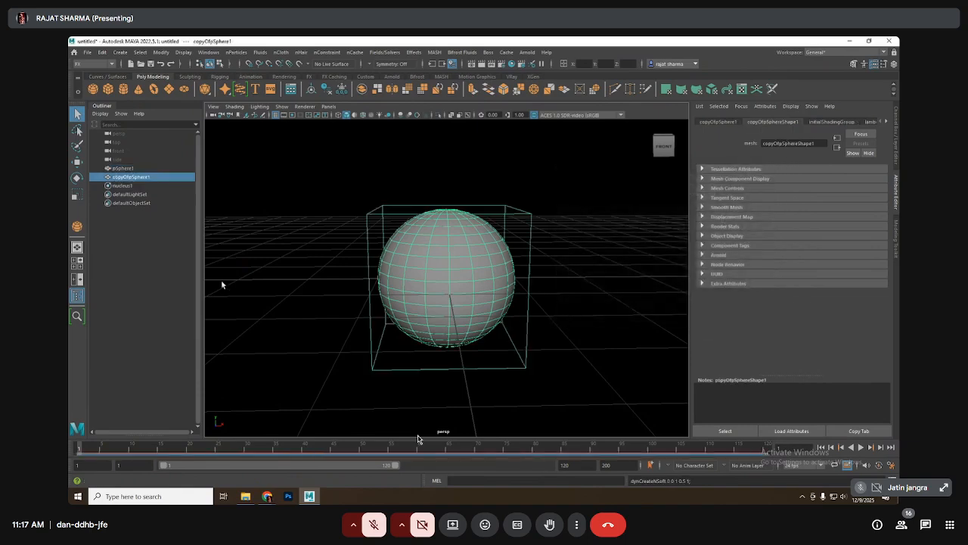
pyautogui.click(130, 168)
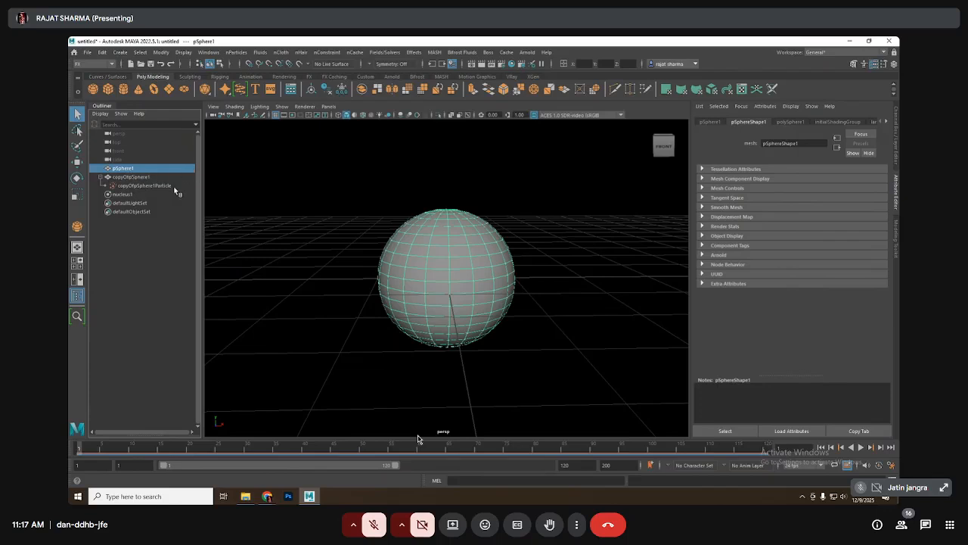
# Hide the original goal sphere pSphere1, check the soft copy by selecting it, and clear the selection.
pyautogui.click(166, 184)
pyautogui.click(155, 177)
pyautogui.keyDown('ctrl'); pyautogui.click(149, 168); pyautogui.keyUp('ctrl')
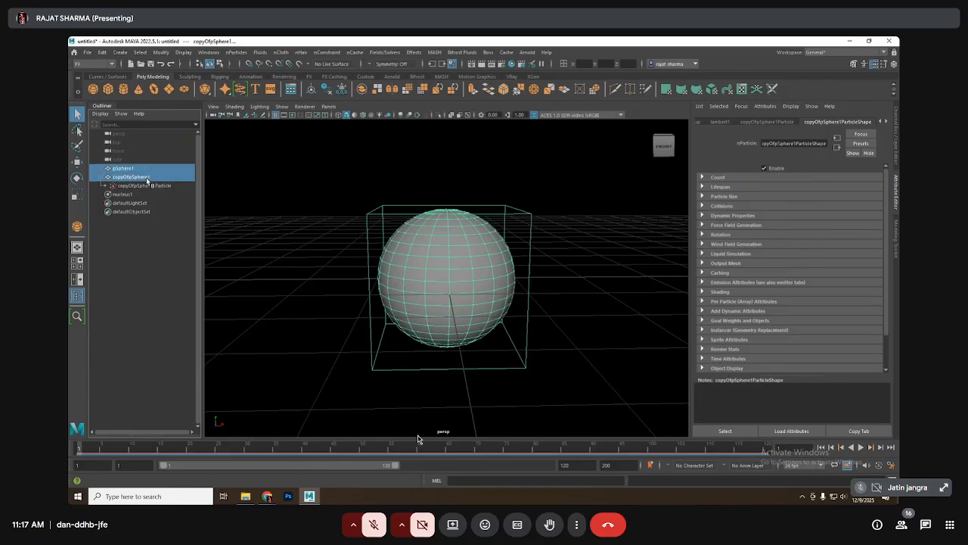
pyautogui.click(146, 169)
pyautogui.hotkey('ctrl', 'h')
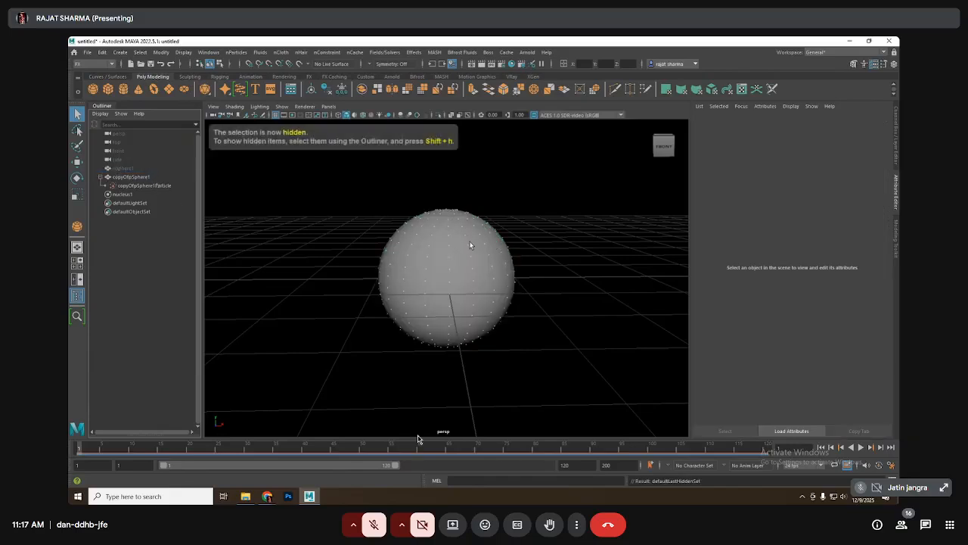
pyautogui.click(134, 177)
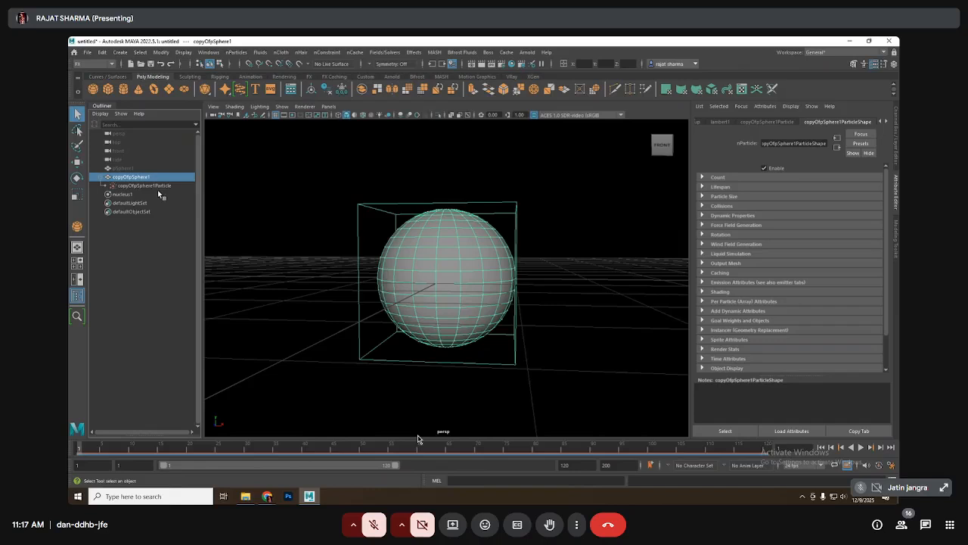
pyautogui.click(540, 264)
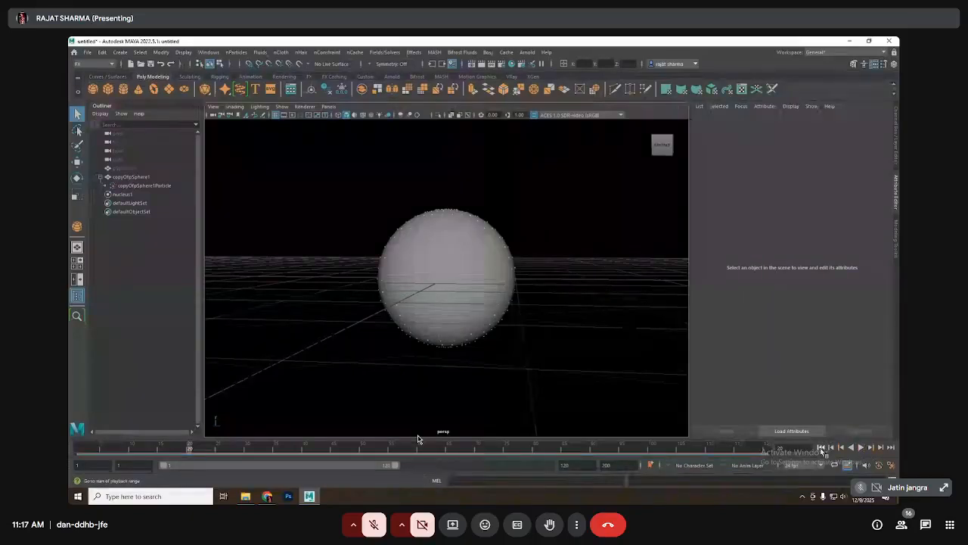
# Raise the wind noise of the soft-body particle's nucleus solver to 1.0 and replay the simulation.
pyautogui.click(137, 185)
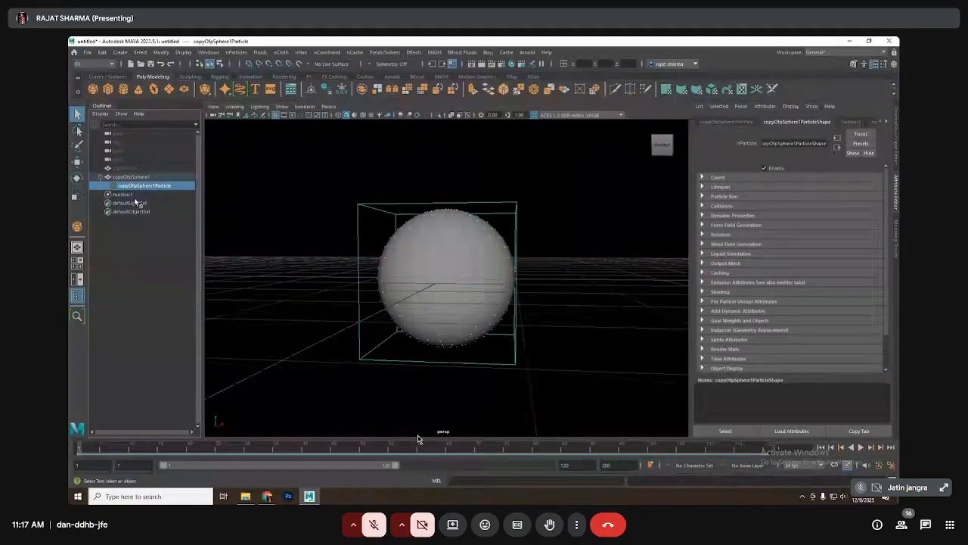
pyautogui.click(847, 121)
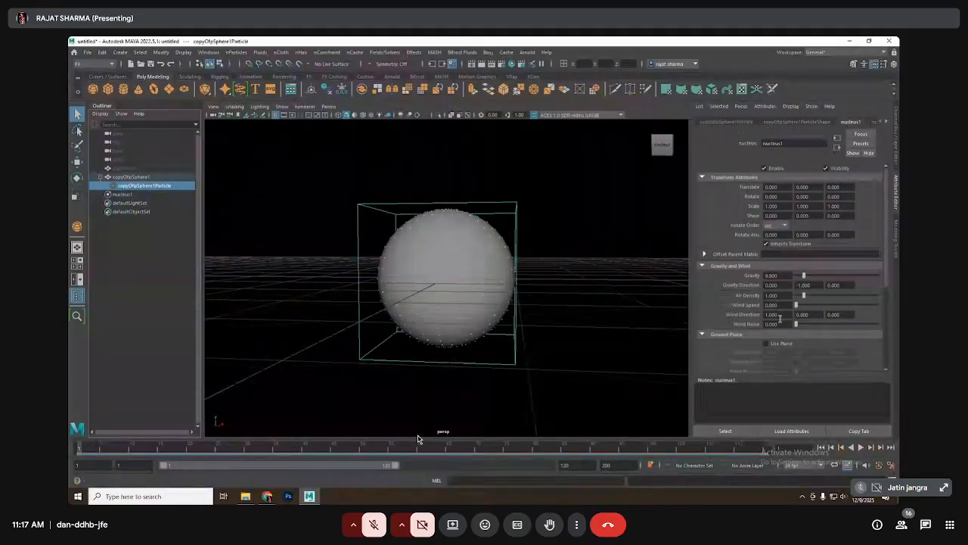
pyautogui.scroll(-3, 777, 331)
pyautogui.moveTo(796, 271); pyautogui.dragTo(824, 271)
pyautogui.click(861, 447)
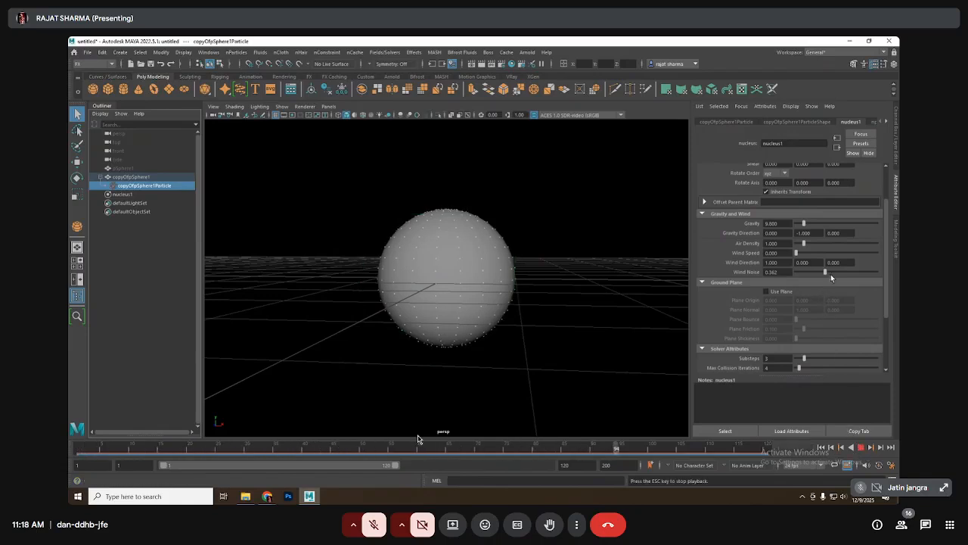
pyautogui.click(878, 281)
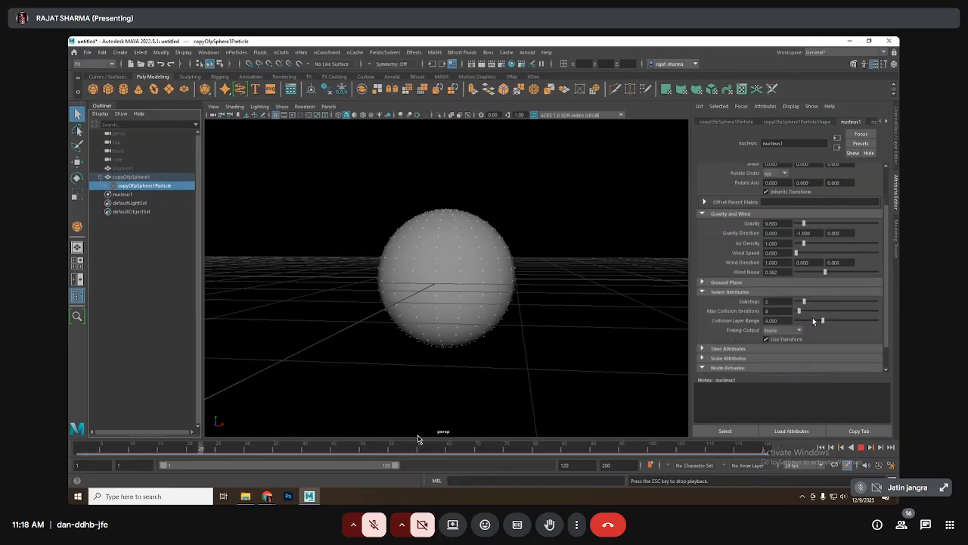
pyautogui.click(865, 280)
pyautogui.click(881, 273)
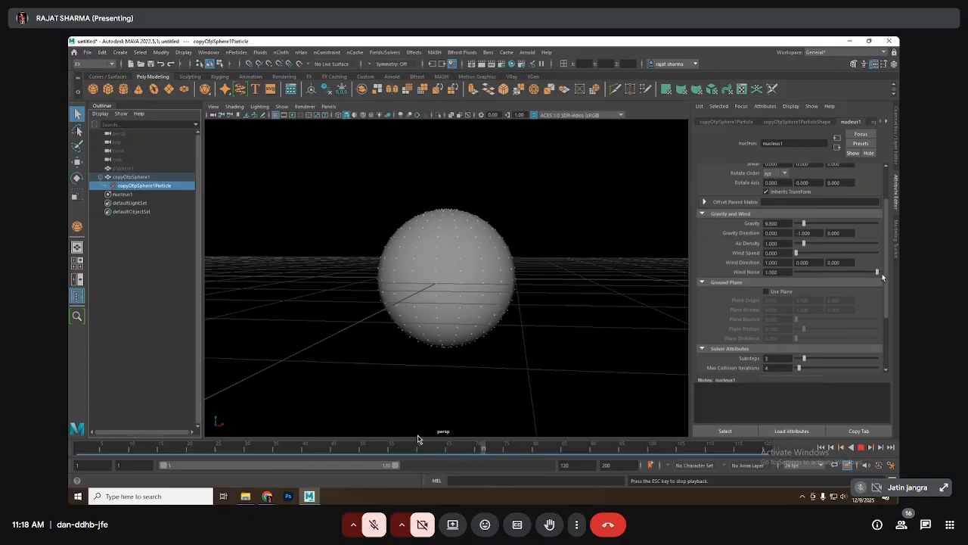
pyautogui.click(862, 447)
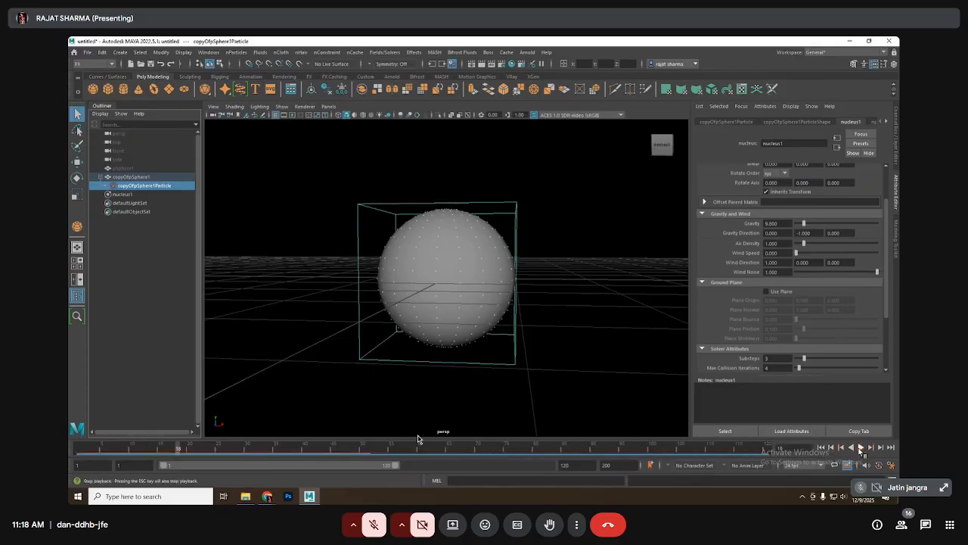
pyautogui.click(863, 447)
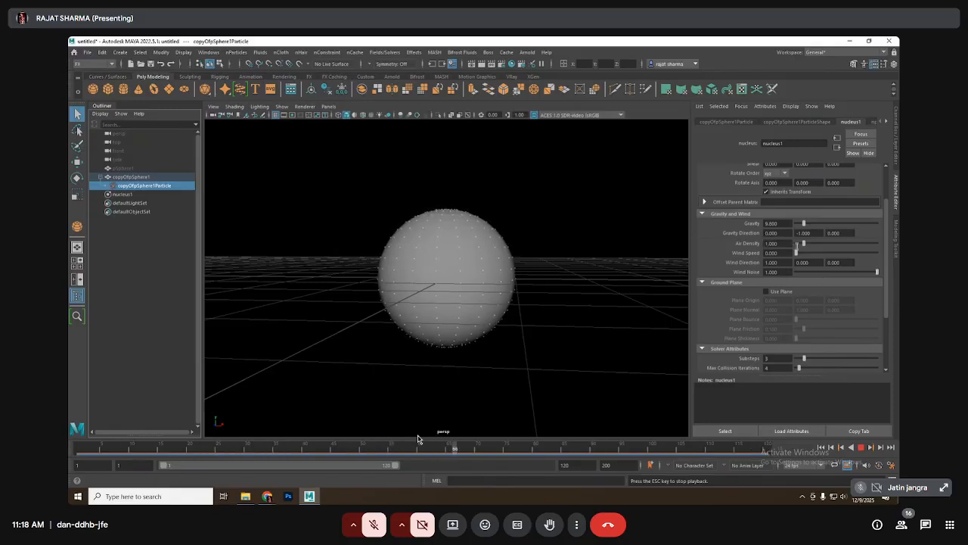
# Increase the nucleus air density to about 4.486 and wind speed to about 17.297, and replay the simulation.
pyautogui.moveTo(804, 243); pyautogui.dragTo(832, 246)
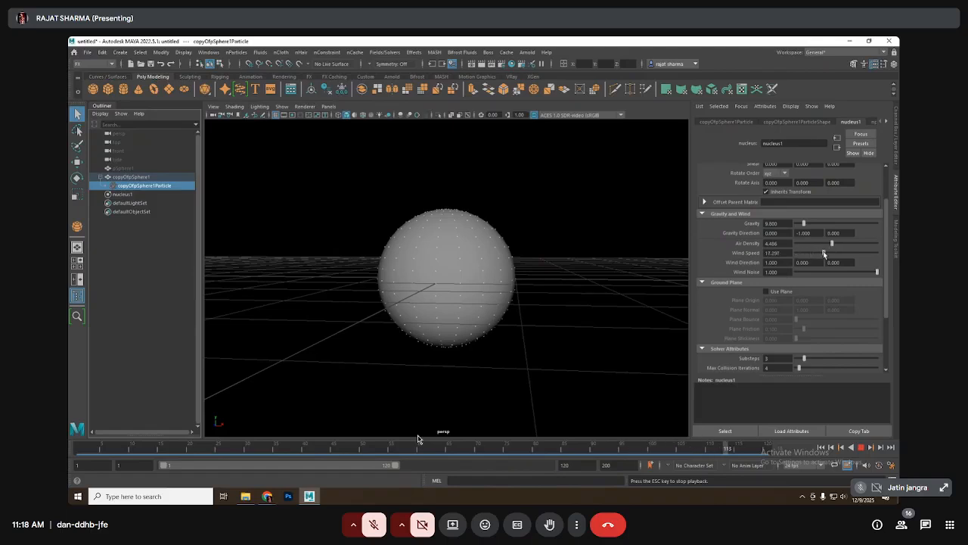
pyautogui.click(824, 253)
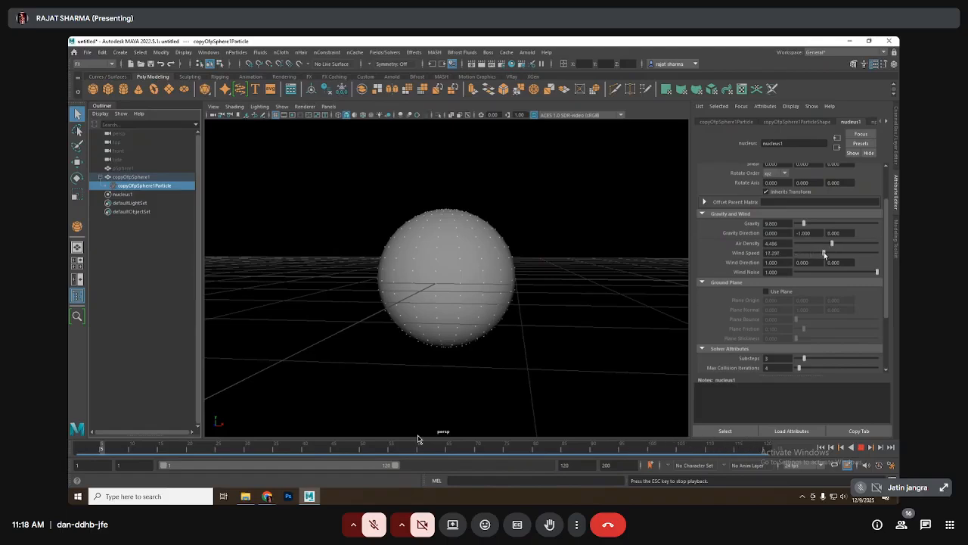
pyautogui.click(852, 447)
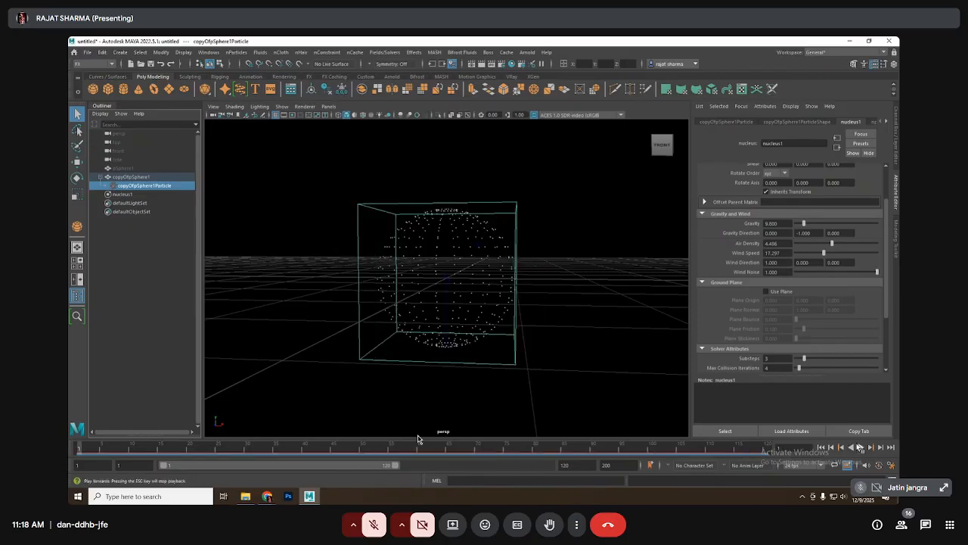
pyautogui.click(860, 447)
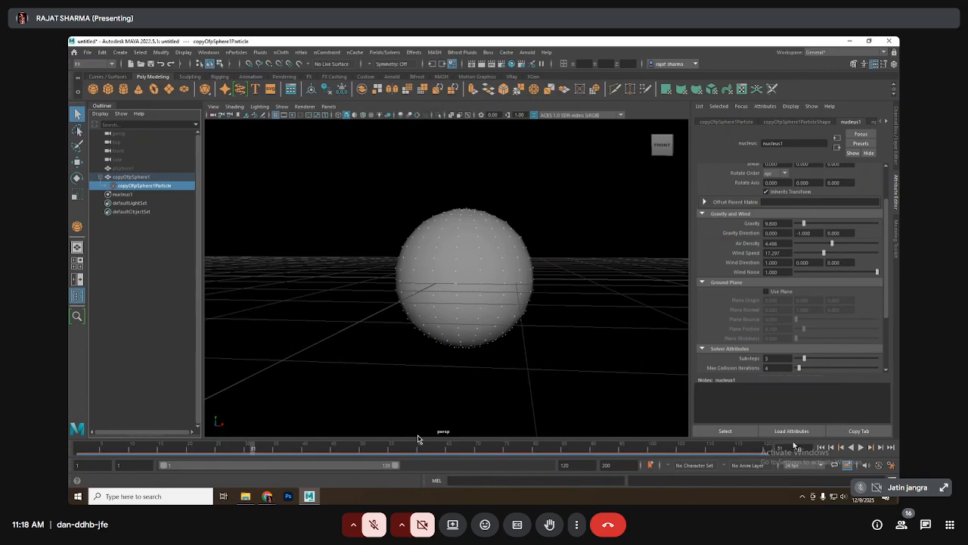
pyautogui.click(861, 447)
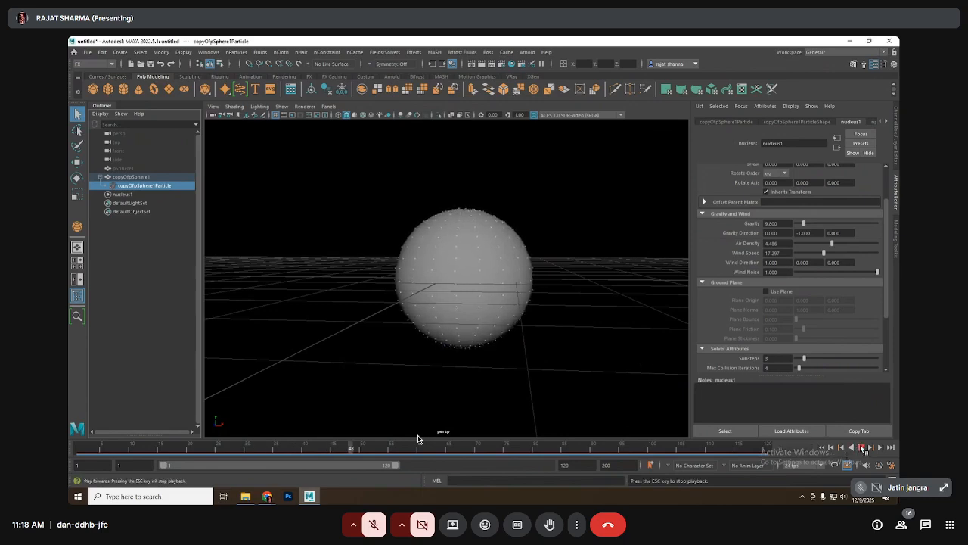
# Set the nucleus wind noise to 5 and replay the simulation from the first frame.
pyautogui.moveTo(781, 273); pyautogui.dragTo(685, 285)
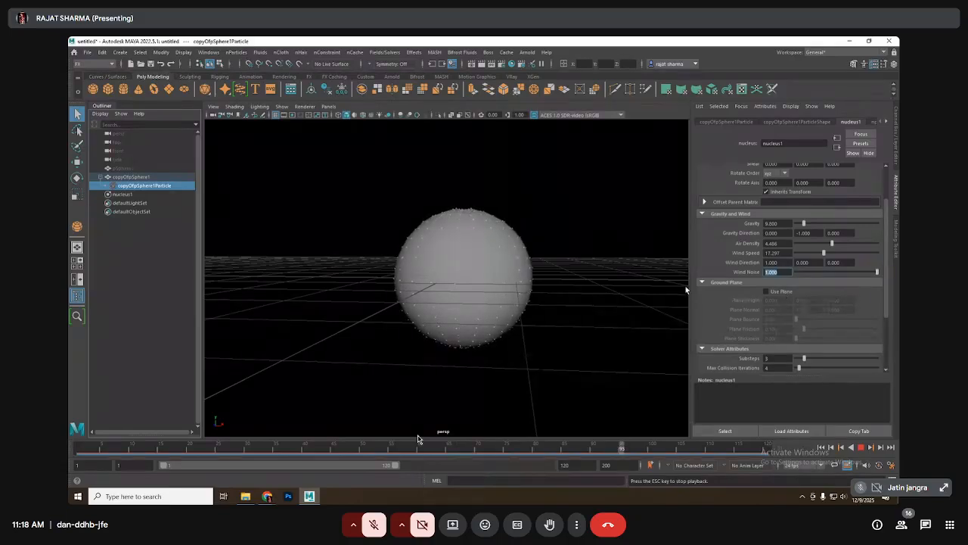
pyautogui.write('5')
pyautogui.press('Return')
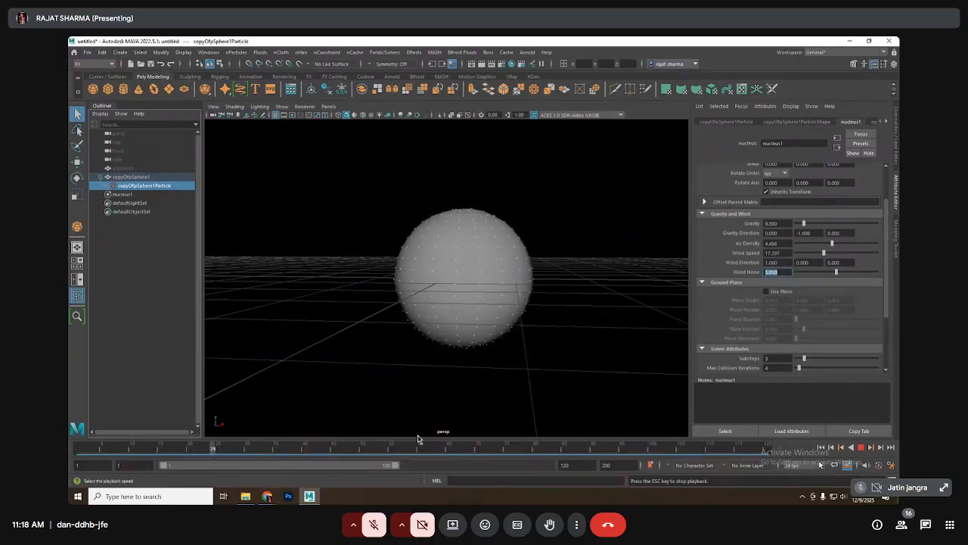
pyautogui.click(861, 447)
pyautogui.click(821, 447)
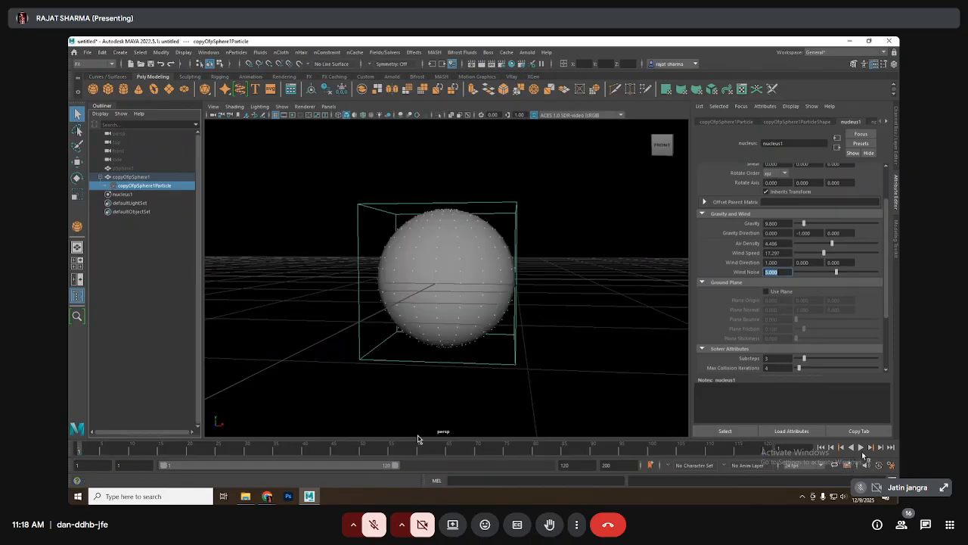
pyautogui.click(861, 447)
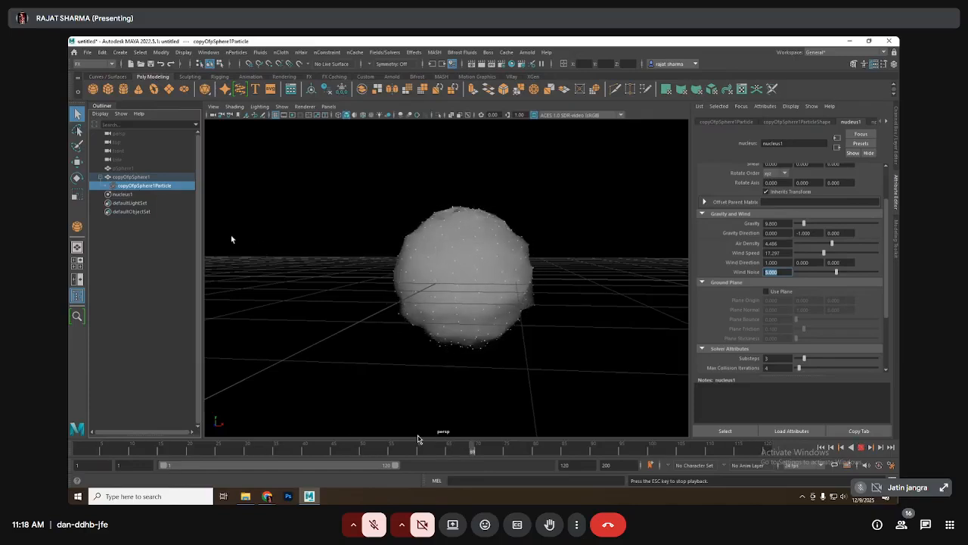
# Stop playback, set the nucleus wind noise to 10, and play the simulation for a moment.
pyautogui.click(125, 168)
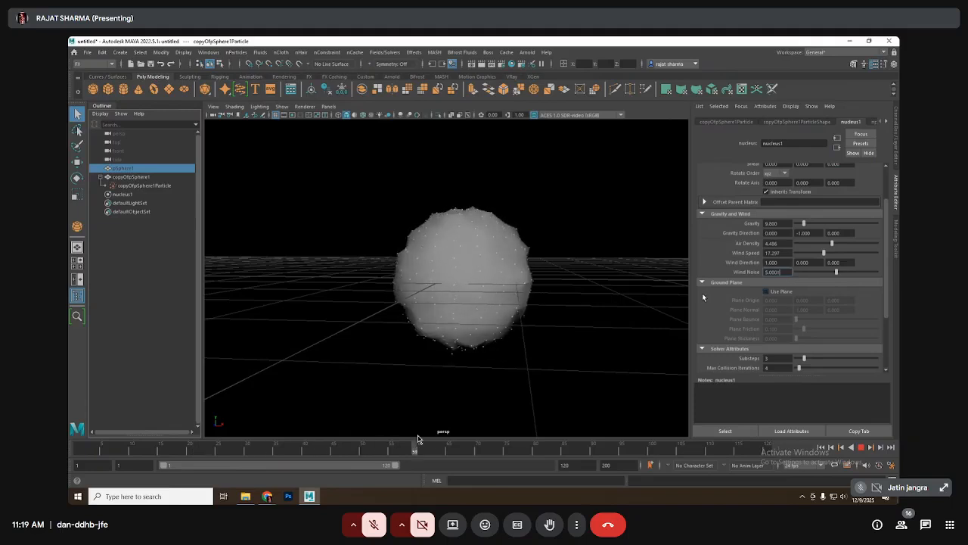
pyautogui.click(866, 449)
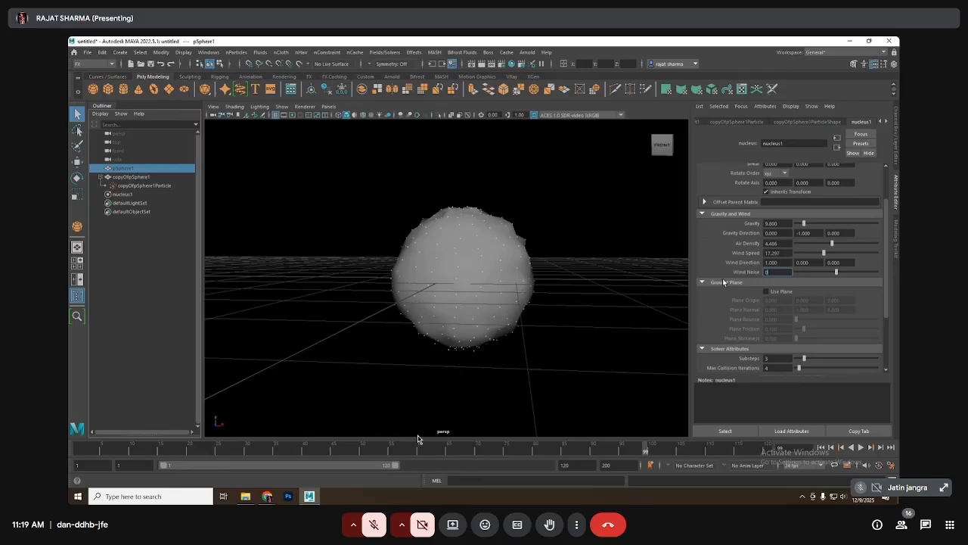
pyautogui.press('Return')
pyautogui.click(860, 447)
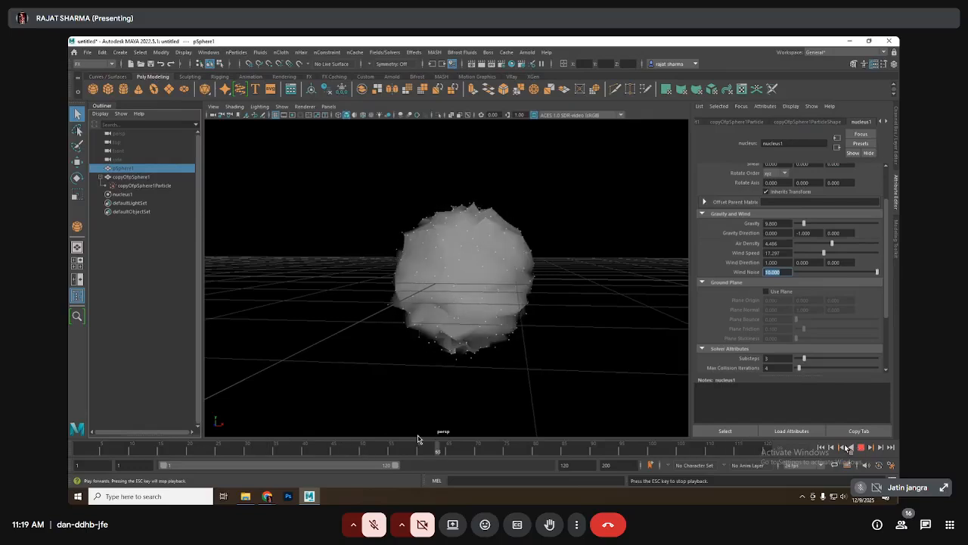
pyautogui.click(860, 447)
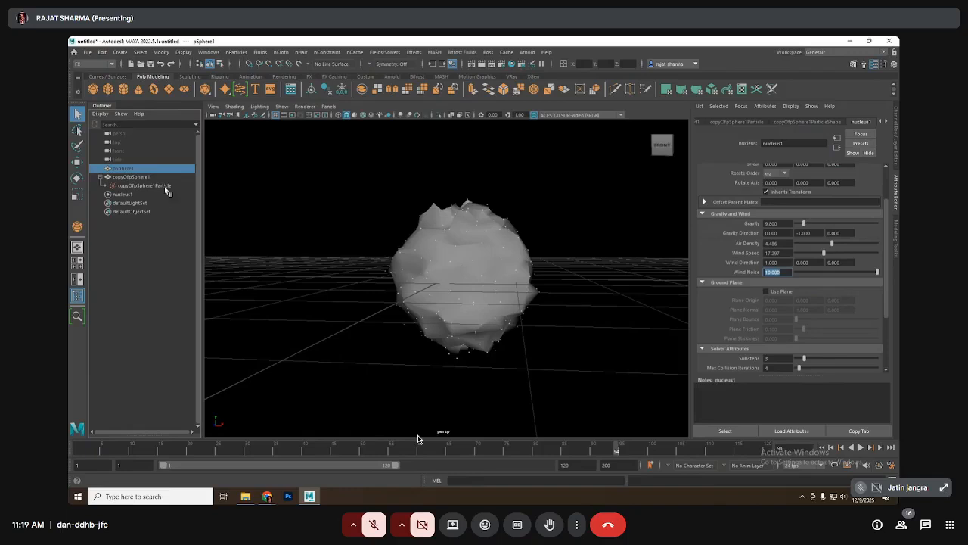
# Add the soft-body particle object to a new display layer and hide that layer.
pyautogui.click(168, 186)
pyautogui.hotkey('ctrl', 'a')
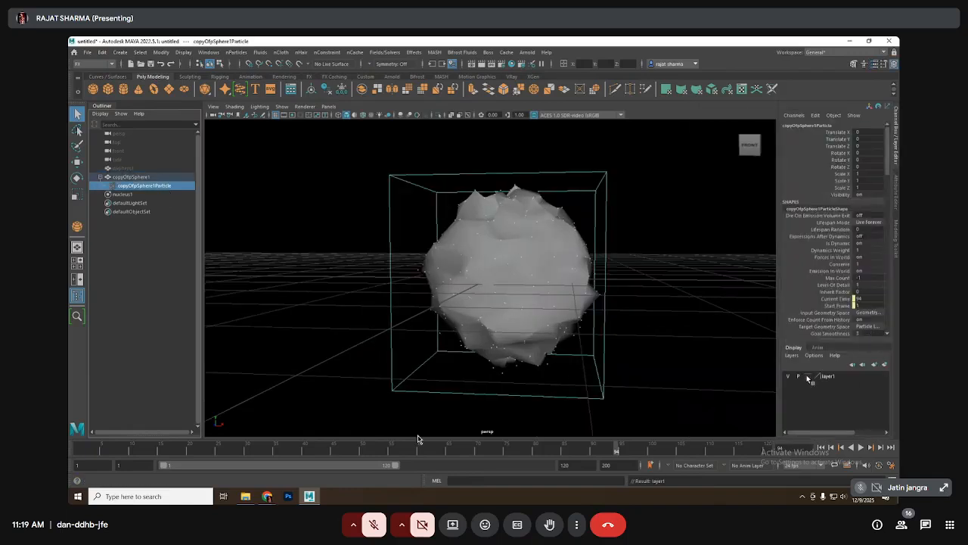
pyautogui.click(881, 363)
# Turn on smooth mesh preview for the soft copy, play the deformation and rewind to the first frame.
pyautogui.click(587, 283)
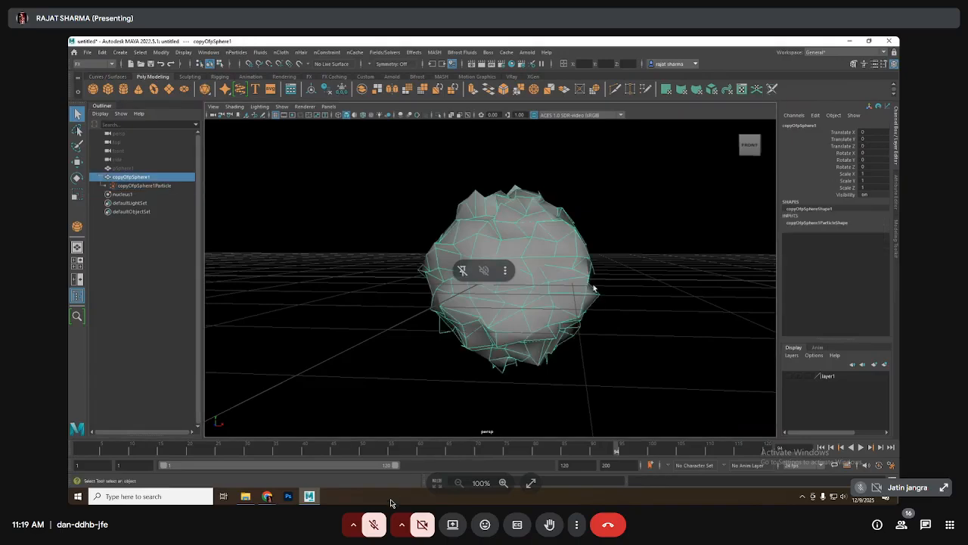
pyautogui.press('3')
pyautogui.click(671, 287)
pyautogui.moveTo(652, 309)
pyautogui.keyDown('alt'); pyautogui.mouseDown()
pyautogui.moveTo(611, 300)
pyautogui.moveTo(659, 305)
pyautogui.mouseUp(); pyautogui.keyUp('alt')
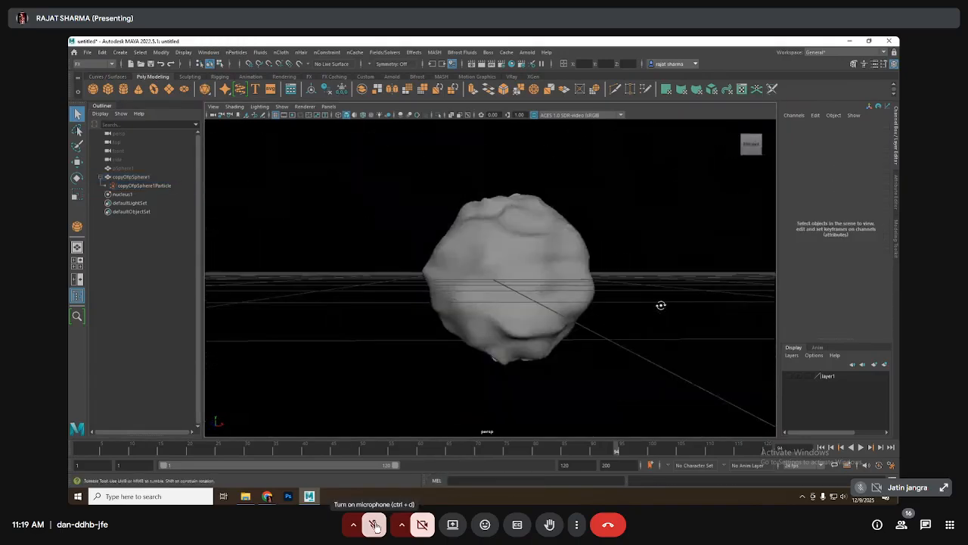
pyautogui.hotkey('alt', 'v')
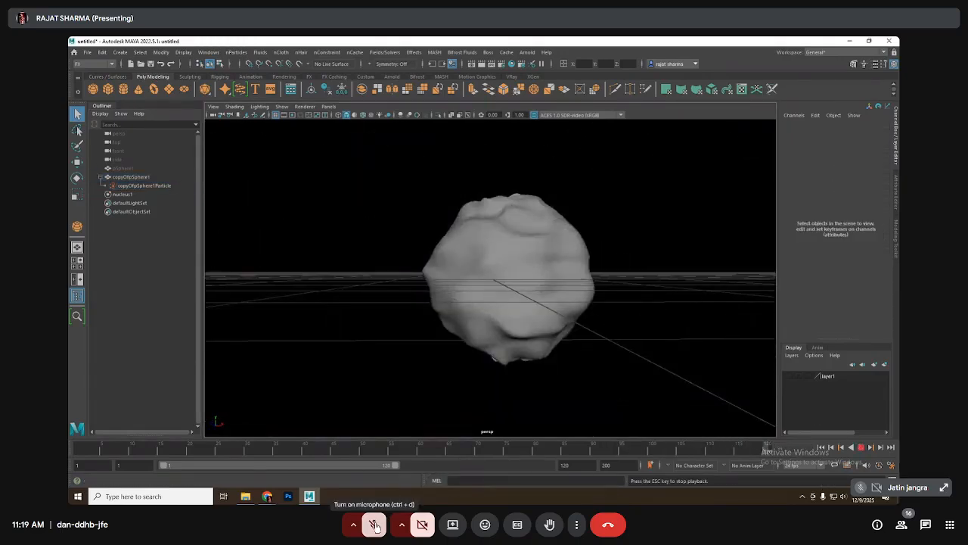
pyautogui.click(855, 449)
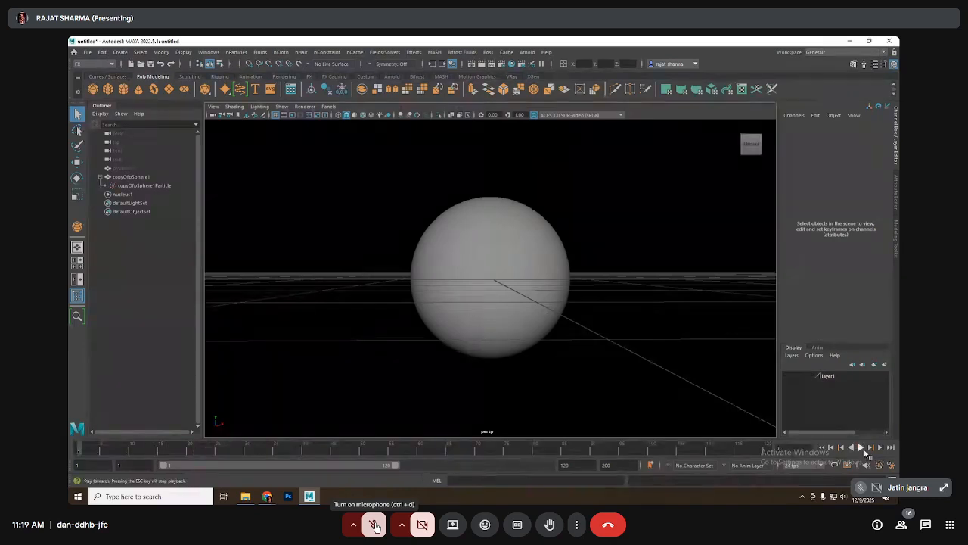
pyautogui.click(822, 447)
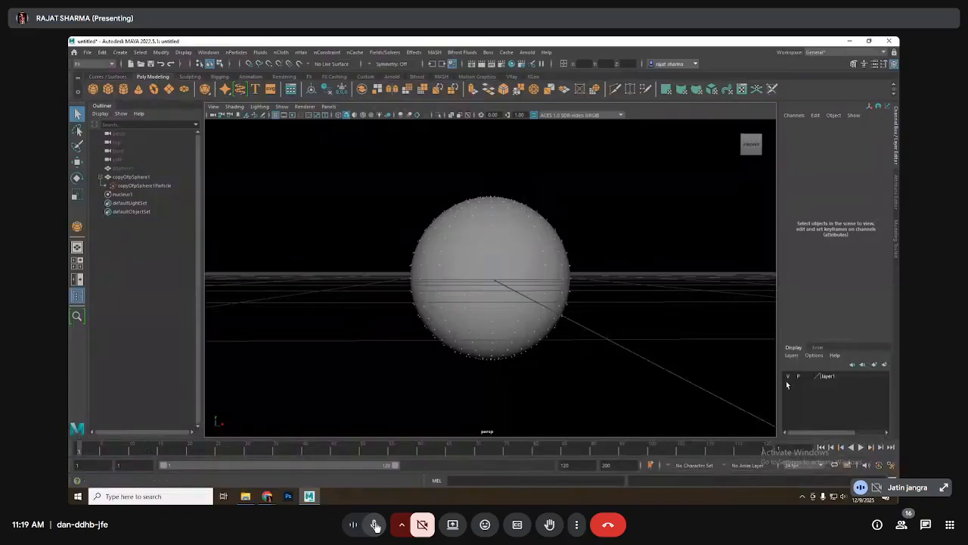
# Turn off the viewport display of Dynamics and nParticles, and play the soft-body simulation.
pyautogui.click(281, 107)
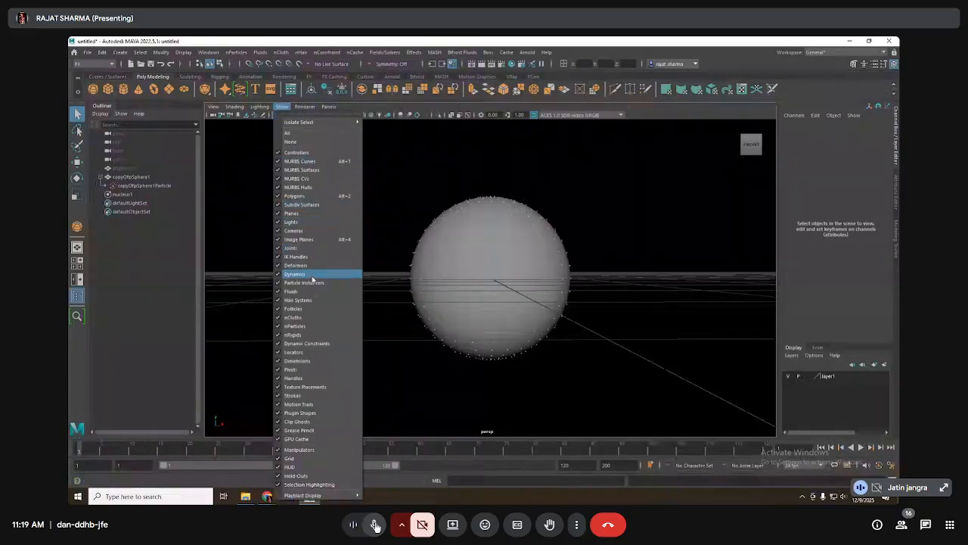
pyautogui.click(312, 275)
pyautogui.click(281, 107)
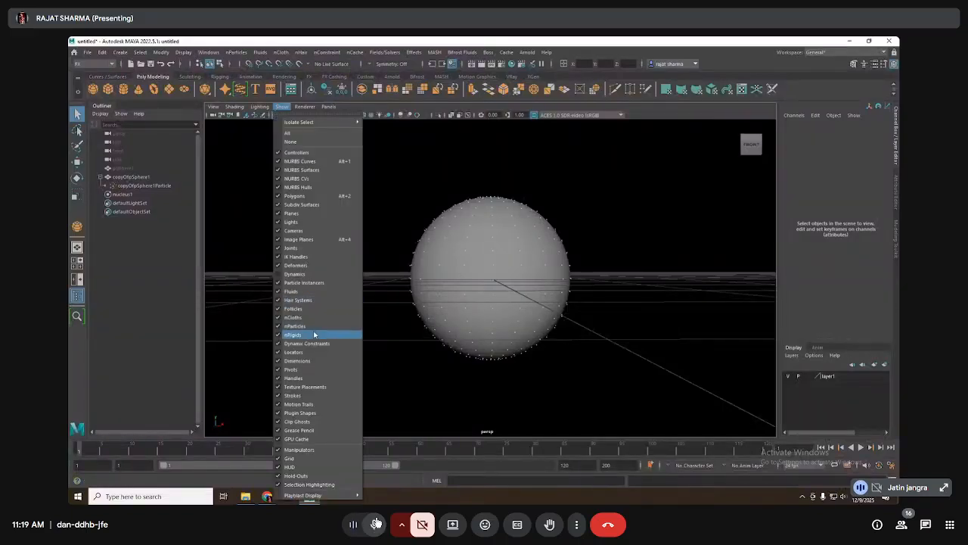
pyautogui.click(314, 334)
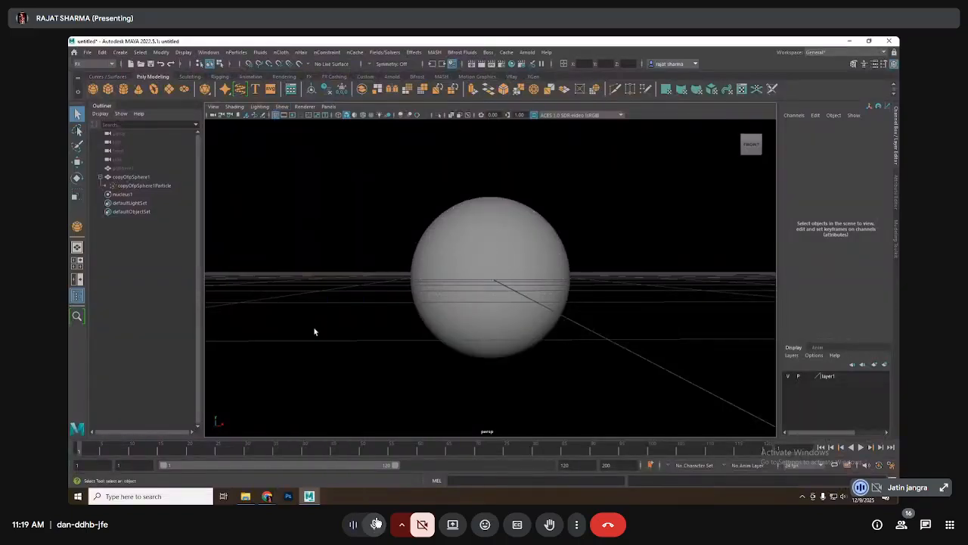
pyautogui.click(861, 447)
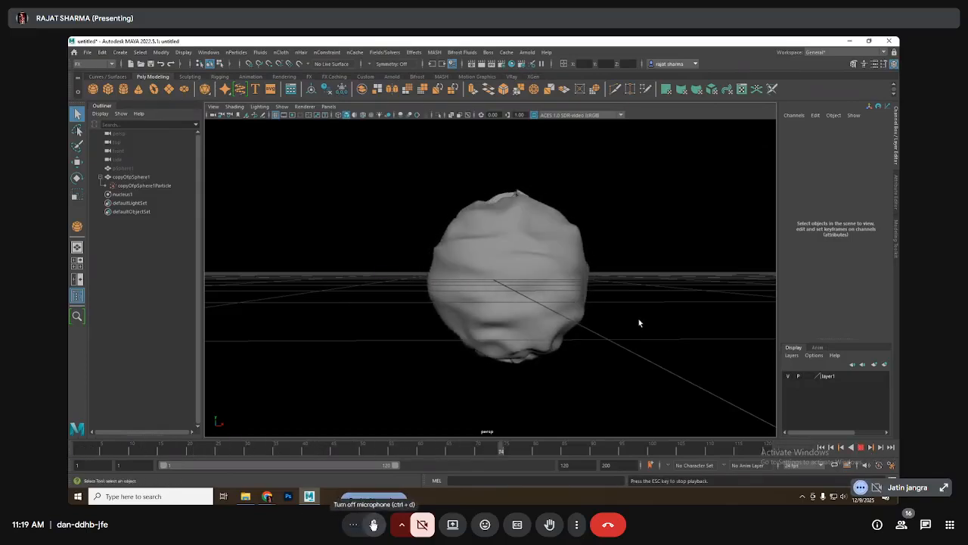
pyautogui.click(376, 524)
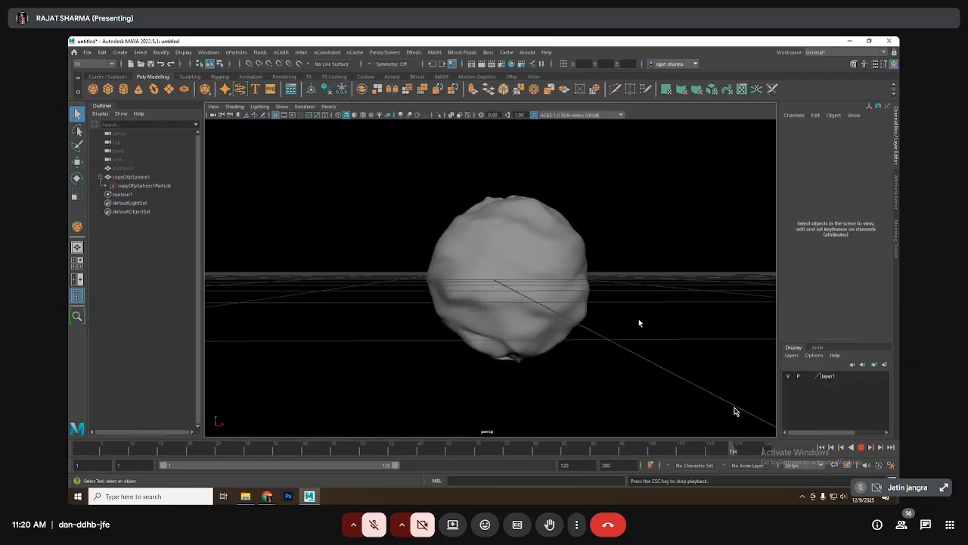
# Unmute the meeting microphone to speak and mute it again.
pyautogui.click(379, 525)
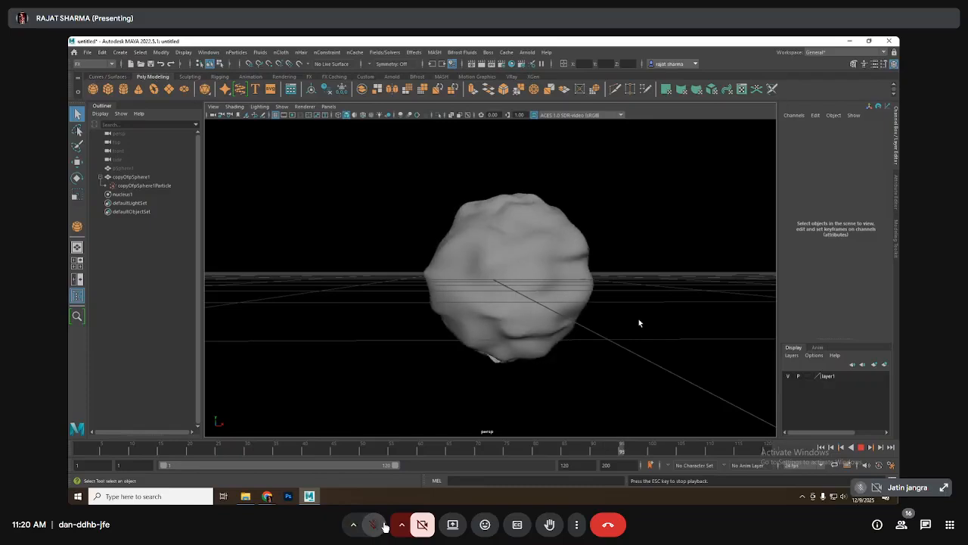
pyautogui.click(379, 527)
pyautogui.click(379, 527)
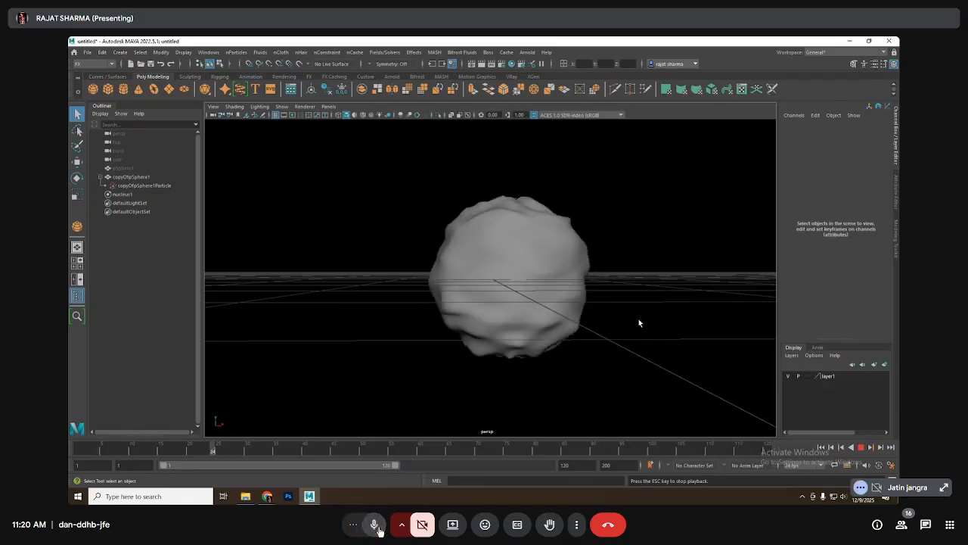
pyautogui.click(379, 527)
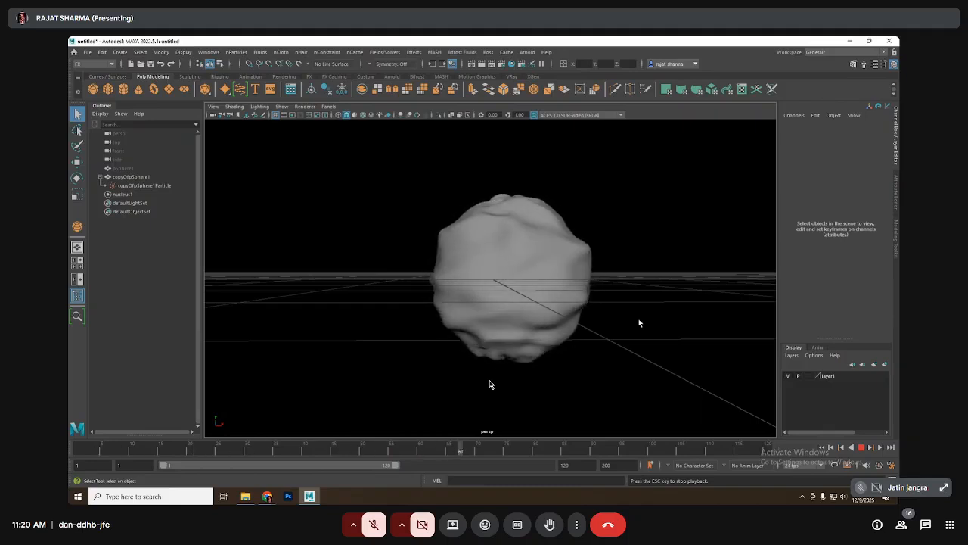
# Stop the soft-body playback and start a new empty scene without saving the current one.
pyautogui.click(862, 450)
pyautogui.keyDown('alt'); pyautogui.moveTo(458, 305); pyautogui.dragTo(398, 337, button='right'); pyautogui.keyUp('alt')
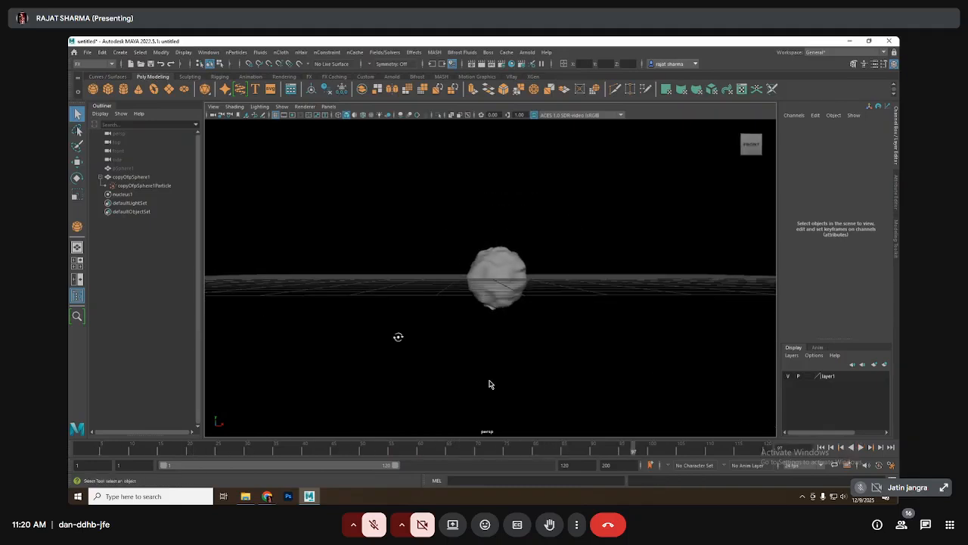
pyautogui.keyDown('alt'); pyautogui.moveTo(398, 338); pyautogui.dragTo(446, 371); pyautogui.keyUp('alt')
pyautogui.moveTo(453, 250); pyautogui.dragTo(528, 305)
pyautogui.keyDown('alt'); pyautogui.moveTo(530, 333); pyautogui.dragTo(524, 311); pyautogui.keyUp('alt')
pyautogui.click(524, 312)
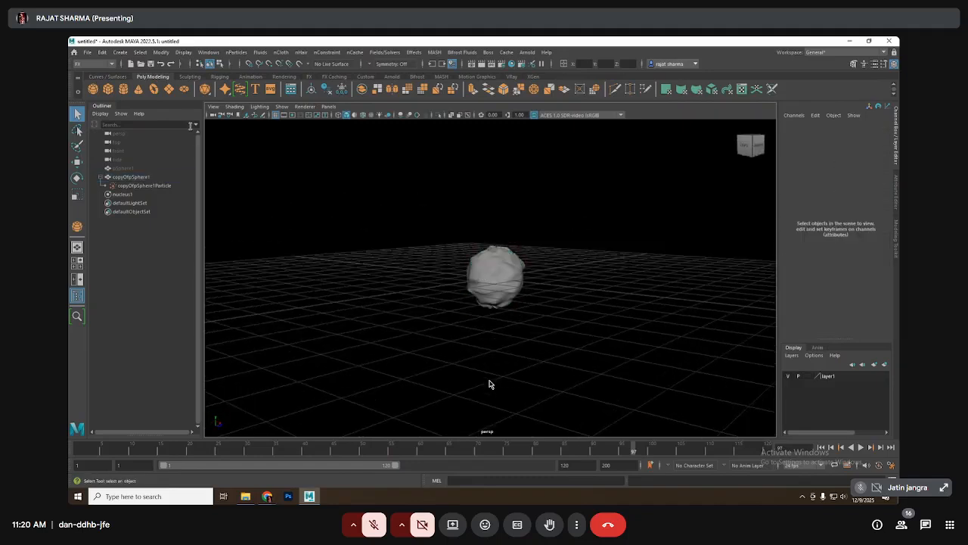
pyautogui.click(131, 65)
pyautogui.click(495, 271)
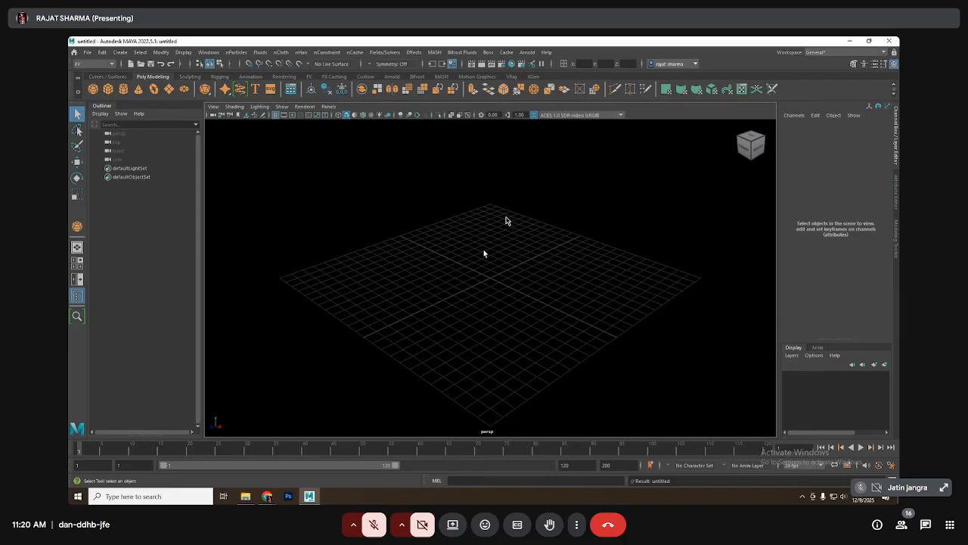
# Open the meeting's audio settings, switch push to talk on and back off, and close the settings.
pyautogui.moveTo(504, 221)
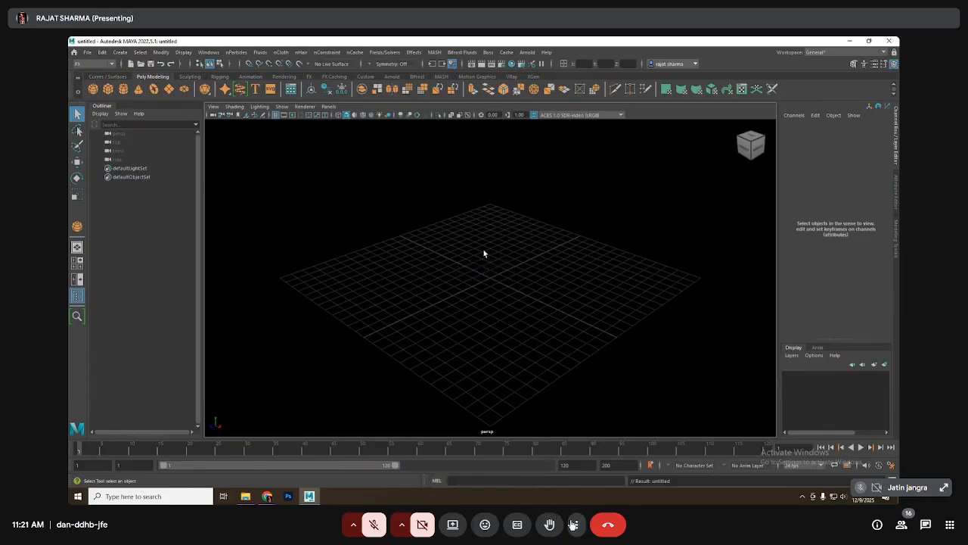
pyautogui.click(577, 524)
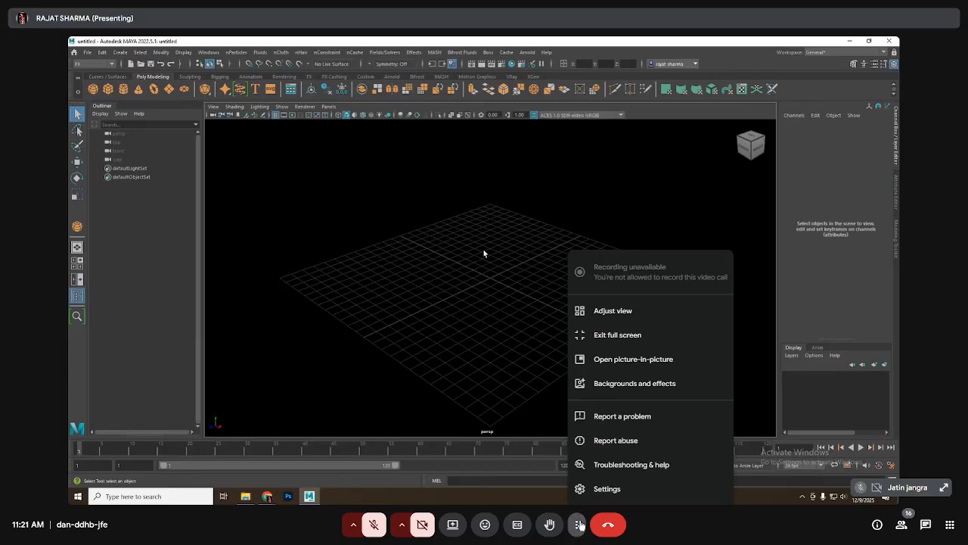
pyautogui.click(579, 524)
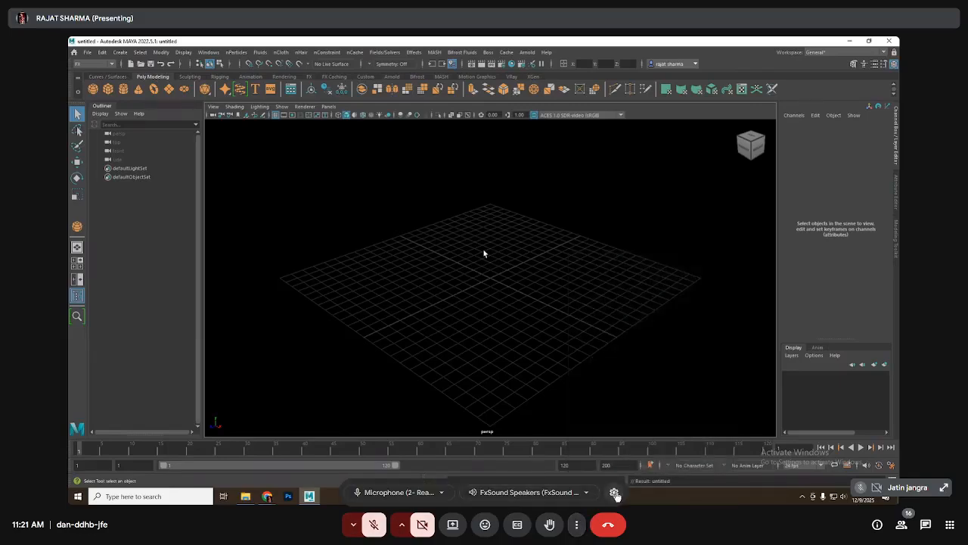
pyautogui.click(615, 492)
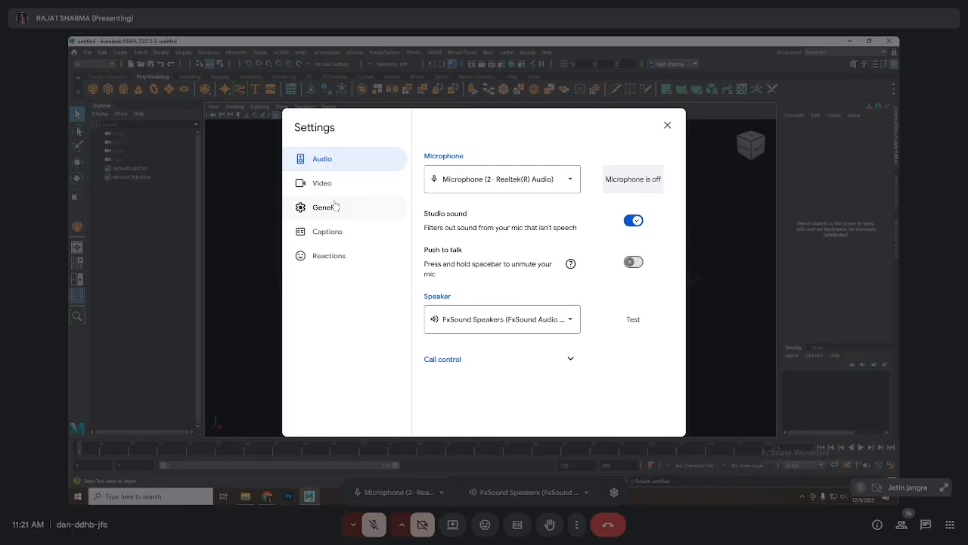
pyautogui.click(634, 262)
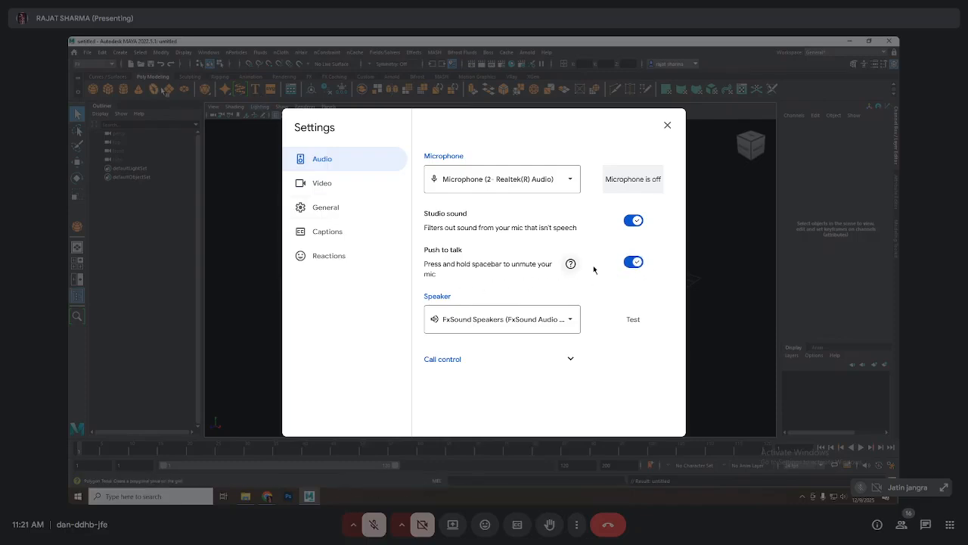
pyautogui.click(634, 262)
pyautogui.click(667, 125)
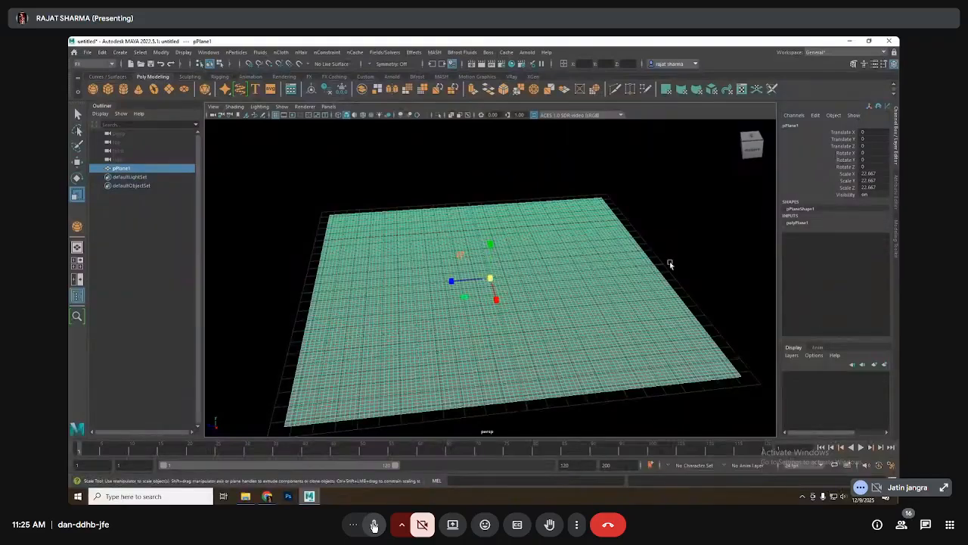
# Mute the microphone and try to start an EP curve near the plane's lower-left corner in the top view, undoing the first point.
pyautogui.click(374, 525)
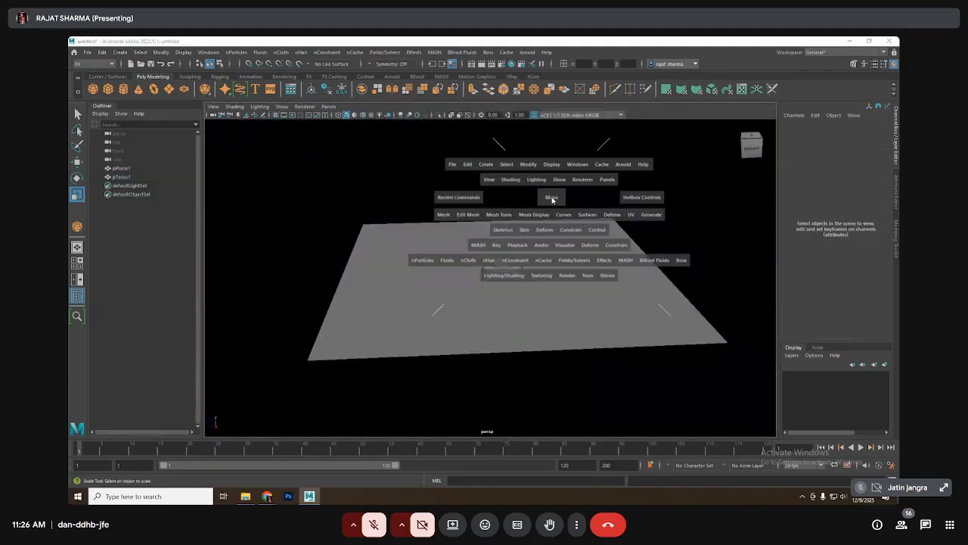
pyautogui.keyDown('alt'); pyautogui.moveTo(420, 270); pyautogui.dragTo(415, 269, button='right'); pyautogui.keyUp('alt')
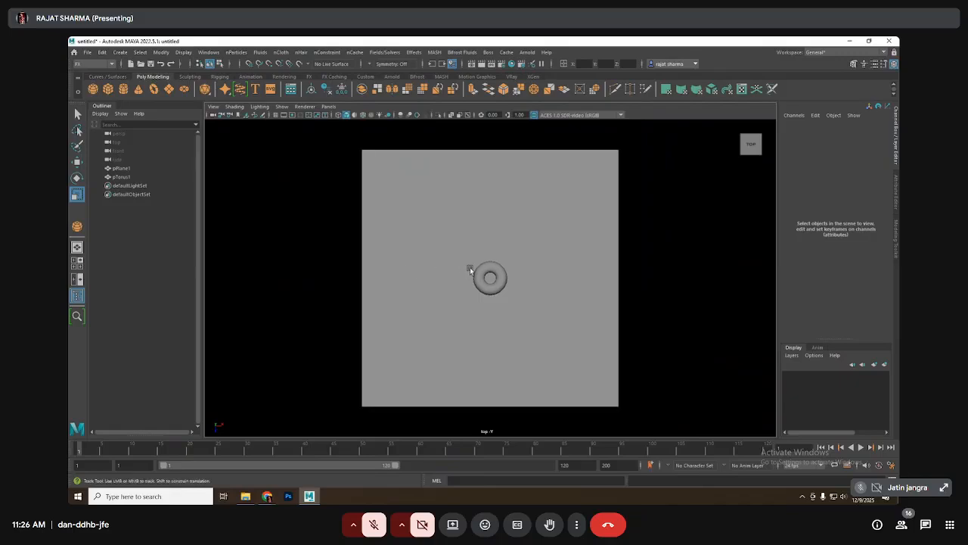
pyautogui.keyDown('alt'); pyautogui.moveTo(470, 267); pyautogui.dragTo(497, 265, button='middle'); pyautogui.keyUp('alt')
pyautogui.click(108, 76)
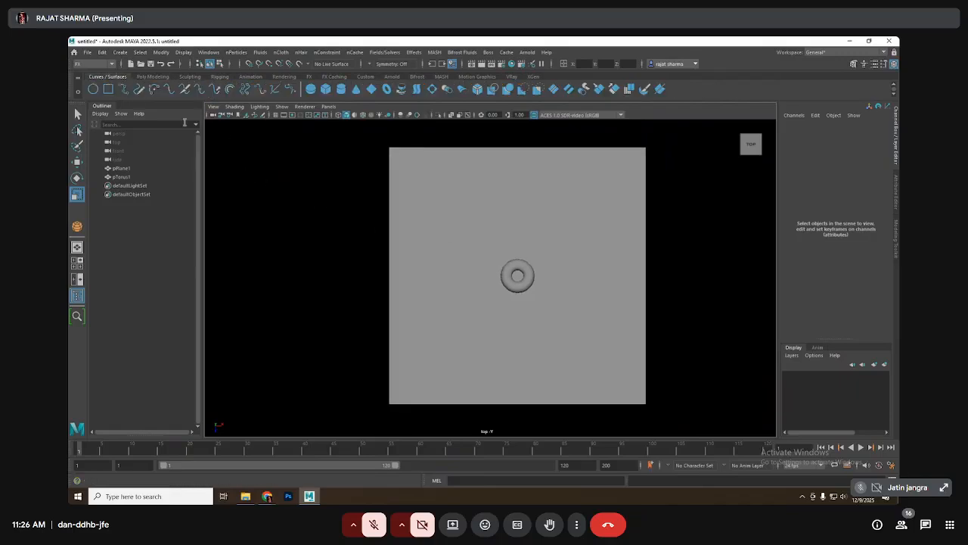
pyautogui.click(410, 381)
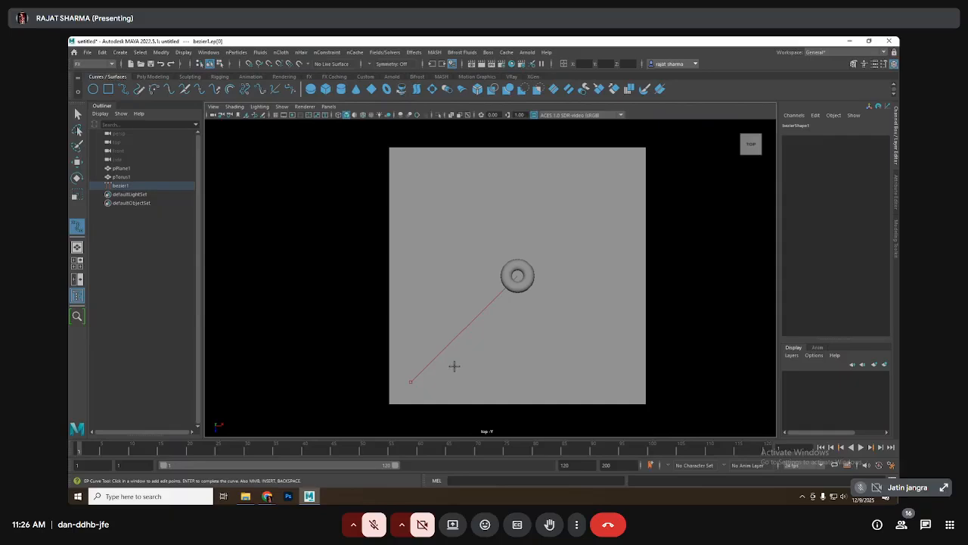
pyautogui.hotkey('ctrl', 'z')
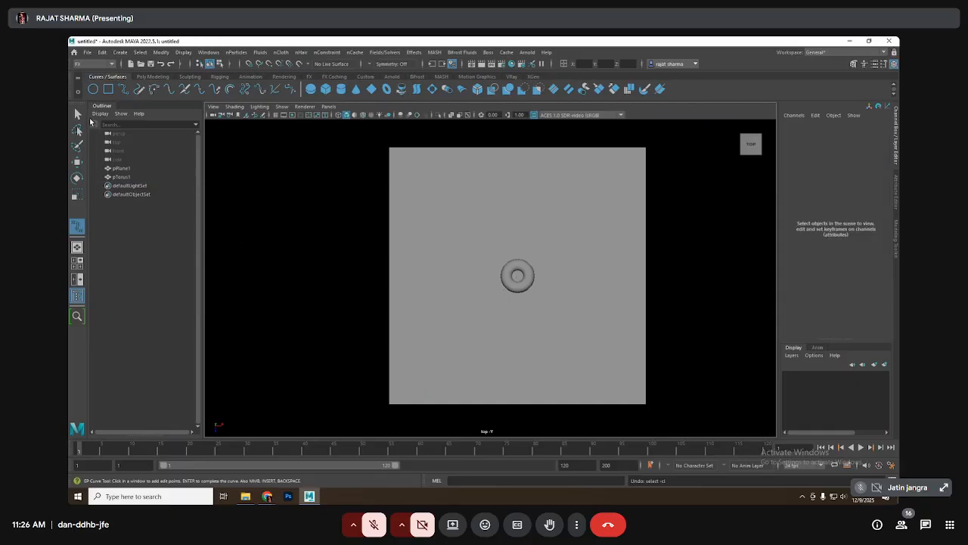
pyautogui.click(77, 114)
# Try again to start an EP curve near the plane's lower-left corner, check it in perspective and return to the top view.
pyautogui.click(139, 90)
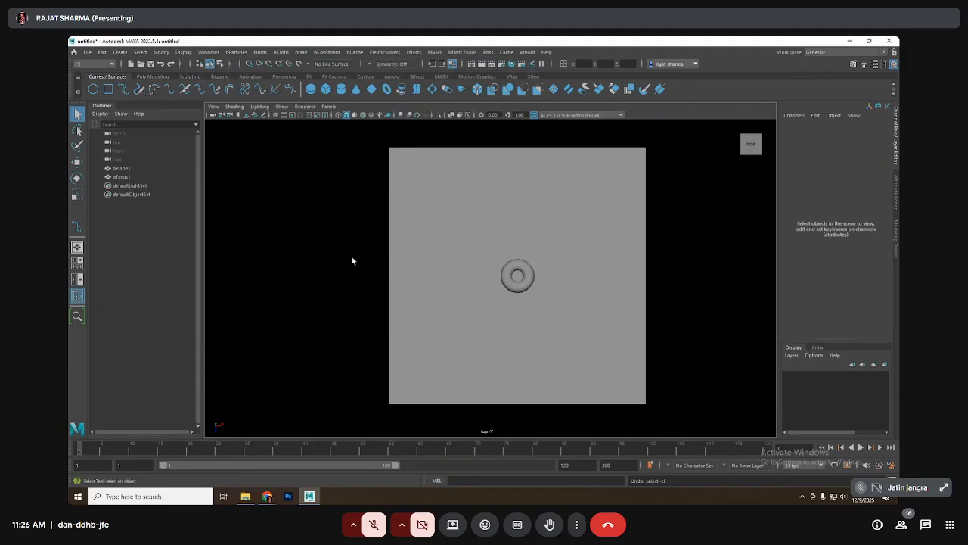
pyautogui.click(425, 372)
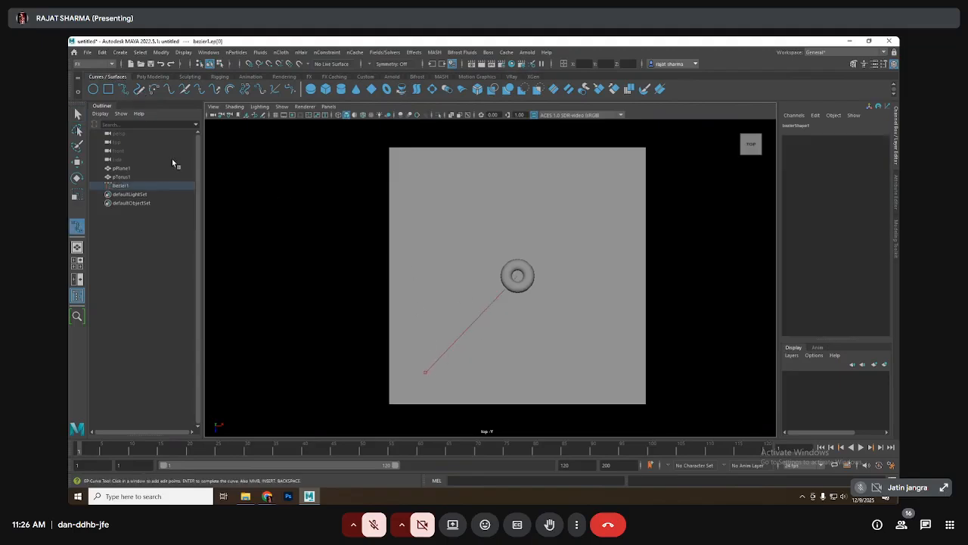
pyautogui.click(77, 114)
pyautogui.press('space')
pyautogui.moveTo(333, 194); pyautogui.dragTo(333, 168)
pyautogui.scroll(-2, 444, 268)
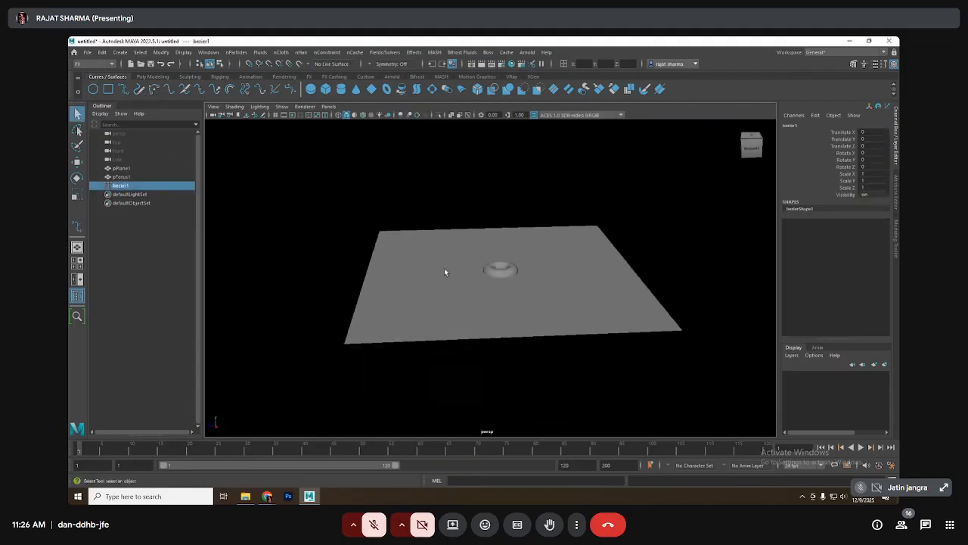
pyautogui.press('space')
pyautogui.moveTo(410, 243); pyautogui.dragTo(350, 250)
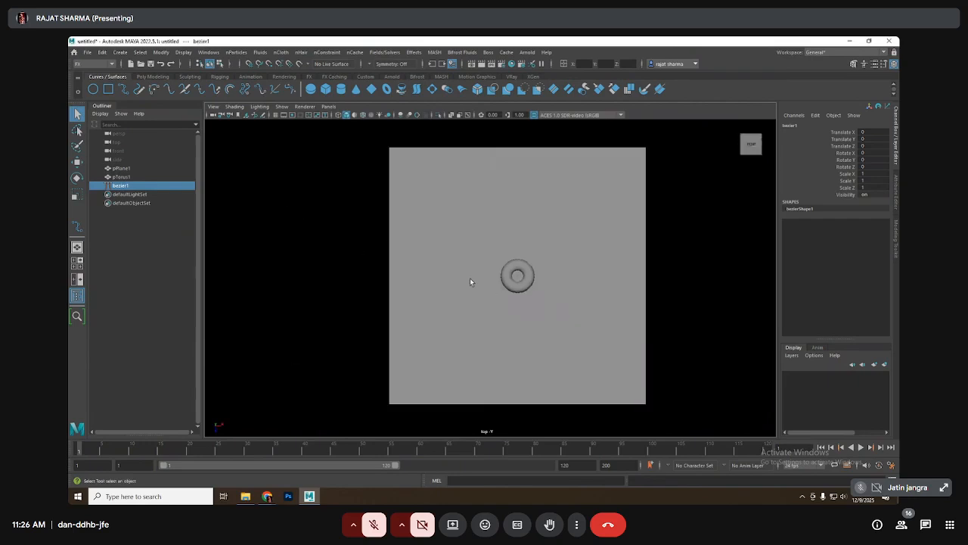
# Examine the EP Curve tool's shelf commands in the Shelf Editor and its curve degree and knot spacing settings.
pyautogui.rightClick(126, 92)
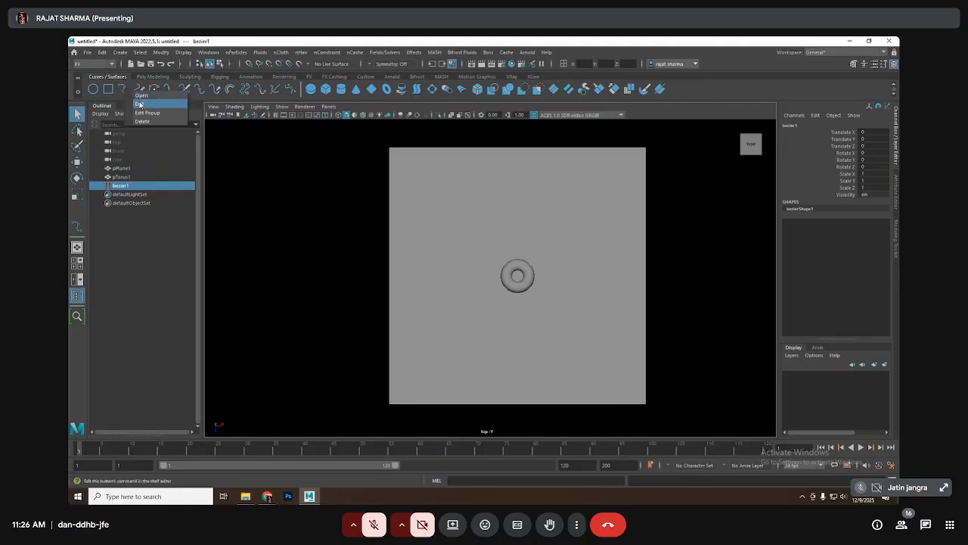
pyautogui.click(140, 104)
pyautogui.click(366, 214)
pyautogui.click(457, 214)
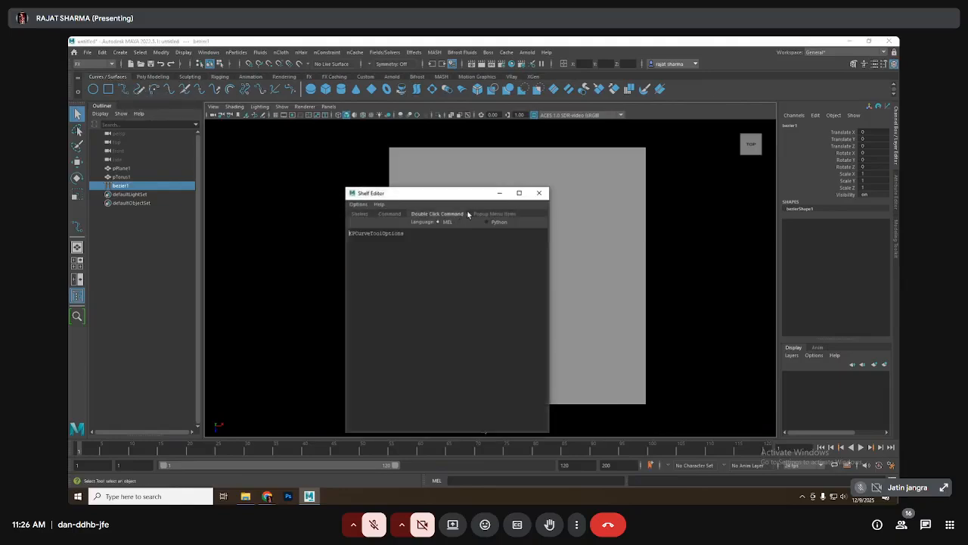
pyautogui.click(506, 214)
pyautogui.click(540, 193)
pyautogui.doubleClick(124, 90)
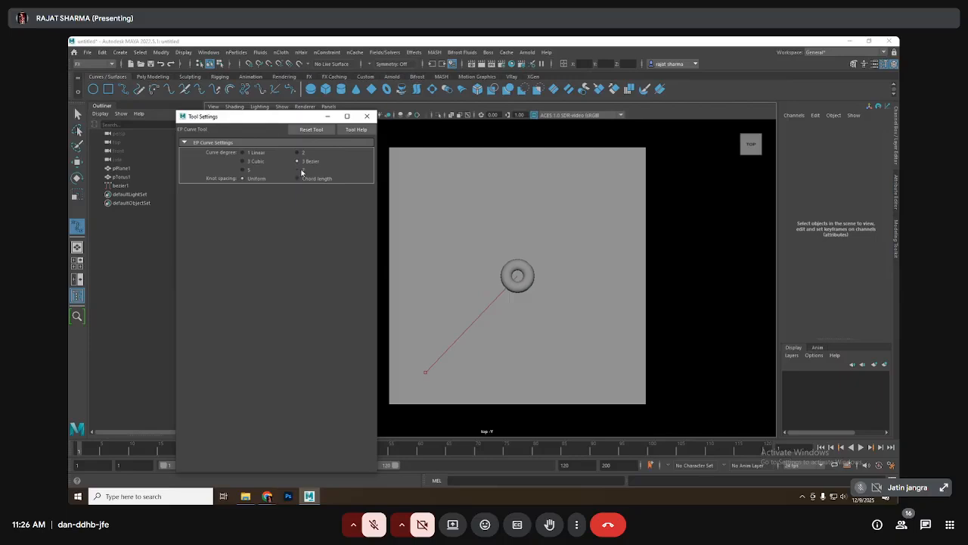
pyautogui.click(367, 116)
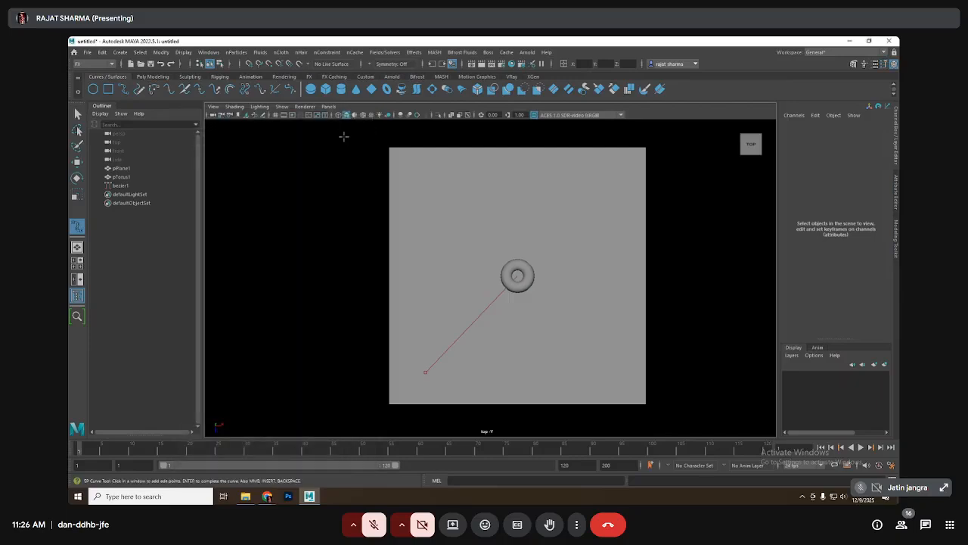
# Switch the menu set from FX to Modeling, unmute the microphone and look through the Curves commands.
pyautogui.click(195, 77)
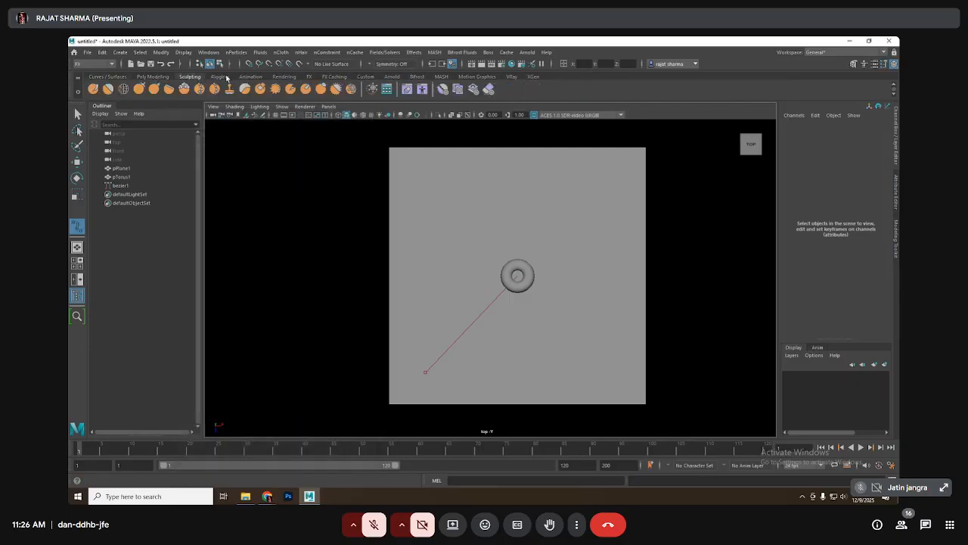
pyautogui.click(281, 77)
pyautogui.click(109, 77)
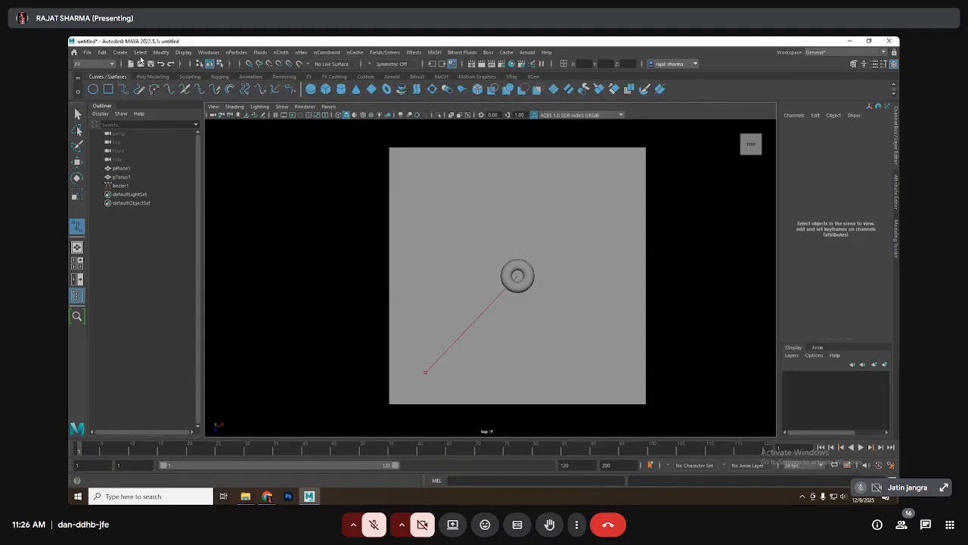
pyautogui.click(95, 64)
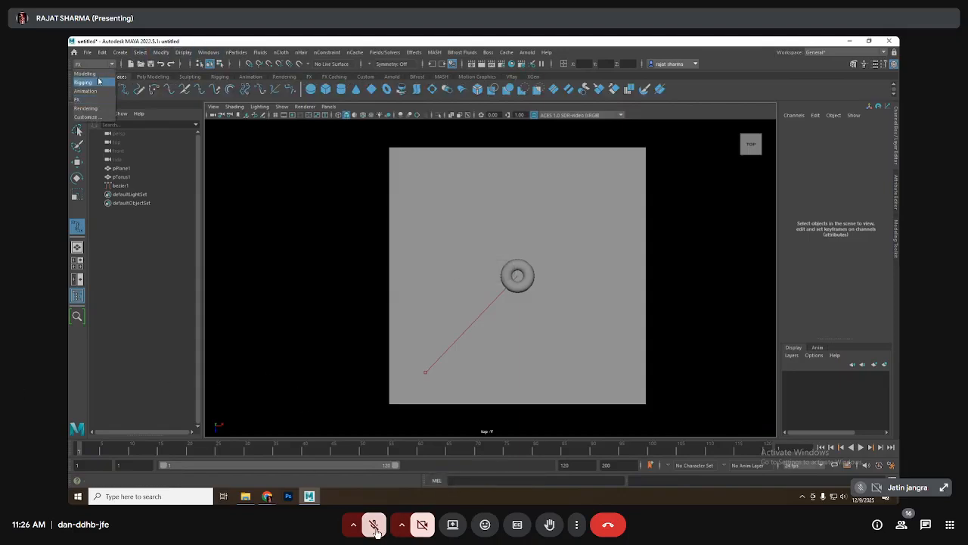
pyautogui.click(97, 73)
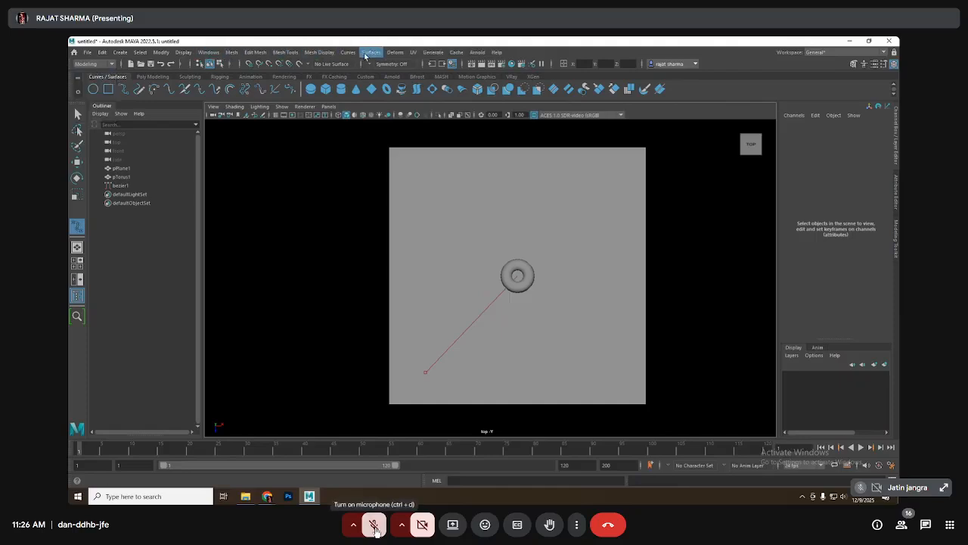
pyautogui.click(375, 525)
pyautogui.click(349, 53)
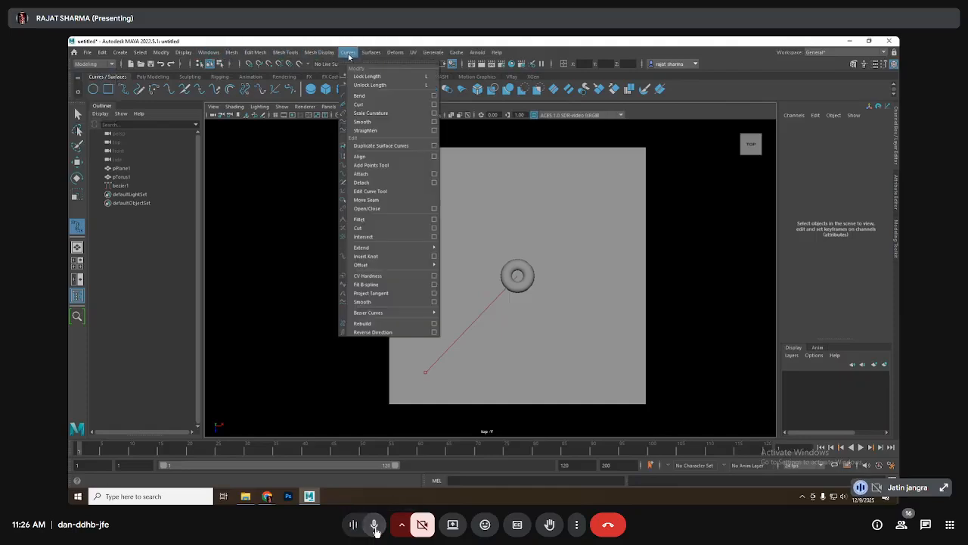
pyautogui.click(349, 53)
# Delete the unfinished bezier curve, try again to draw an EP curve from the plane's lower-left corner, and mute the microphone.
pyautogui.click(121, 185)
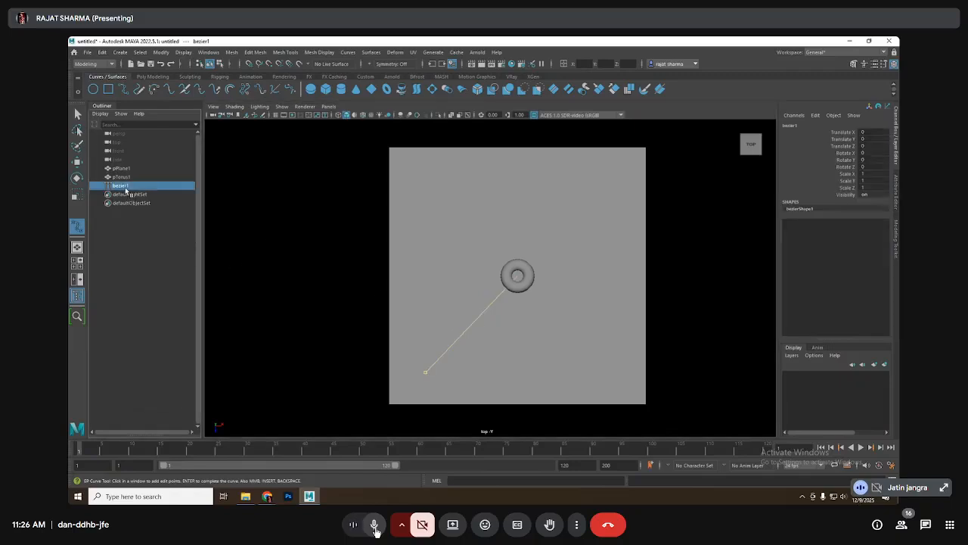
pyautogui.press('Delete')
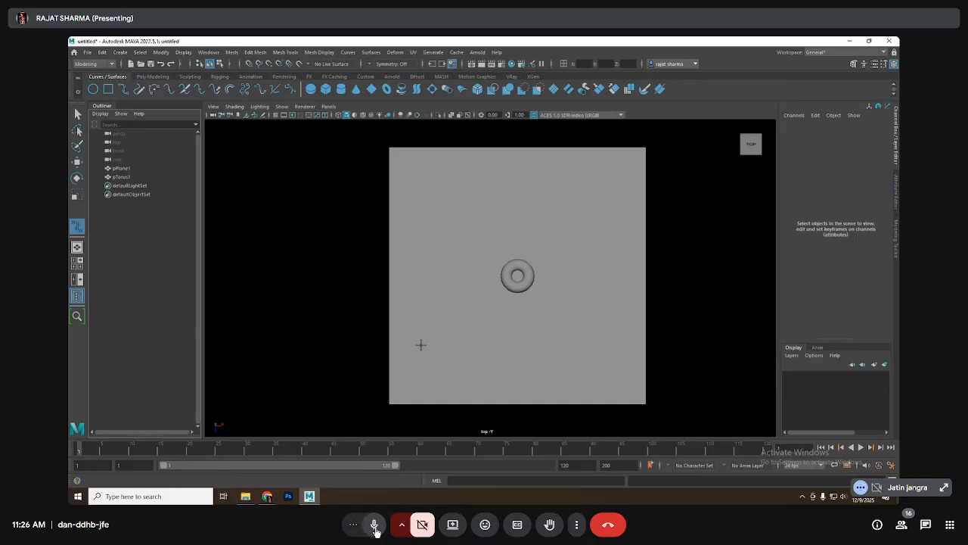
pyautogui.click(420, 381)
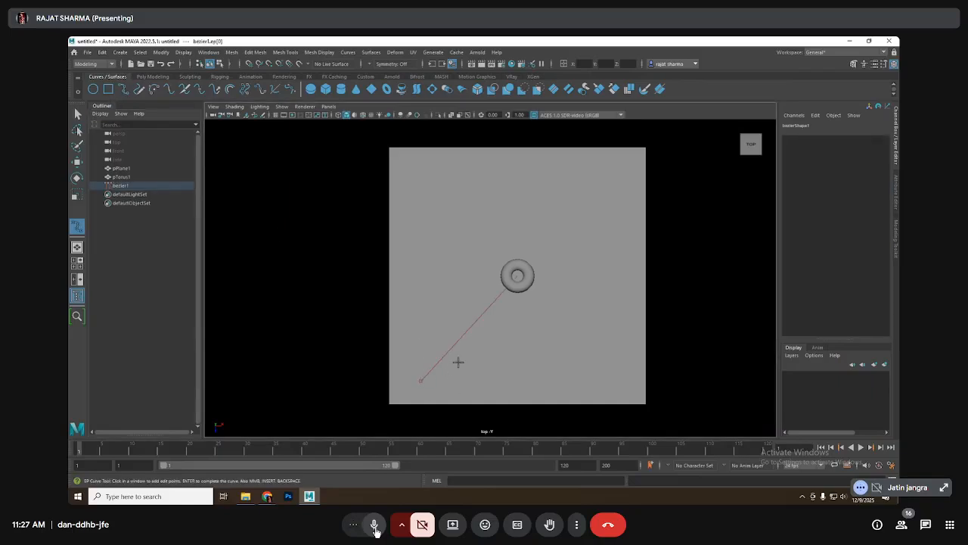
pyautogui.click(461, 296)
pyautogui.click(374, 524)
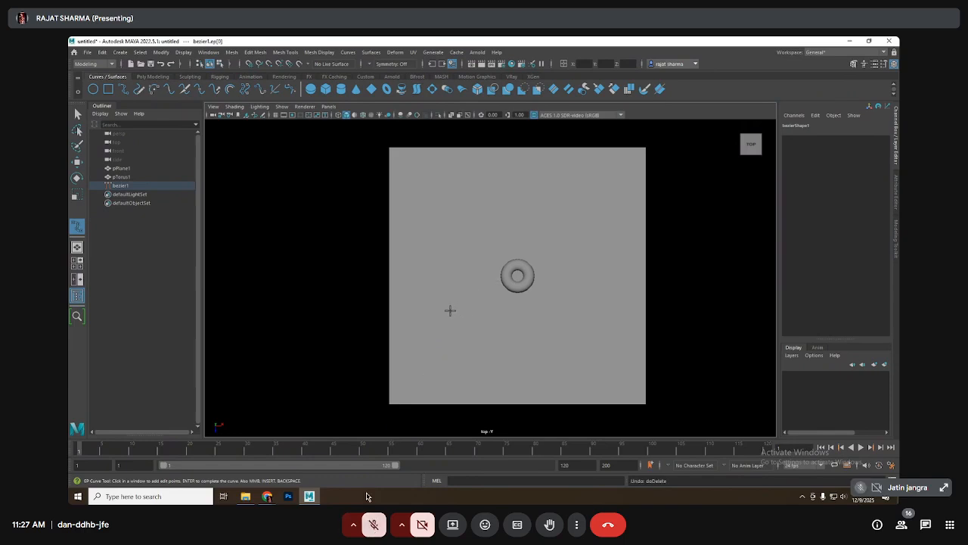
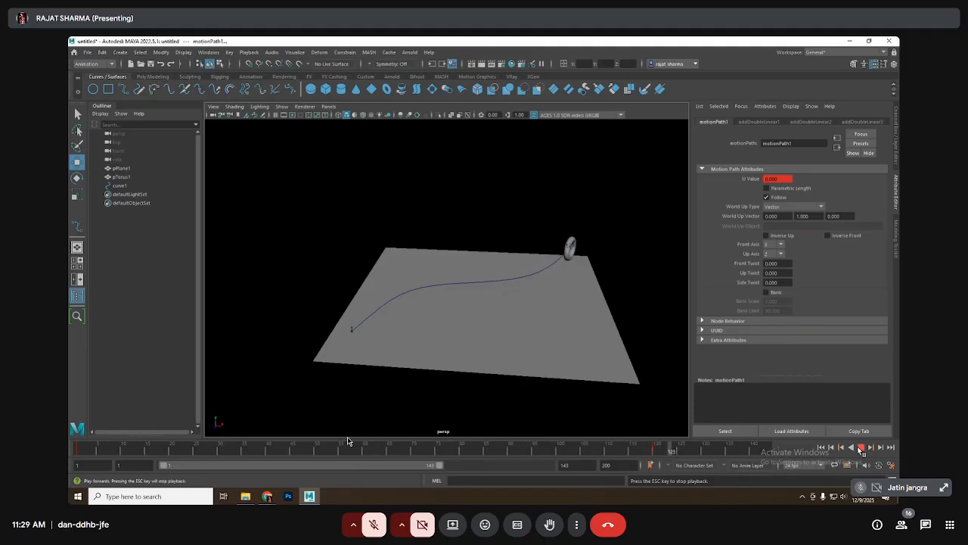
# Return to the first frame and play the torus's motion path animation, stopping partway along the curve.
pyautogui.click(861, 447)
pyautogui.click(822, 447)
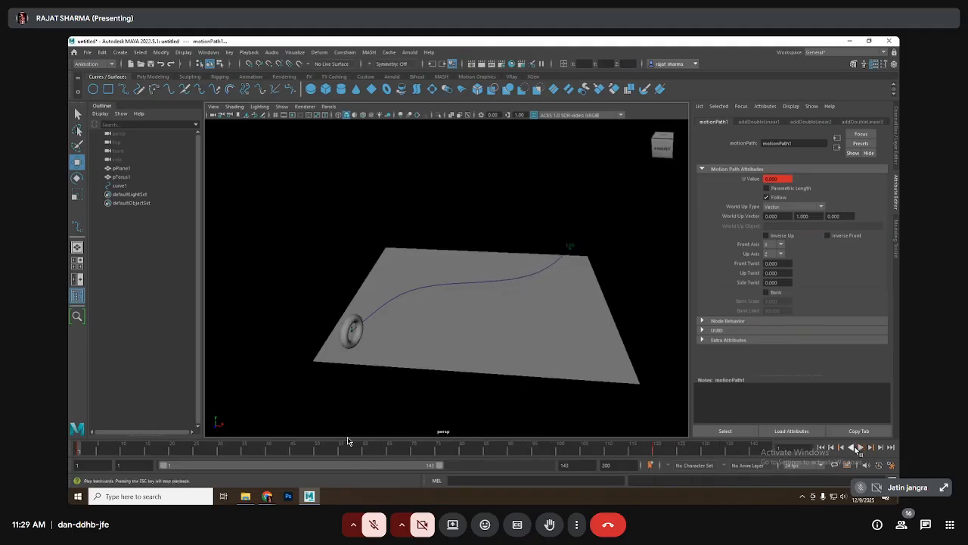
pyautogui.click(861, 447)
pyautogui.click(861, 447)
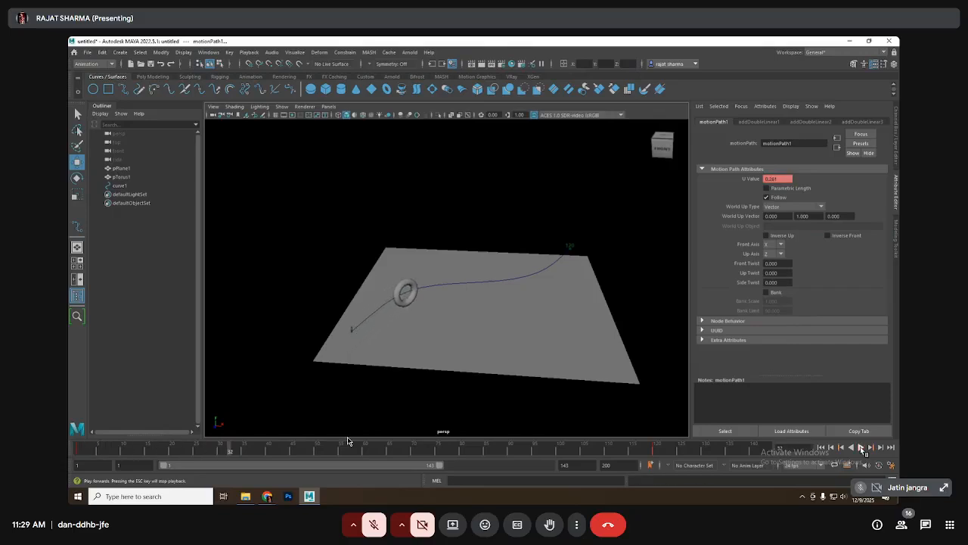
# Enable Bank on the torus's motion path, play the animation to check the torus from another angle, and rewind to the first frame.
pyautogui.click(769, 292)
pyautogui.keyDown('alt'); pyautogui.moveTo(525, 301); pyautogui.dragTo(654, 363); pyautogui.keyUp('alt')
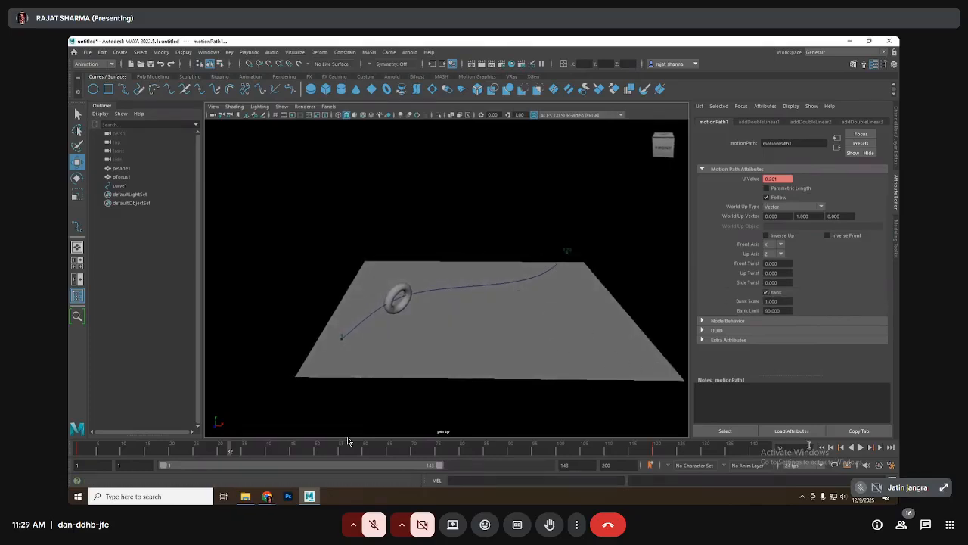
pyautogui.click(861, 448)
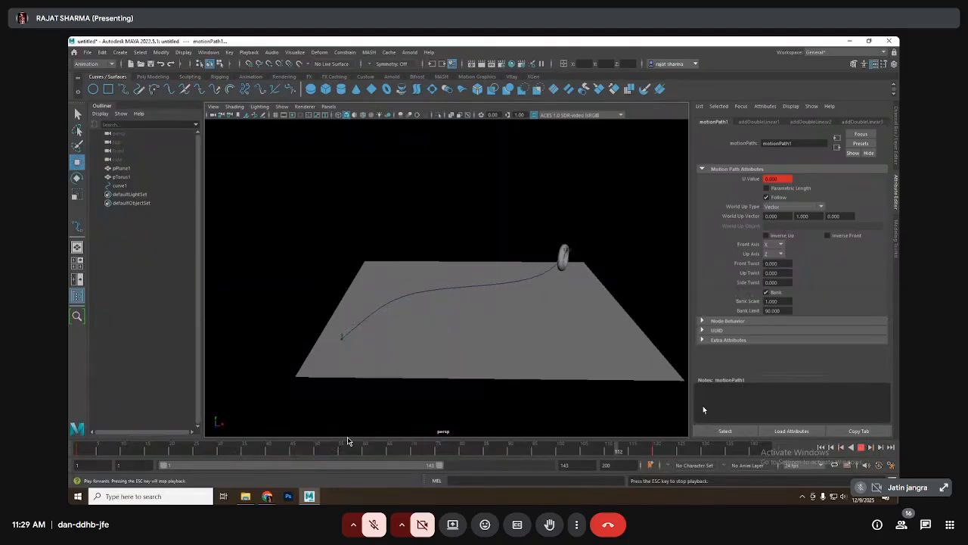
pyautogui.keyDown('alt'); pyautogui.moveTo(415, 338); pyautogui.dragTo(485, 323); pyautogui.keyUp('alt')
pyautogui.scroll(3, 476, 324)
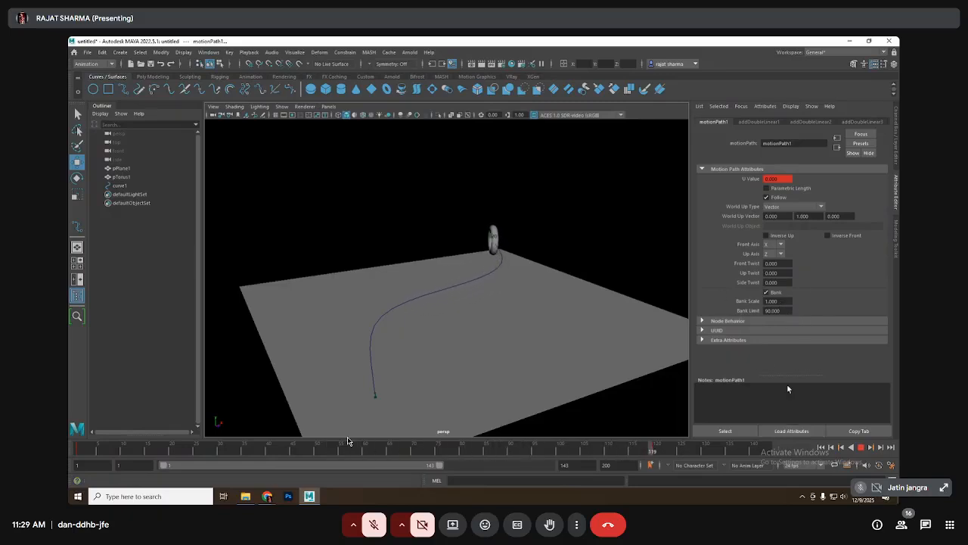
pyautogui.click(858, 447)
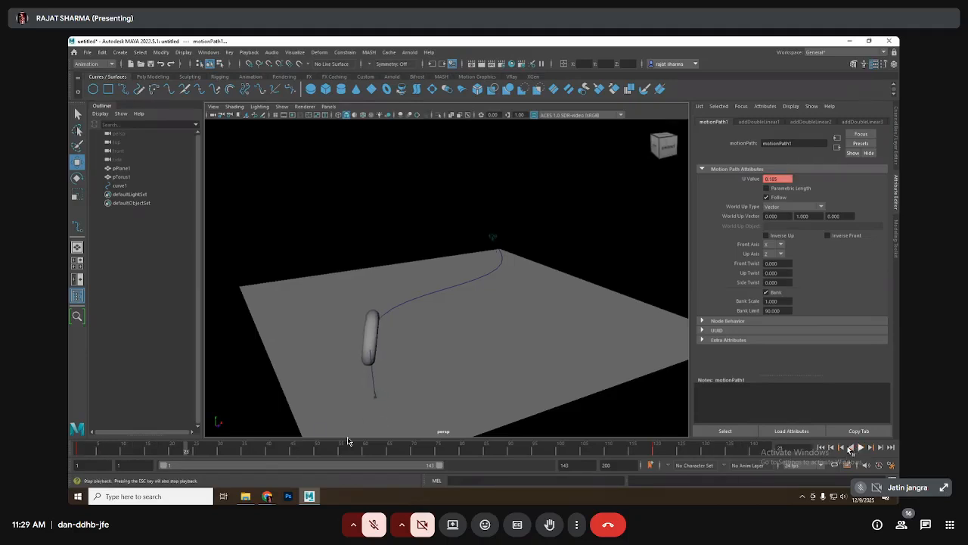
pyautogui.click(822, 448)
# Lower the path curve vertically so that the torus rests on the plane's surface, checking the contact from the side.
pyautogui.keyDown('alt'); pyautogui.moveTo(432, 322); pyautogui.dragTo(511, 285); pyautogui.keyUp('alt')
pyautogui.keyDown('alt'); pyautogui.moveTo(515, 309); pyautogui.dragTo(499, 305, button='middle'); pyautogui.keyUp('alt')
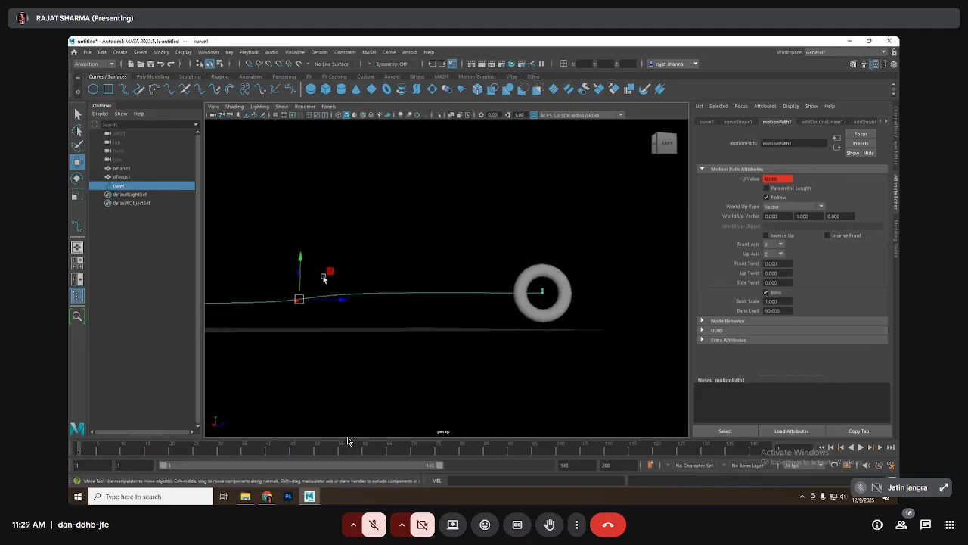
pyautogui.moveTo(300, 256); pyautogui.dragTo(483, 347)
pyautogui.keyDown('alt'); pyautogui.moveTo(484, 347); pyautogui.dragTo(536, 272, button='right'); pyautogui.keyUp('alt')
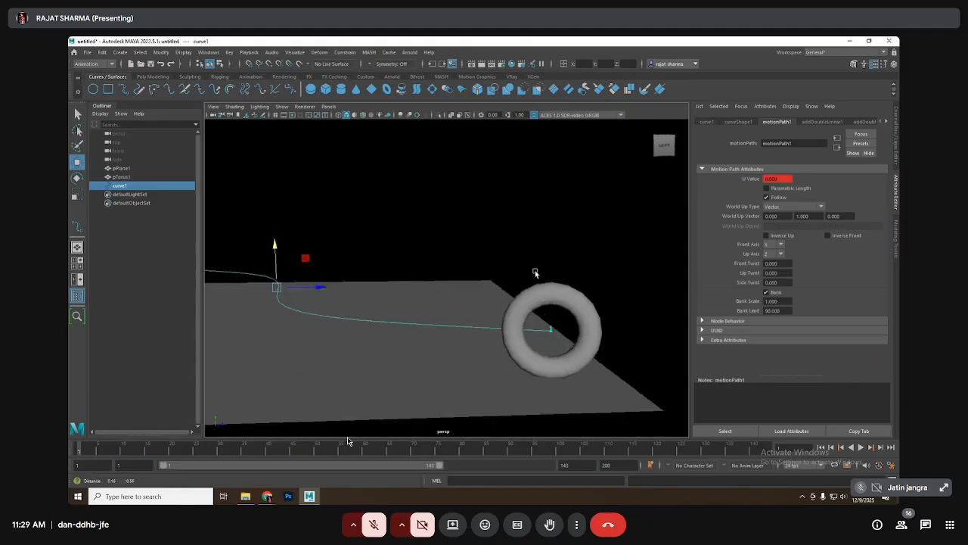
pyautogui.keyDown('alt'); pyautogui.moveTo(537, 272); pyautogui.dragTo(523, 303); pyautogui.keyUp('alt')
pyautogui.keyDown('alt'); pyautogui.moveTo(523, 302); pyautogui.dragTo(625, 308, button='right'); pyautogui.keyUp('alt')
pyautogui.keyDown('alt'); pyautogui.moveTo(625, 307); pyautogui.dragTo(460, 283, button='middle'); pyautogui.keyUp('alt')
pyautogui.keyDown('alt'); pyautogui.moveTo(461, 283); pyautogui.dragTo(495, 249); pyautogui.keyUp('alt')
pyautogui.keyDown('alt'); pyautogui.moveTo(429, 242); pyautogui.dragTo(328, 253, button='right'); pyautogui.keyUp('alt')
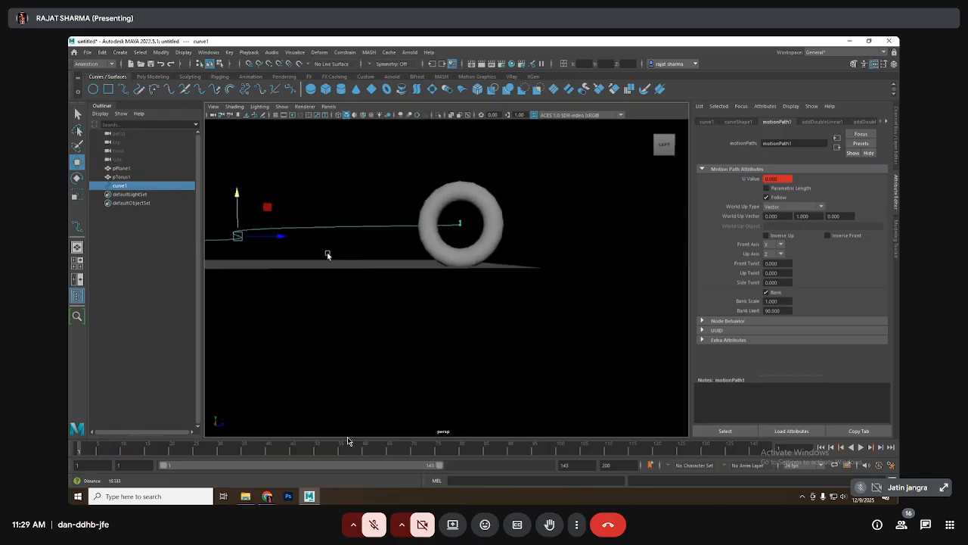
pyautogui.keyDown('alt'); pyautogui.moveTo(329, 252); pyautogui.dragTo(402, 280, button='middle'); pyautogui.keyUp('alt')
pyautogui.keyDown('alt'); pyautogui.moveTo(402, 281); pyautogui.dragTo(416, 301); pyautogui.keyUp('alt')
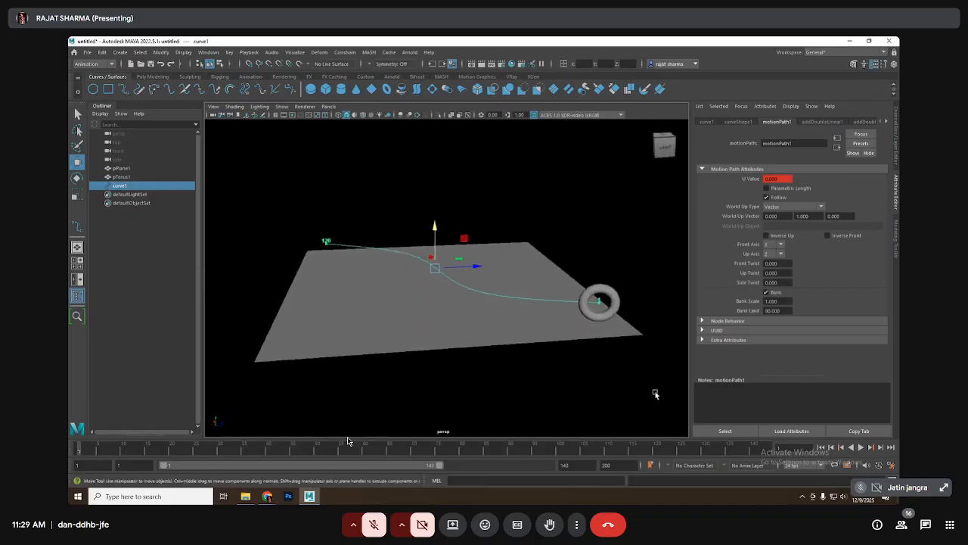
# Play the torus's animation along the lowered curve and rewind to the first frame.
pyautogui.click(861, 447)
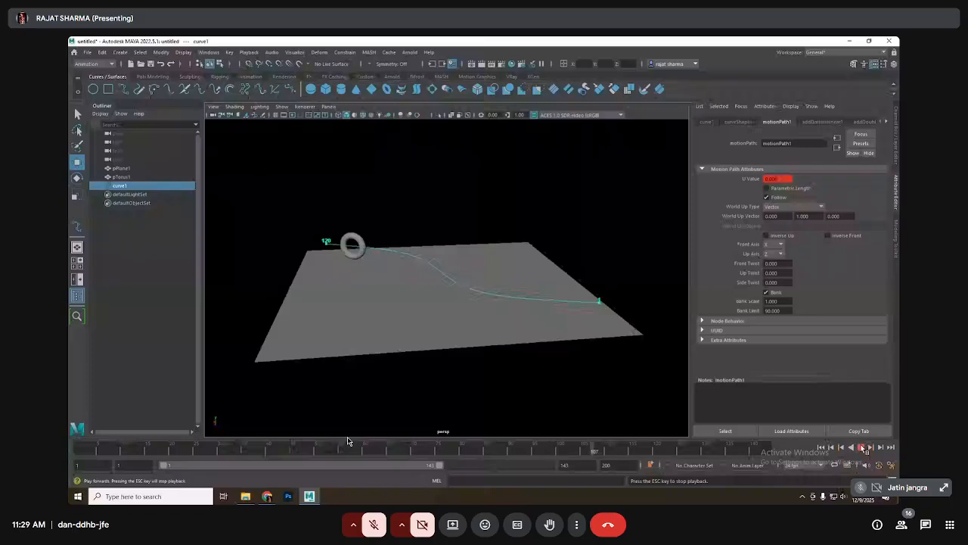
pyautogui.click(862, 448)
pyautogui.click(823, 447)
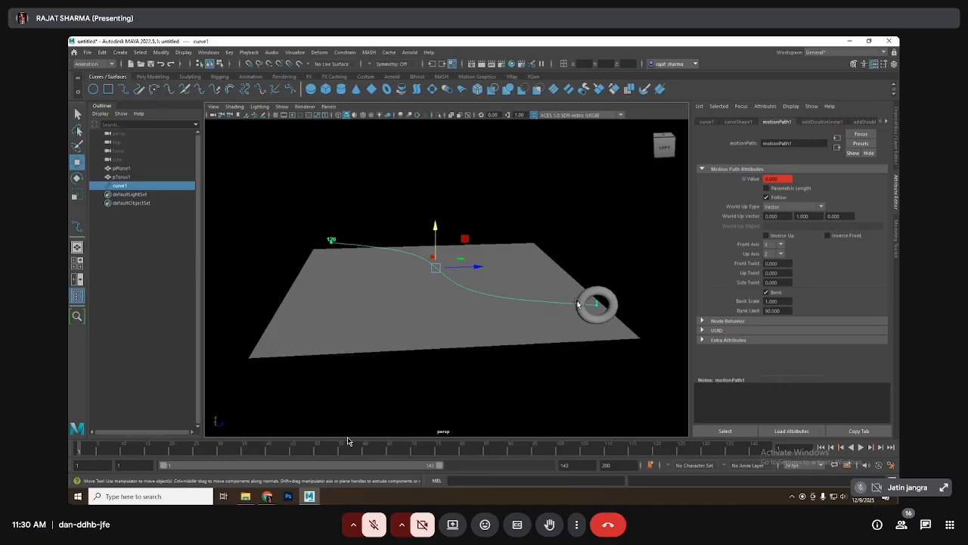
# Select the plane under the torus and switch the menu set from Animation to FX.
pyautogui.scroll(2, 604, 314)
pyautogui.keyDown('alt'); pyautogui.moveTo(607, 314); pyautogui.dragTo(596, 308); pyautogui.keyUp('alt')
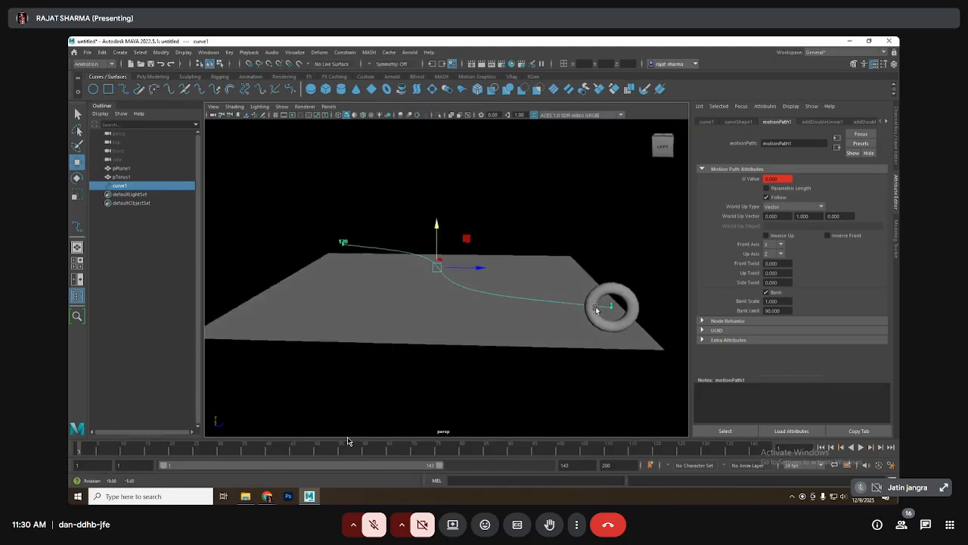
pyautogui.click(486, 336)
pyautogui.keyDown('alt'); pyautogui.moveTo(507, 376); pyautogui.dragTo(519, 368); pyautogui.keyUp('alt')
pyautogui.click(504, 363)
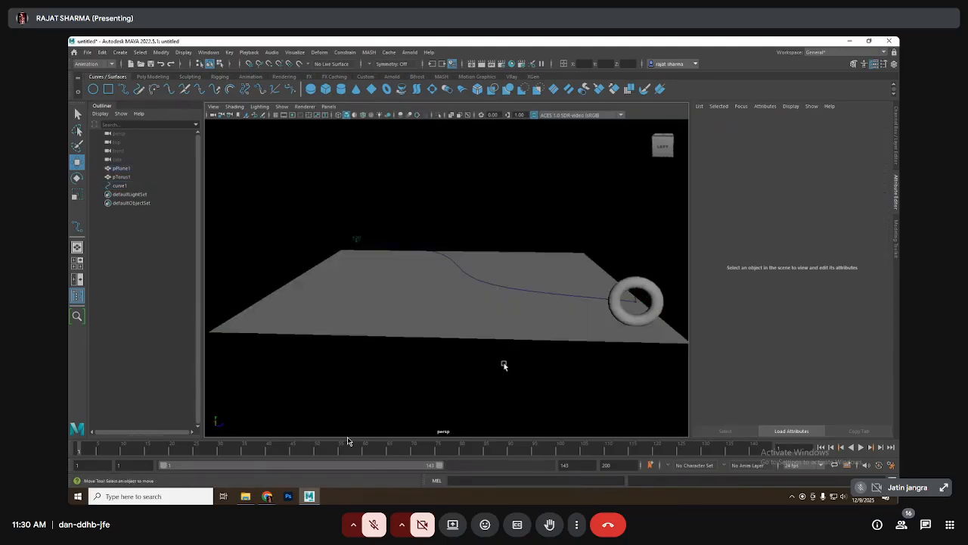
pyautogui.click(457, 324)
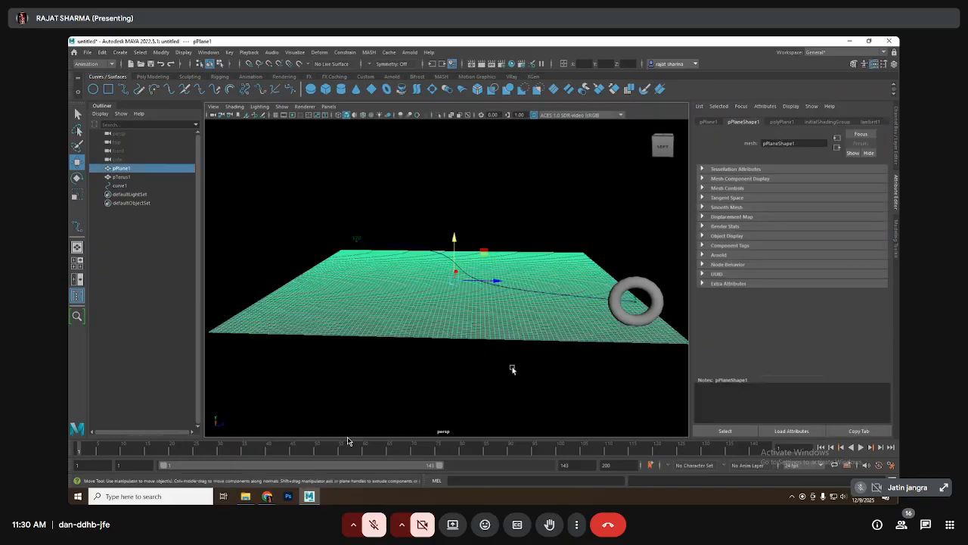
pyautogui.scroll(1, 507, 367)
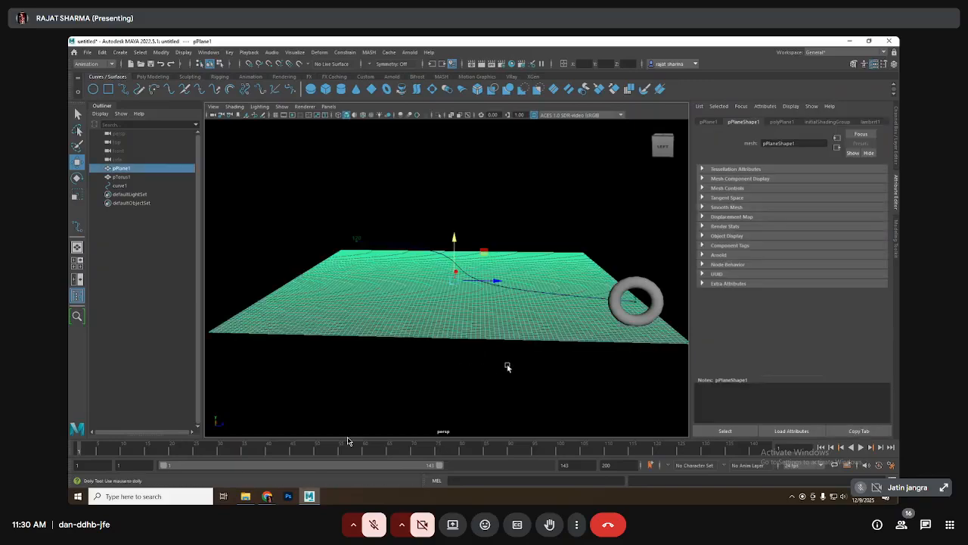
pyautogui.scroll(-2, 508, 367)
pyautogui.click(95, 65)
pyautogui.click(89, 102)
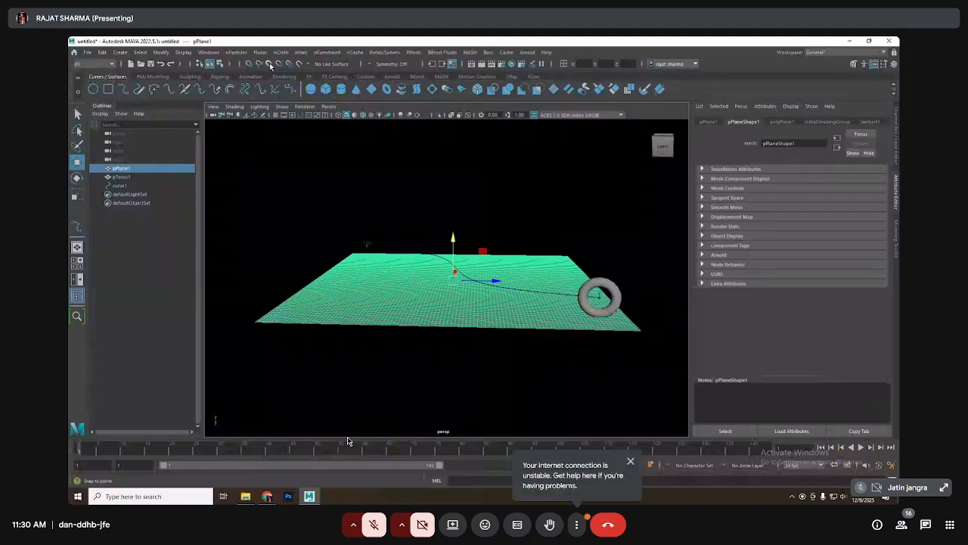
# Convert the plane to a legacy soft body with the creation option Make soft.
pyautogui.click(236, 53)
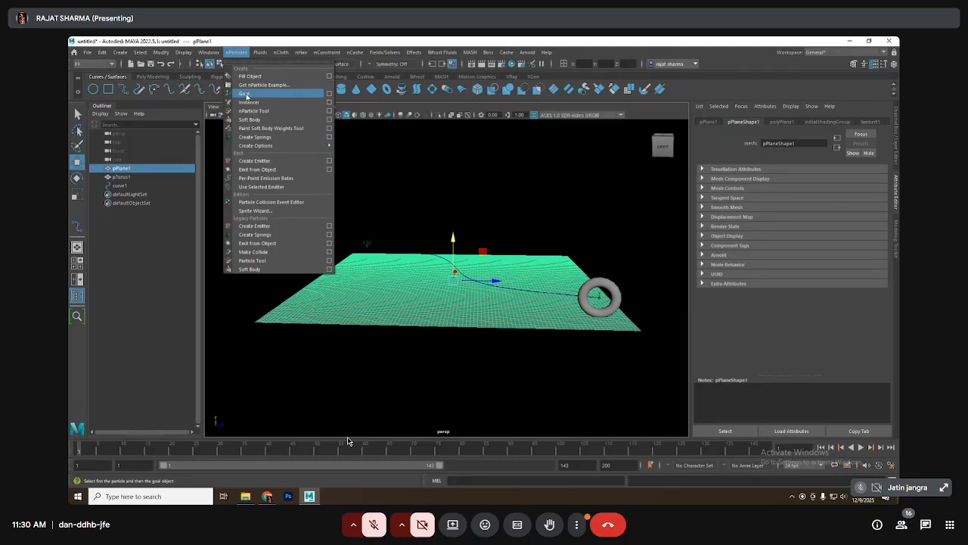
pyautogui.click(330, 271)
pyautogui.moveTo(652, 164); pyautogui.dragTo(719, 128)
pyautogui.click(754, 152)
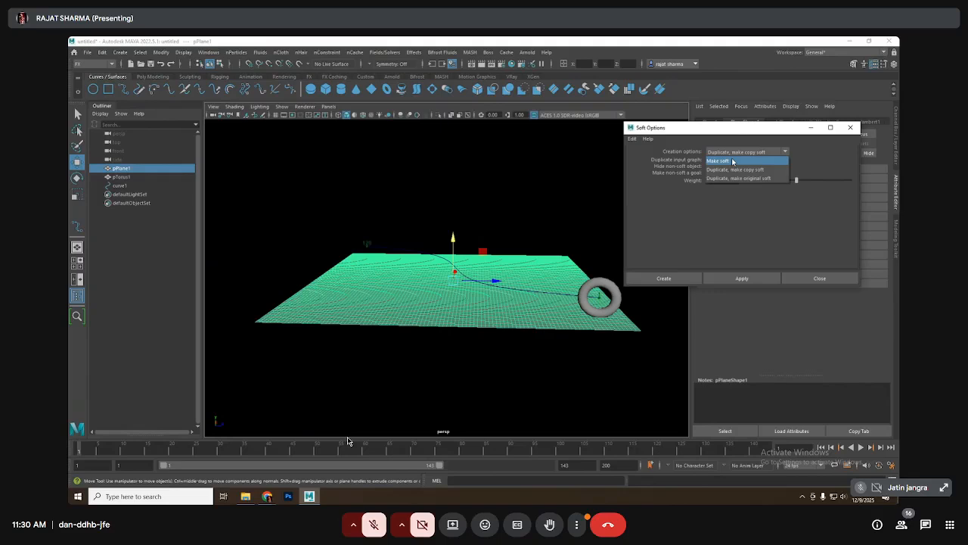
pyautogui.click(747, 216)
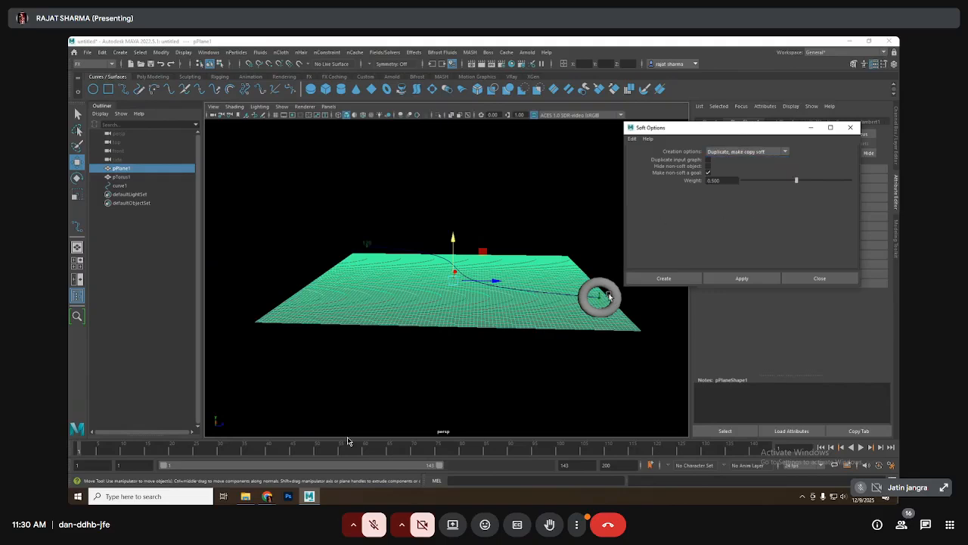
pyautogui.click(707, 173)
pyautogui.click(746, 152)
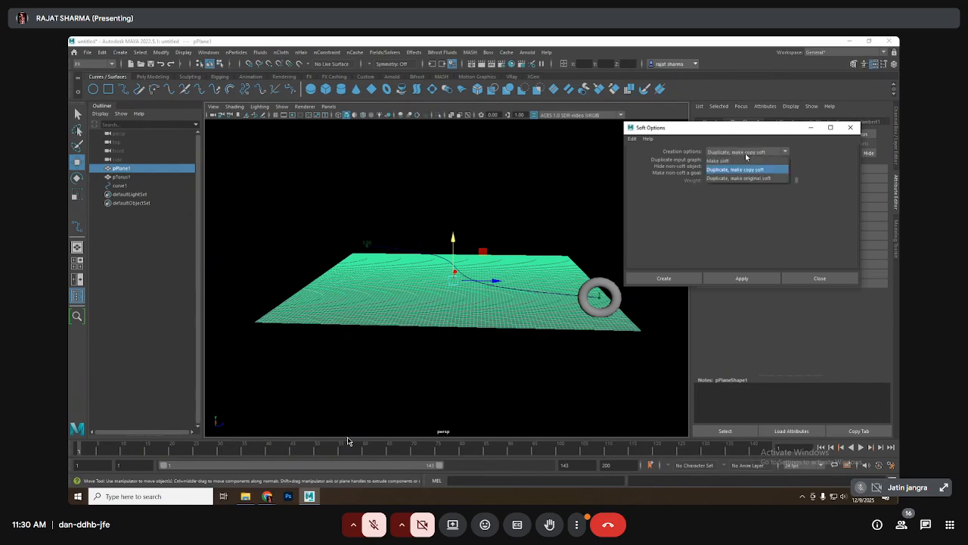
pyautogui.click(745, 160)
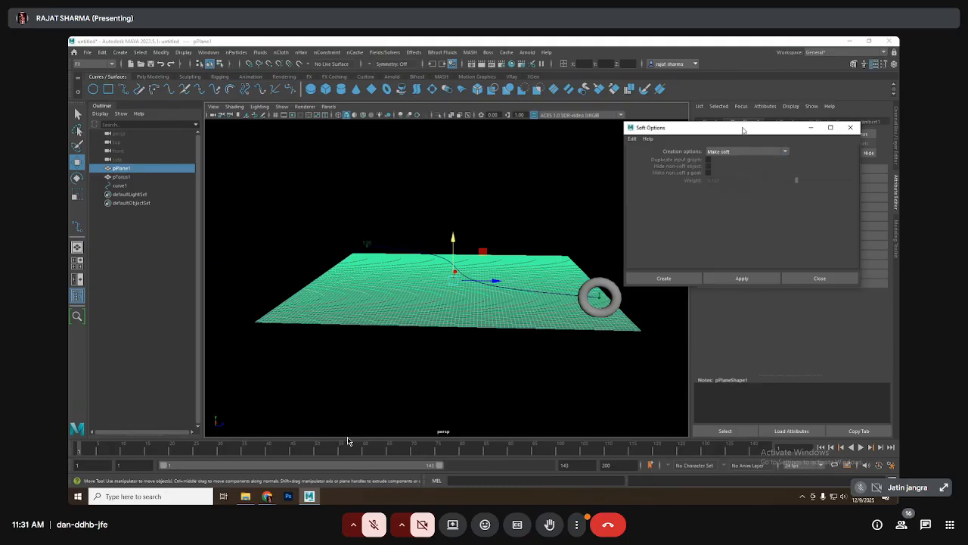
pyautogui.click(688, 280)
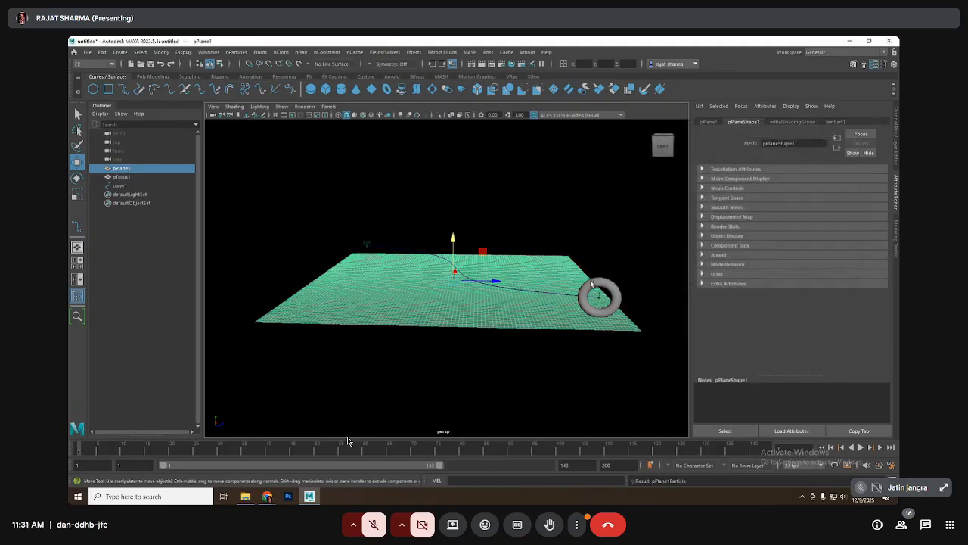
# Expand pPlane1 in the Outliner and examine the soft plane's particles around the torus.
pyautogui.click(101, 169)
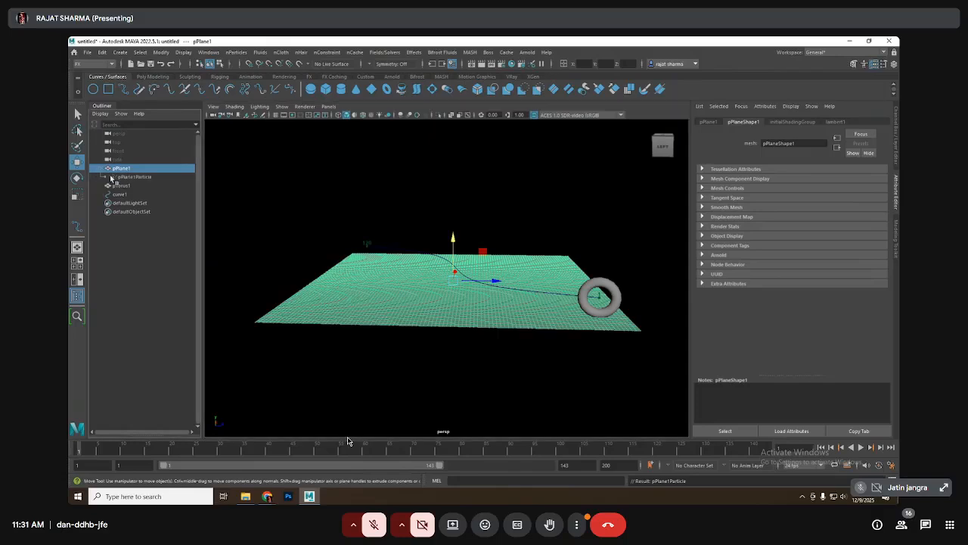
pyautogui.keyDown('alt'); pyautogui.moveTo(325, 200); pyautogui.dragTo(304, 200); pyautogui.keyUp('alt')
pyautogui.click(320, 199)
pyautogui.keyDown('alt'); pyautogui.moveTo(333, 204); pyautogui.dragTo(470, 255, button='right'); pyautogui.keyUp('alt')
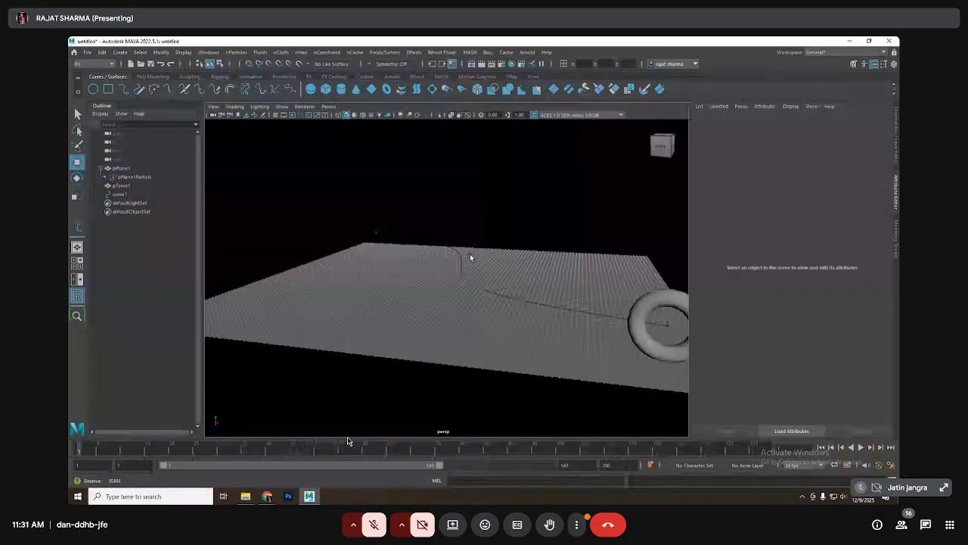
pyautogui.keyDown('alt'); pyautogui.moveTo(470, 256); pyautogui.dragTo(403, 277); pyautogui.keyUp('alt')
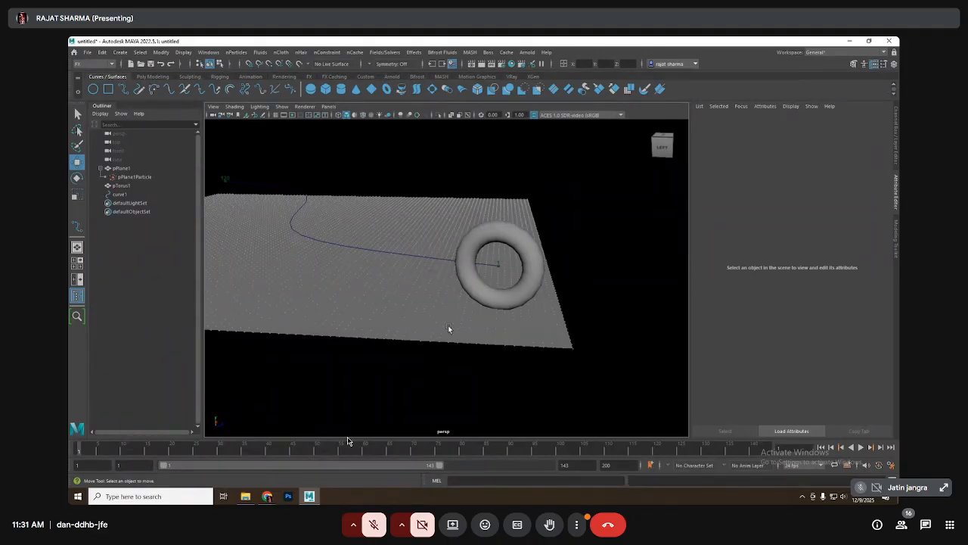
# Add a gravity field to the plane's particle object pPlane1Particle and expand the field's Volume Control Attributes.
pyautogui.click(149, 178)
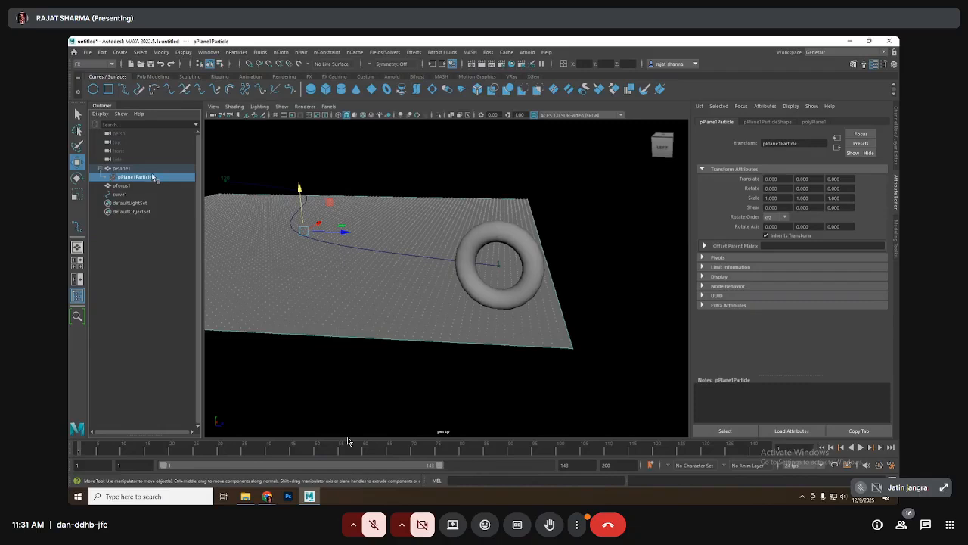
pyautogui.click(130, 186)
pyautogui.click(133, 176)
pyautogui.click(391, 53)
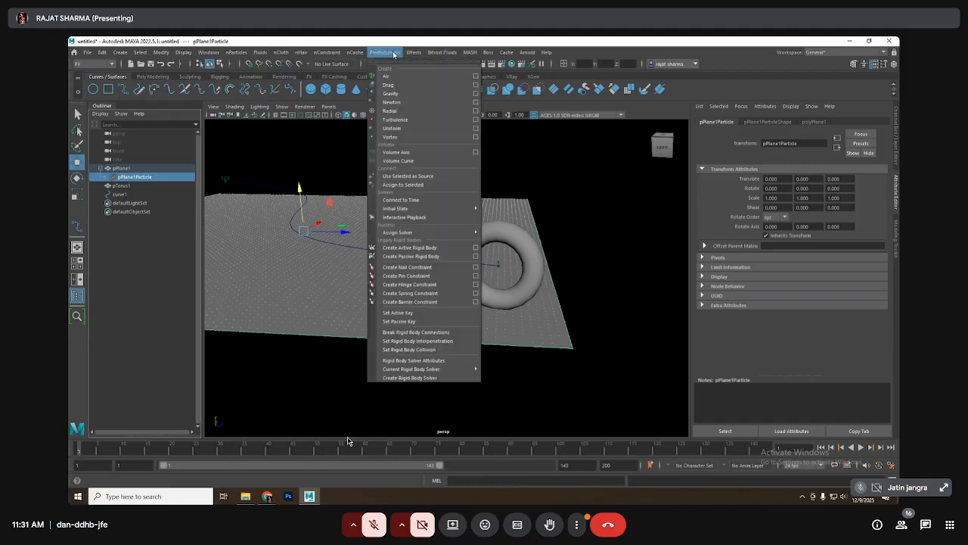
pyautogui.click(393, 94)
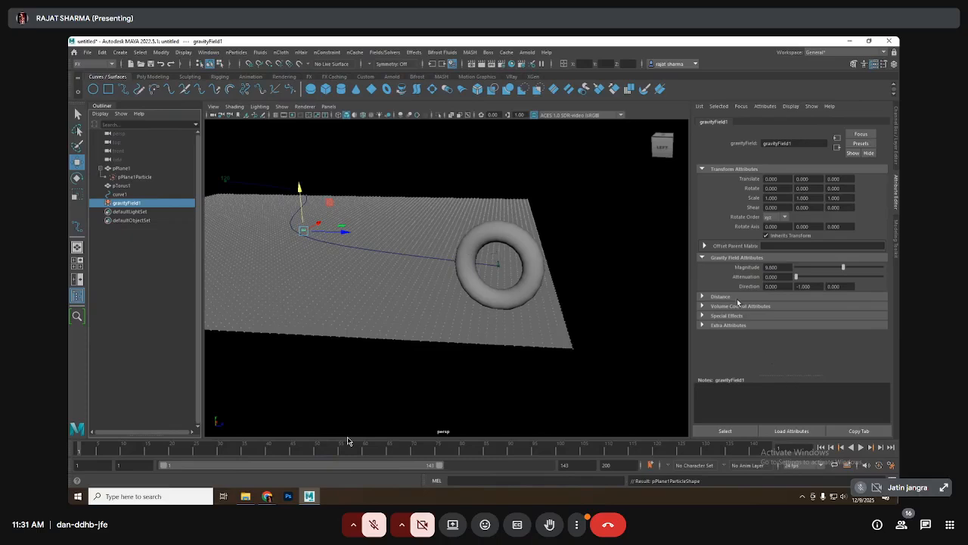
pyautogui.click(770, 309)
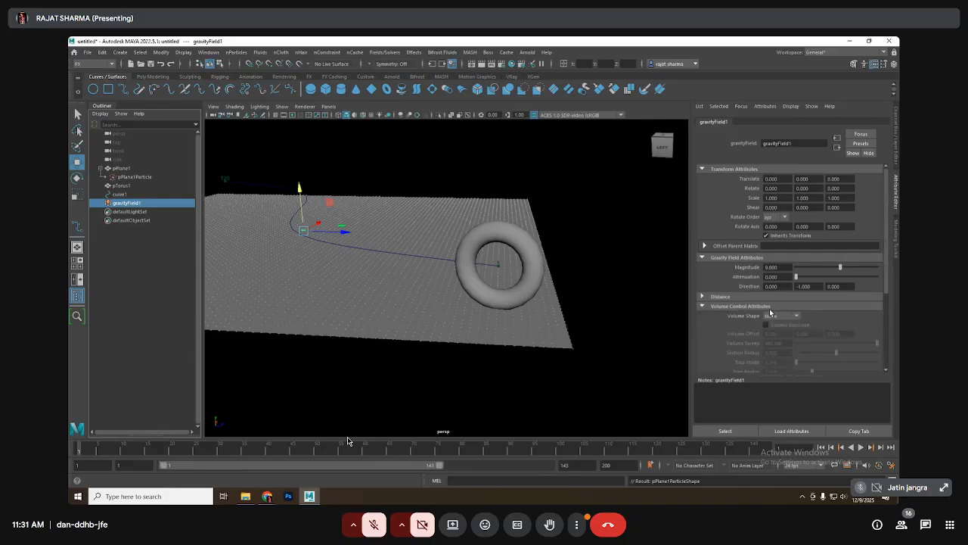
# Set the gravity field's volume shape to Cube and play the simulation to test it on the soft plane.
pyautogui.click(771, 316)
pyautogui.click(773, 335)
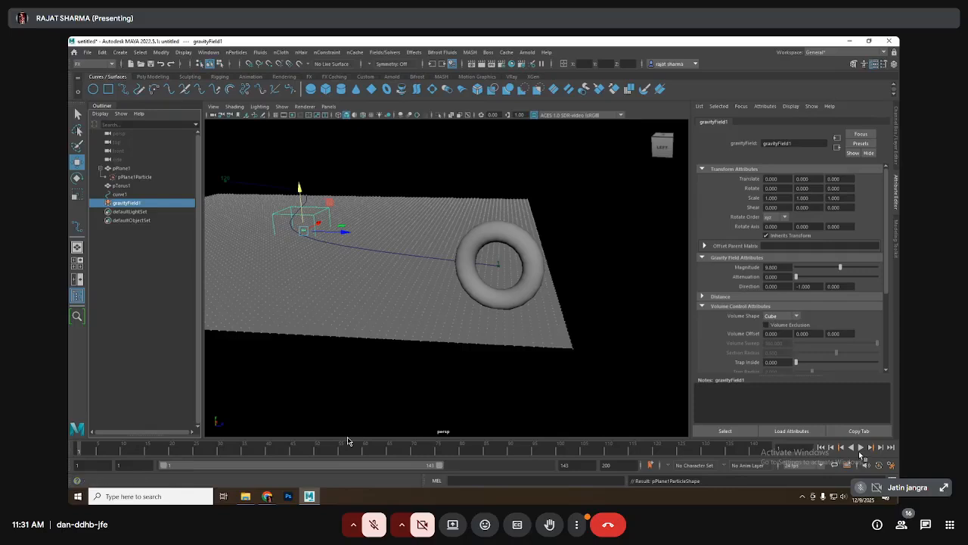
pyautogui.click(862, 447)
pyautogui.click(862, 447)
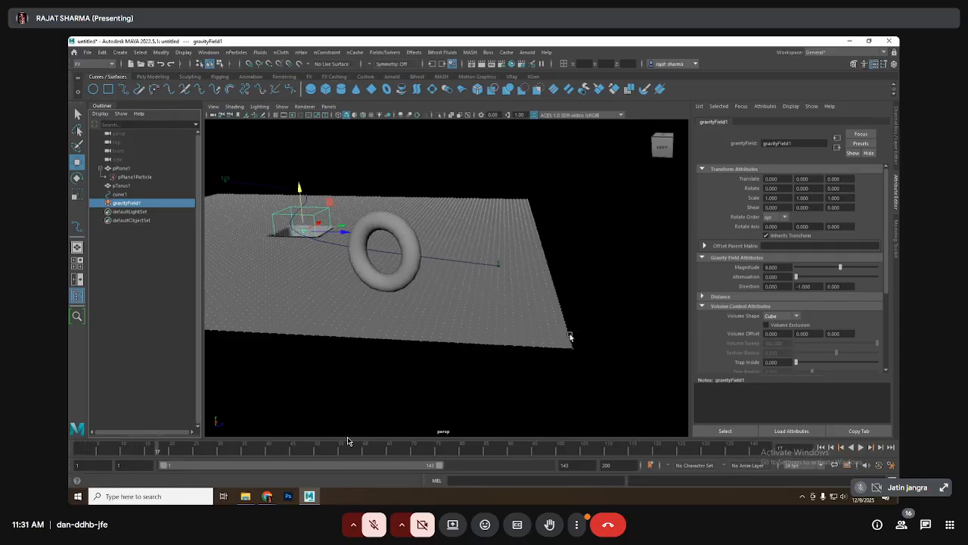
# Replay the simulation from the first frame and examine the plane around the gravity field's cube volume.
pyautogui.keyDown('alt'); pyautogui.moveTo(415, 284); pyautogui.dragTo(513, 319); pyautogui.keyUp('alt')
pyautogui.click(822, 448)
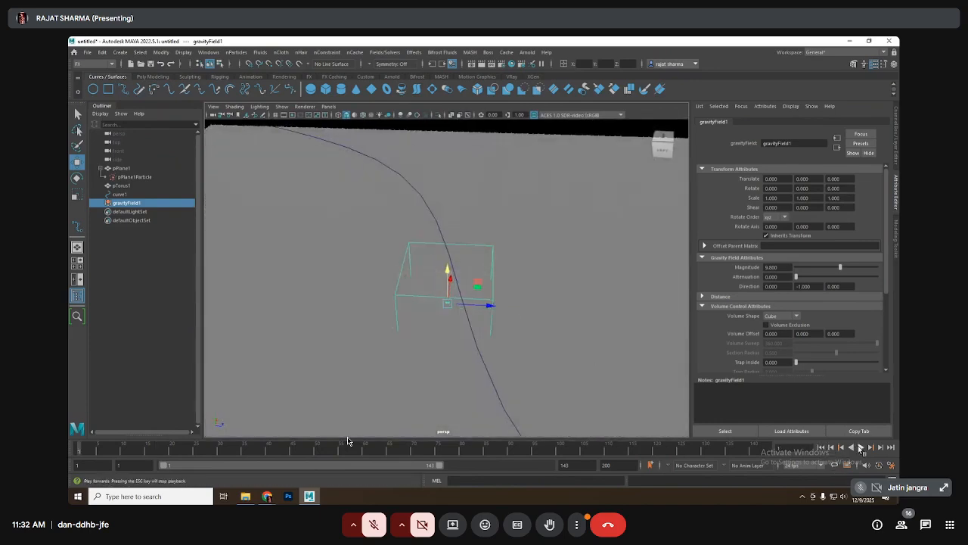
pyautogui.click(861, 448)
pyautogui.click(861, 448)
pyautogui.click(821, 448)
# Reselect gravityField1 in the Outliner.
pyautogui.scroll(-5, 382, 334)
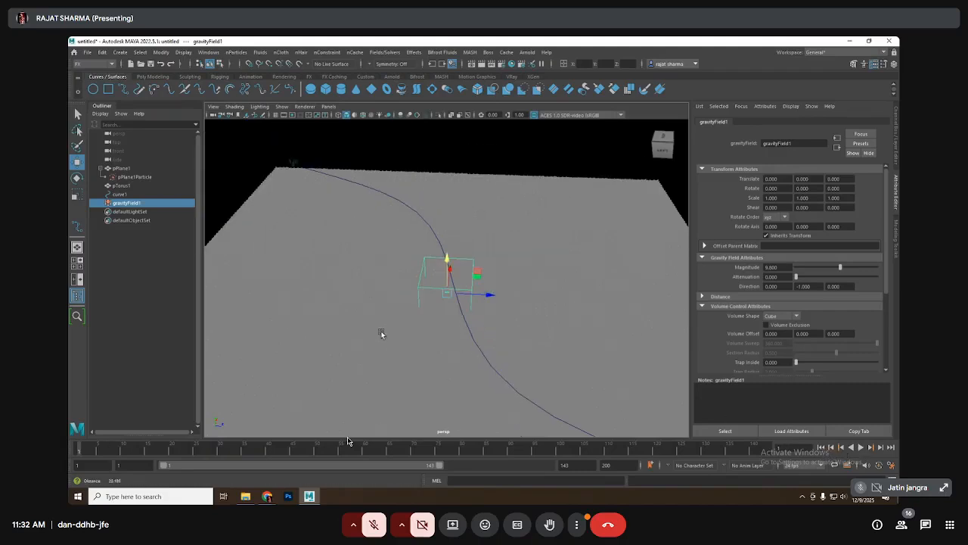
pyautogui.keyDown('alt'); pyautogui.moveTo(384, 335); pyautogui.dragTo(362, 304); pyautogui.keyUp('alt')
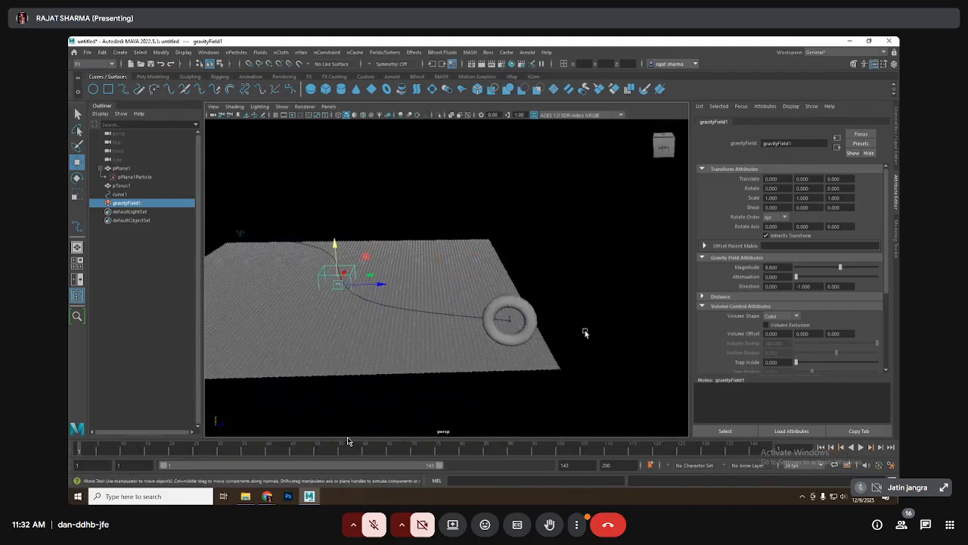
pyautogui.scroll(-3, 731, 327)
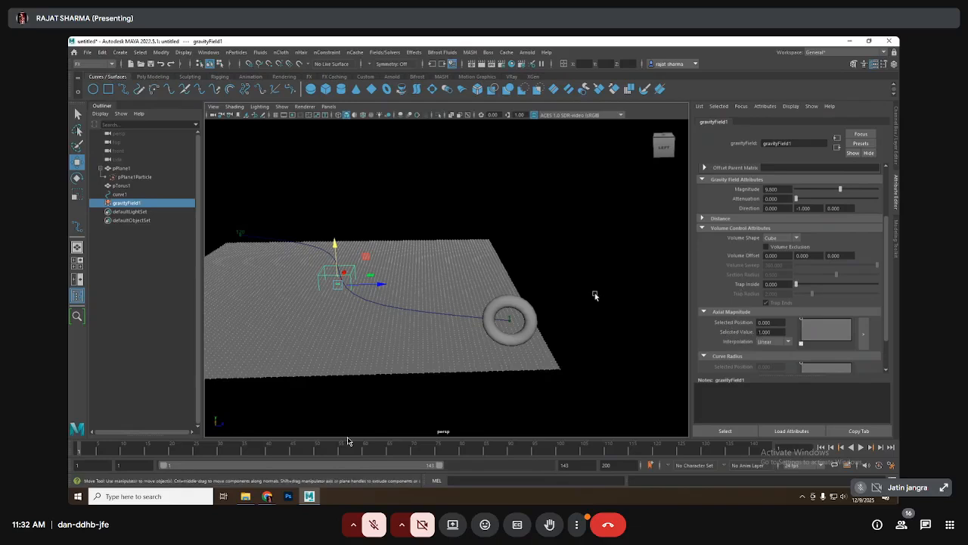
pyautogui.click(114, 244)
pyautogui.click(124, 204)
pyautogui.keyDown('alt'); pyautogui.moveTo(390, 283); pyautogui.dragTo(402, 292); pyautogui.keyUp('alt')
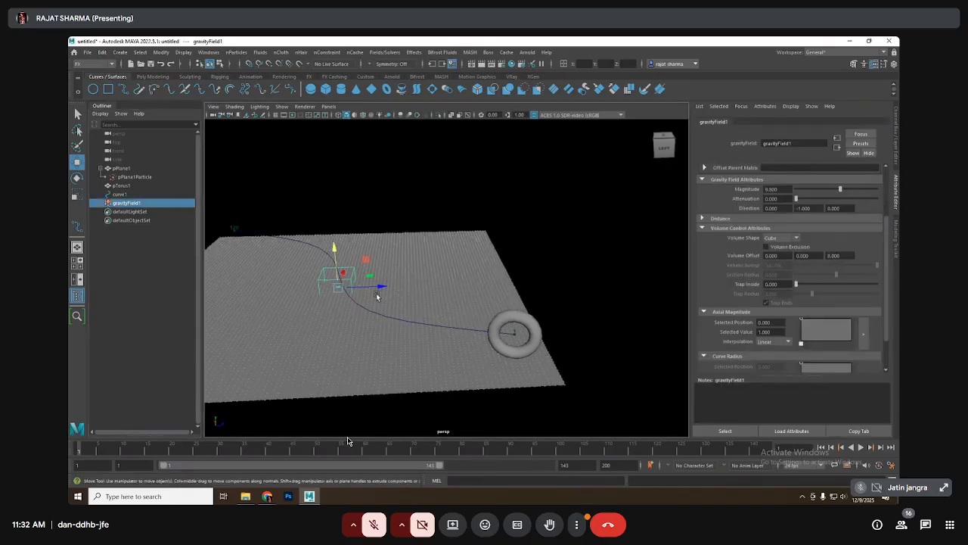
# Switch to Google Meet, admit the waiting participant and review the participant list before returning to Maya.
pyautogui.hotkey('alt', 'Tab')
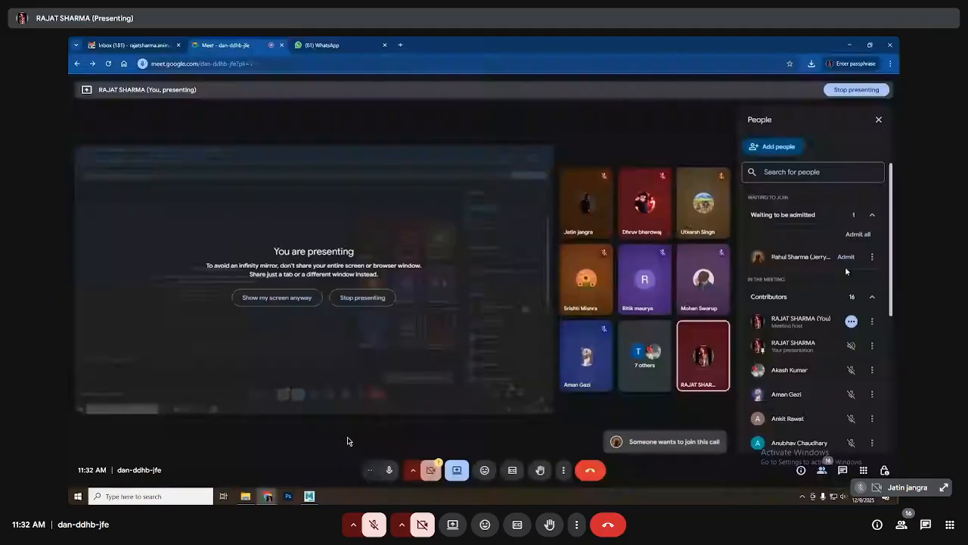
pyautogui.click(846, 257)
pyautogui.scroll(-3, 829, 321)
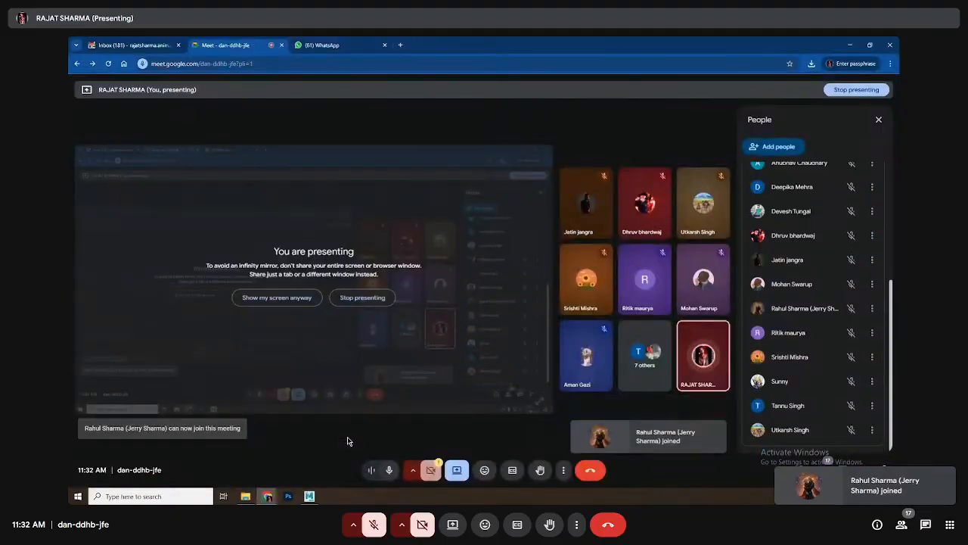
pyautogui.click(840, 497)
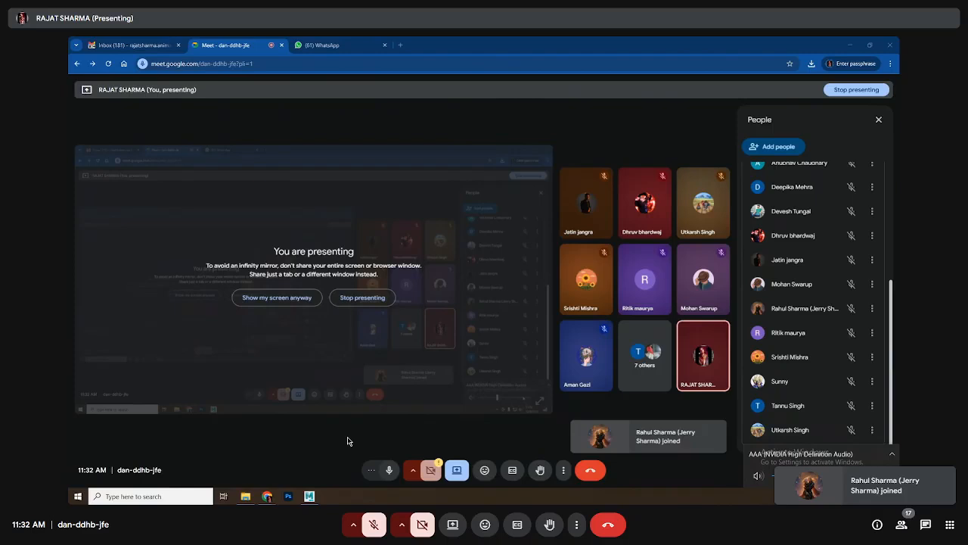
pyautogui.click(891, 356)
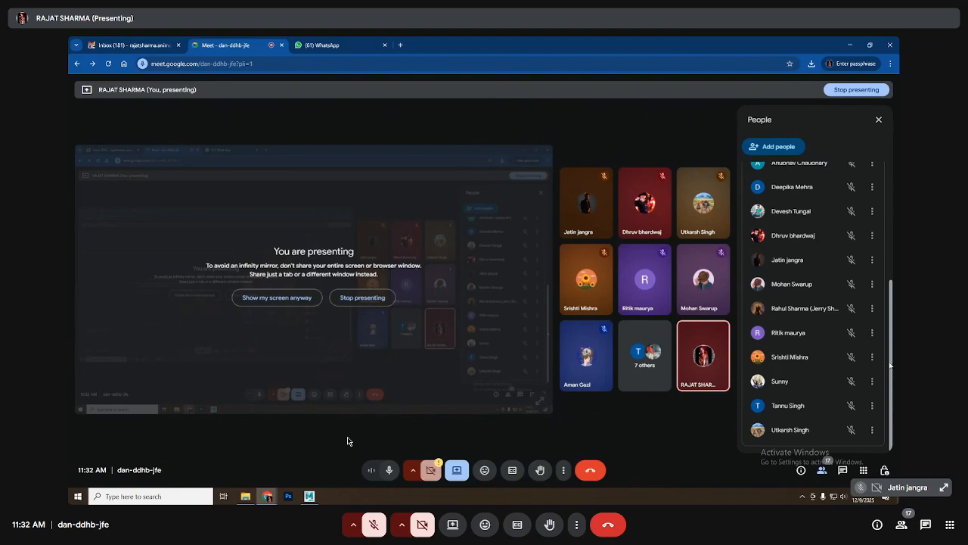
pyautogui.moveTo(891, 358); pyautogui.dragTo(891, 240)
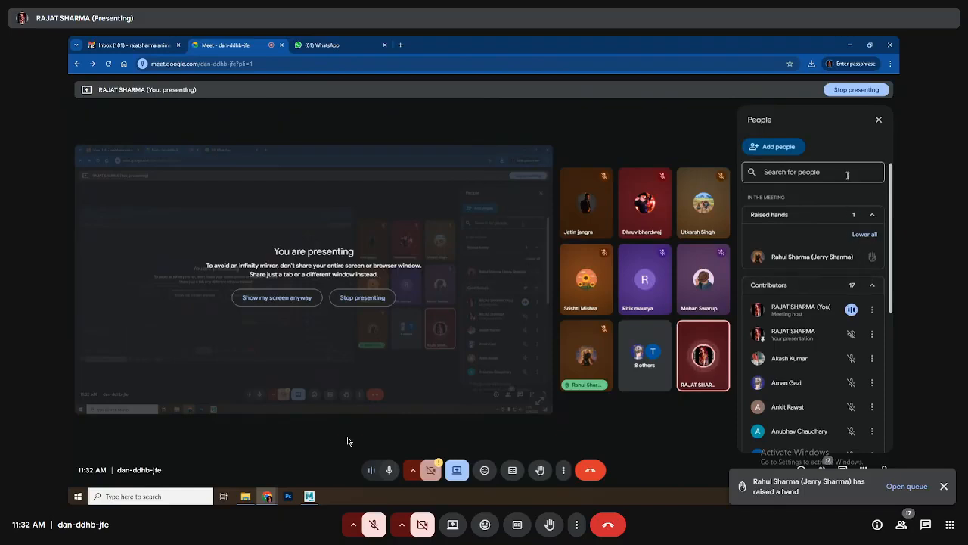
pyautogui.moveTo(891, 231)
pyautogui.mouseDown()
pyautogui.moveTo(894, 375)
pyautogui.moveTo(893, 240)
pyautogui.mouseUp()
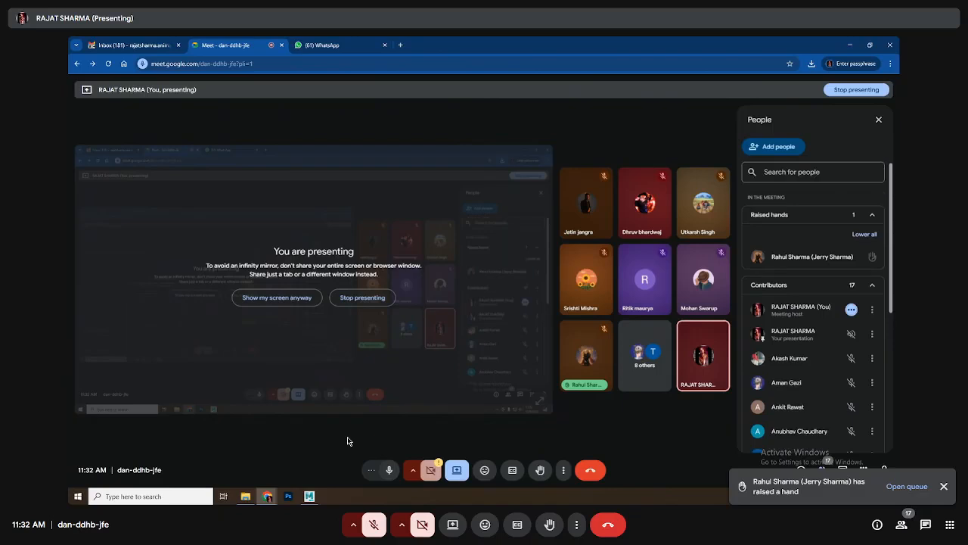
pyautogui.click(852, 46)
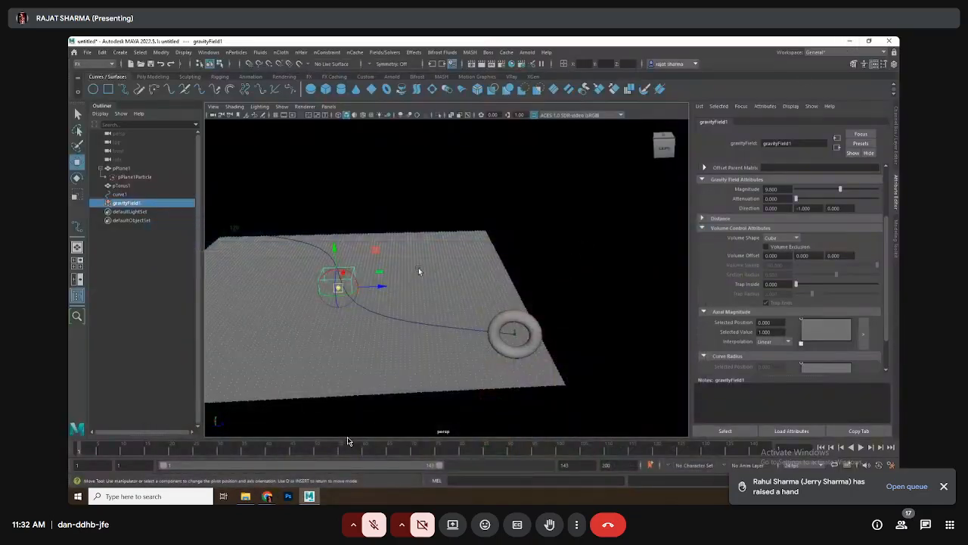
# Move the gravity field from the middle of the plane to the base of the torus.
pyautogui.keyDown('alt'); pyautogui.moveTo(419, 271); pyautogui.dragTo(472, 247); pyautogui.keyUp('alt')
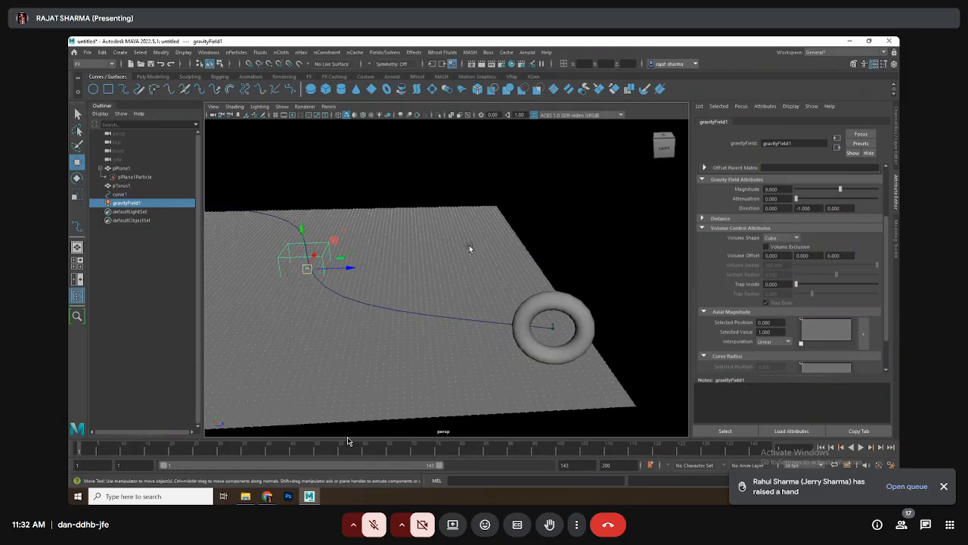
pyautogui.press('d')
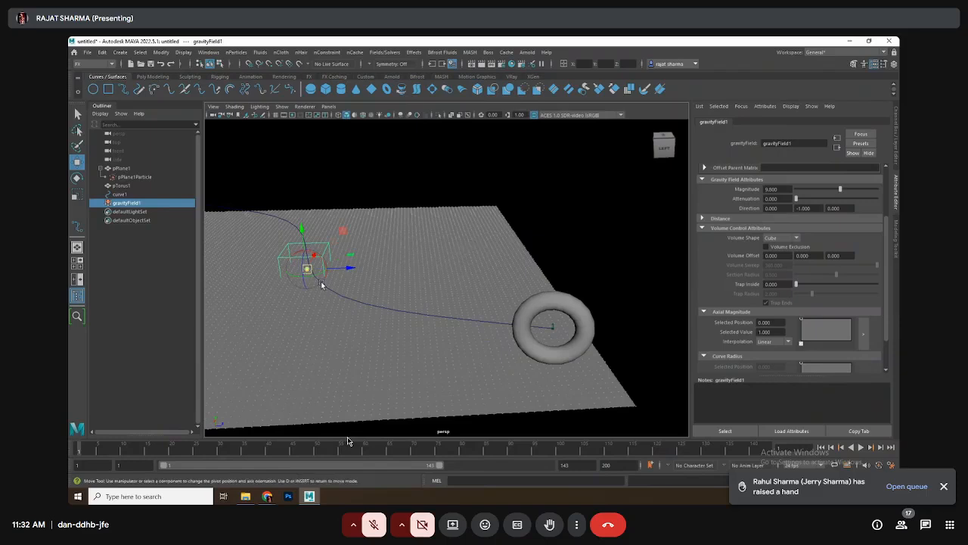
pyautogui.press('d')
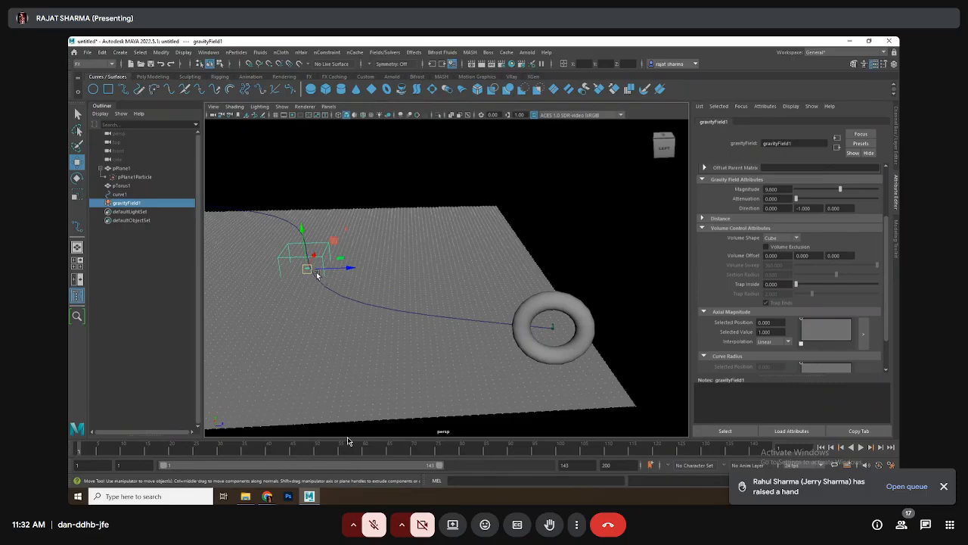
pyautogui.moveTo(308, 270); pyautogui.dragTo(570, 339)
# Switch to Google Meet to lower the participant's raised hand and turn on the call microphone.
pyautogui.hotkey('alt', 'Tab')
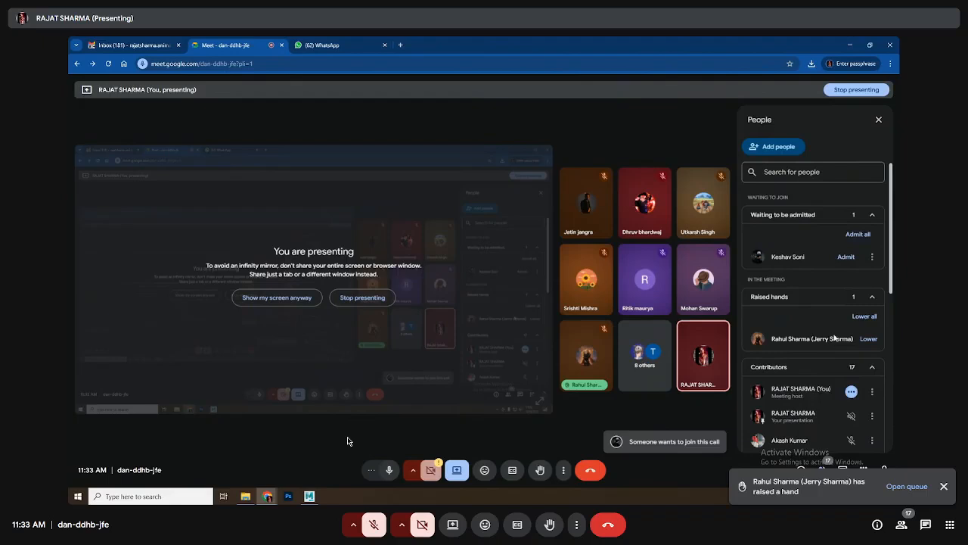
pyautogui.click(869, 338)
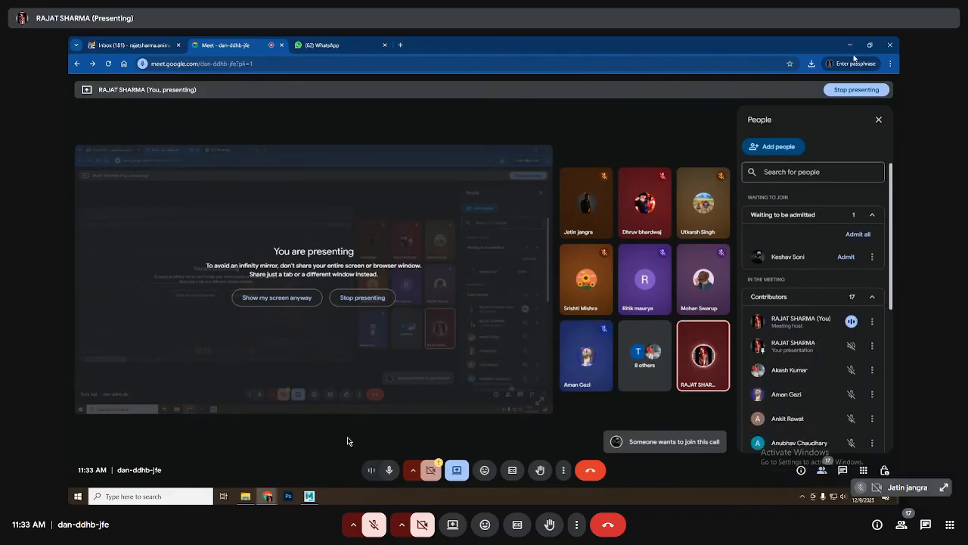
pyautogui.click(850, 45)
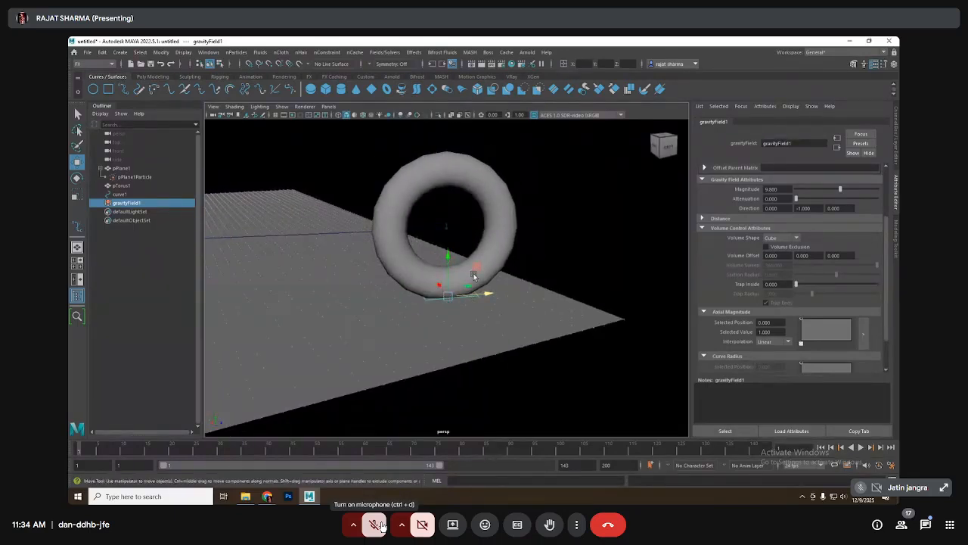
pyautogui.click(378, 525)
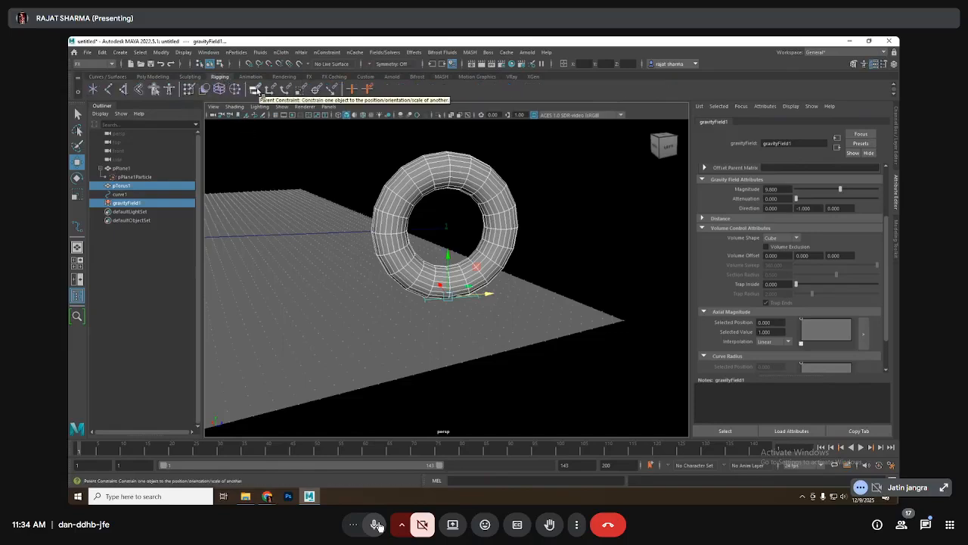
pyautogui.click(376, 525)
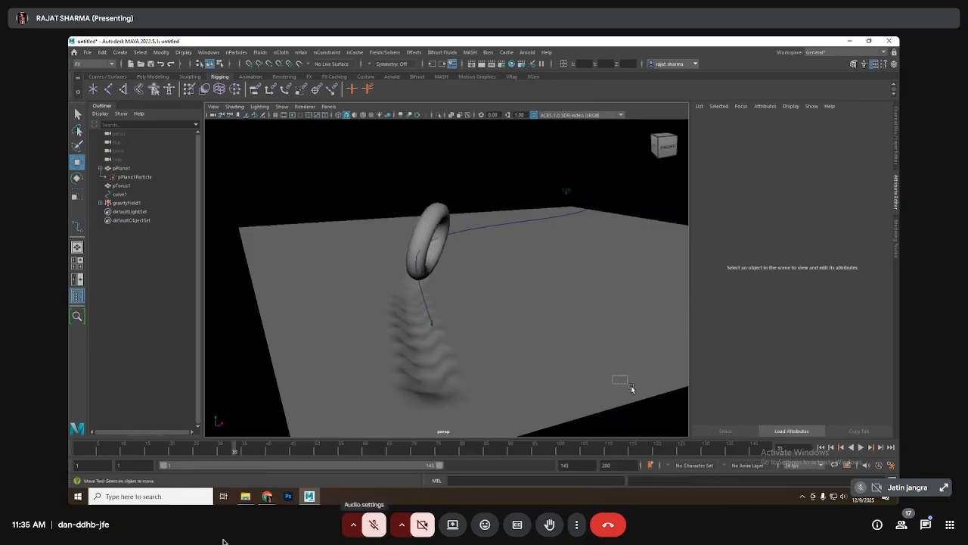
pyautogui.click(373, 526)
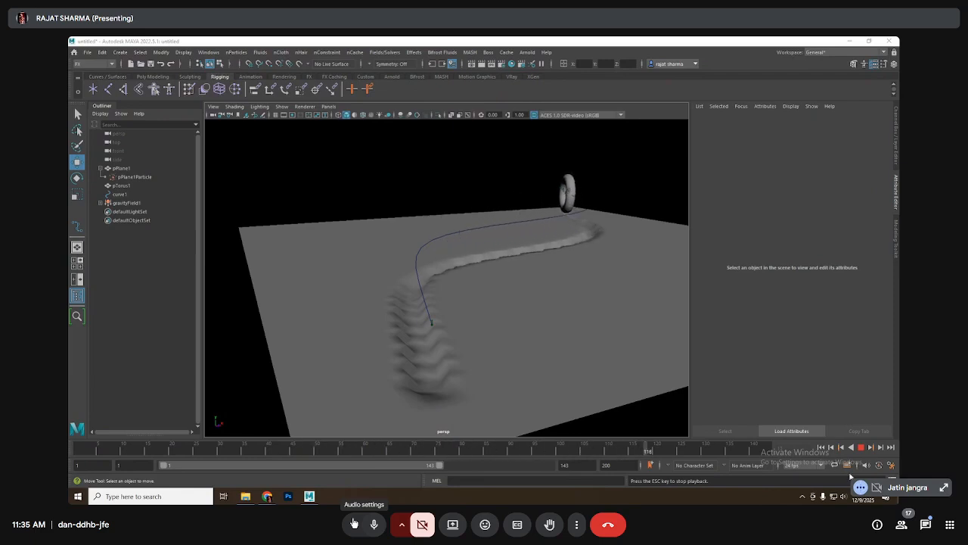
# Raise the computer's audio volume to 20.
pyautogui.click(843, 496)
pyautogui.scroll(3, 843, 485)
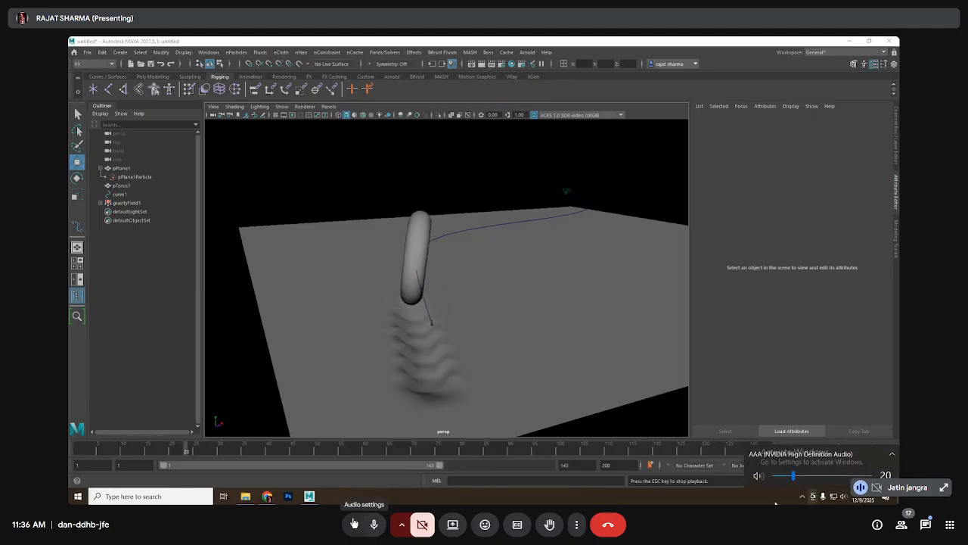
pyautogui.click(731, 346)
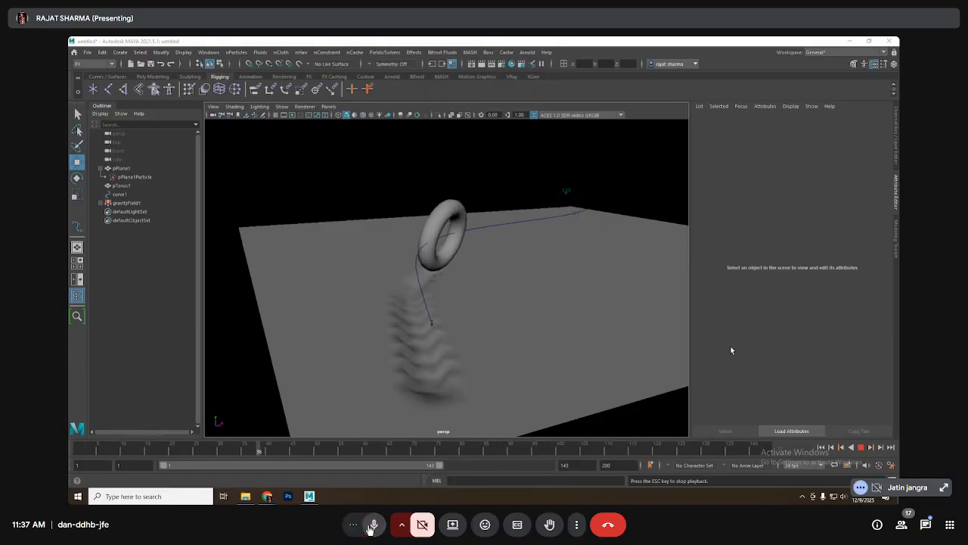
pyautogui.click(372, 526)
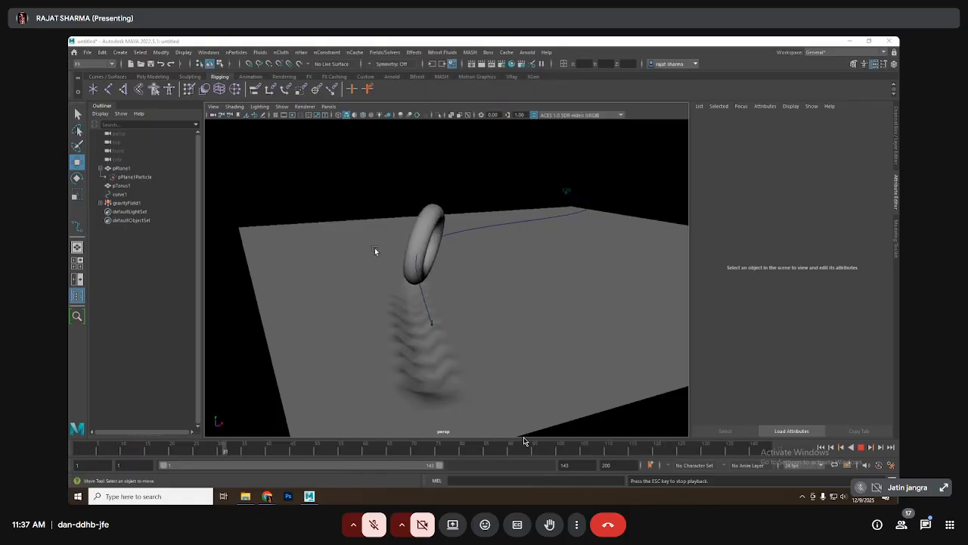
pyautogui.click(236, 52)
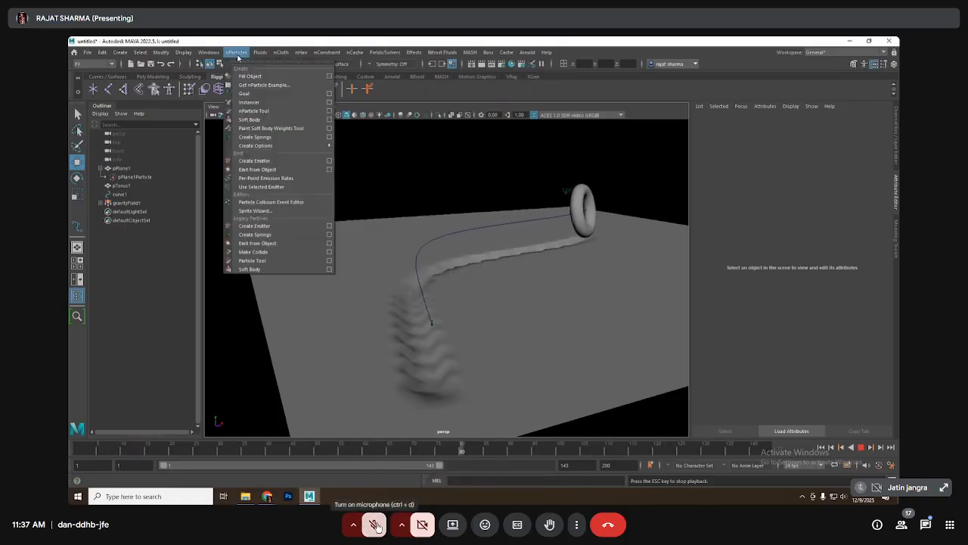
pyautogui.click(376, 525)
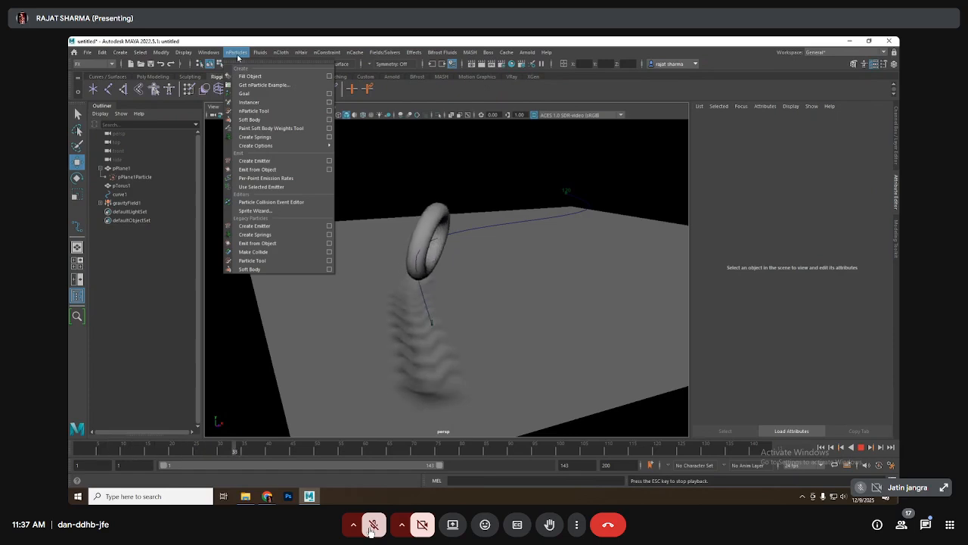
pyautogui.moveTo(261, 54)
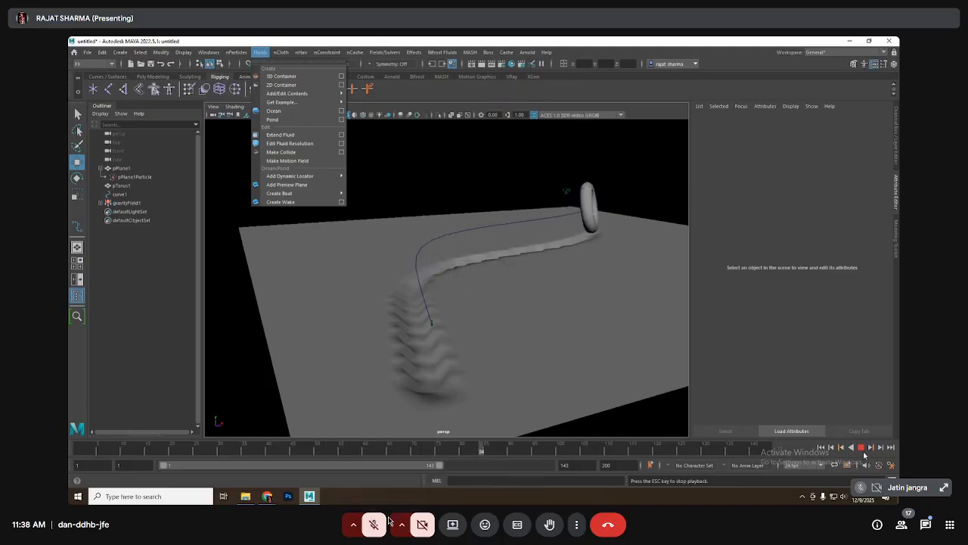
# Stop the torus track playback and create a fluid pond in a new empty scene.
pyautogui.click(861, 448)
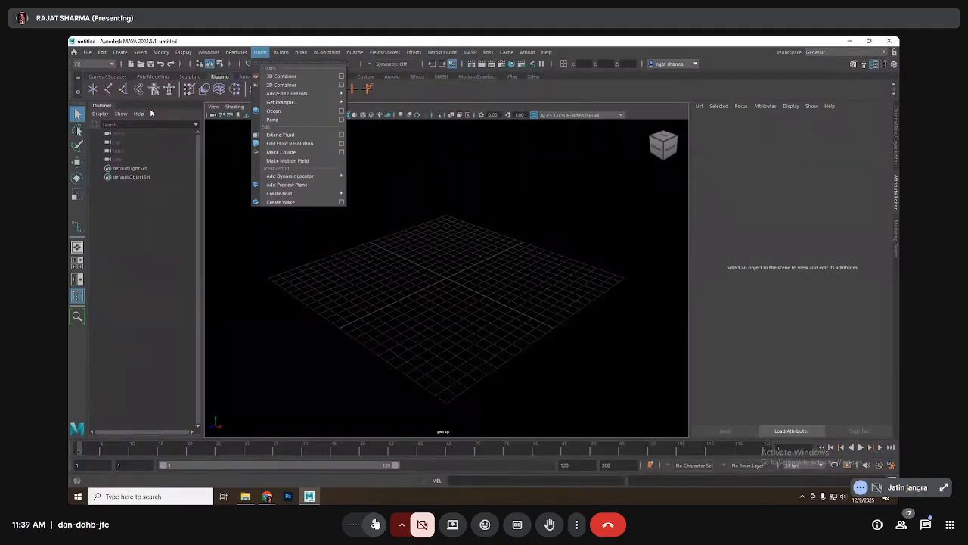
pyautogui.click(375, 524)
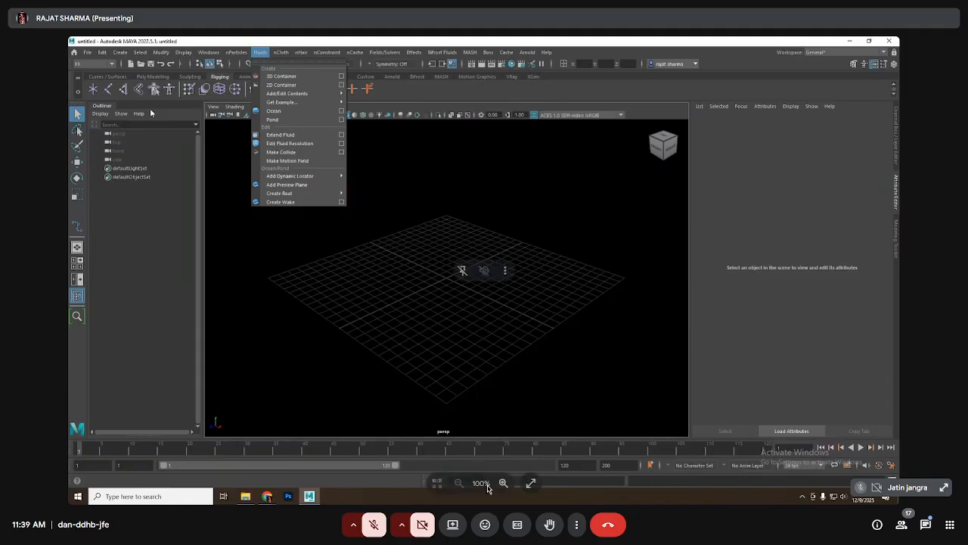
pyautogui.click(306, 122)
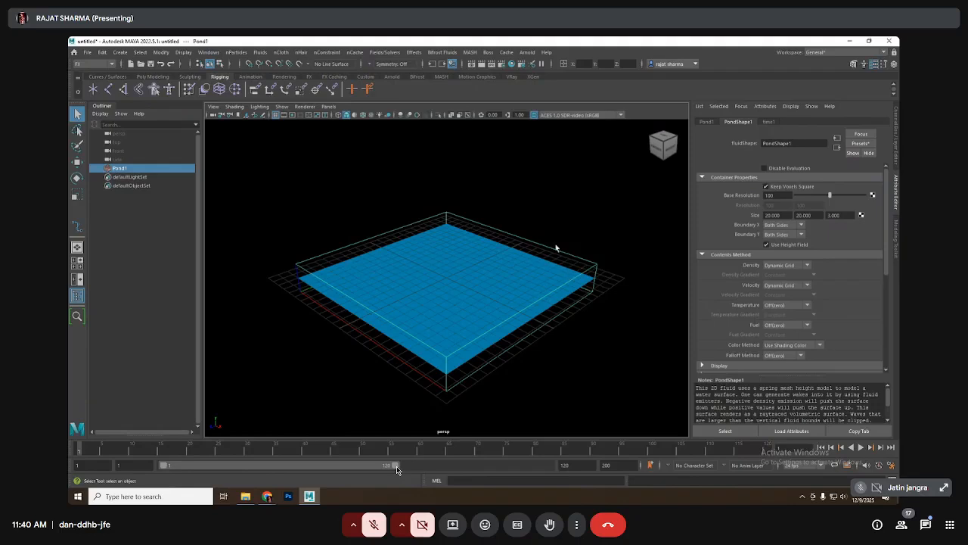
# Play the pond simulation briefly, stop it, and return to the first frame.
pyautogui.click(544, 201)
pyautogui.moveTo(559, 201); pyautogui.dragTo(543, 277)
pyautogui.click(862, 447)
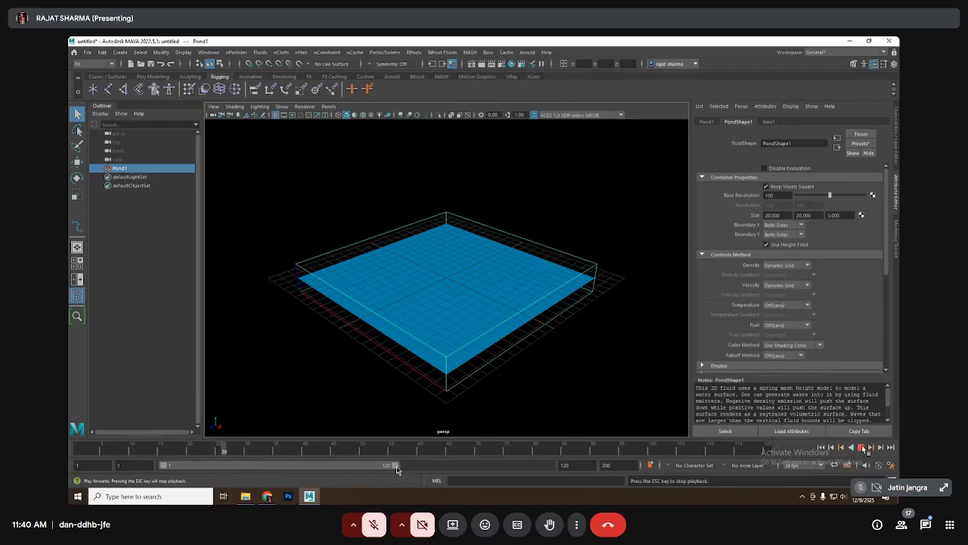
pyautogui.click(863, 448)
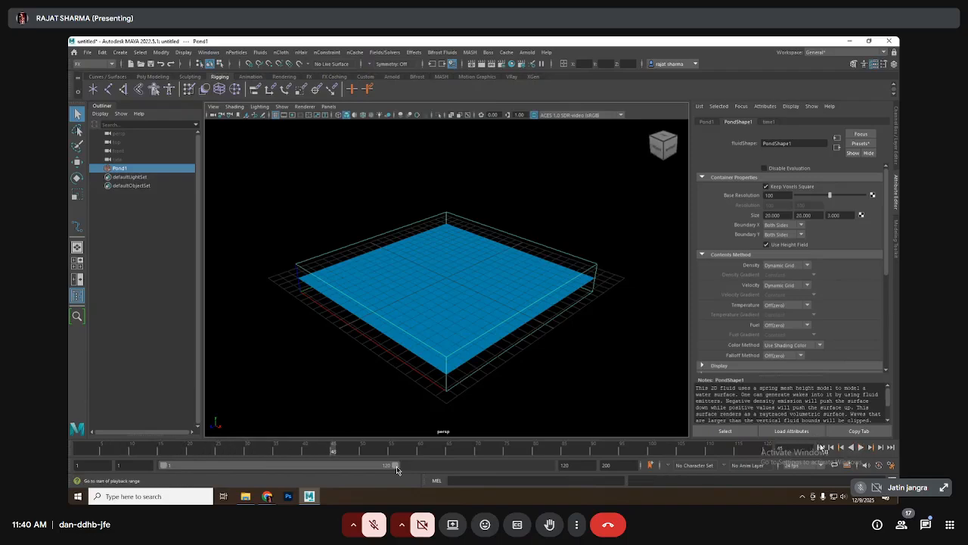
pyautogui.click(822, 447)
# Add a wake emitter to the pond with the Create Wake command.
pyautogui.keyDown('alt'); pyautogui.moveTo(492, 342); pyautogui.dragTo(566, 268); pyautogui.keyUp('alt')
pyautogui.scroll(1, 555, 311)
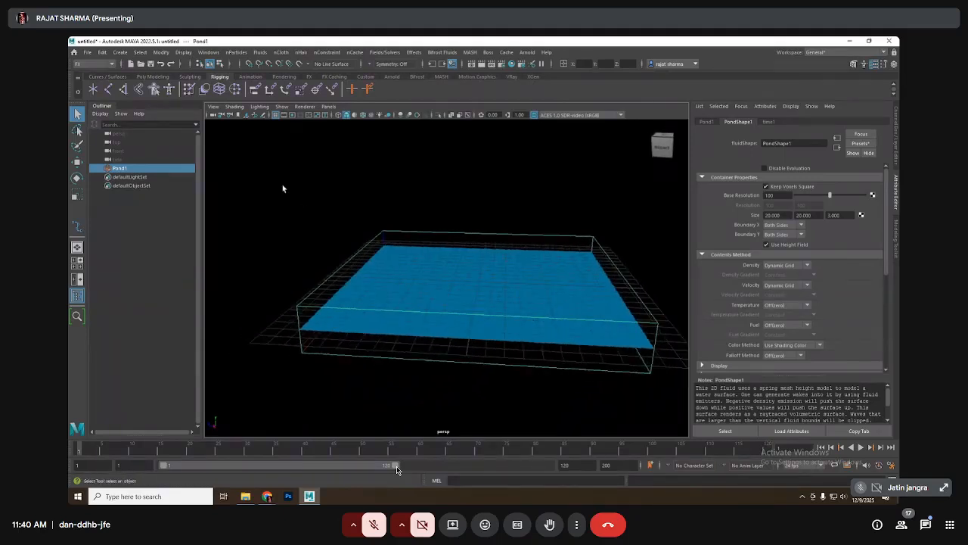
pyautogui.click(260, 52)
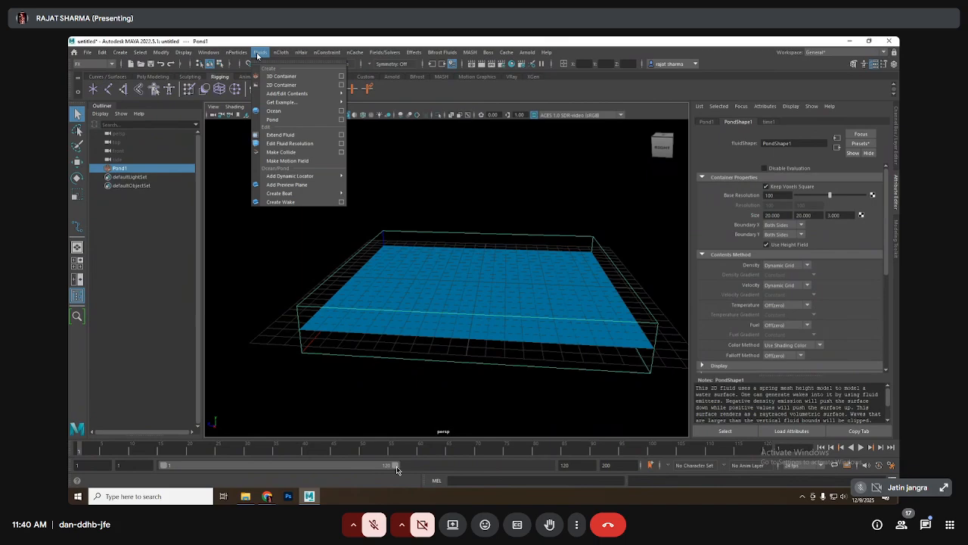
pyautogui.click(274, 212)
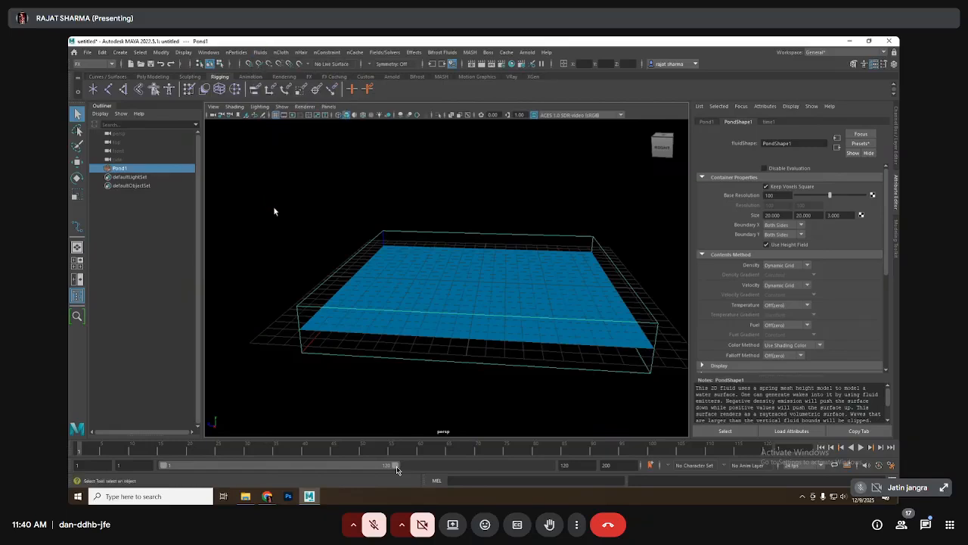
pyautogui.click(275, 207)
pyautogui.click(413, 249)
pyautogui.click(260, 52)
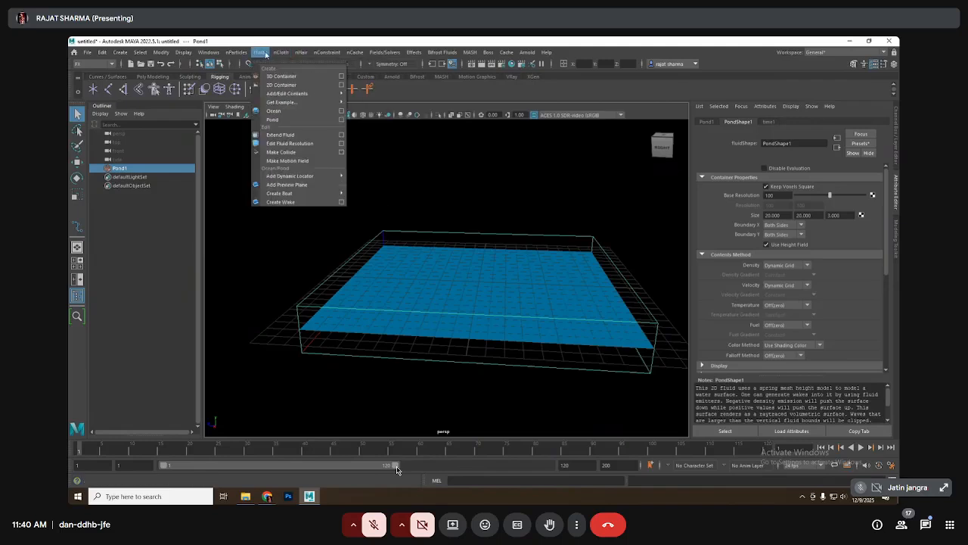
pyautogui.click(294, 202)
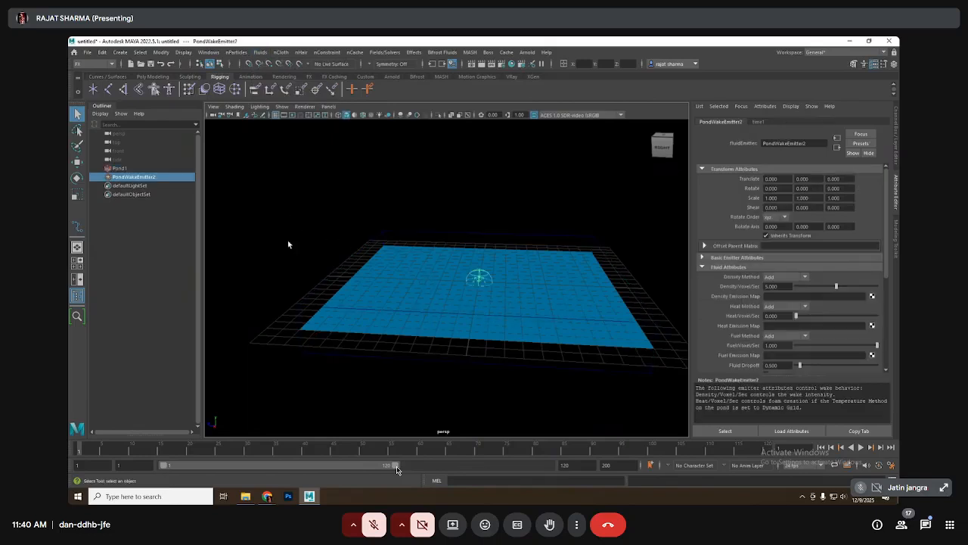
# Inspect the pond and its wake emitter in turn, and play the simulation to examine the ripples.
pyautogui.click(146, 167)
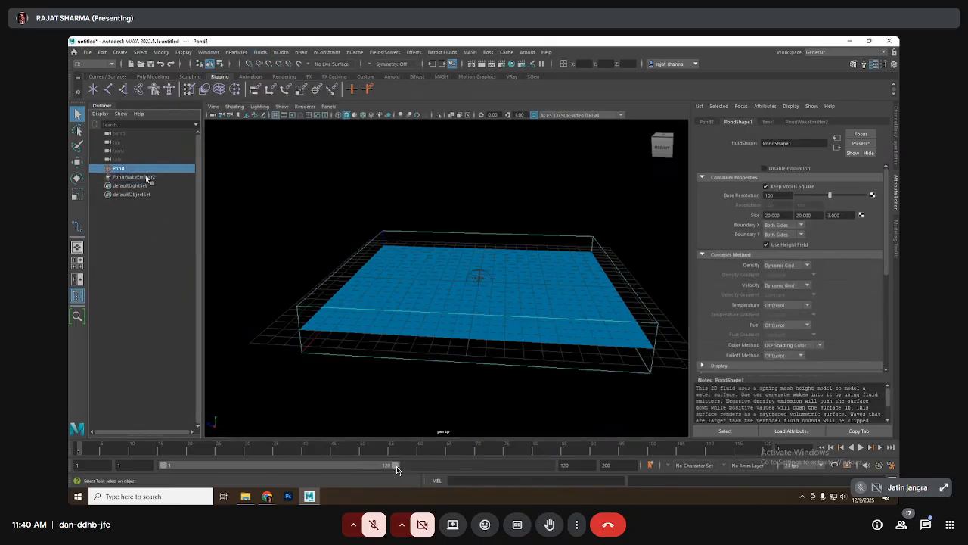
pyautogui.click(152, 177)
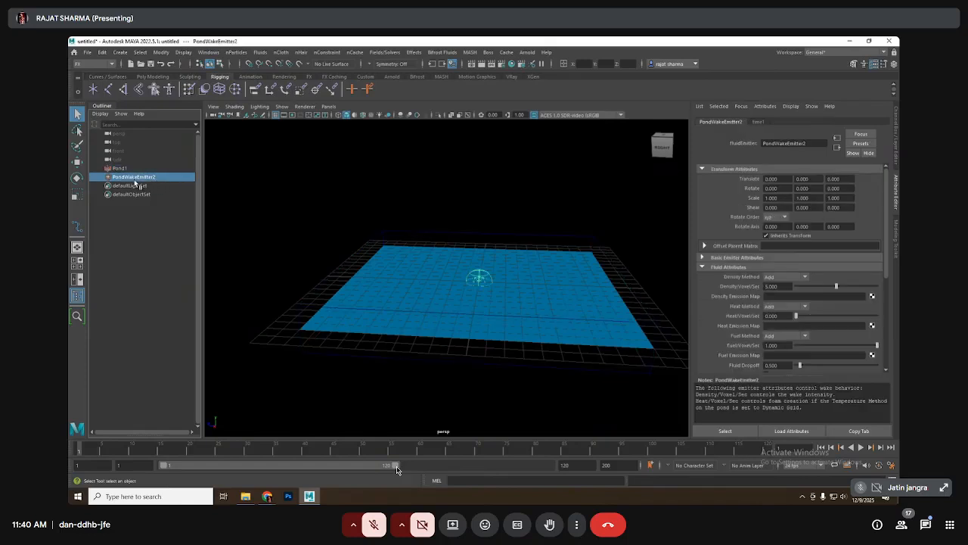
pyautogui.click(496, 200)
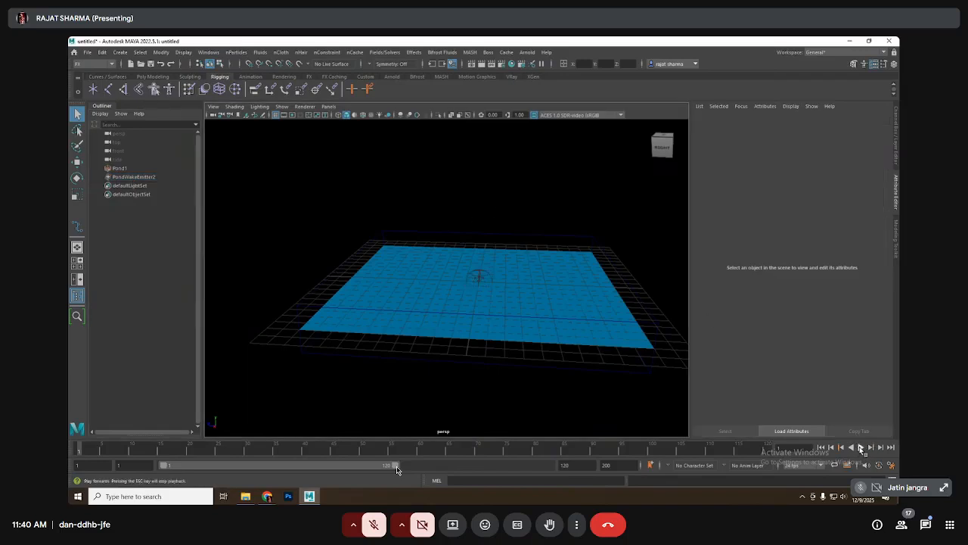
pyautogui.click(860, 447)
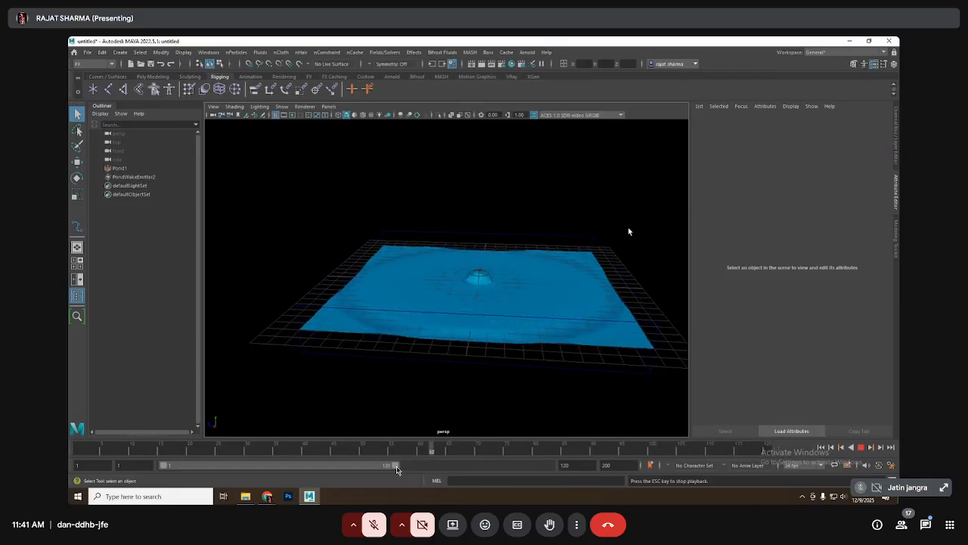
pyautogui.click(862, 448)
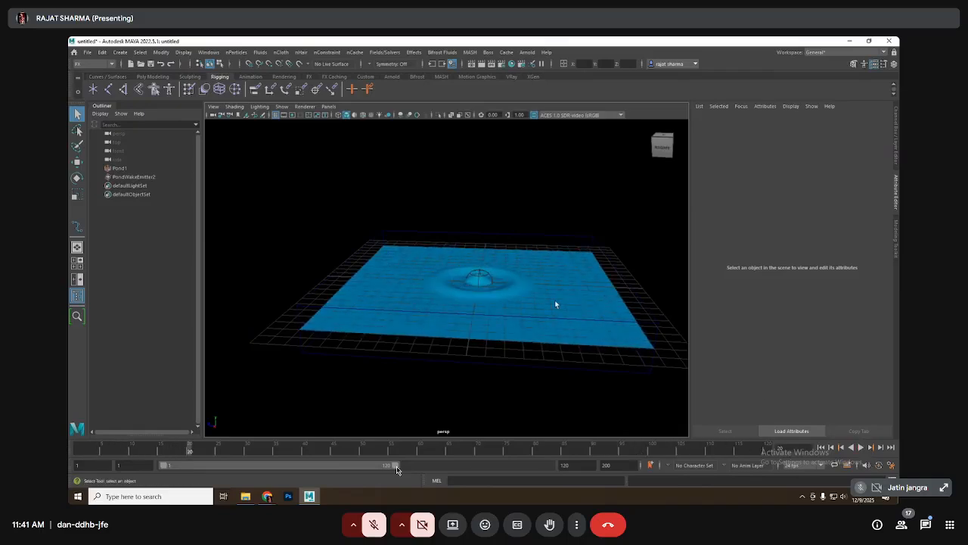
# Move the wake emitter along Z to about 10.1, at the pond's edge, and play the simulation briefly.
pyautogui.click(479, 274)
pyautogui.press('w')
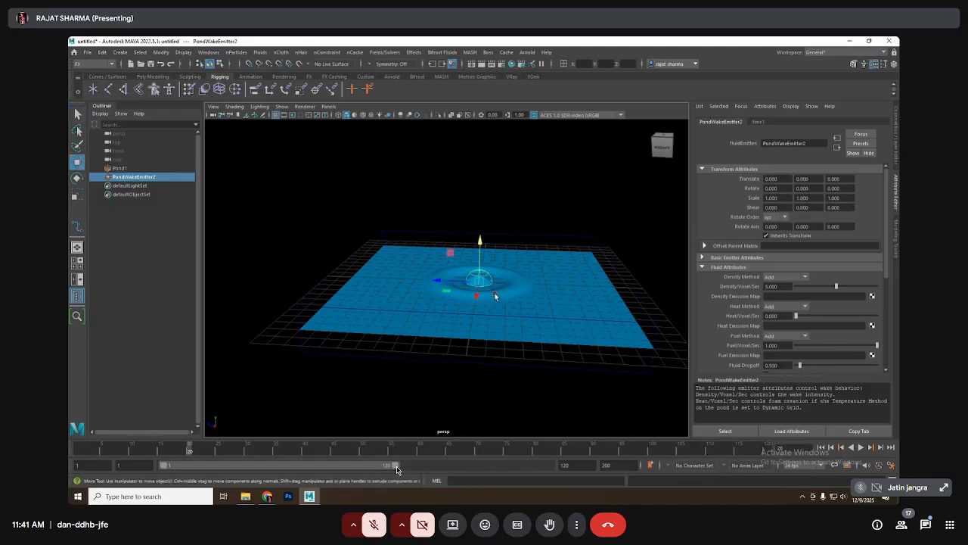
pyautogui.moveTo(429, 282); pyautogui.dragTo(311, 270)
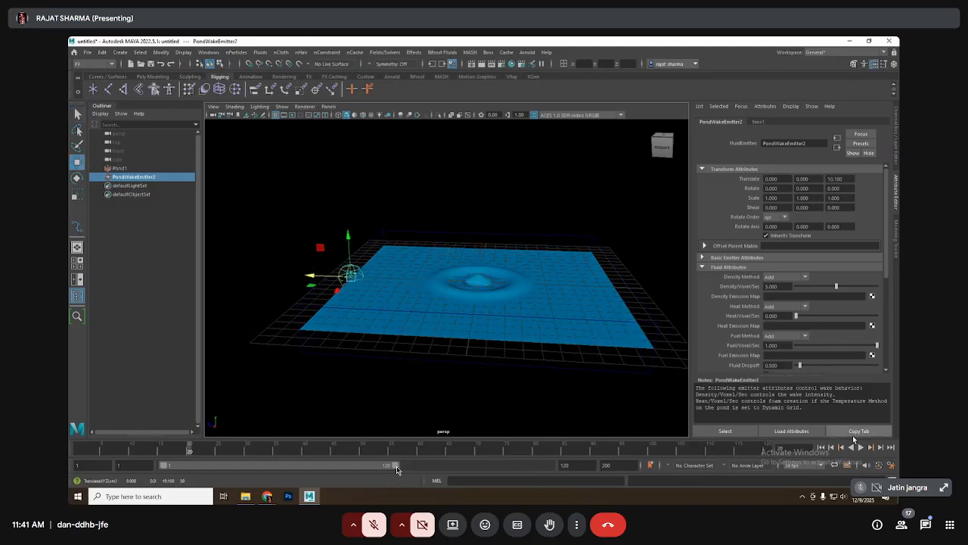
pyautogui.click(861, 447)
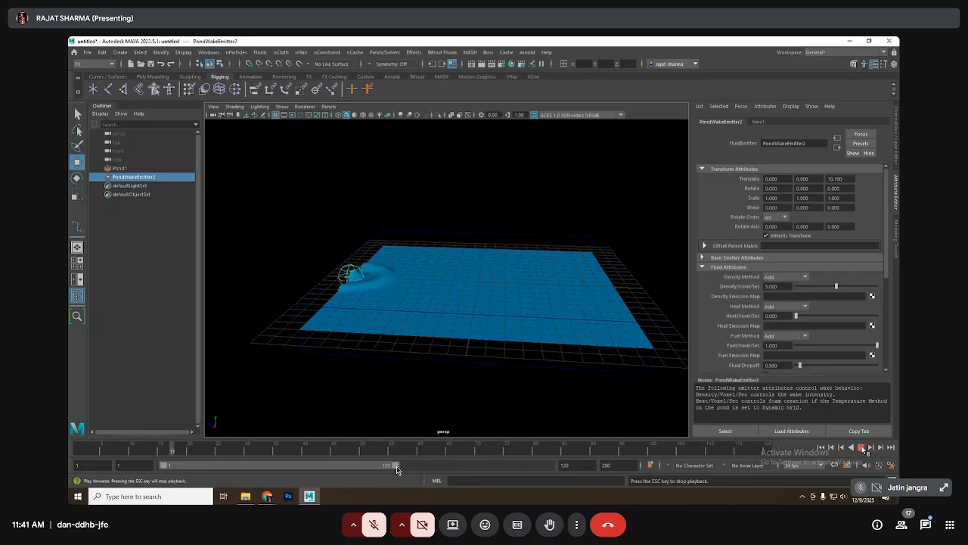
pyautogui.press('Escape')
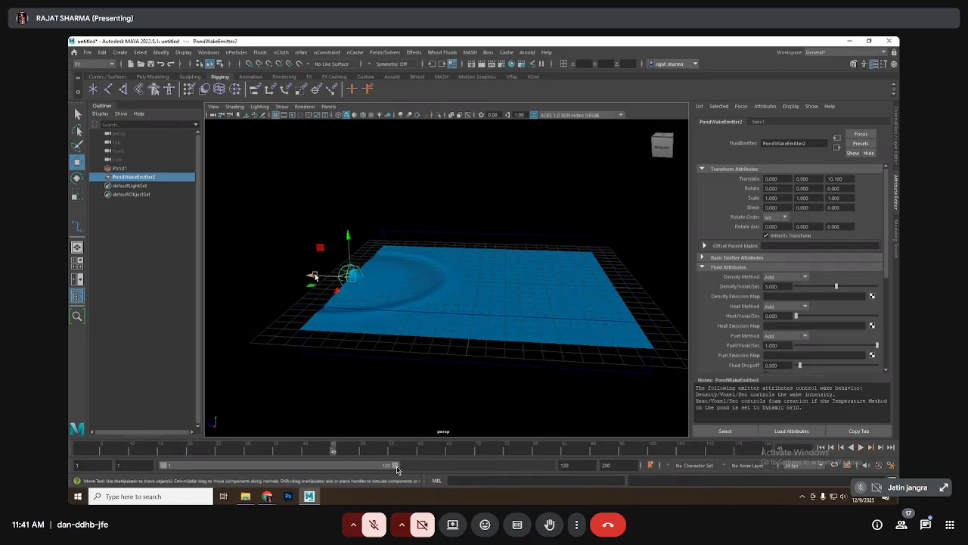
# Move the wake emitter farther out along Z to about 11.1, test the playback, and return to the first frame.
pyautogui.moveTo(312, 276); pyautogui.dragTo(301, 275)
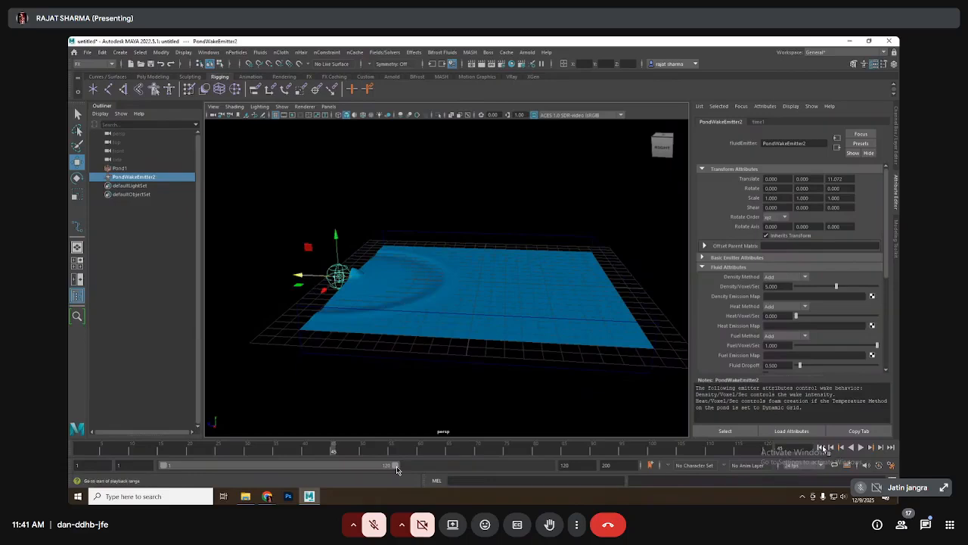
pyautogui.click(861, 447)
pyautogui.click(861, 448)
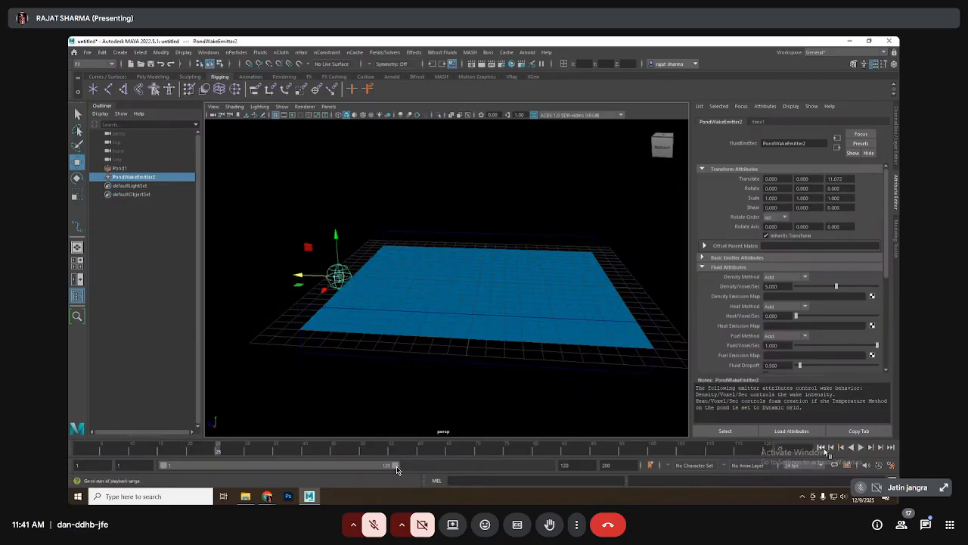
pyautogui.click(823, 447)
# Move the wake emitter back toward the pond to about 10.9 in Z and test the playback.
pyautogui.scroll(2, 434, 319)
pyautogui.keyDown('alt'); pyautogui.moveTo(434, 318); pyautogui.dragTo(417, 308); pyautogui.keyUp('alt')
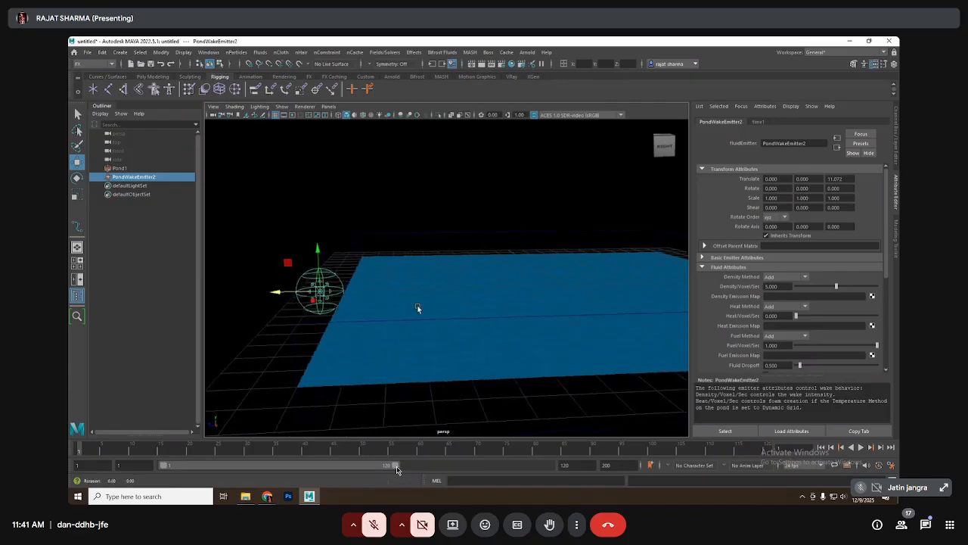
pyautogui.moveTo(281, 288); pyautogui.dragTo(286, 290)
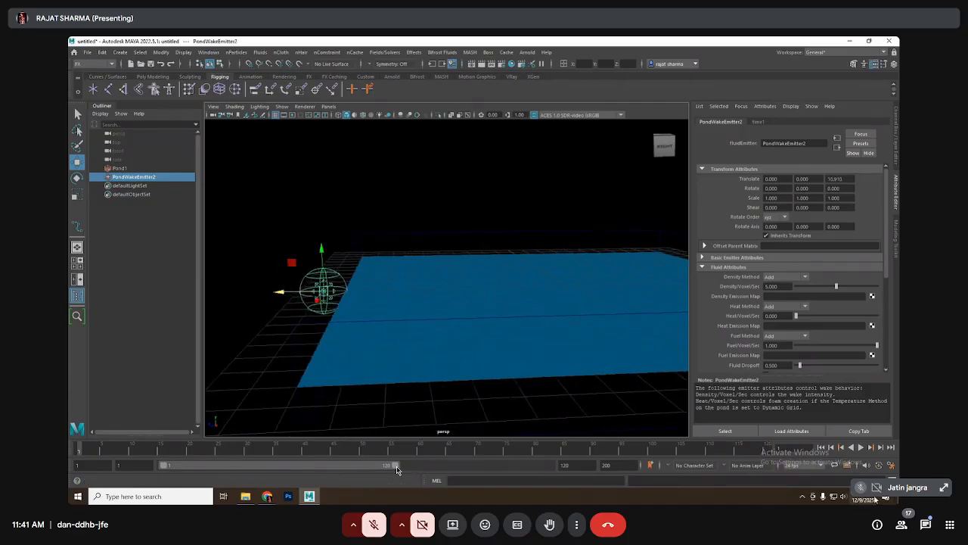
pyautogui.click(864, 447)
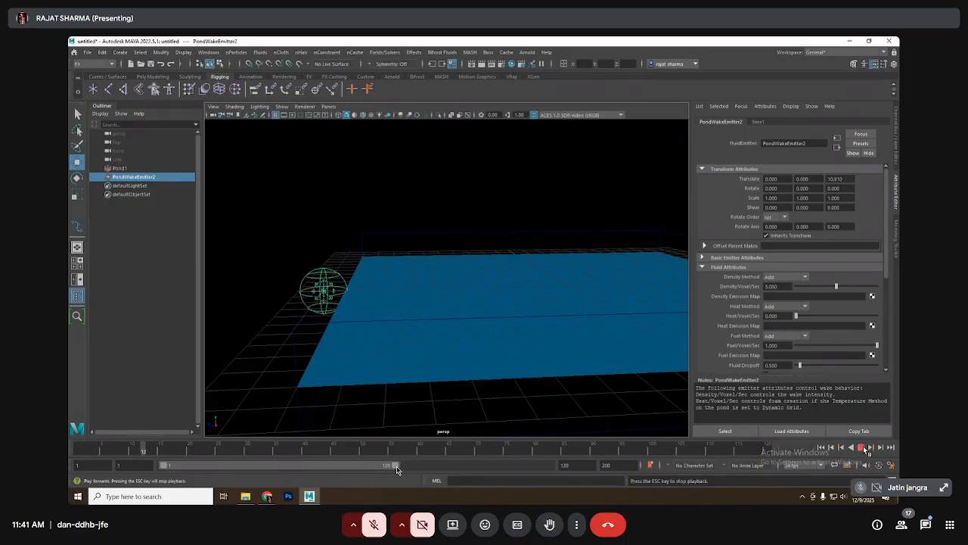
pyautogui.click(864, 447)
# Move the wake emitter to about 10.6 in Z and replay the simulation from the first frame to examine the ripples.
pyautogui.moveTo(280, 291); pyautogui.dragTo(288, 292)
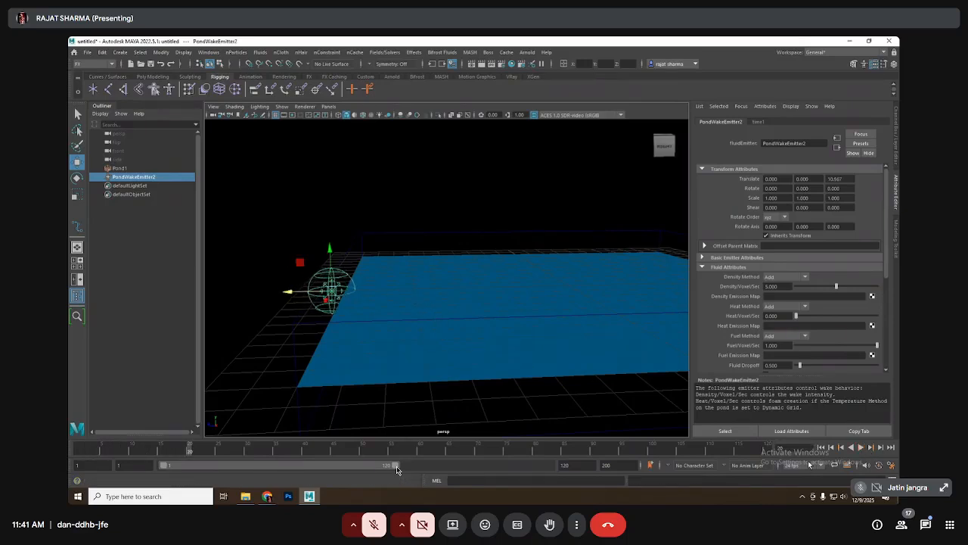
pyautogui.click(821, 447)
pyautogui.click(863, 447)
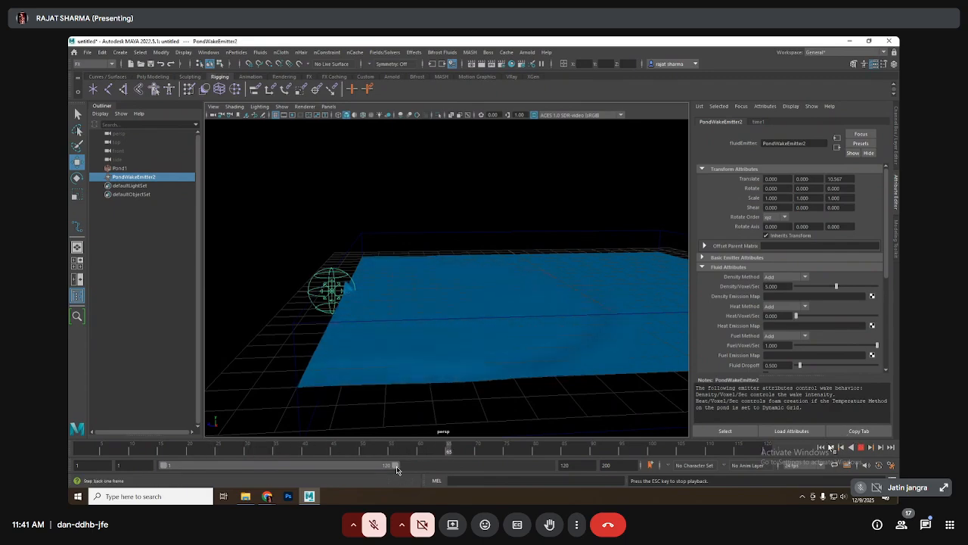
pyautogui.scroll(-4, 444, 294)
pyautogui.keyDown('alt'); pyautogui.moveTo(548, 292); pyautogui.dragTo(523, 305); pyautogui.keyUp('alt')
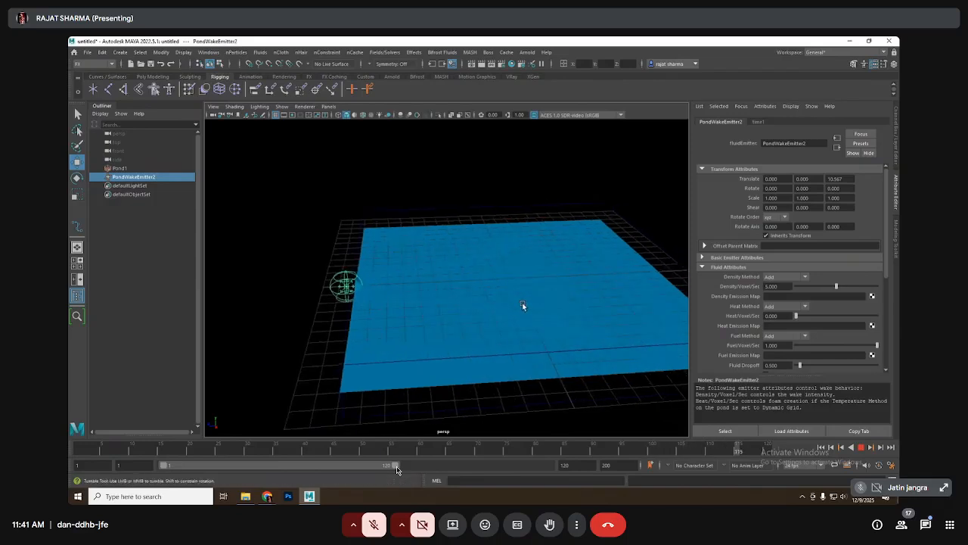
# Stop the playback, delete the pond together with its wake emitter, and start a new scene without saving.
pyautogui.click(861, 447)
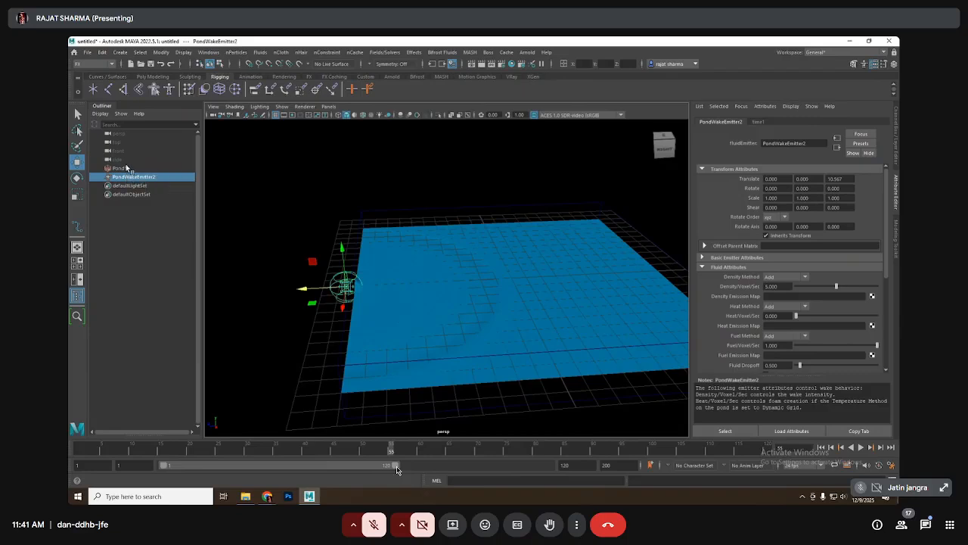
pyautogui.keyDown('ctrl'); pyautogui.click(126, 168); pyautogui.keyUp('ctrl')
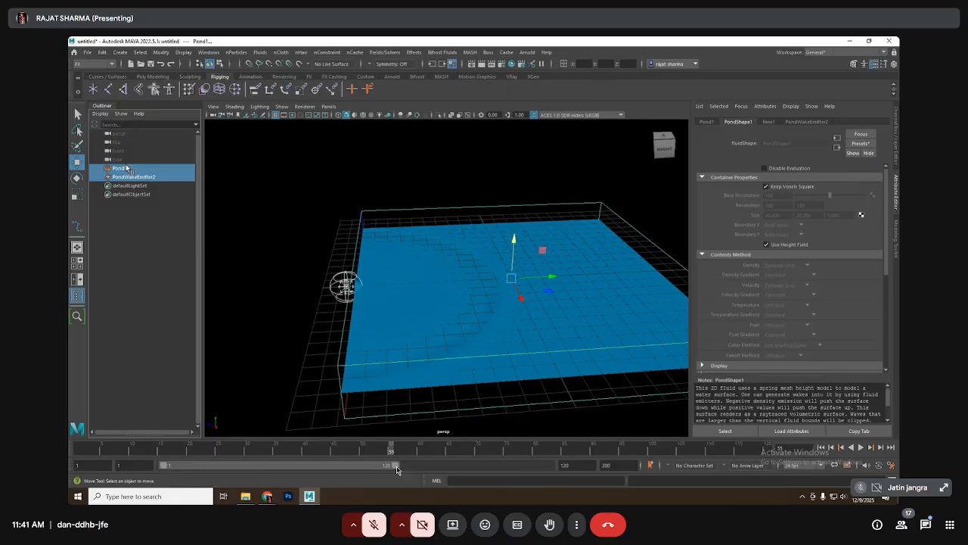
pyautogui.press('Delete')
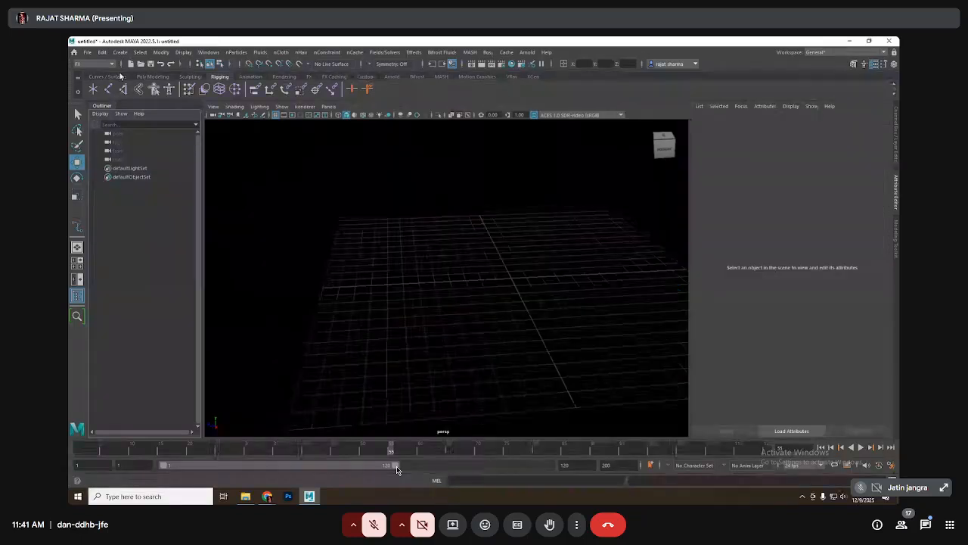
pyautogui.hotkey('ctrl', 'n')
pyautogui.click(493, 268)
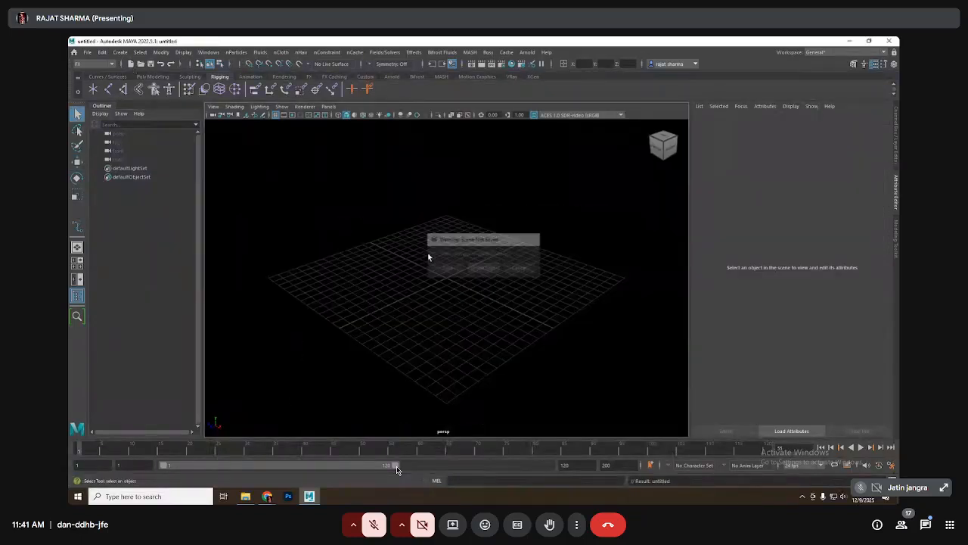
# Create a fluid pond with the default settings in the empty scene.
pyautogui.click(260, 52)
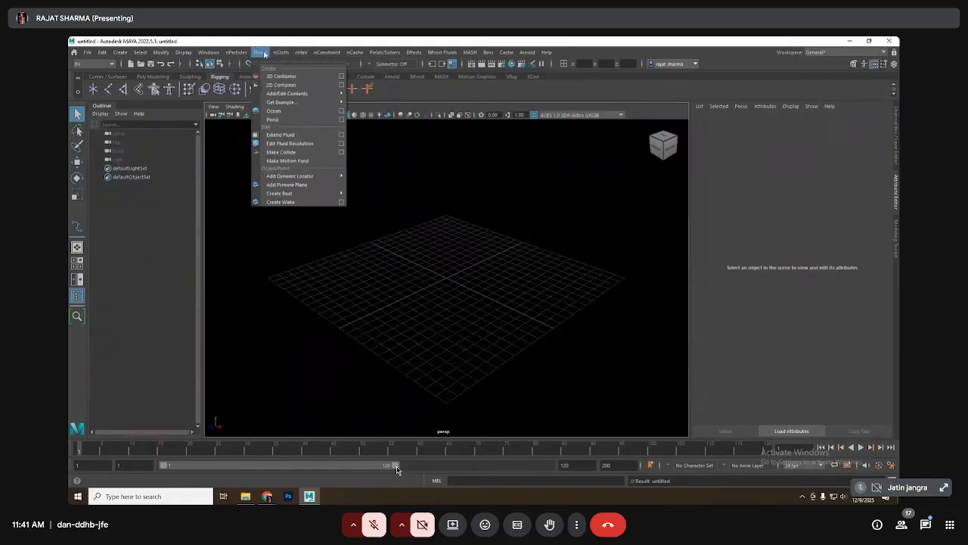
pyautogui.moveTo(279, 193)
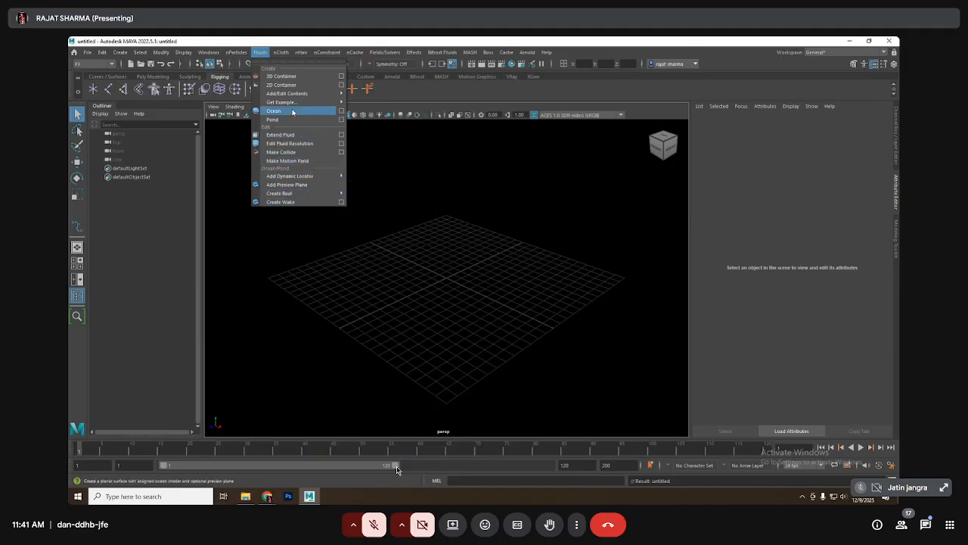
pyautogui.click(288, 122)
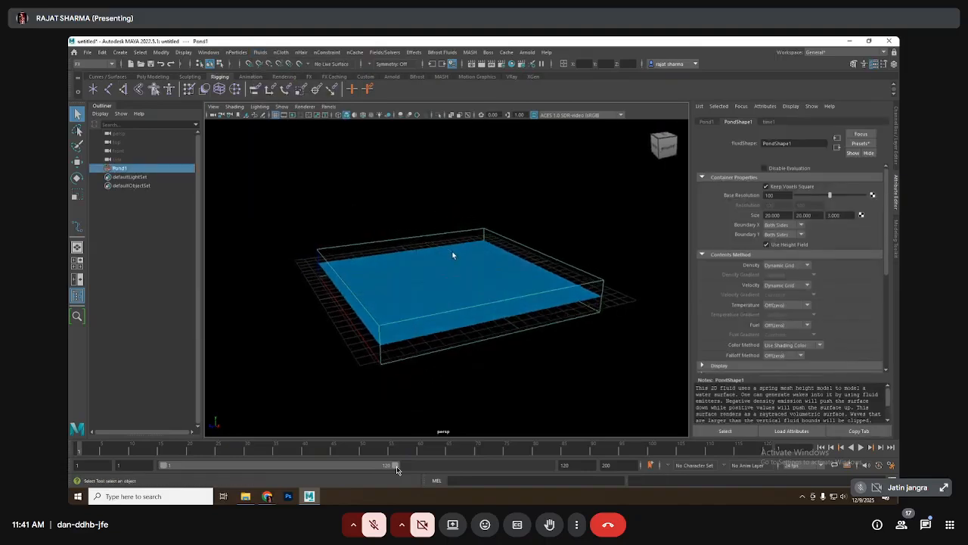
pyautogui.click(373, 188)
pyautogui.click(392, 251)
pyautogui.keyDown('alt'); pyautogui.moveTo(392, 241); pyautogui.dragTo(381, 219); pyautogui.keyUp('alt')
# Create a polygon sphere at the centre of the pond.
pyautogui.click(125, 77)
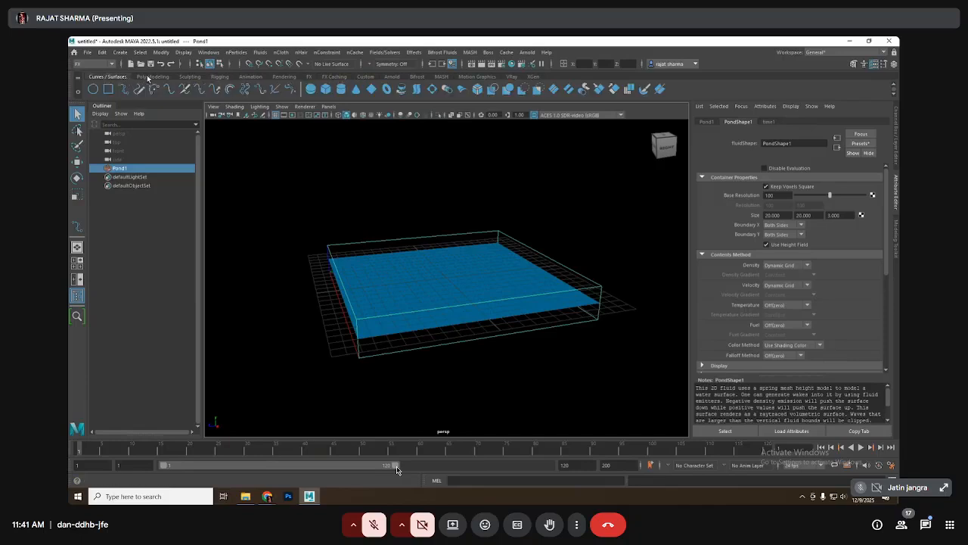
pyautogui.click(147, 78)
pyautogui.click(93, 89)
pyautogui.scroll(2, 421, 250)
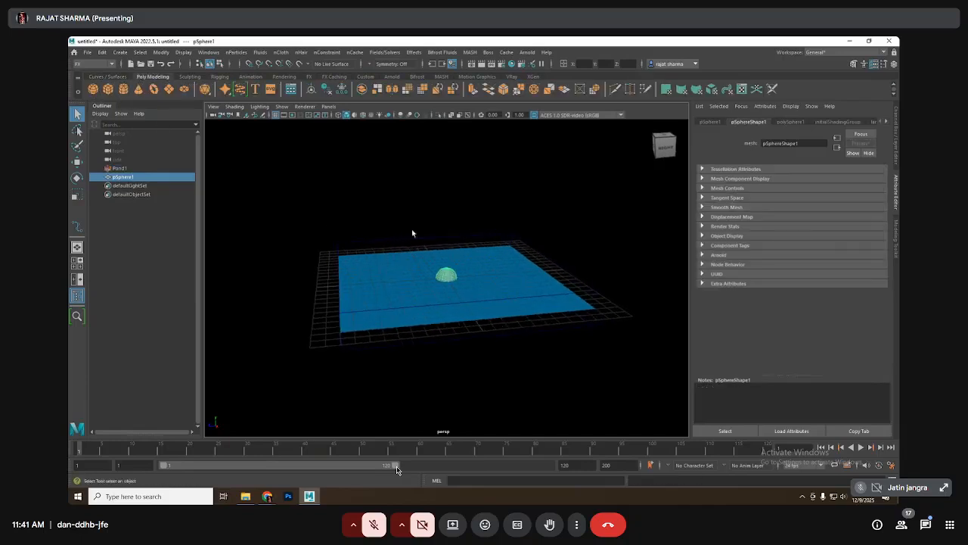
pyautogui.scroll(3, 480, 246)
# Select the sphere and the pond and apply Float Selected Object(s), then clear the selection.
pyautogui.click(481, 243)
pyautogui.click(451, 269)
pyautogui.keyDown('shift'); pyautogui.moveTo(481, 198); pyautogui.dragTo(454, 265); pyautogui.keyUp('shift')
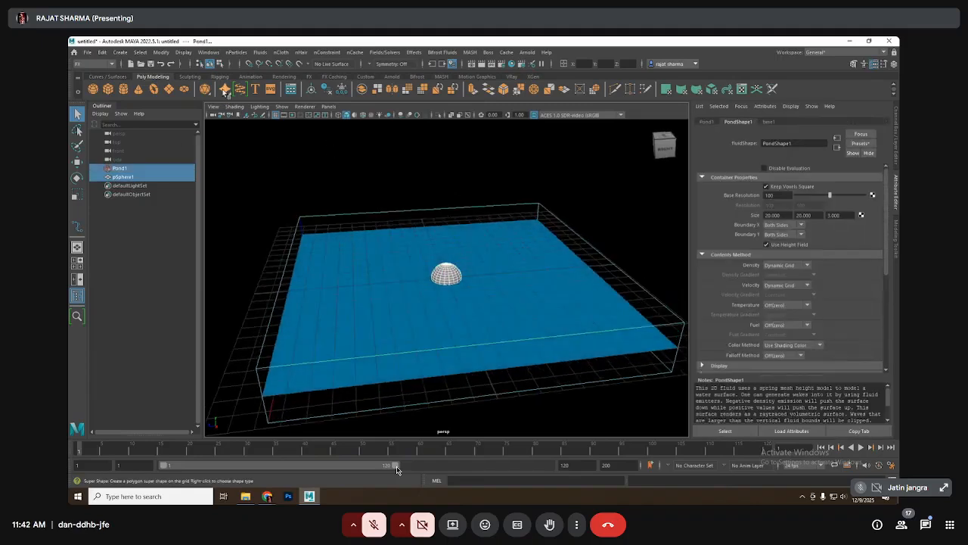
pyautogui.click(236, 52)
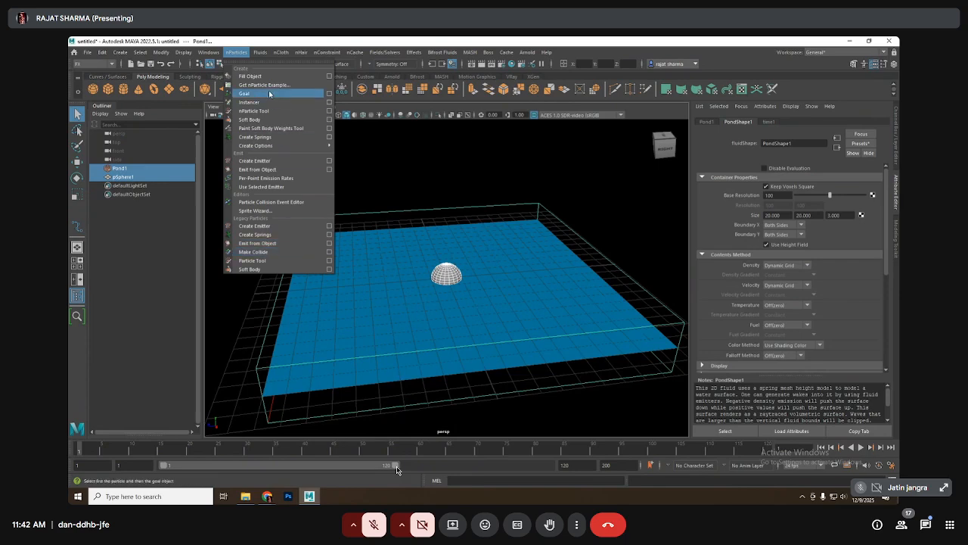
pyautogui.moveTo(259, 53)
pyautogui.moveTo(296, 199)
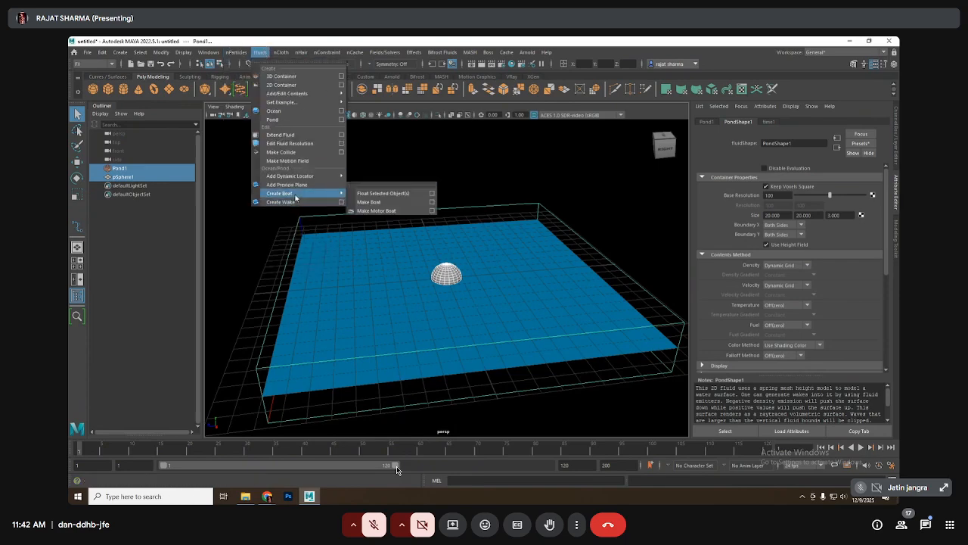
pyautogui.click(391, 196)
pyautogui.click(400, 179)
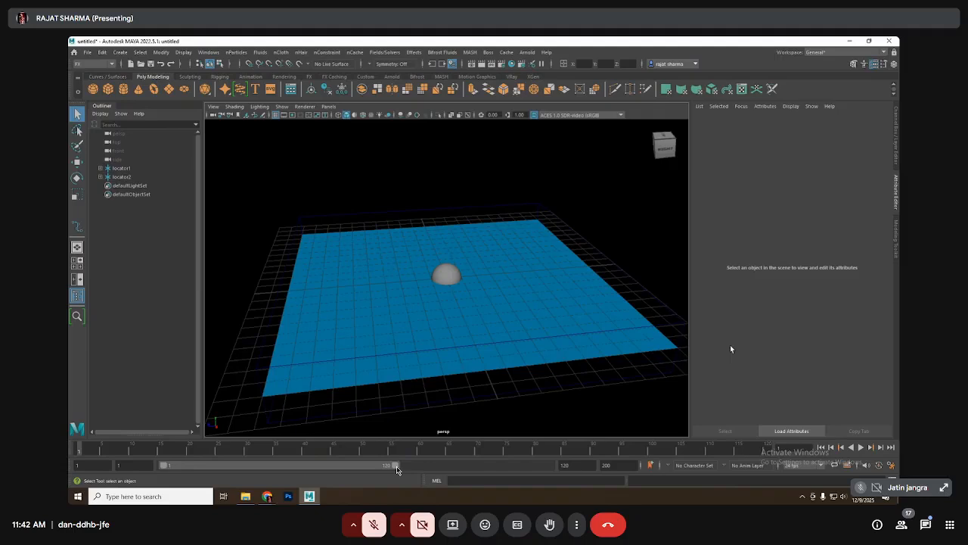
# Play the floating sphere simulation, replay it from the first frame while viewing the water from a low angle, and stop it.
pyautogui.click(861, 447)
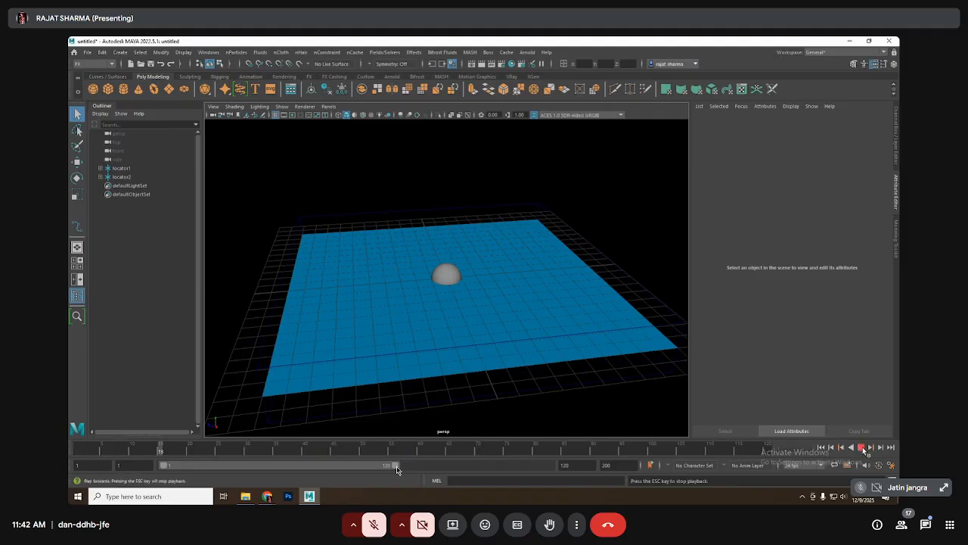
pyautogui.click(861, 448)
pyautogui.click(821, 448)
pyautogui.keyDown('alt'); pyautogui.moveTo(489, 316); pyautogui.dragTo(511, 231); pyautogui.keyUp('alt')
pyautogui.click(511, 232)
pyautogui.click(631, 252)
pyautogui.click(861, 448)
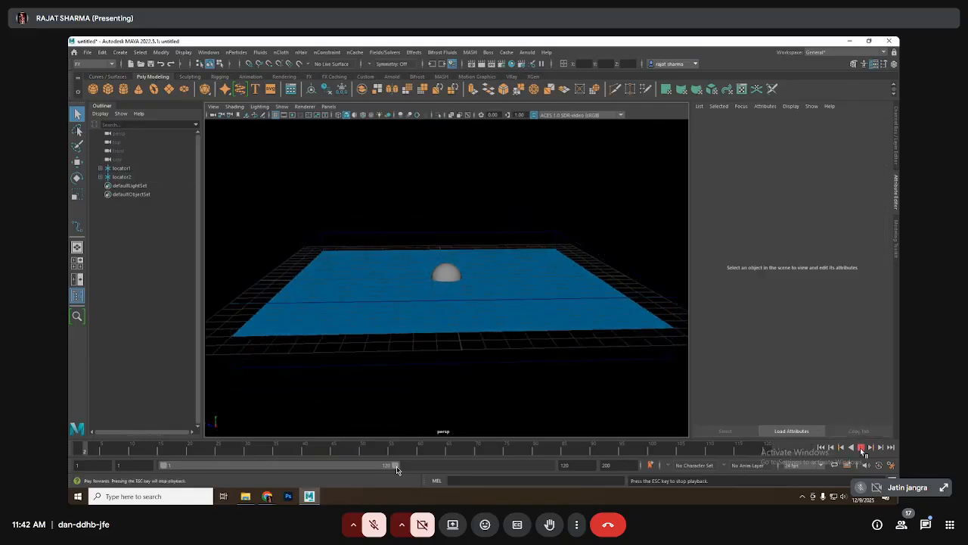
pyautogui.click(862, 450)
# Nudge the pond slightly downward along its vertical axis and play the simulation briefly.
pyautogui.moveTo(507, 180); pyautogui.dragTo(523, 241)
pyautogui.press('w')
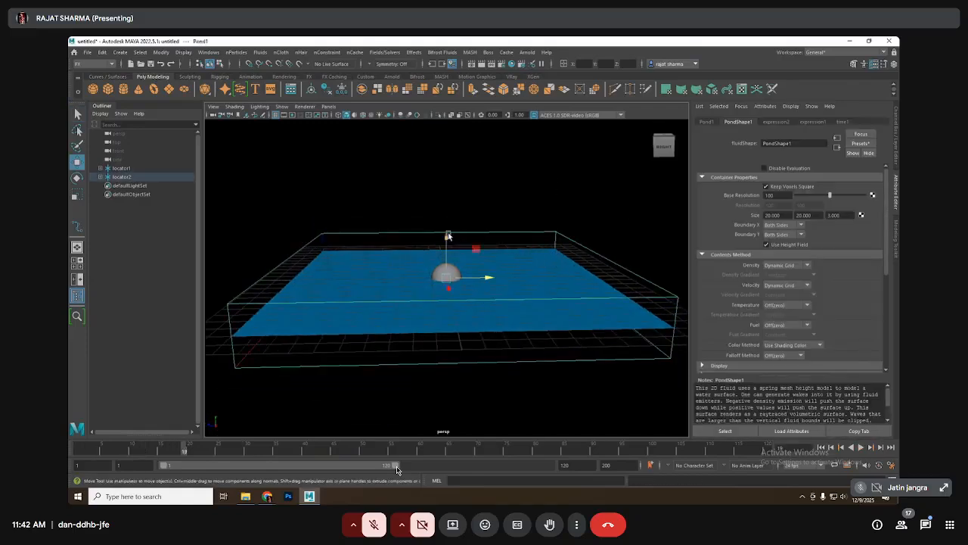
pyautogui.moveTo(446, 235); pyautogui.dragTo(447, 238)
pyautogui.click(862, 448)
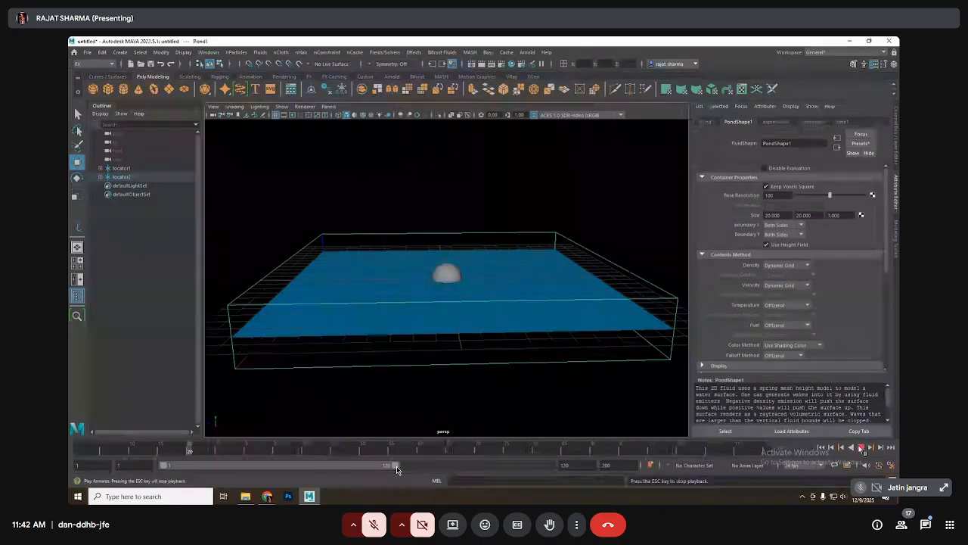
pyautogui.click(861, 448)
# Create a wake on the selected pond and play the simulation to test it.
pyautogui.click(448, 272)
pyautogui.moveTo(510, 203); pyautogui.dragTo(521, 227)
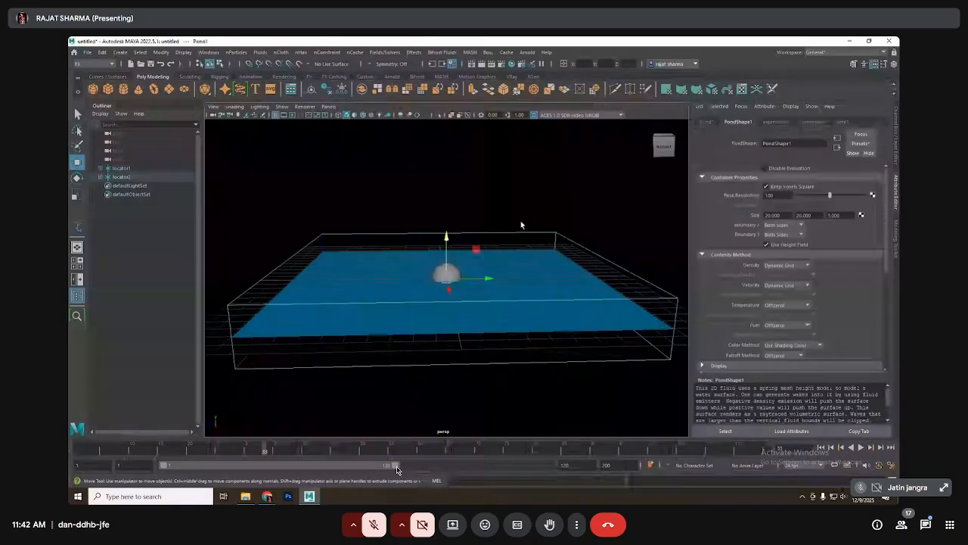
pyautogui.click(260, 52)
pyautogui.click(296, 202)
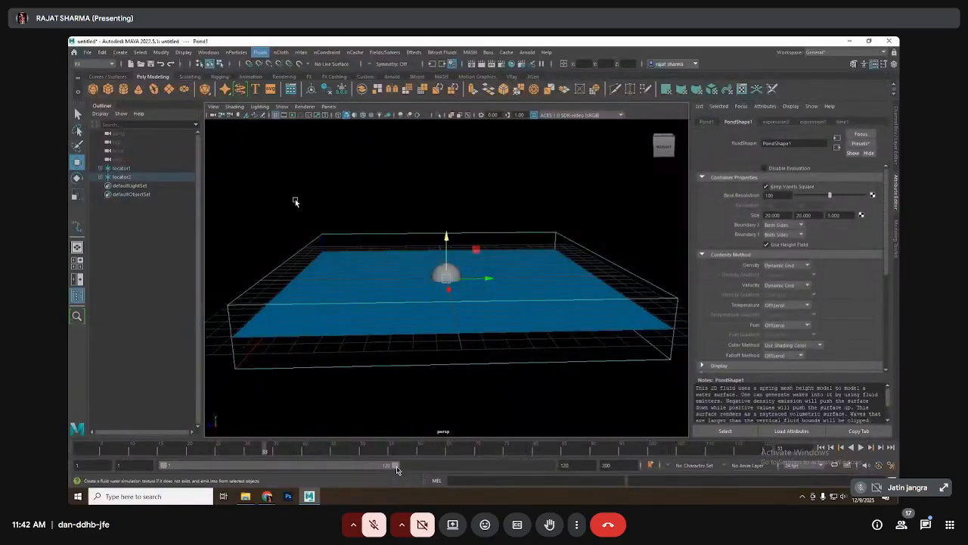
pyautogui.click(861, 448)
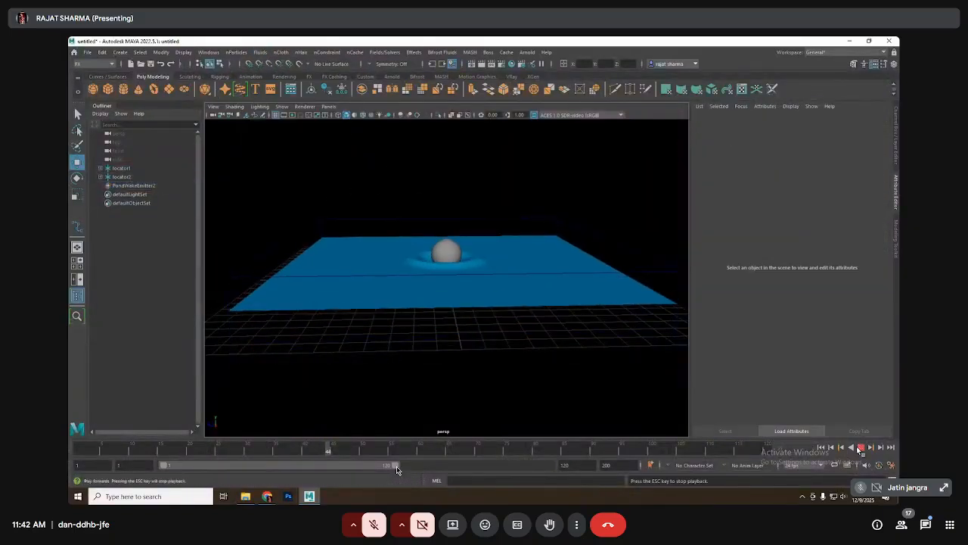
pyautogui.click(861, 448)
# Try moving the floating sphere about 2.3 units along negative Z, and undo the move.
pyautogui.keyDown('alt'); pyautogui.moveTo(457, 315); pyautogui.dragTo(461, 314); pyautogui.keyUp('alt')
pyautogui.click(448, 259)
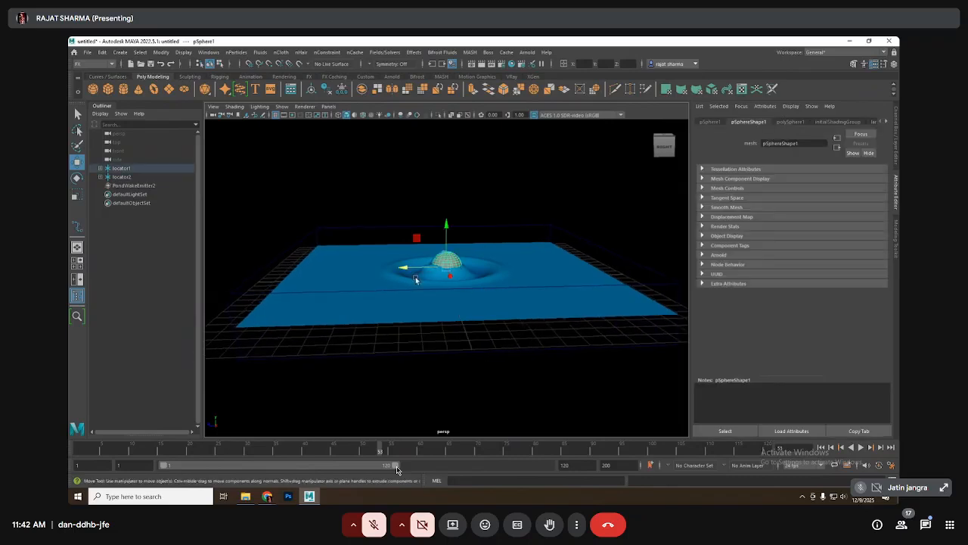
pyautogui.moveTo(404, 268); pyautogui.dragTo(442, 269)
pyautogui.hotkey('ctrl', 'z')
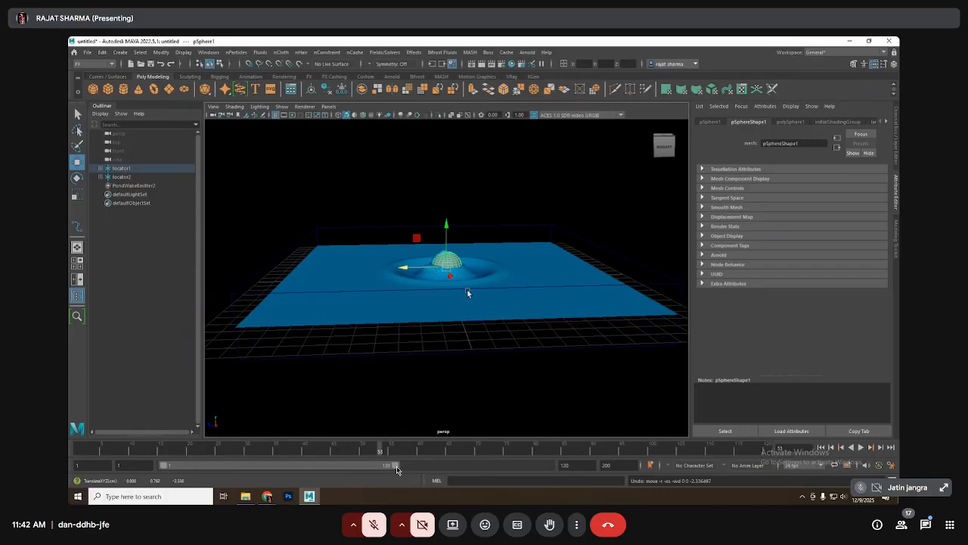
# Play the simulation to examine the ripples around the floating sphere, and return to the first frame.
pyautogui.click(862, 447)
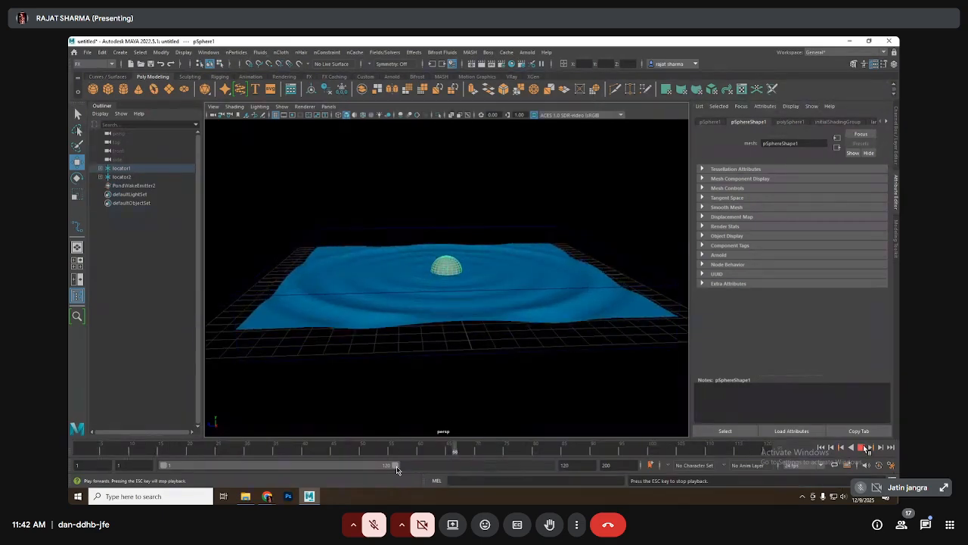
pyautogui.click(867, 448)
pyautogui.click(821, 447)
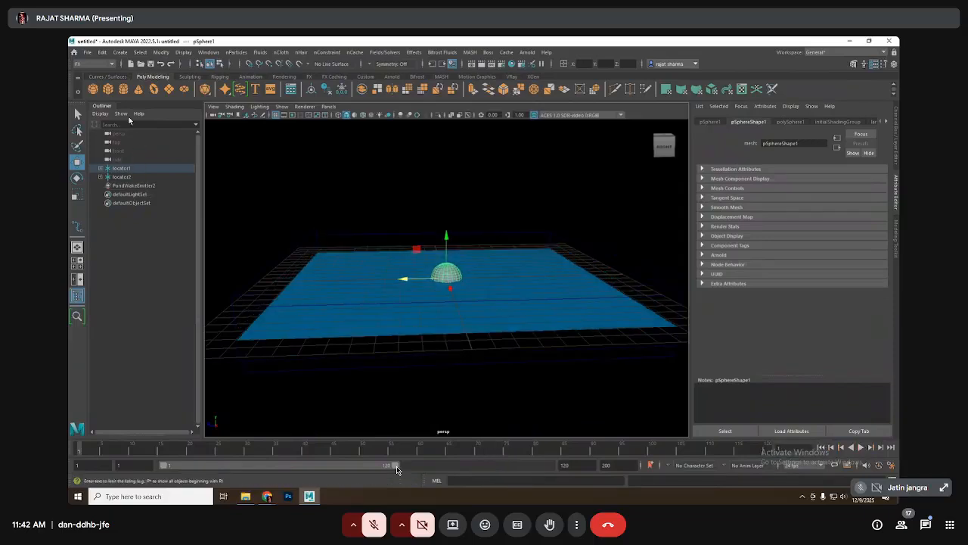
# Start a new scene without saving and create an ocean with the default settings.
pyautogui.click(131, 64)
pyautogui.click(481, 268)
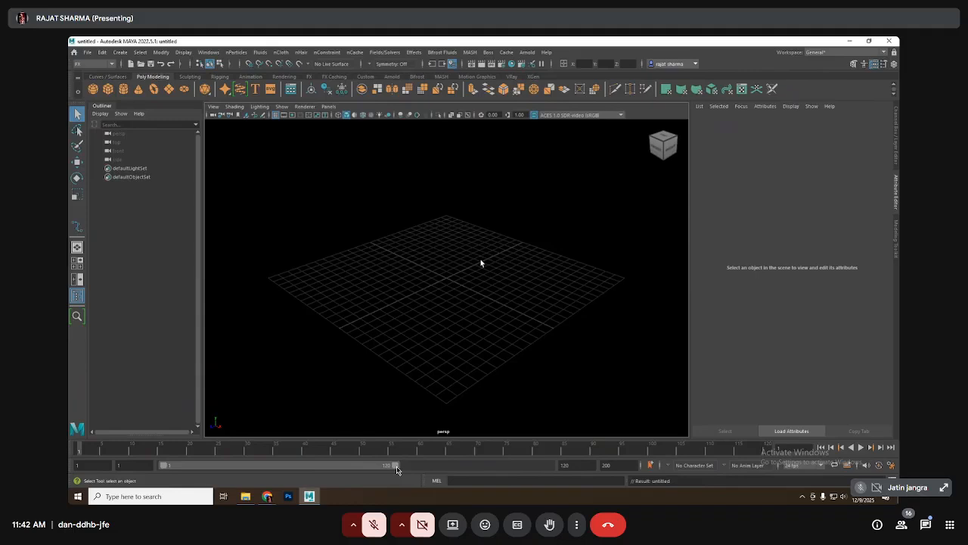
pyautogui.click(260, 53)
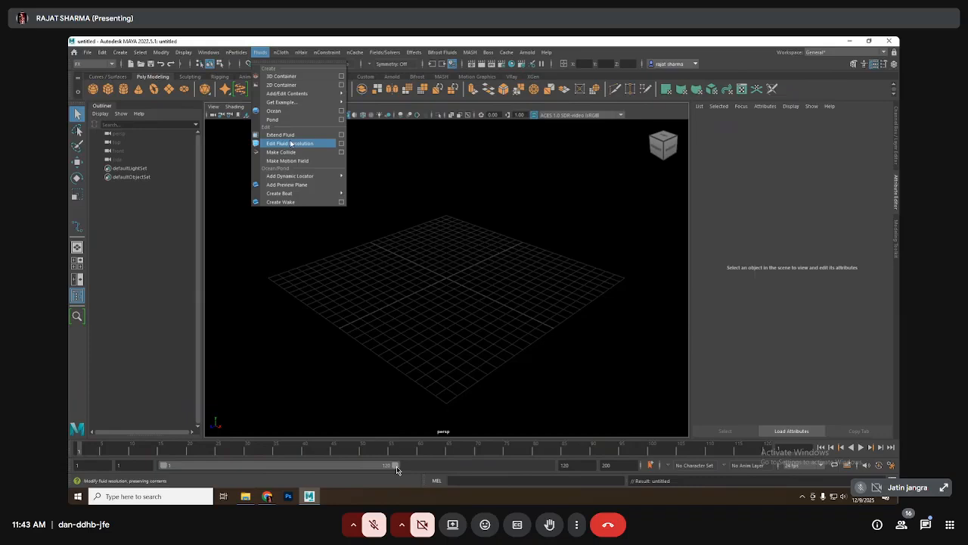
pyautogui.click(295, 112)
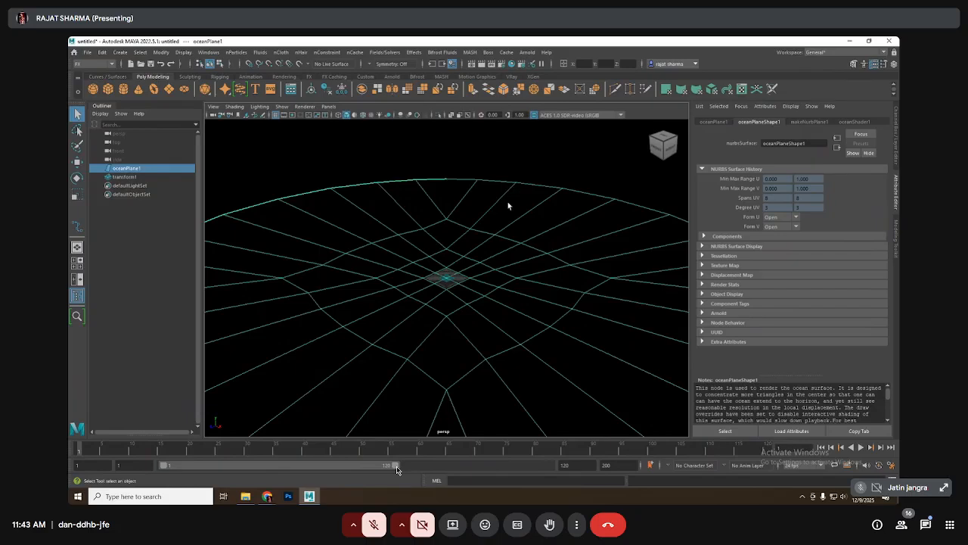
# Examine the ocean's preview plane up close, play its wave animation, and return to the first frame.
pyautogui.click(563, 175)
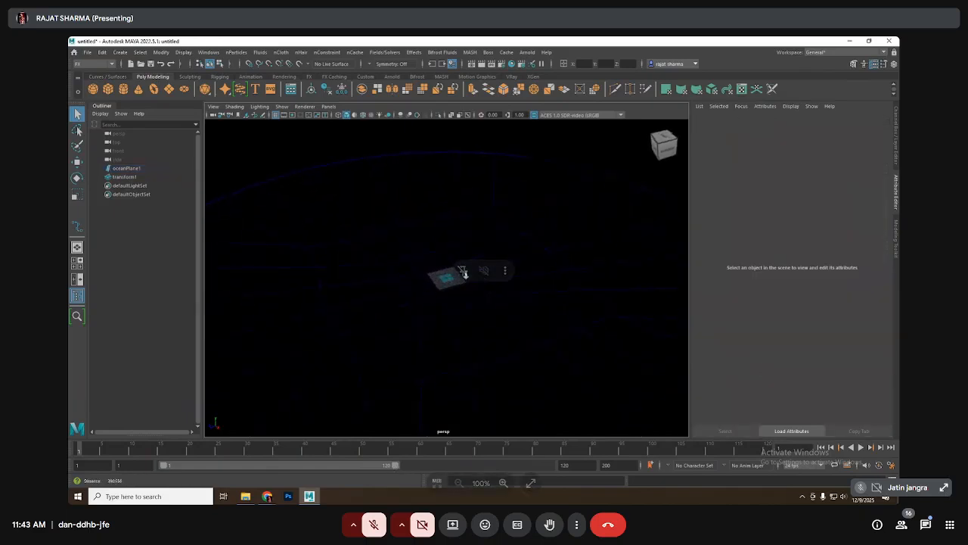
pyautogui.keyDown('alt'); pyautogui.moveTo(462, 273); pyautogui.dragTo(450, 227, button='right'); pyautogui.keyUp('alt')
pyautogui.moveTo(522, 177); pyautogui.dragTo(547, 223)
pyautogui.keyDown('alt'); pyautogui.moveTo(466, 242); pyautogui.dragTo(599, 288, button='right'); pyautogui.keyUp('alt')
pyautogui.keyDown('alt'); pyautogui.moveTo(599, 287); pyautogui.dragTo(592, 256); pyautogui.keyUp('alt')
pyautogui.keyDown('alt'); pyautogui.moveTo(497, 290); pyautogui.dragTo(551, 280, button='right'); pyautogui.keyUp('alt')
pyautogui.keyDown('alt'); pyautogui.moveTo(551, 280); pyautogui.dragTo(547, 250); pyautogui.keyUp('alt')
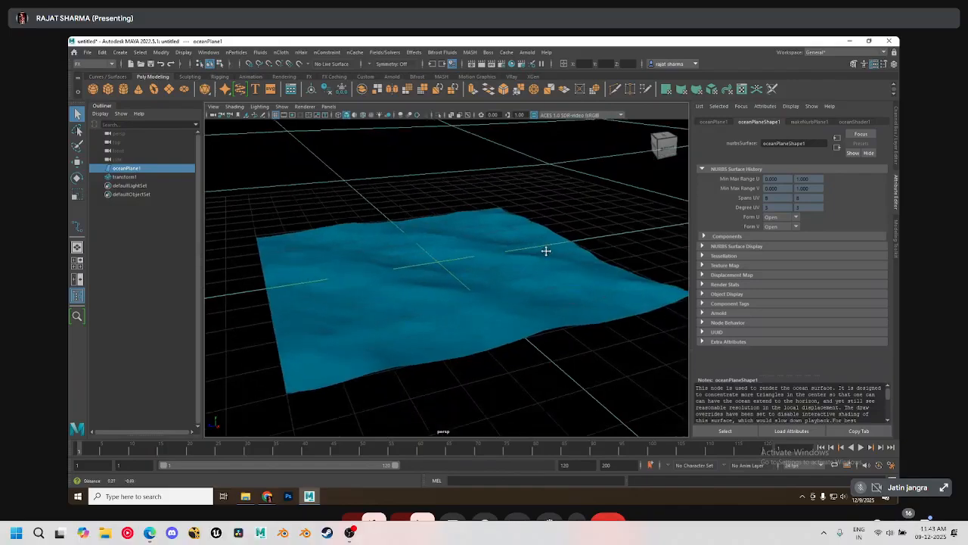
pyautogui.scroll(-2, 571, 332)
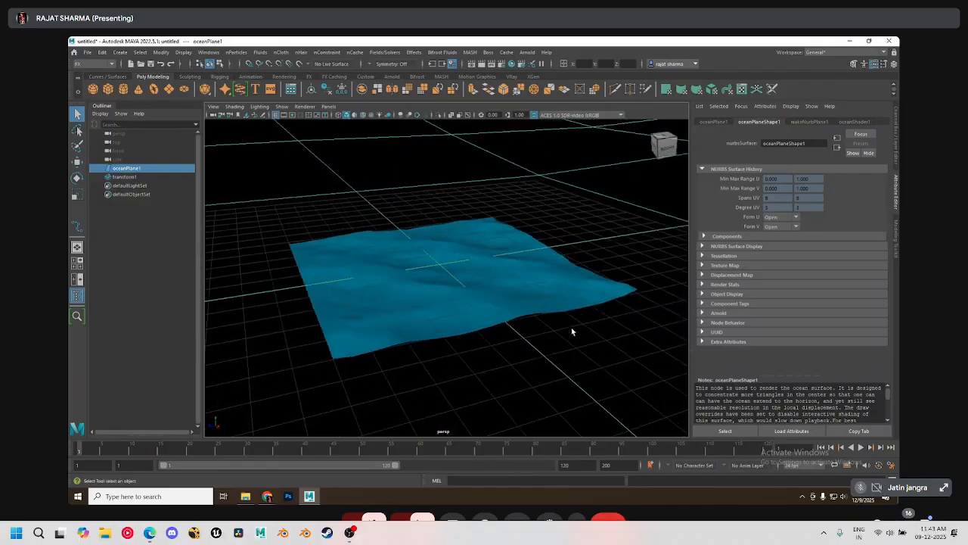
pyautogui.keyDown('alt'); pyautogui.moveTo(573, 331); pyautogui.dragTo(714, 240, button='right'); pyautogui.keyUp('alt')
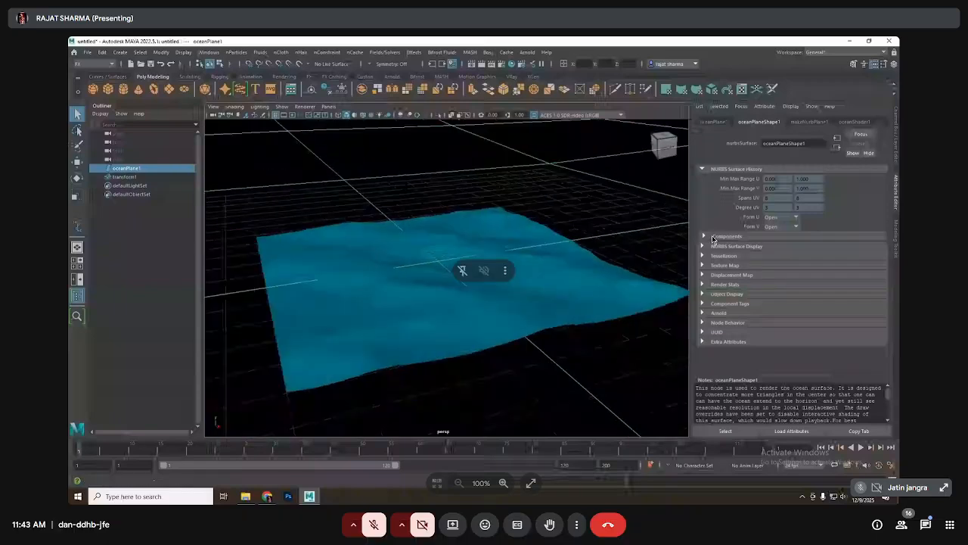
pyautogui.click(861, 447)
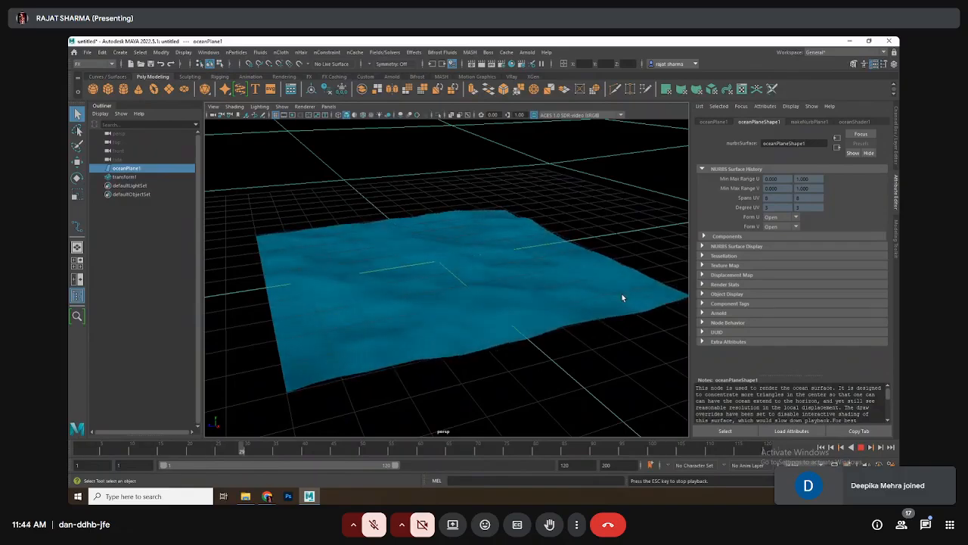
pyautogui.click(860, 448)
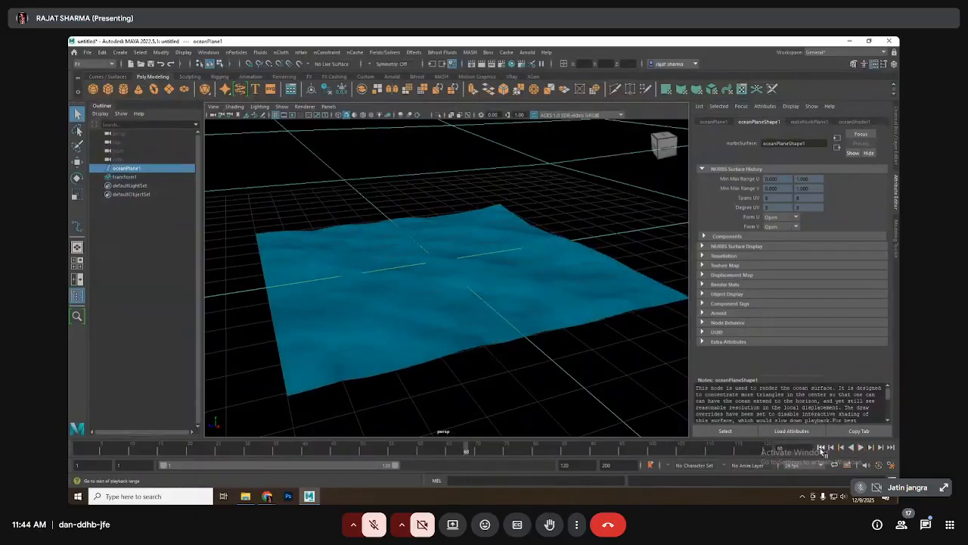
pyautogui.click(822, 447)
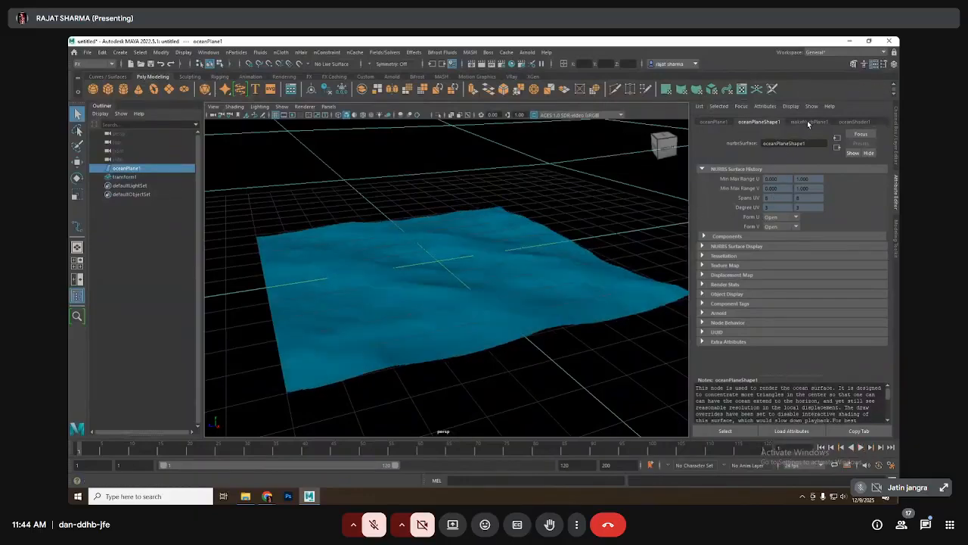
# Open the ocean shader's settings and expand its Ocean Attributes.
pyautogui.click(853, 122)
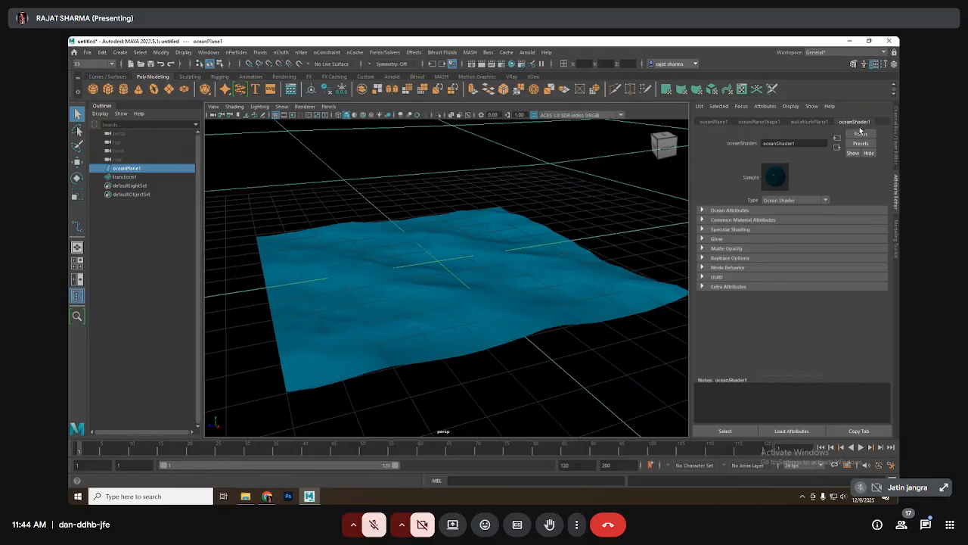
pyautogui.click(713, 210)
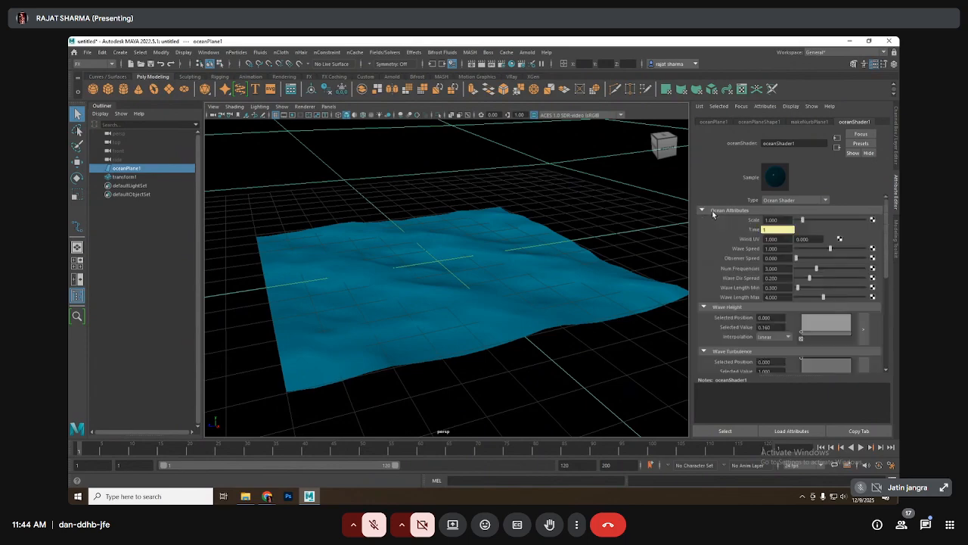
# Try a Scale of 1.3 for the ocean shader, and undo the change.
pyautogui.moveTo(802, 220); pyautogui.dragTo(806, 223)
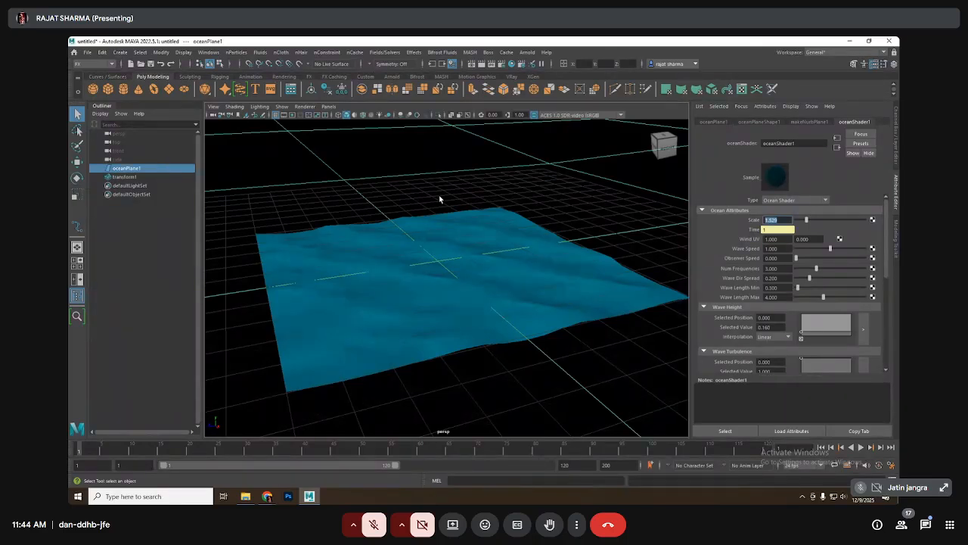
pyautogui.write('1.3')
pyautogui.press('Return')
pyautogui.hotkey('ctrl', 'z')
# View the whole ocean surface from a low angle and set the scene's renderer to Maya Software.
pyautogui.scroll(-10, 471, 296)
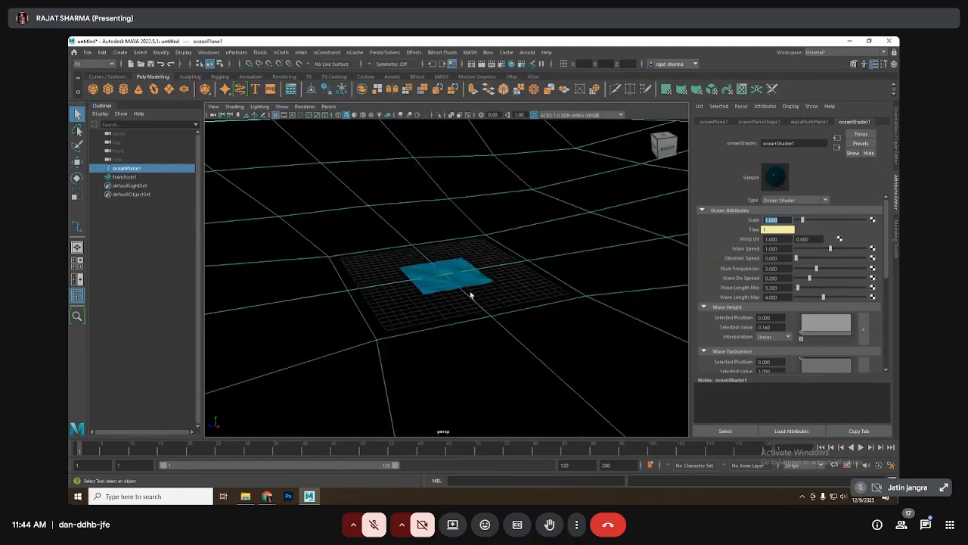
pyautogui.keyDown('alt'); pyautogui.moveTo(472, 298); pyautogui.dragTo(516, 279); pyautogui.keyUp('alt')
pyautogui.scroll(5, 515, 280)
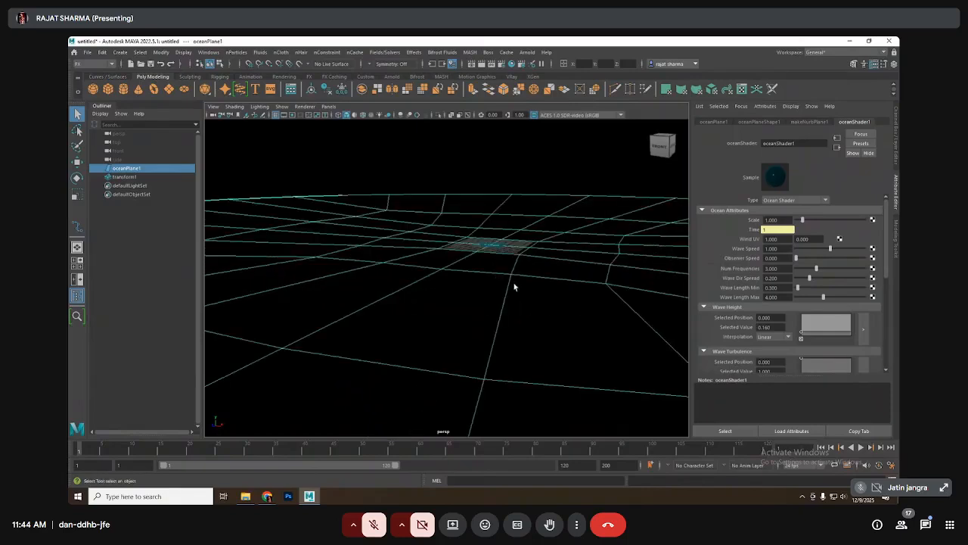
pyautogui.click(502, 65)
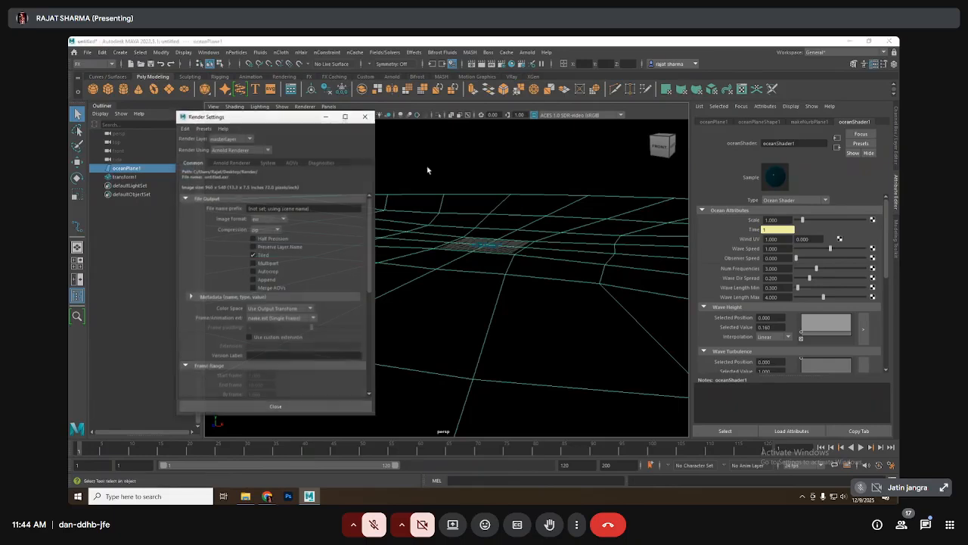
pyautogui.click(250, 150)
pyautogui.click(251, 151)
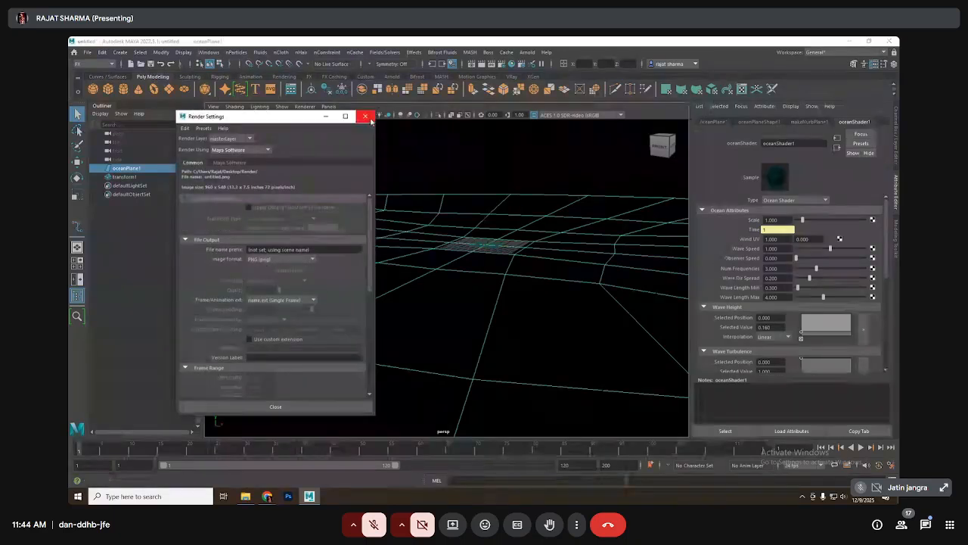
pyautogui.click(365, 115)
# Render the ocean view, keep the image for comparison, and minimize the render window.
pyautogui.click(491, 64)
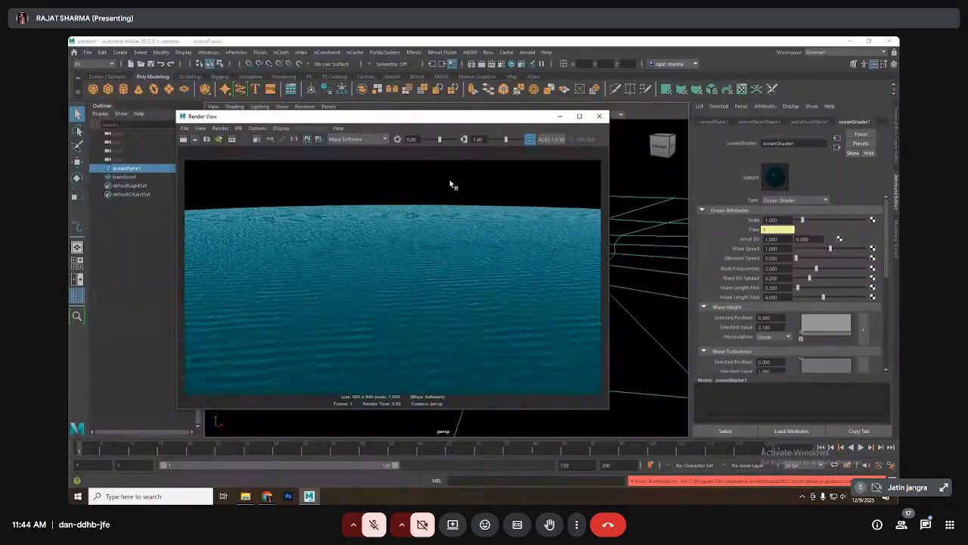
pyautogui.click(308, 139)
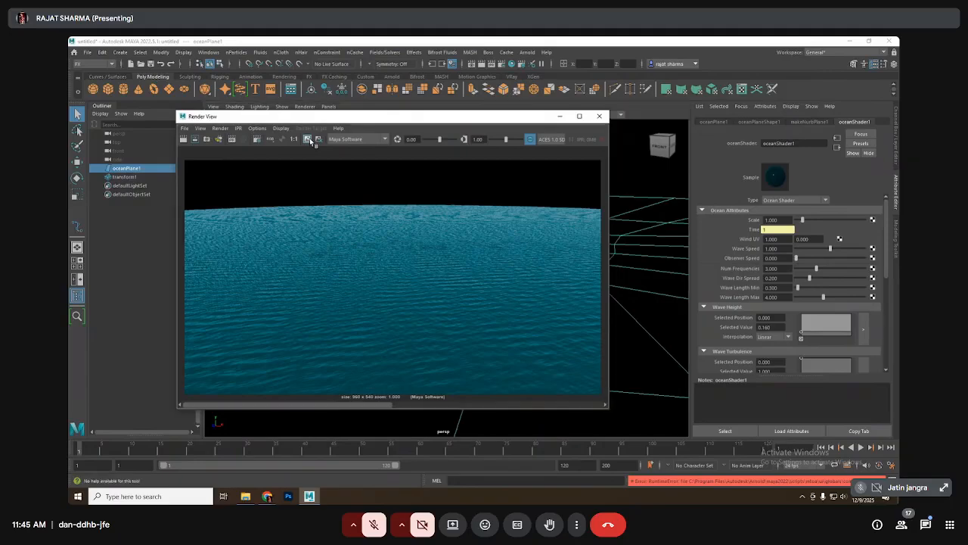
pyautogui.click(559, 116)
# Set the ocean shader's Scale to 1.5 and its second Wind UV value to 1.
pyautogui.moveTo(783, 220); pyautogui.dragTo(316, 322)
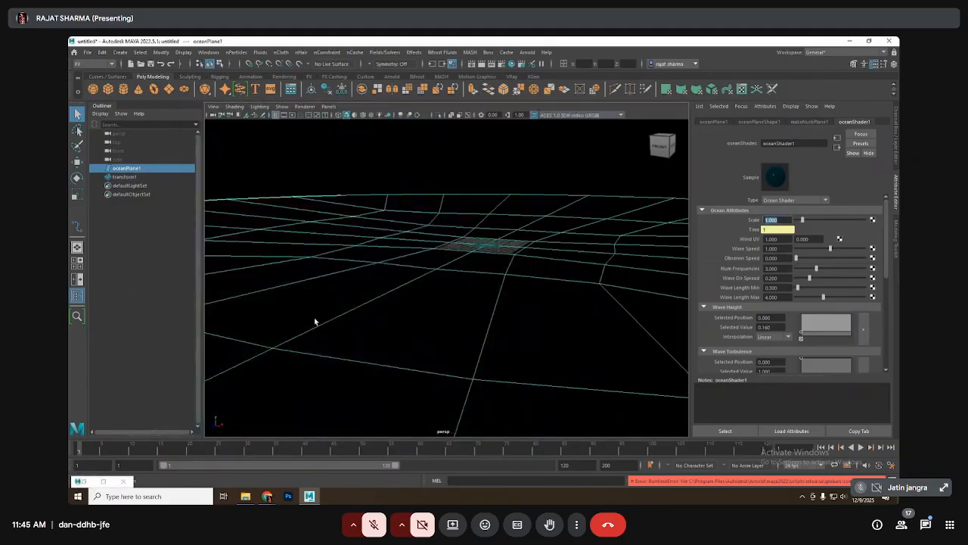
pyautogui.write('1.5')
pyautogui.press('Return')
pyautogui.moveTo(811, 240); pyautogui.dragTo(798, 239)
pyautogui.write('1')
pyautogui.press('Return')
# Set the ocean shader's Wave Length Max to 30 and render the ocean again.
pyautogui.click(786, 250)
pyautogui.click(774, 258)
pyautogui.click(785, 269)
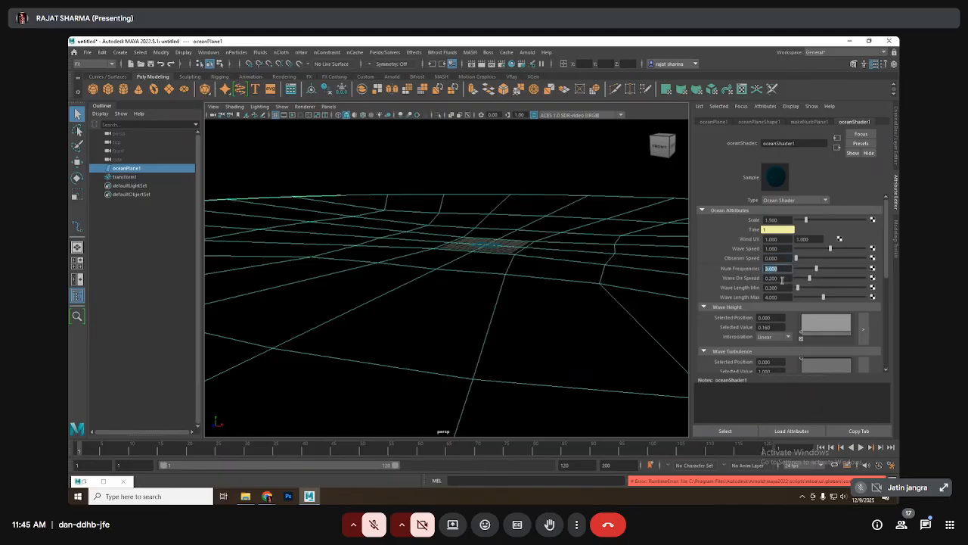
pyautogui.click(782, 279)
pyautogui.press('Tab')
pyautogui.press('Tab')
pyautogui.write('50')
pyautogui.press('Return')
pyautogui.click(479, 64)
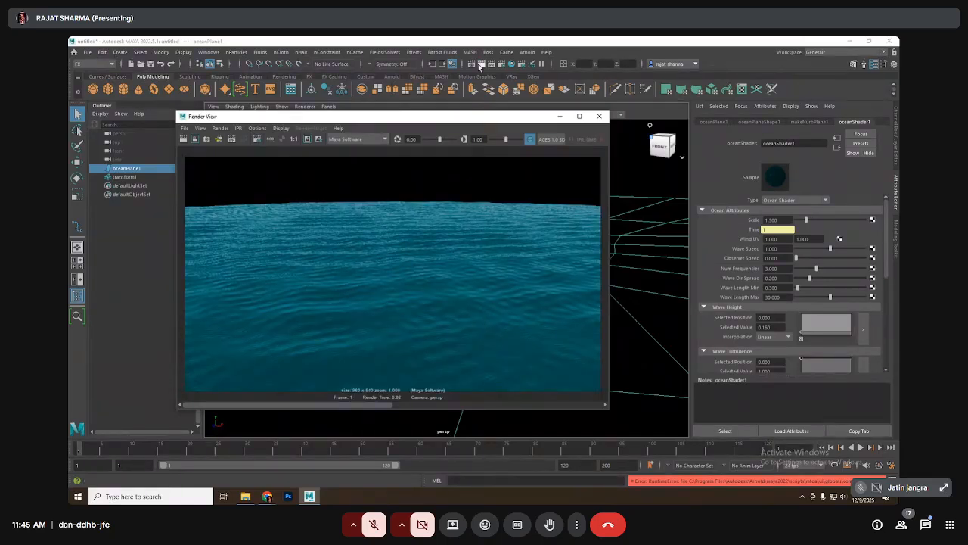
# Set Wave Length Max to 10, render a test region near the horizon, and re-render the full frame.
pyautogui.click(779, 297)
pyautogui.write('10')
pyautogui.press('Return')
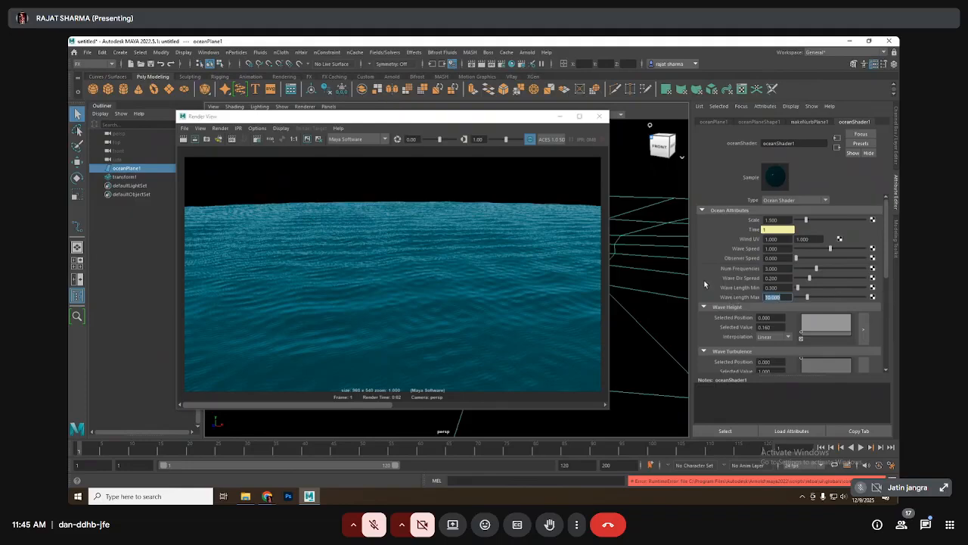
pyautogui.moveTo(248, 196); pyautogui.dragTo(322, 247)
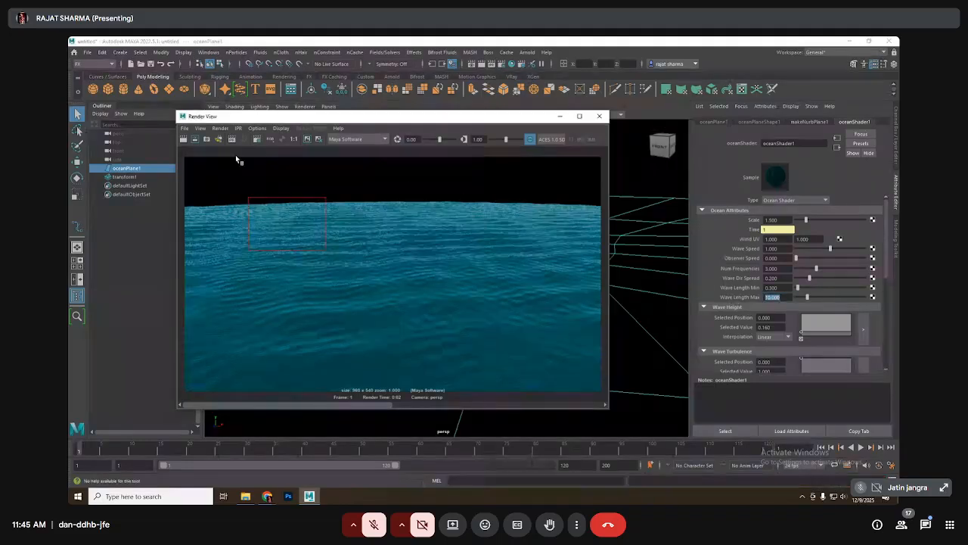
pyautogui.click(196, 140)
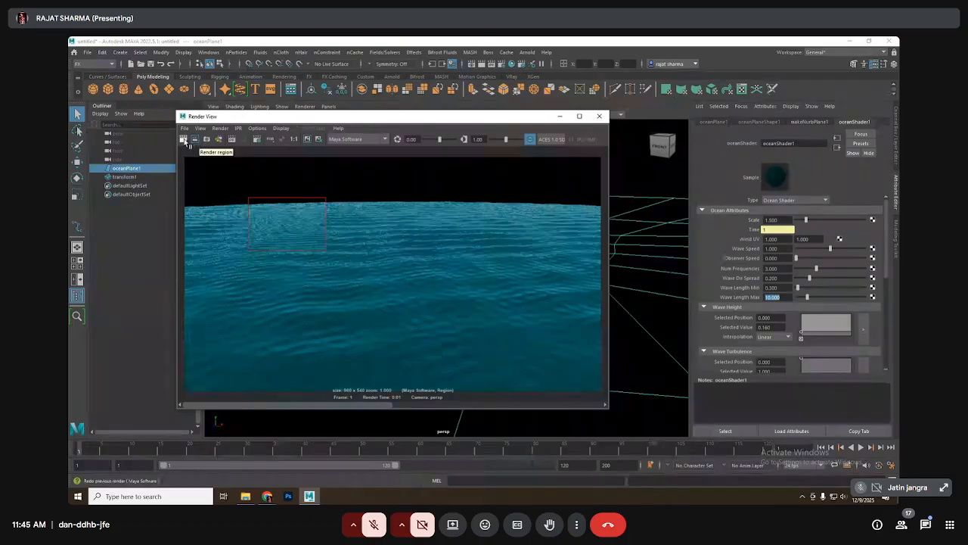
pyautogui.click(183, 139)
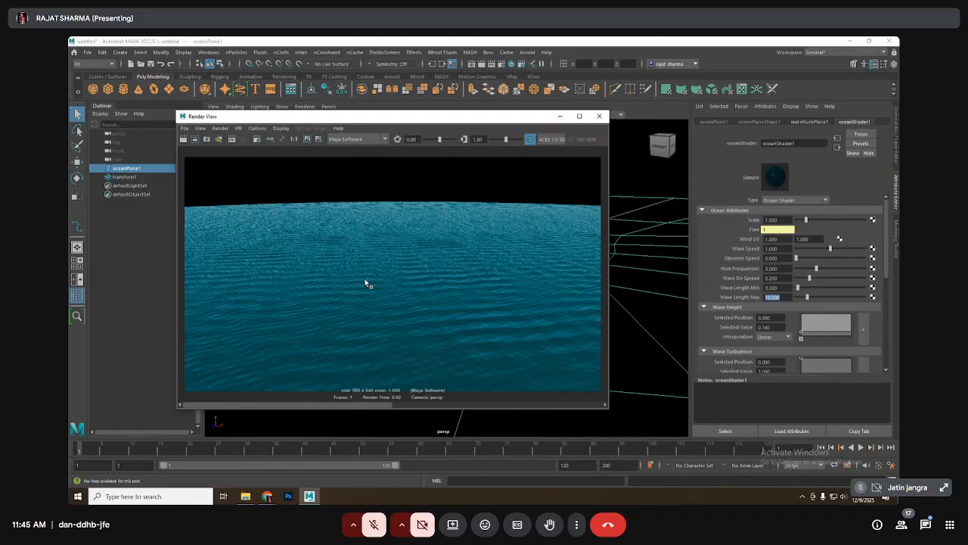
# Set the ocean shader's Num Frequencies to 6 and re-render the ocean.
pyautogui.click(784, 268)
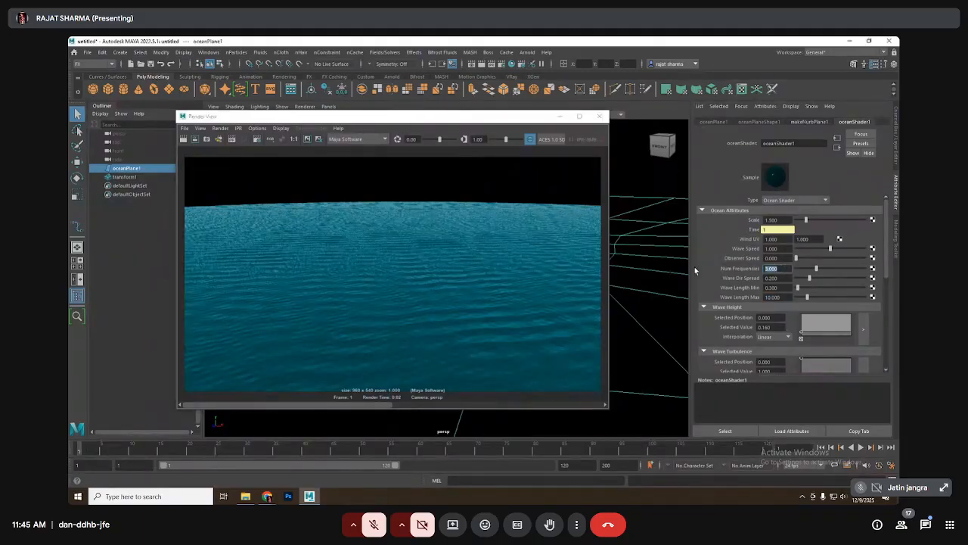
pyautogui.write('6')
pyautogui.press('Return')
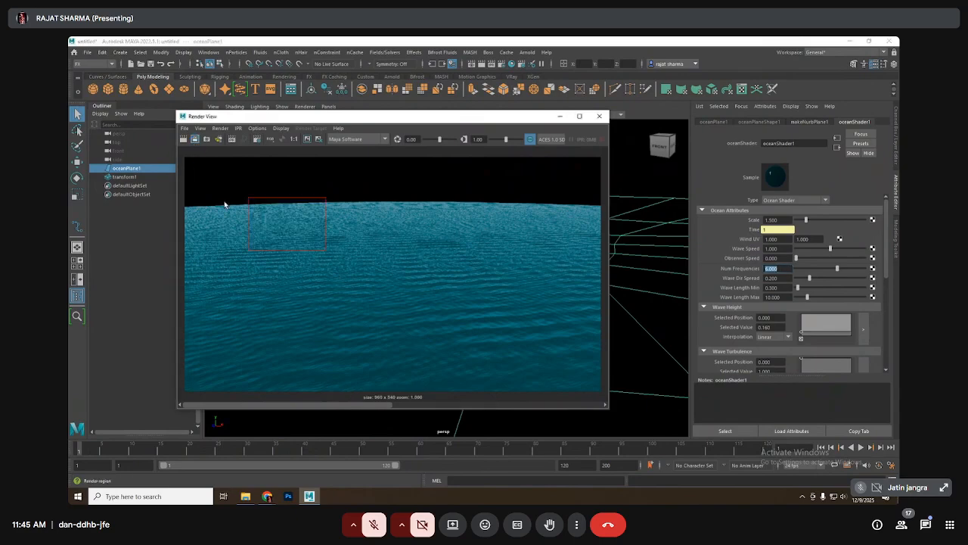
pyautogui.click(195, 139)
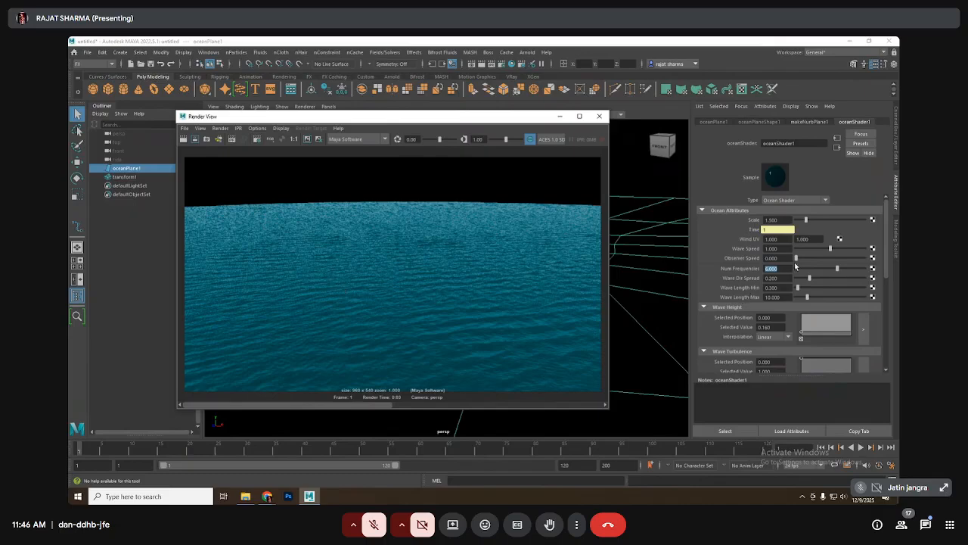
# Set Wave Length Max to 15, re-render the ocean, and keep the rendered image.
pyautogui.moveTo(786, 270); pyautogui.dragTo(765, 296)
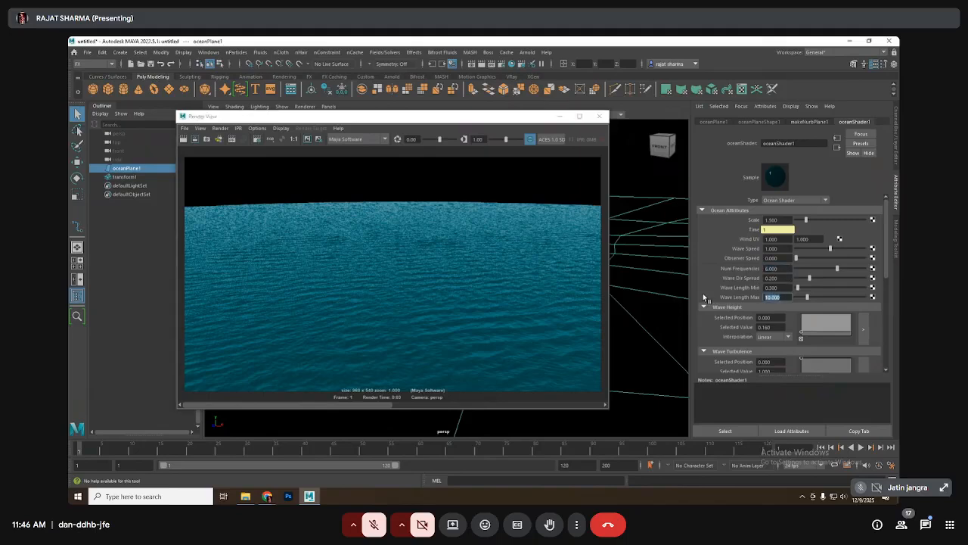
pyautogui.write('15')
pyautogui.press('Return')
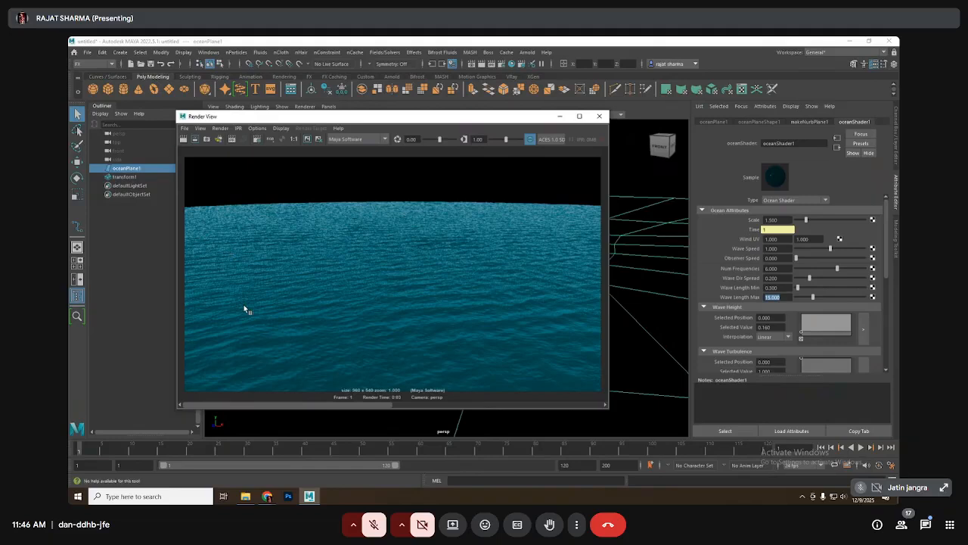
pyautogui.click(307, 141)
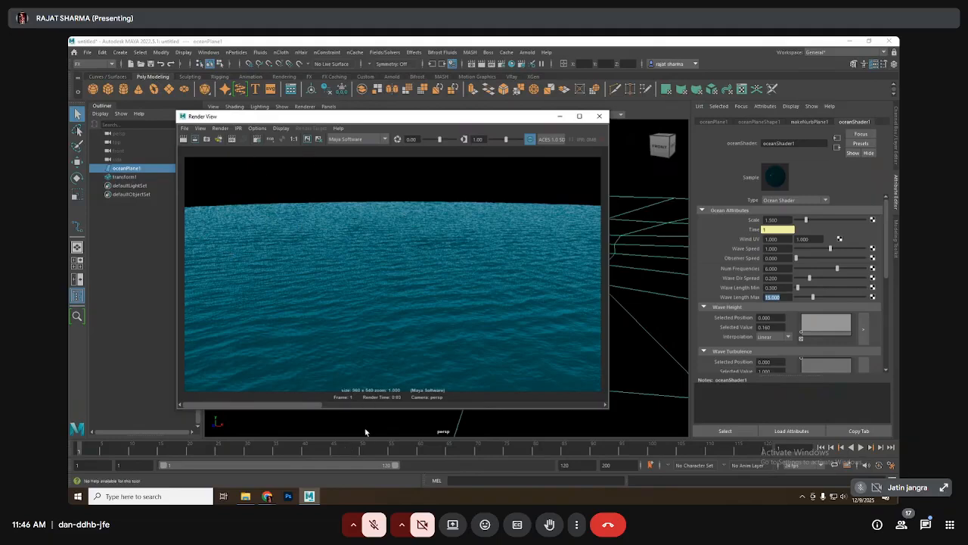
# Compare the new ocean render with the earlier stored renders.
pyautogui.moveTo(370, 405); pyautogui.dragTo(582, 407)
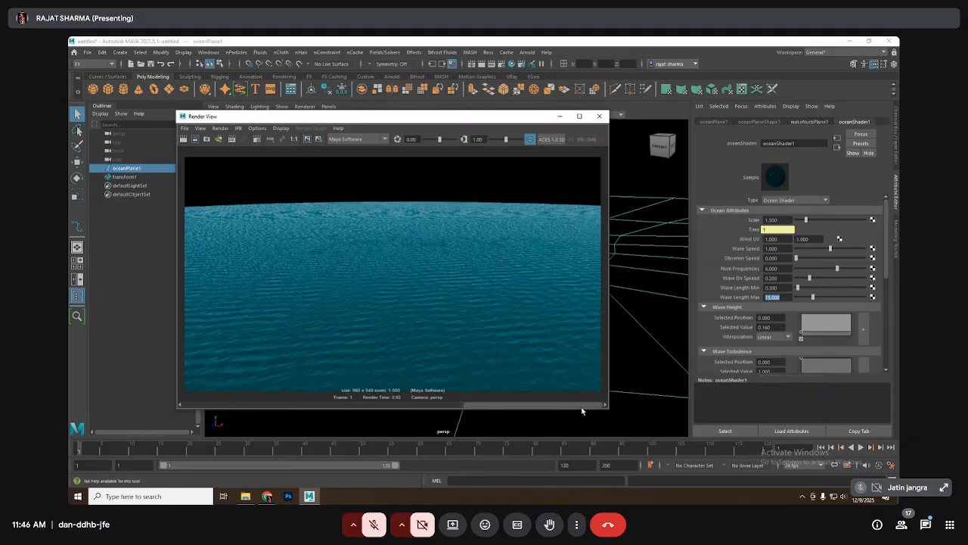
pyautogui.click(394, 406)
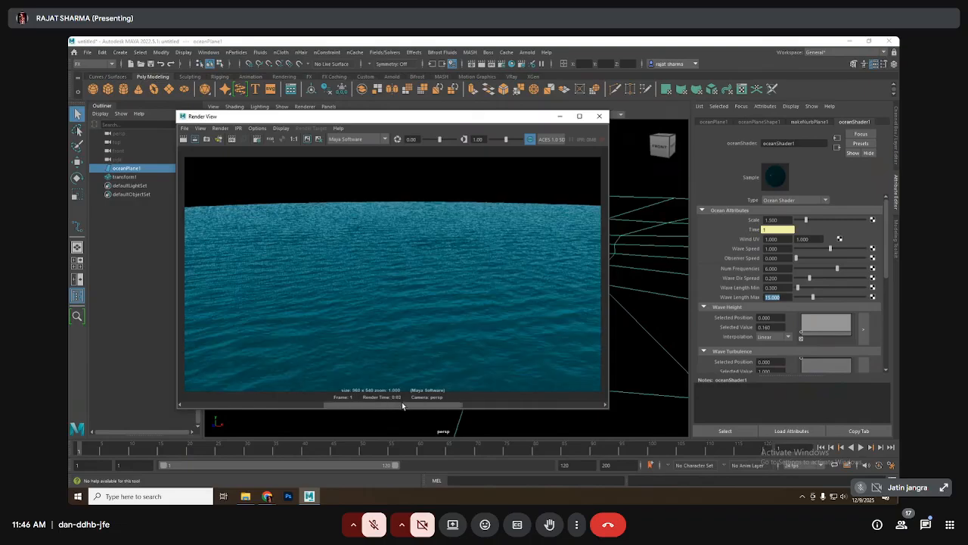
pyautogui.moveTo(402, 406); pyautogui.dragTo(243, 401)
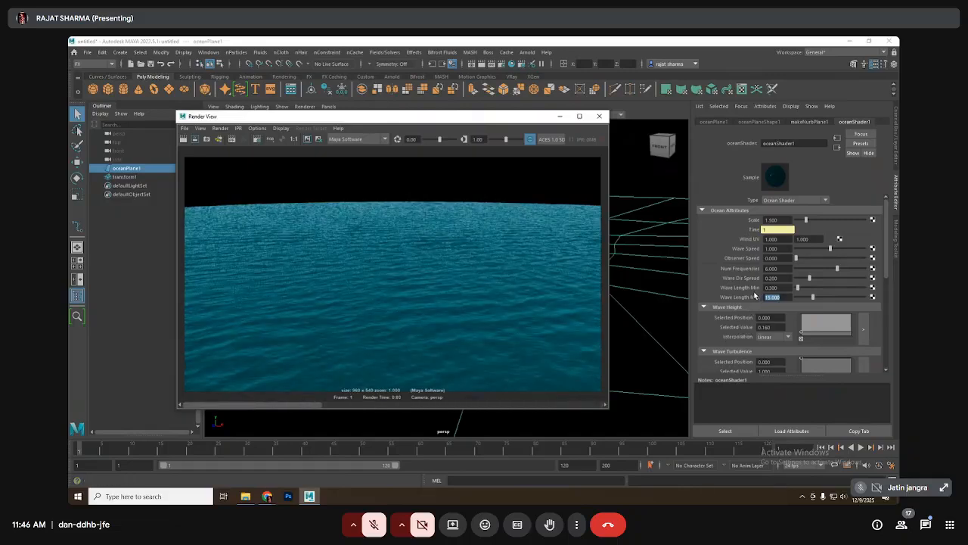
# Raise the Wave Height curve's selected value to 0.22 and re-render the ocean.
pyautogui.scroll(-2, 742, 316)
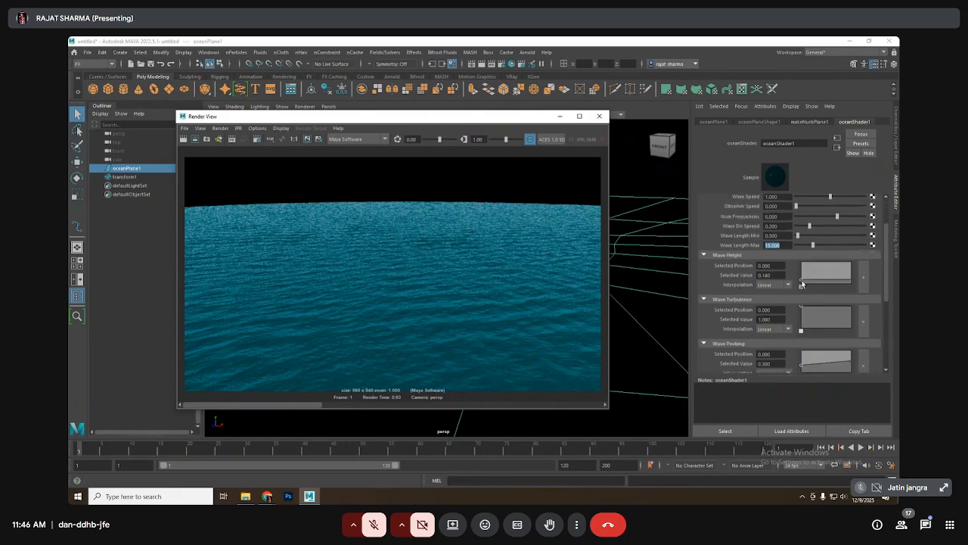
pyautogui.moveTo(799, 284); pyautogui.dragTo(799, 281)
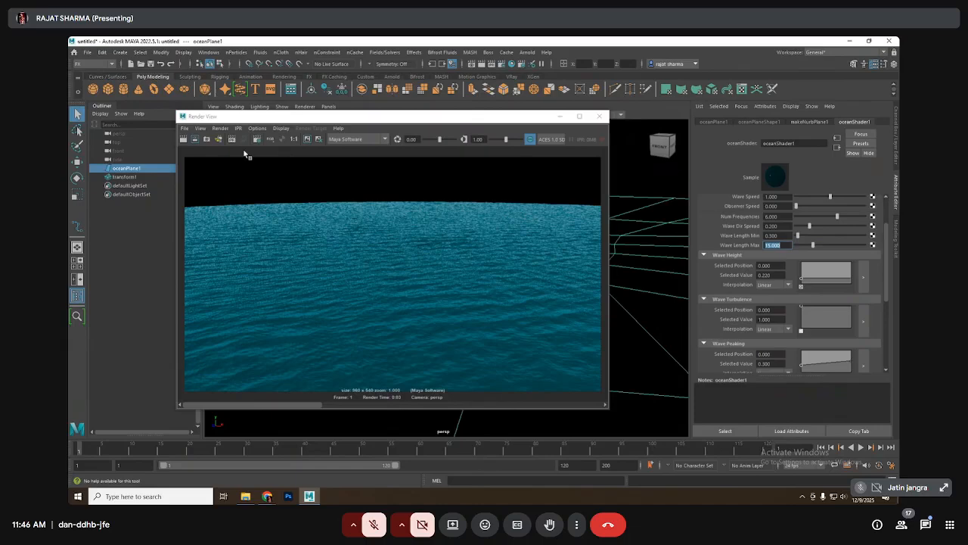
pyautogui.click(184, 139)
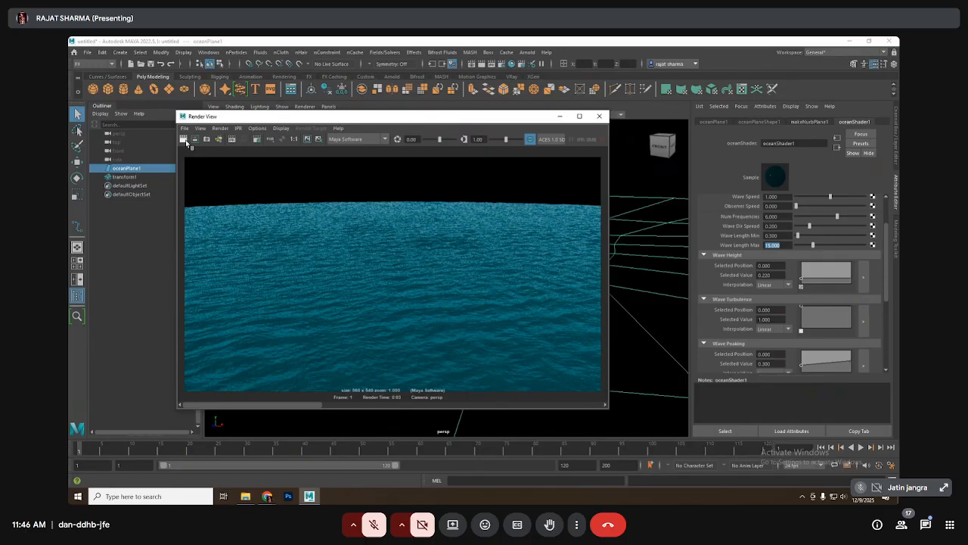
# Set the Wave Turbulence selected value to 1.5, then render a test region and the full frame.
pyautogui.click(771, 321)
pyautogui.write('1.5')
pyautogui.press('Return')
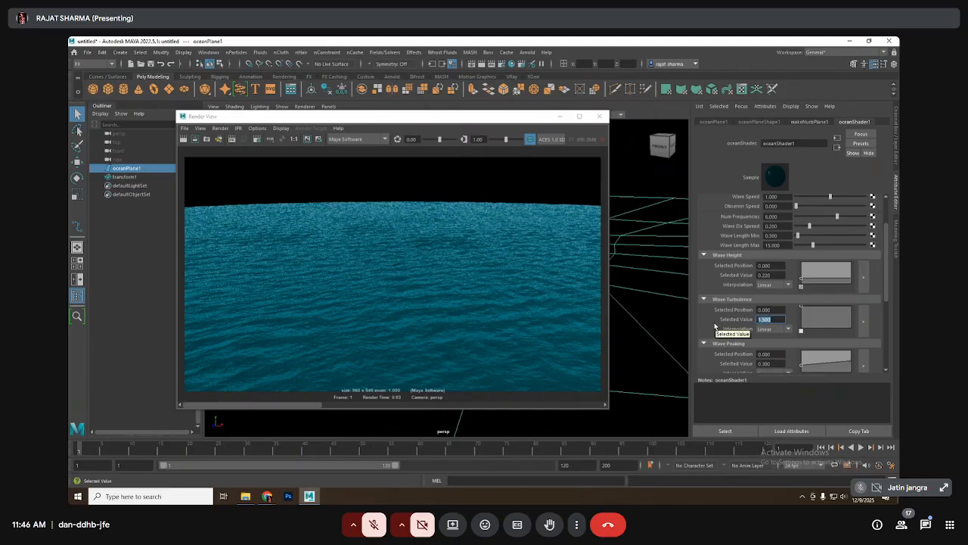
pyautogui.moveTo(251, 210); pyautogui.dragTo(327, 280)
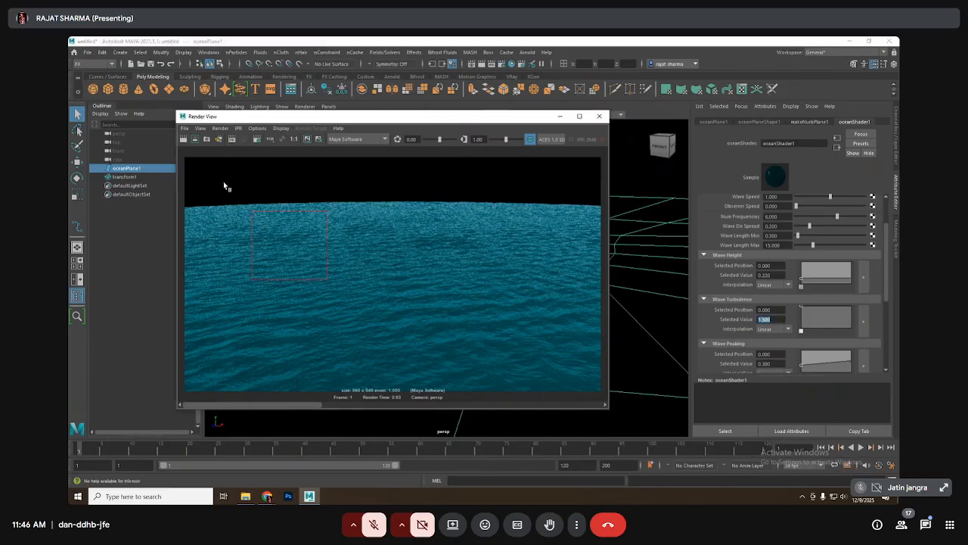
pyautogui.click(196, 139)
pyautogui.click(182, 139)
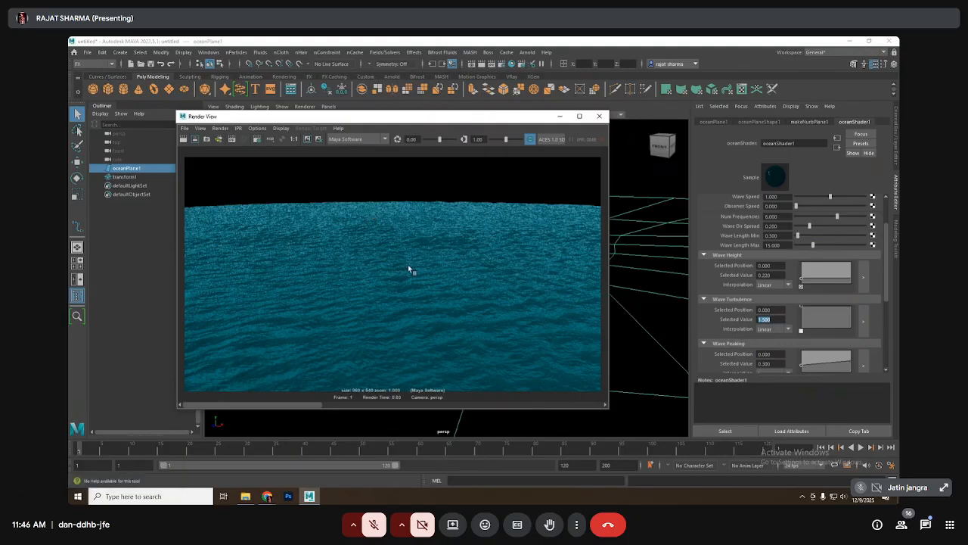
# Set the Wave Height selected value to 0.15 and render a test region near the horizon.
pyautogui.doubleClick(773, 275)
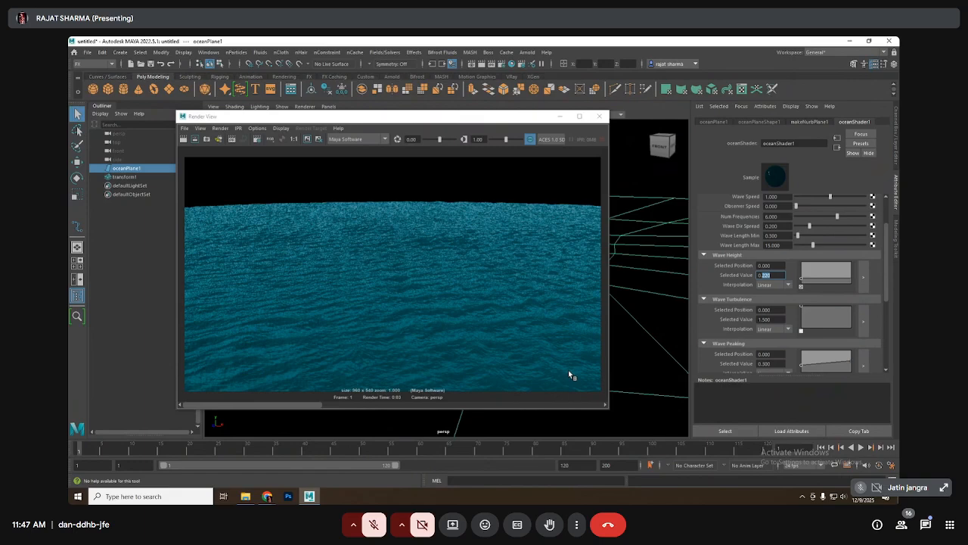
pyautogui.write('0.15')
pyautogui.press('Return')
pyautogui.moveTo(252, 211); pyautogui.dragTo(326, 278)
pyautogui.click(194, 140)
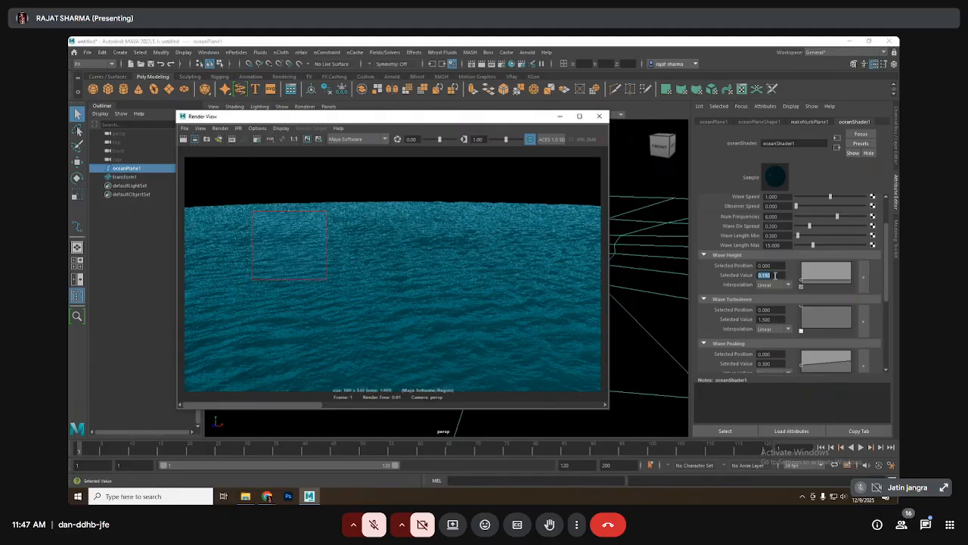
# Set the Wave Height selected value to 0.12.
pyautogui.moveTo(765, 275); pyautogui.dragTo(787, 271)
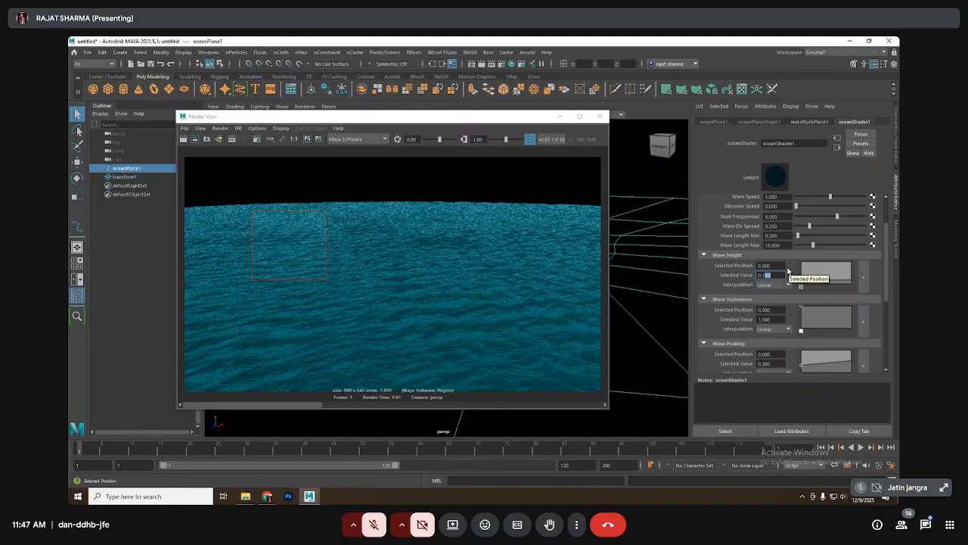
pyautogui.write('2')
pyautogui.press('Return')
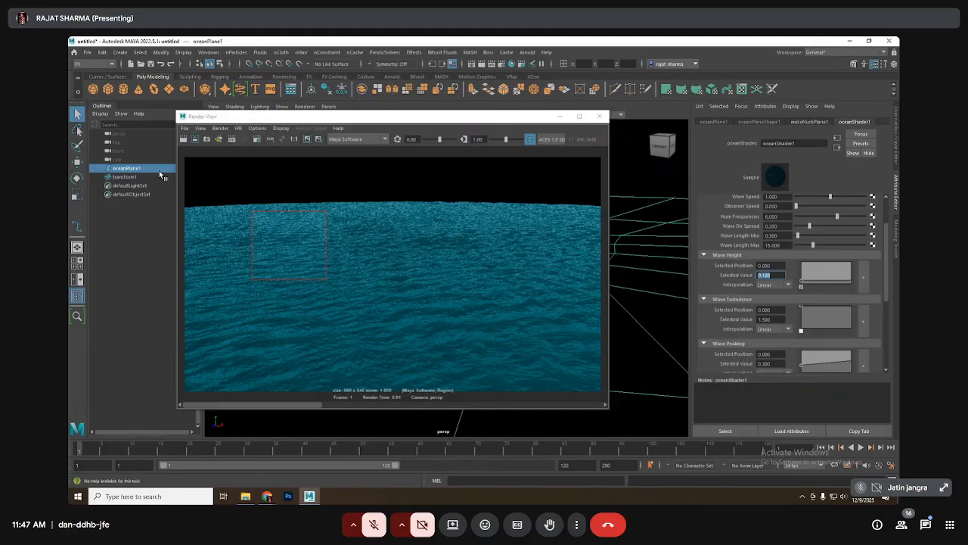
# Re-render the full ocean frame, keep the image in the Render View and compare it with the stored renders.
pyautogui.click(190, 141)
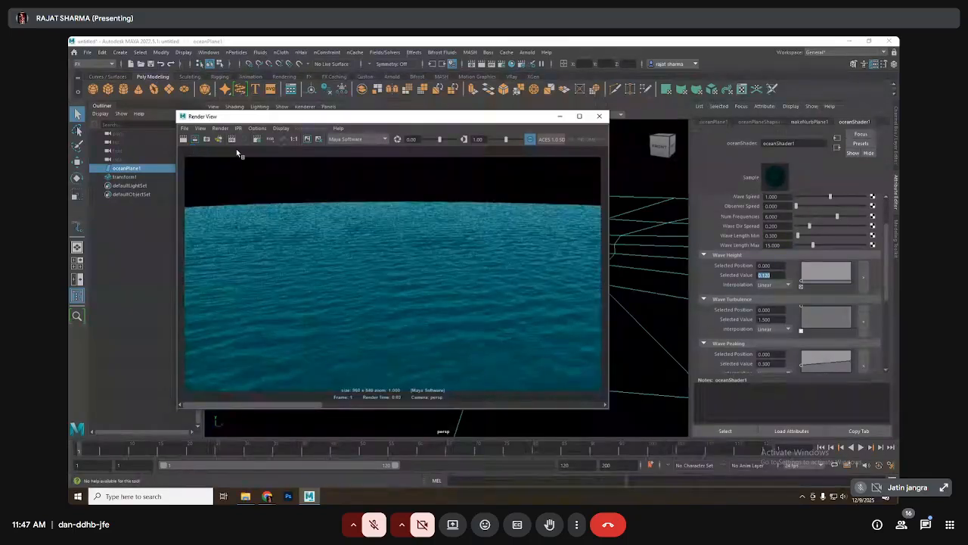
pyautogui.click(307, 140)
pyautogui.click(348, 405)
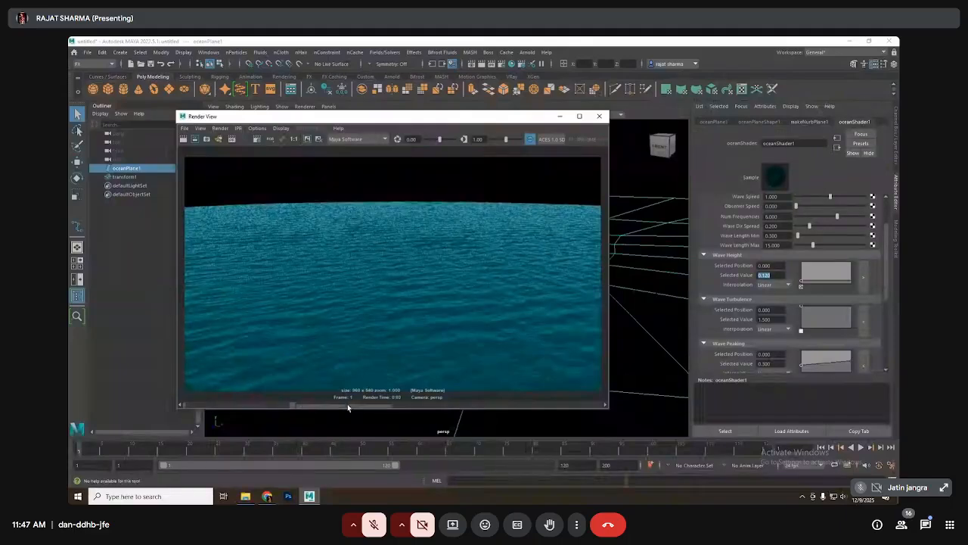
pyautogui.moveTo(347, 405); pyautogui.dragTo(175, 335)
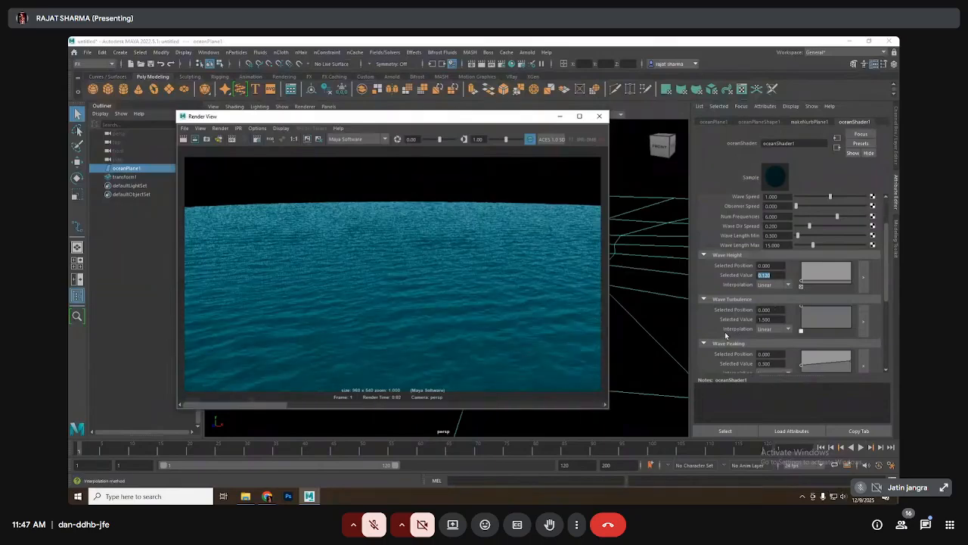
# Reshape the Wave Peaking curve with extra points, placing one at position 0.870 with value 0.380, and re-render the ocean.
pyautogui.scroll(-3, 727, 332)
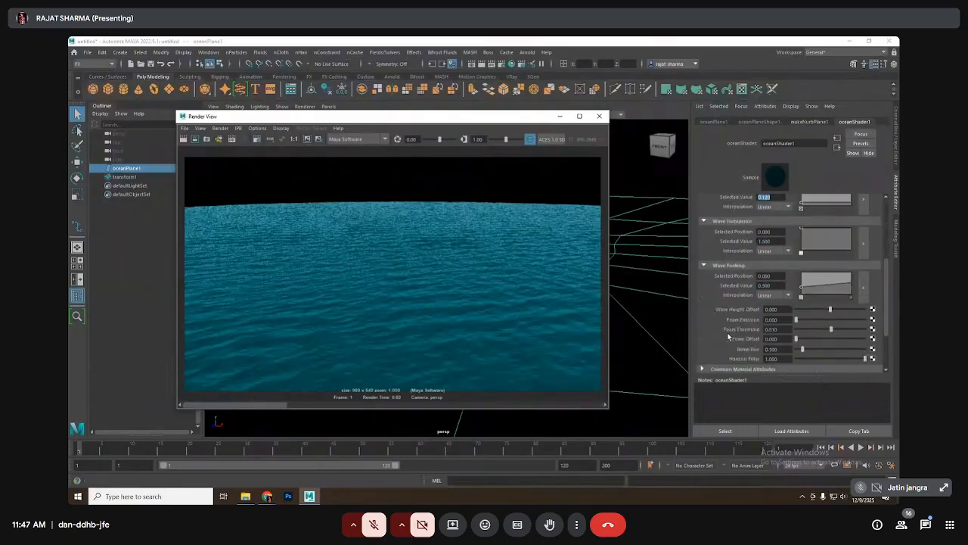
pyautogui.click(821, 282)
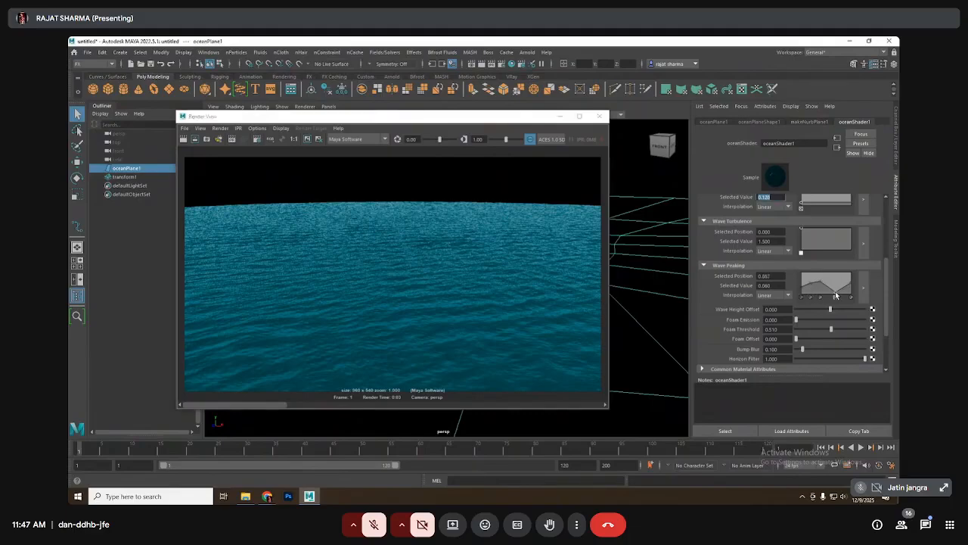
pyautogui.moveTo(835, 293); pyautogui.dragTo(845, 285)
pyautogui.click(183, 143)
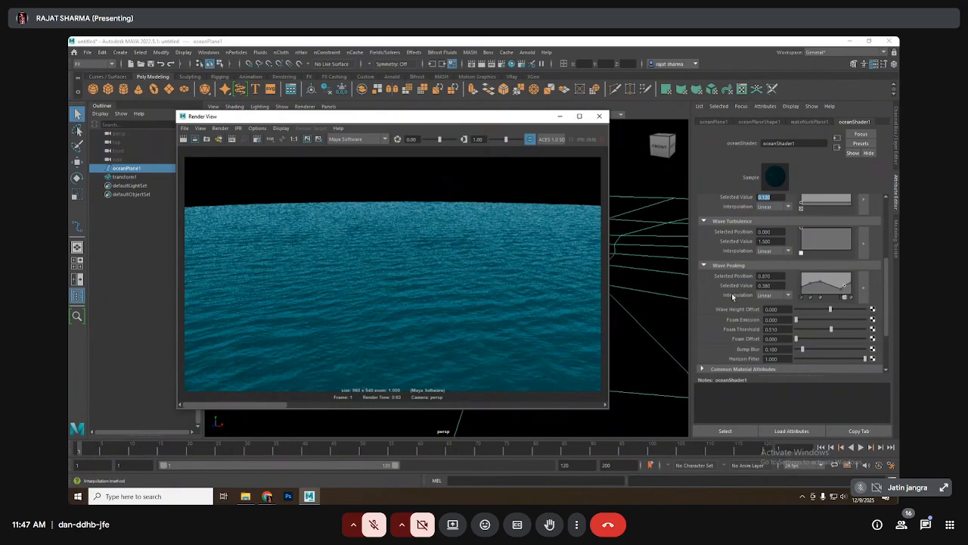
# Set the Wave Height selected value to 0.250 and re-render the full ocean frame.
pyautogui.scroll(2, 727, 289)
pyautogui.click(774, 250)
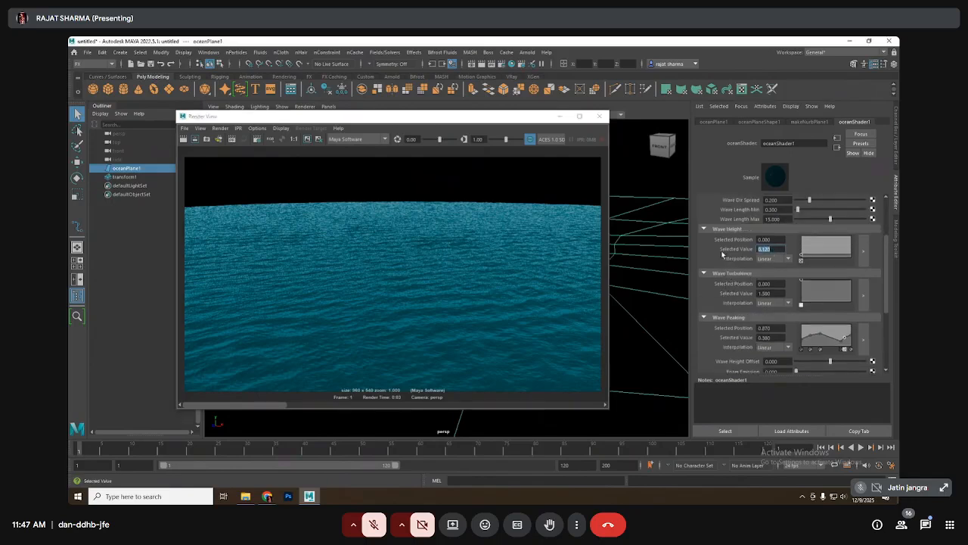
pyautogui.press('BackSpace')
pyautogui.write('0.250')
pyautogui.press('Return')
pyautogui.click(183, 139)
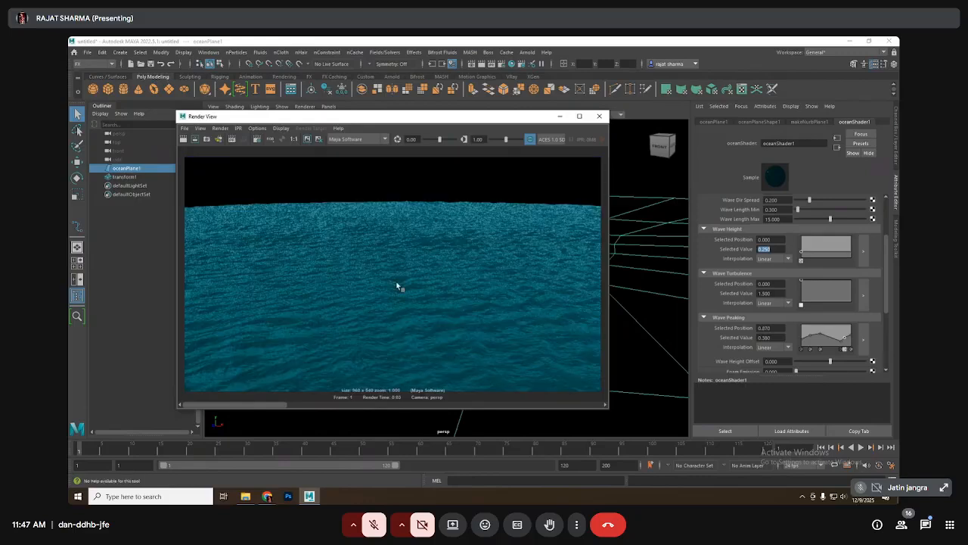
# Set the Maya Software anti-aliasing quality to Production quality, then re-render the ocean and compare it with the stored renders.
pyautogui.click(271, 140)
pyautogui.click(230, 162)
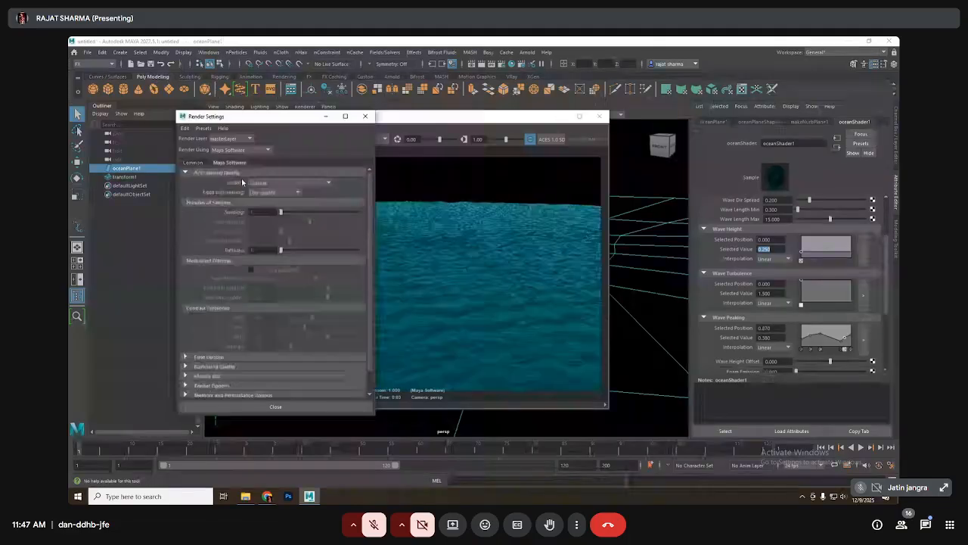
pyautogui.click(286, 182)
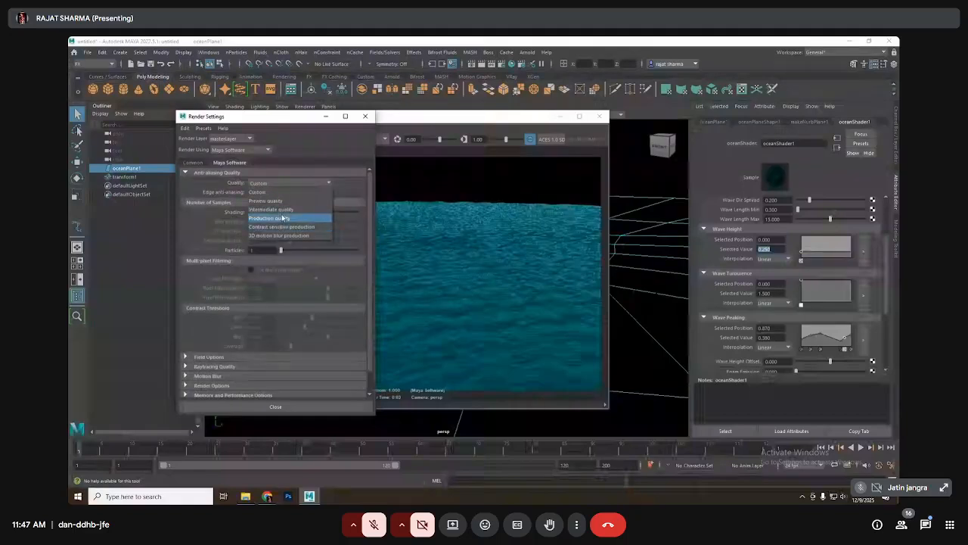
pyautogui.click(276, 218)
pyautogui.click(275, 407)
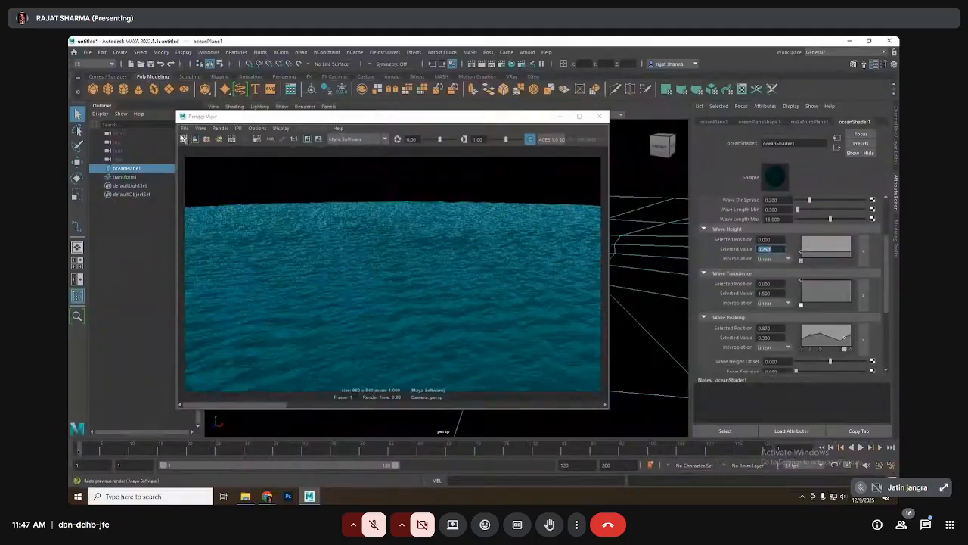
pyautogui.click(194, 139)
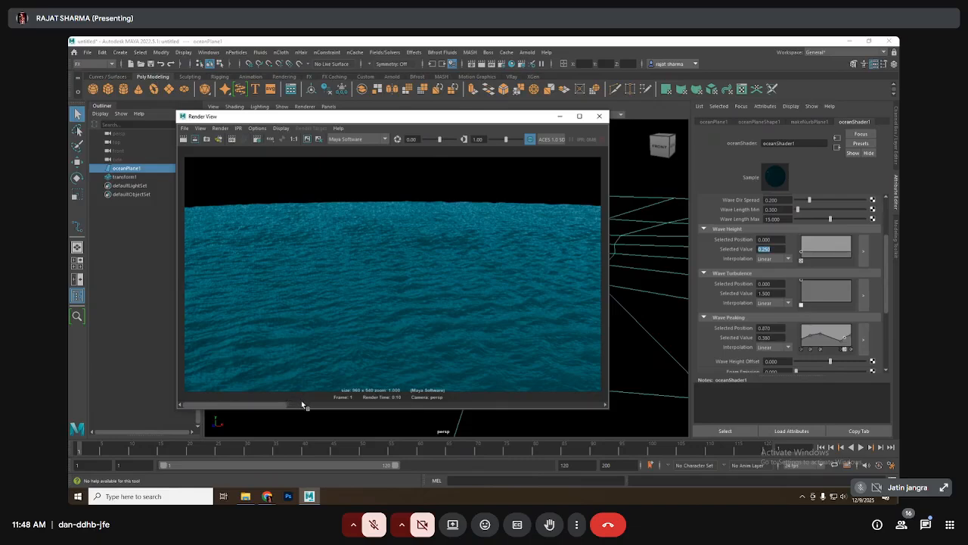
pyautogui.moveTo(301, 403); pyautogui.dragTo(203, 358)
# Add foam to the ocean with Foam Emission at about 0.03 and Foam Threshold at 0.9, test-rendering the frame.
pyautogui.scroll(-4, 741, 310)
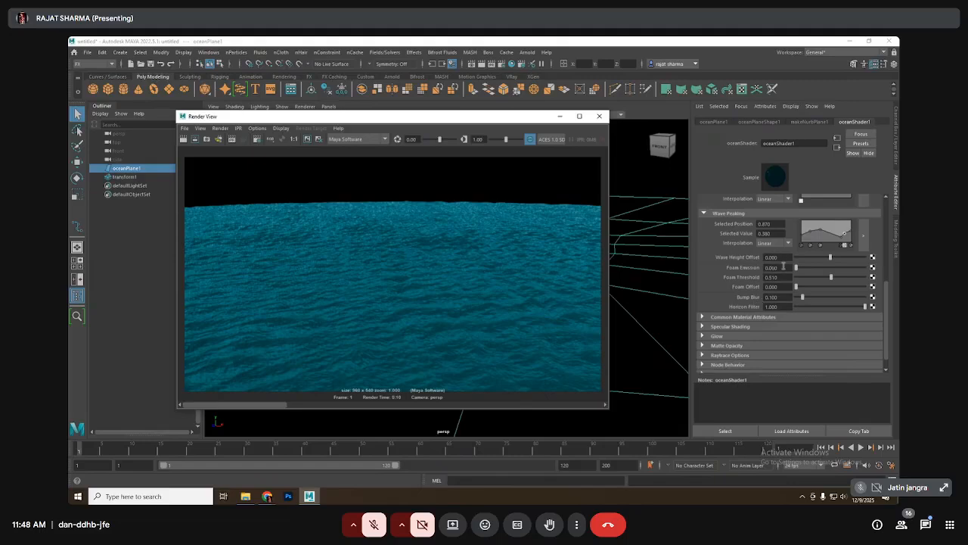
pyautogui.keyDown('ctrl'); pyautogui.moveTo(785, 267); pyautogui.dragTo(839, 273); pyautogui.keyUp('ctrl')
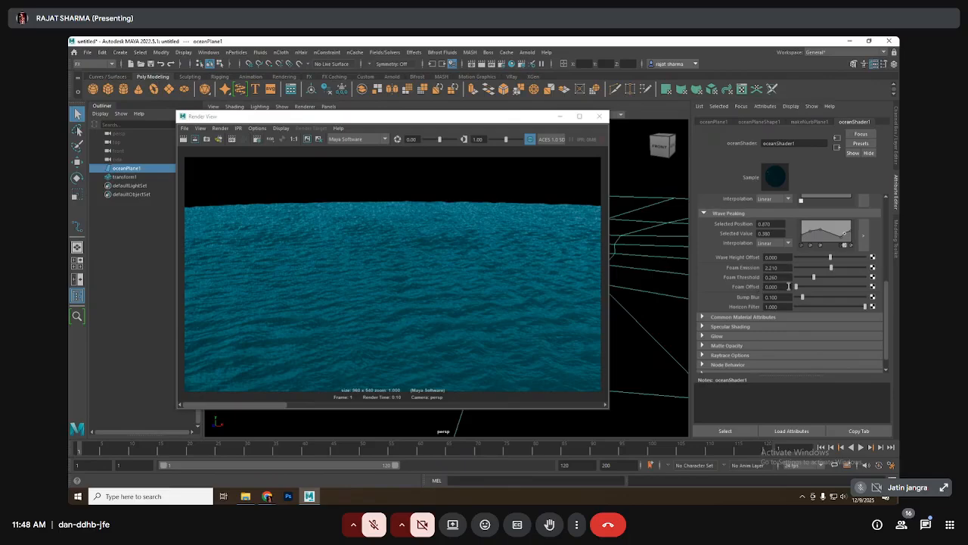
pyautogui.keyDown('ctrl'); pyautogui.moveTo(792, 277); pyautogui.dragTo(796, 277); pyautogui.keyUp('ctrl')
pyautogui.hotkey('ctrl', 'z')
pyautogui.moveTo(784, 278)
pyautogui.keyDown('ctrl'); pyautogui.mouseDown()
pyautogui.moveTo(801, 285)
pyautogui.moveTo(785, 277)
pyautogui.mouseUp(); pyautogui.keyUp('ctrl')
pyautogui.keyDown('ctrl'); pyautogui.moveTo(785, 269); pyautogui.dragTo(764, 269); pyautogui.keyUp('ctrl')
pyautogui.keyDown('ctrl'); pyautogui.moveTo(707, 260); pyautogui.dragTo(684, 260); pyautogui.keyUp('ctrl')
pyautogui.moveTo(791, 279)
pyautogui.keyDown('ctrl'); pyautogui.mouseDown()
pyautogui.moveTo(855, 279)
pyautogui.moveTo(803, 277)
pyautogui.mouseUp(); pyautogui.keyUp('ctrl')
pyautogui.click(194, 139)
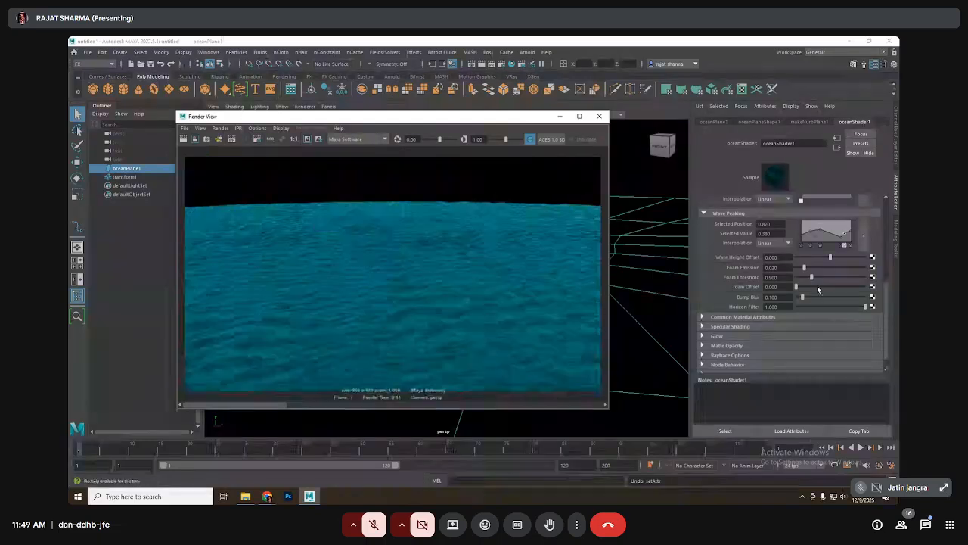
pyautogui.keyDown('ctrl'); pyautogui.moveTo(788, 267); pyautogui.dragTo(788, 267); pyautogui.keyUp('ctrl')
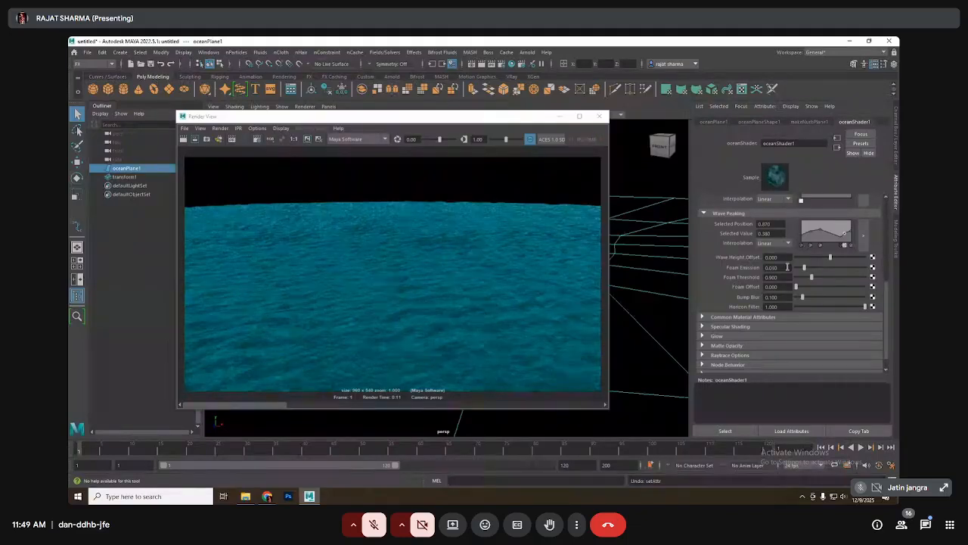
pyautogui.click(184, 139)
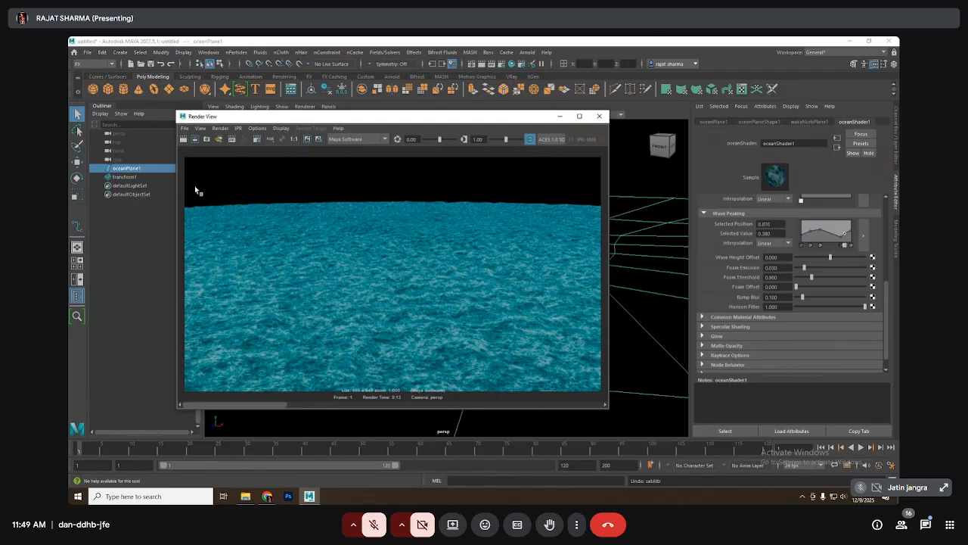
# Set the Foam Threshold to 0.84, then render a test region near the horizon and the full frame.
pyautogui.click(783, 277)
pyautogui.keyDown('ctrl'); pyautogui.moveTo(784, 277); pyautogui.dragTo(778, 277); pyautogui.keyUp('ctrl')
pyautogui.moveTo(235, 211); pyautogui.dragTo(349, 288)
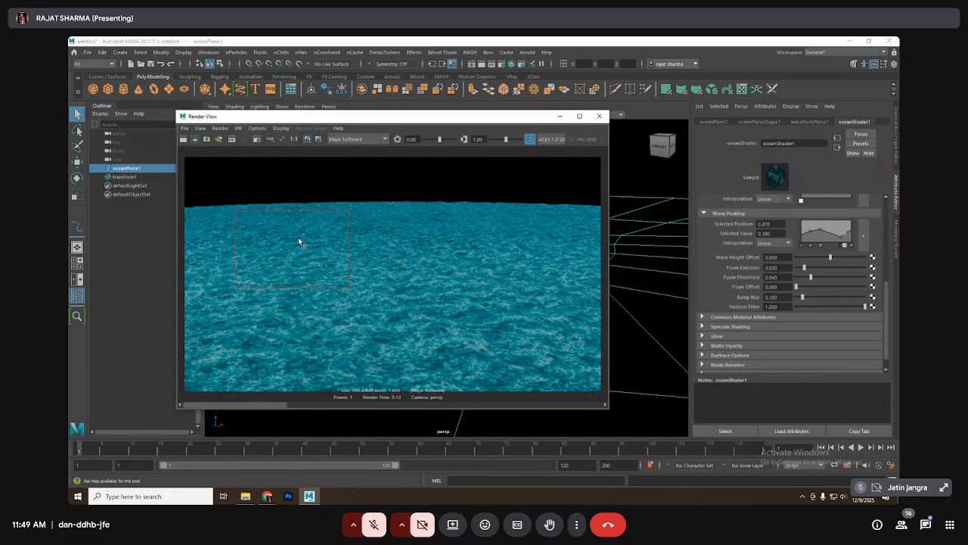
pyautogui.click(195, 140)
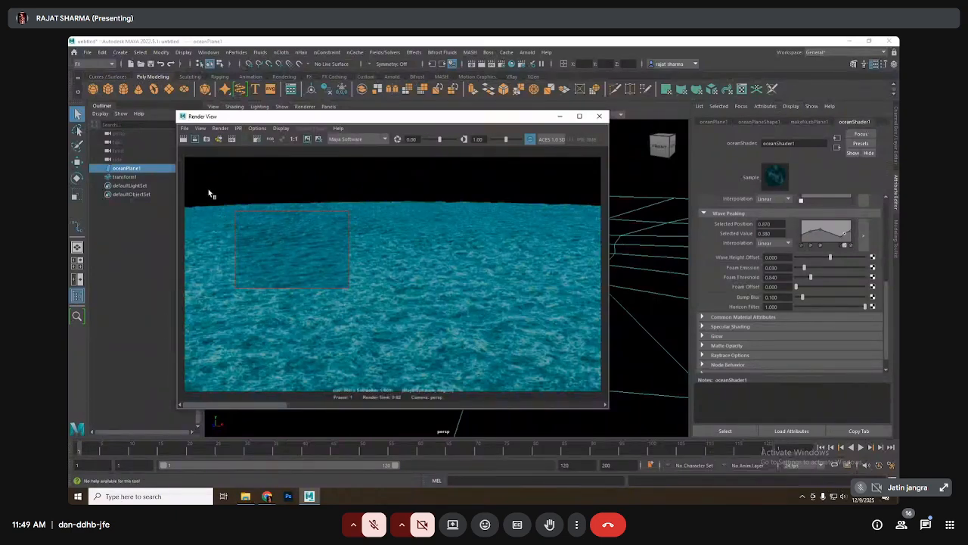
pyautogui.click(185, 140)
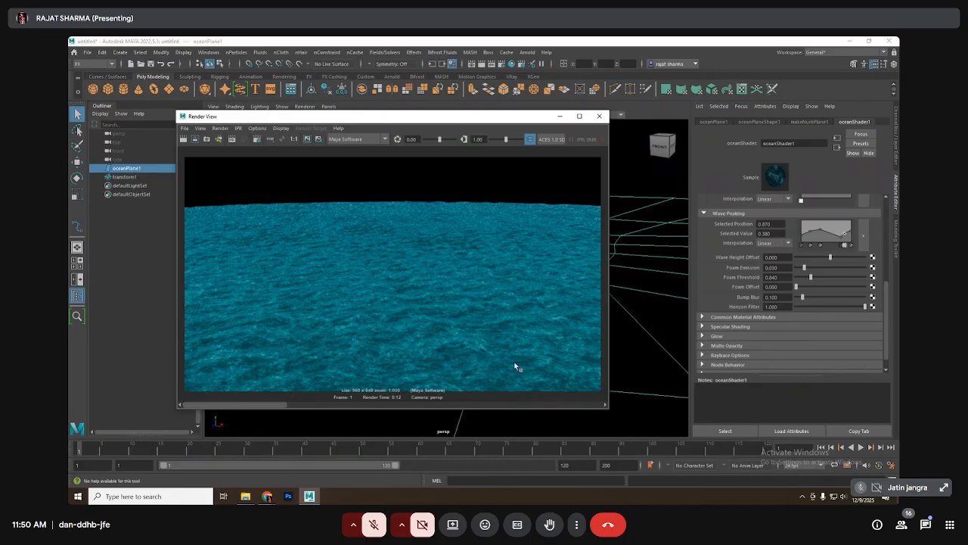
# Set Foam Offset to 0.07 and Bump Blur to 0.127, then render a small region on the horizon.
pyautogui.click(801, 286)
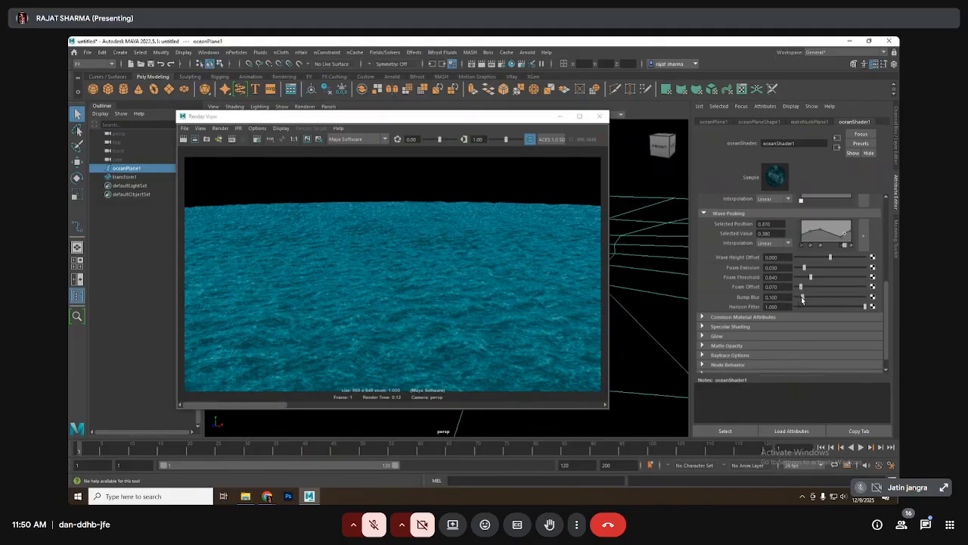
pyautogui.moveTo(802, 297); pyautogui.dragTo(805, 297)
pyautogui.click(793, 305)
pyautogui.moveTo(796, 307); pyautogui.dragTo(867, 307)
pyautogui.moveTo(370, 196); pyautogui.dragTo(436, 205)
pyautogui.click(196, 140)
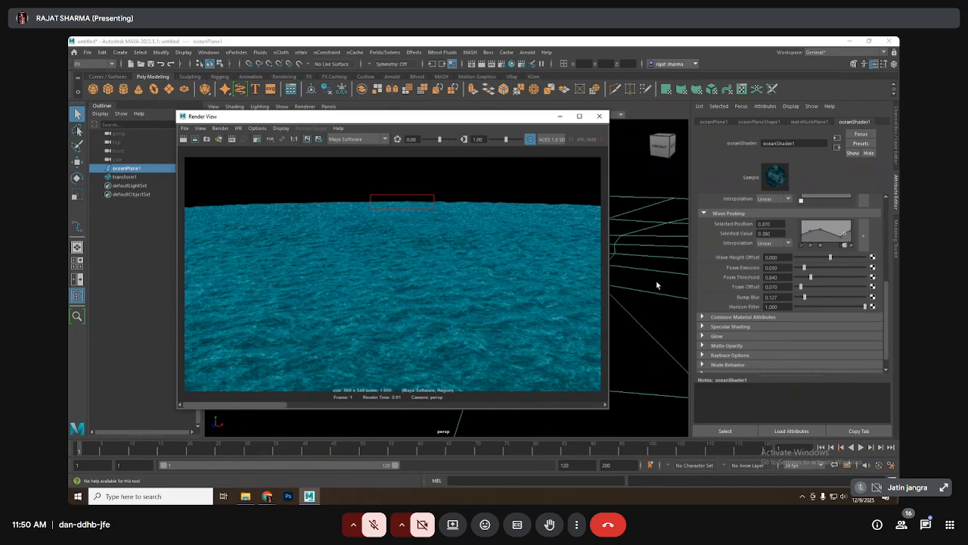
# Set the Horizon Filter to 0 and render the small horizon region.
pyautogui.click(816, 312)
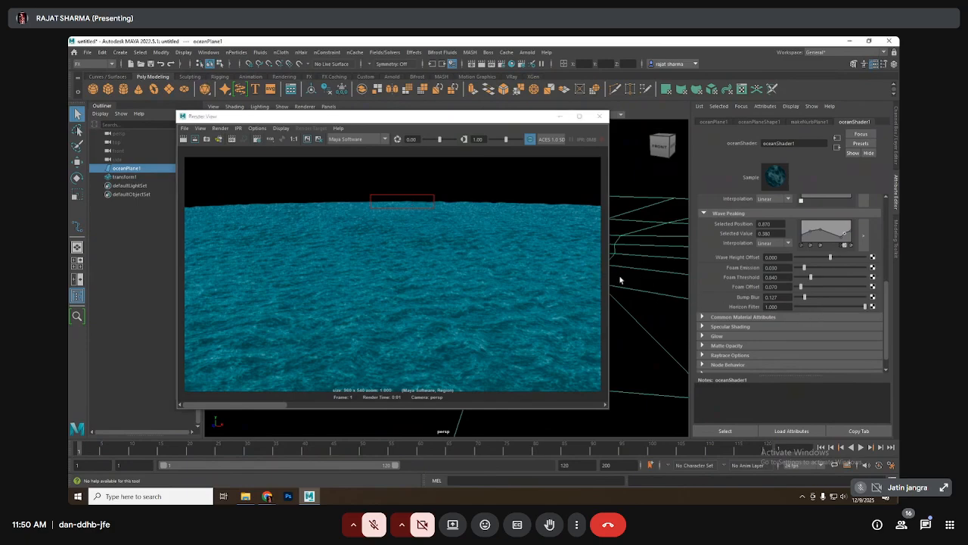
pyautogui.moveTo(801, 309); pyautogui.dragTo(766, 311)
pyautogui.click(210, 146)
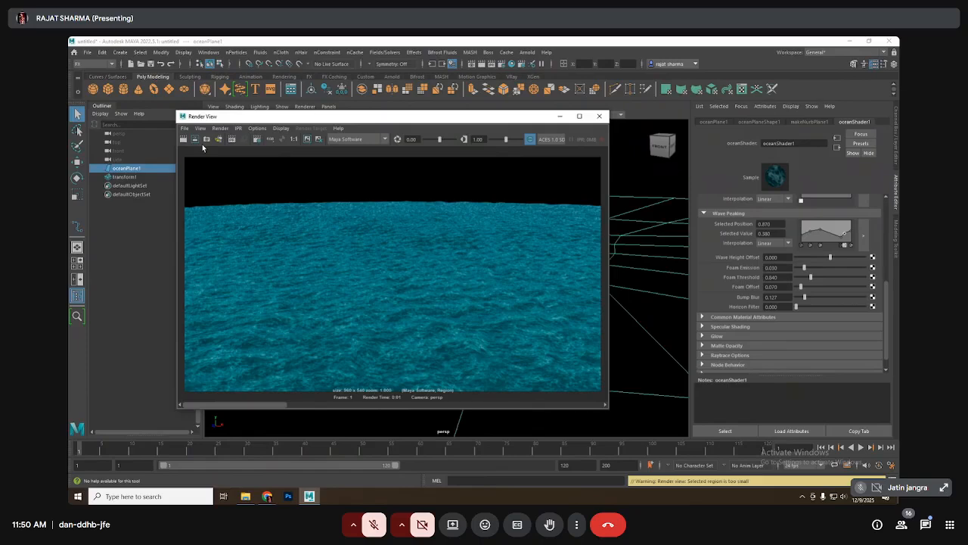
pyautogui.click(196, 140)
# Set the Horizon Filter back to 1 and render the full ocean frame.
pyautogui.moveTo(795, 307); pyautogui.dragTo(866, 306)
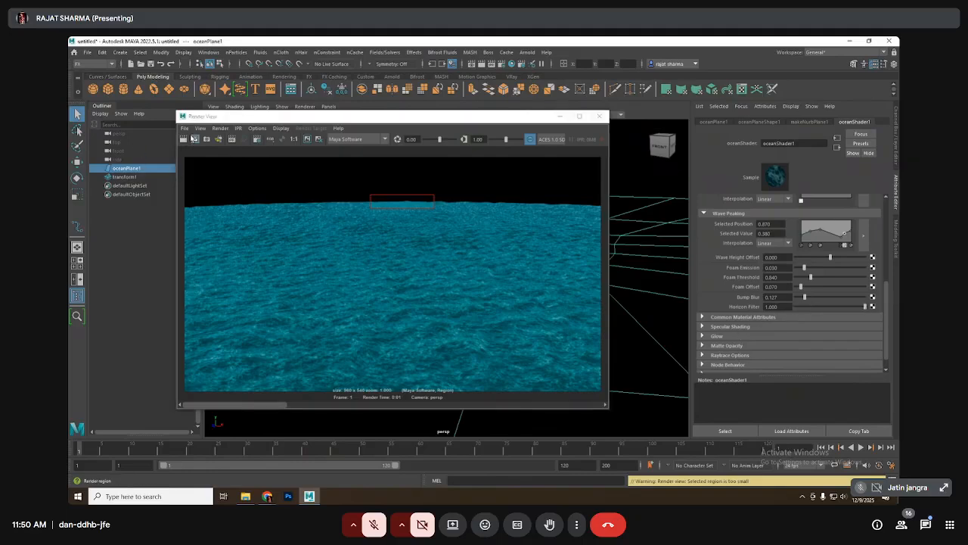
pyautogui.click(184, 140)
pyautogui.click(184, 139)
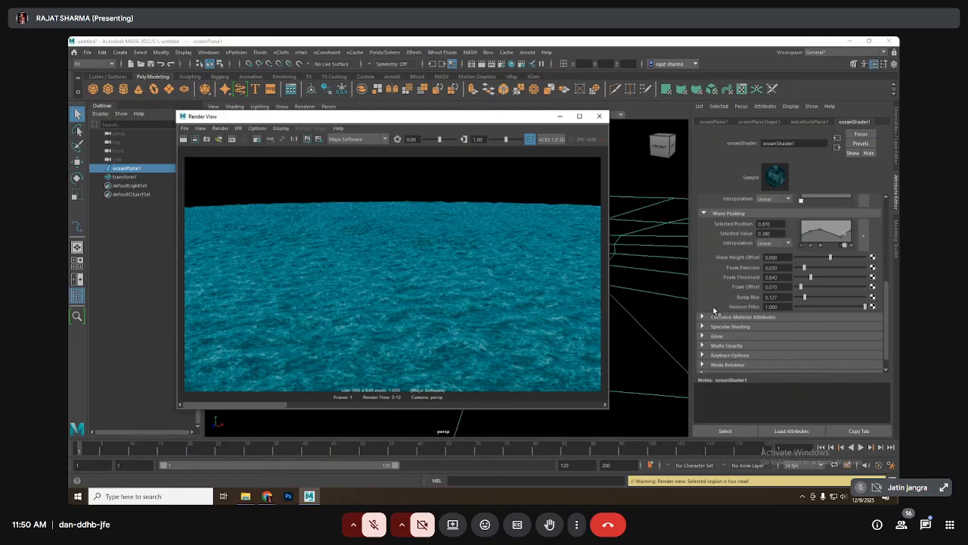
# Change the Water Color in the common material attributes to a deeper blue with a hue of about 205.
pyautogui.doubleClick(782, 268)
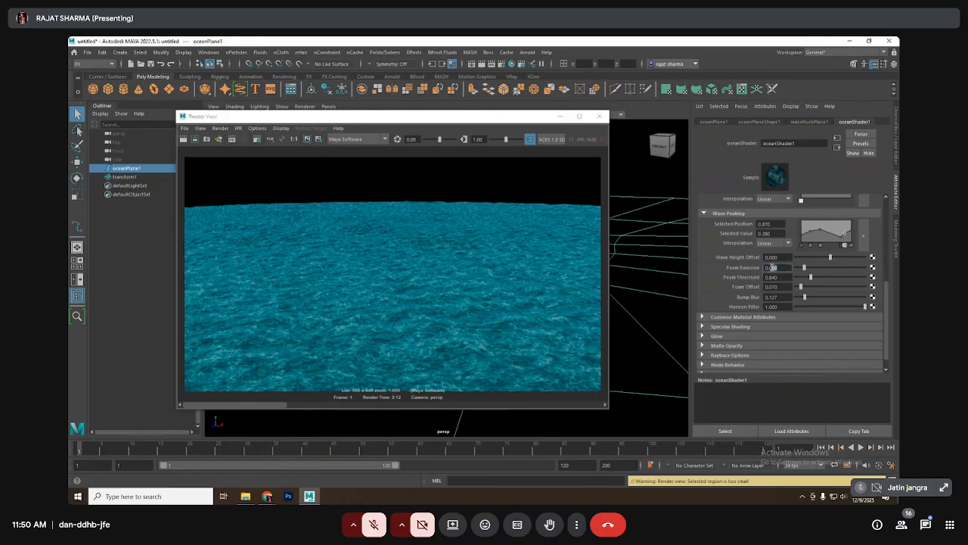
pyautogui.click(735, 317)
pyautogui.click(781, 326)
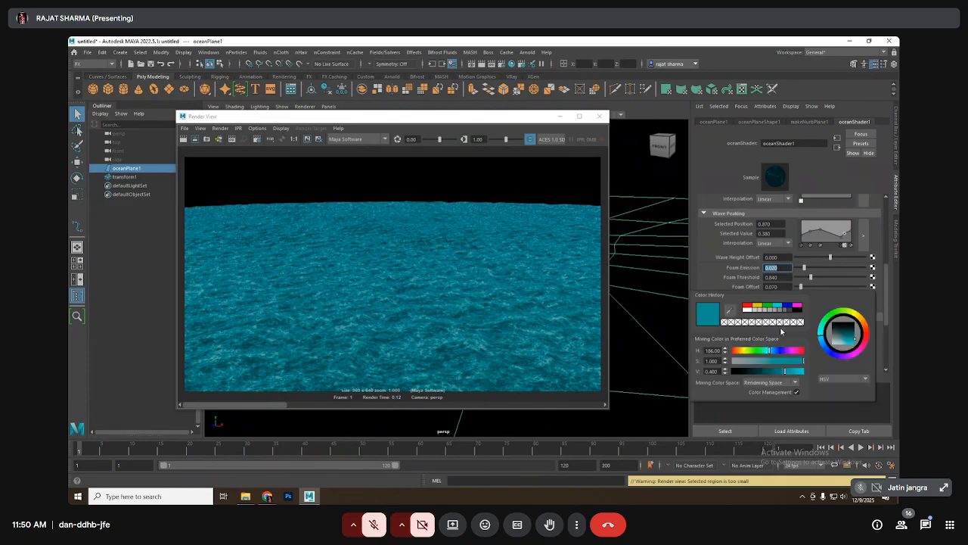
pyautogui.click(775, 351)
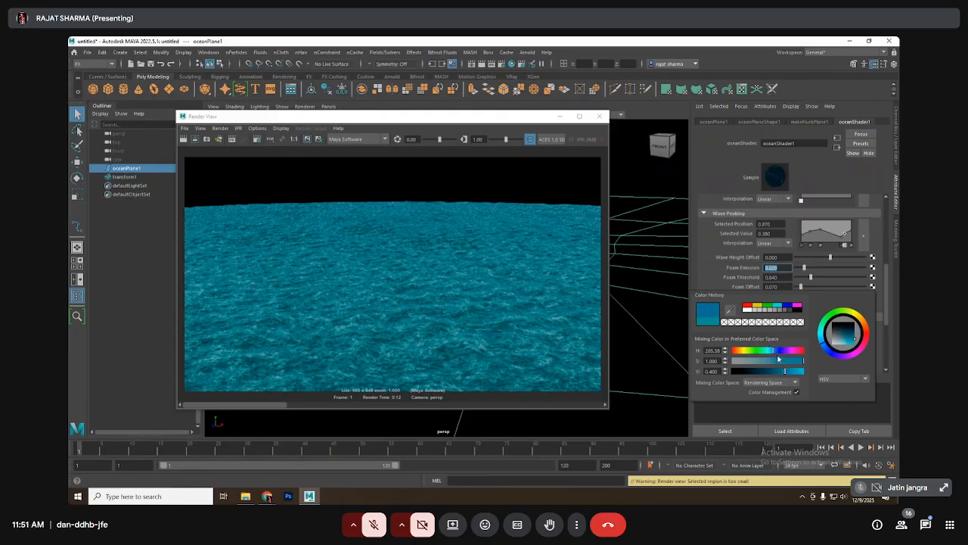
# Expand the Specular Shading attributes, then render a test region across the horizon and the full frame with the new water color.
pyautogui.scroll(-1, 784, 344)
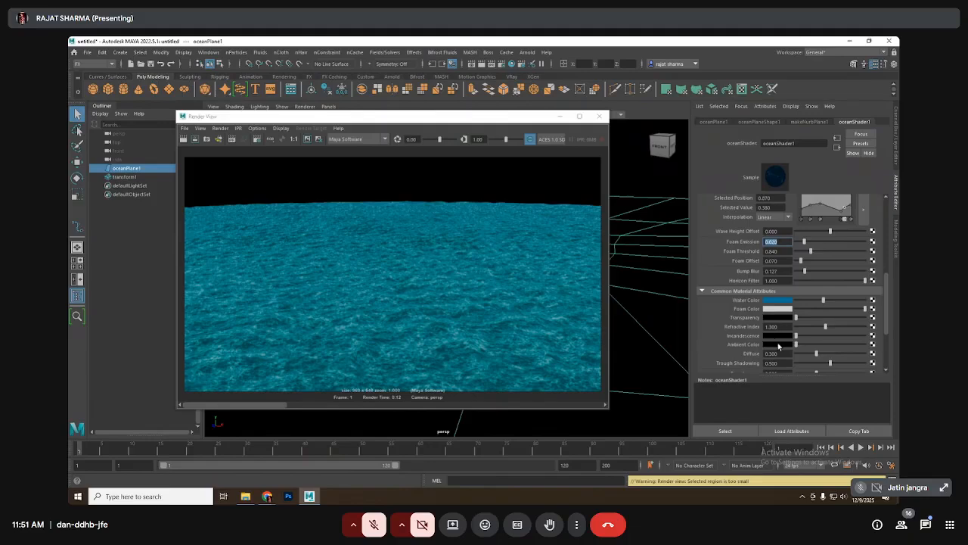
pyautogui.scroll(-3, 778, 342)
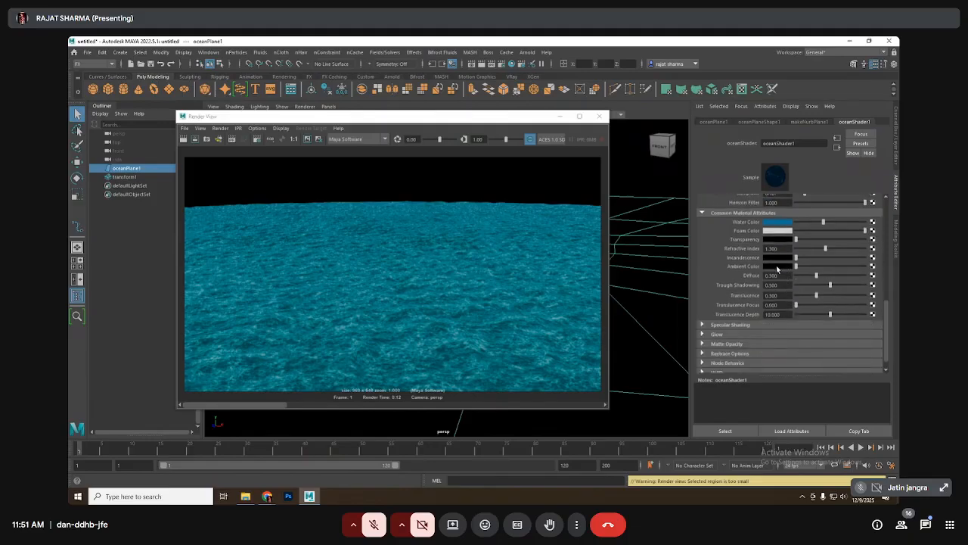
pyautogui.click(720, 326)
pyautogui.scroll(-2, 726, 326)
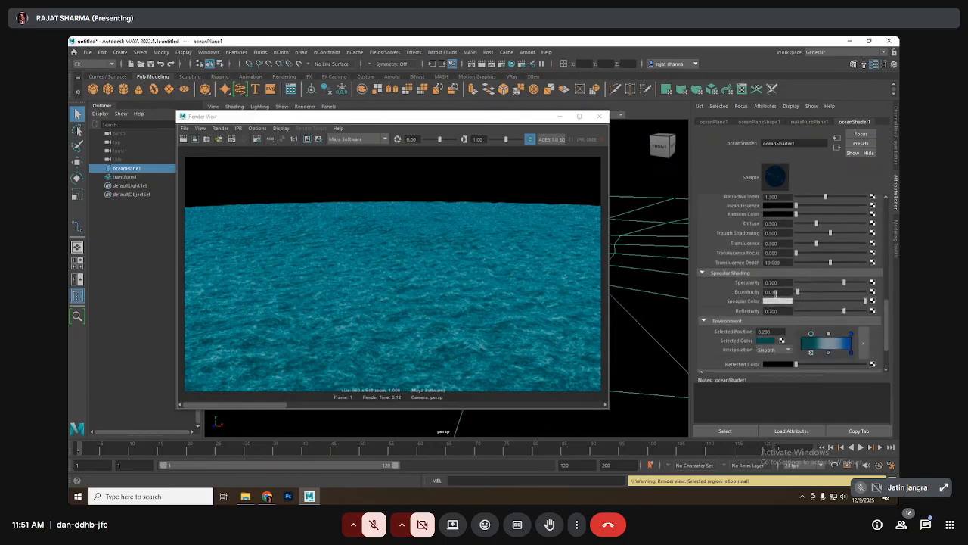
pyautogui.moveTo(387, 187); pyautogui.dragTo(444, 248)
pyautogui.click(195, 140)
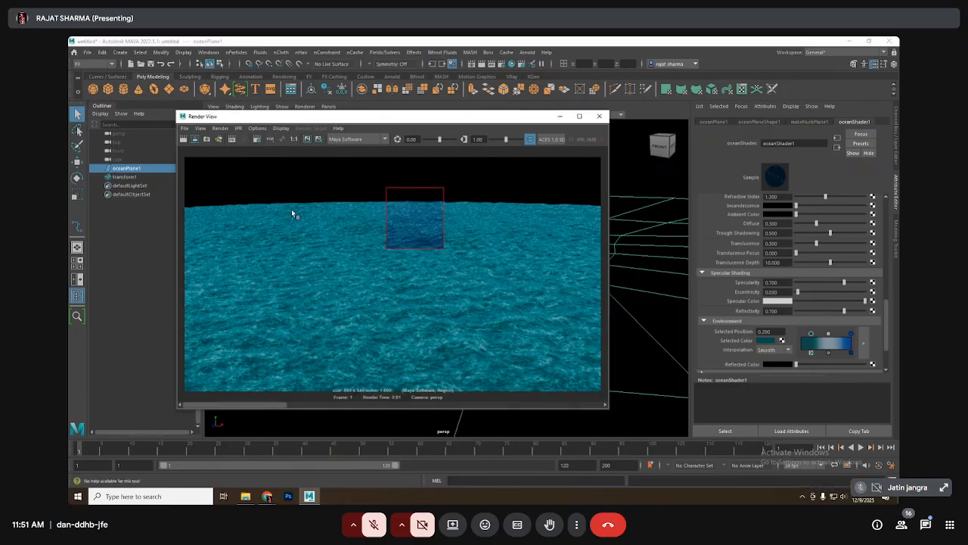
pyautogui.click(195, 140)
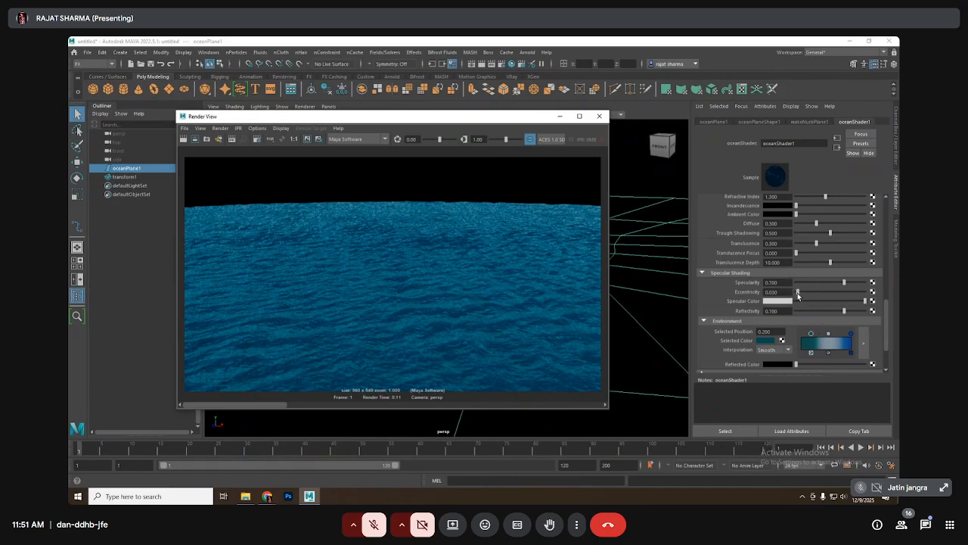
# Set the ocean shader's specular Eccentricity to 0.28.
pyautogui.moveTo(798, 292); pyautogui.dragTo(814, 291)
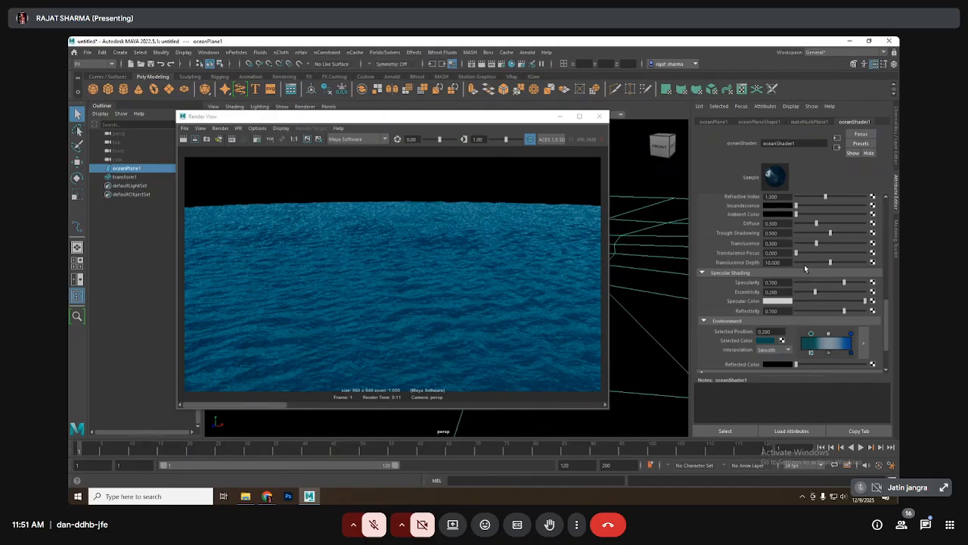
# Render the full ocean frame with the new Eccentricity and close the Render View.
pyautogui.click(183, 138)
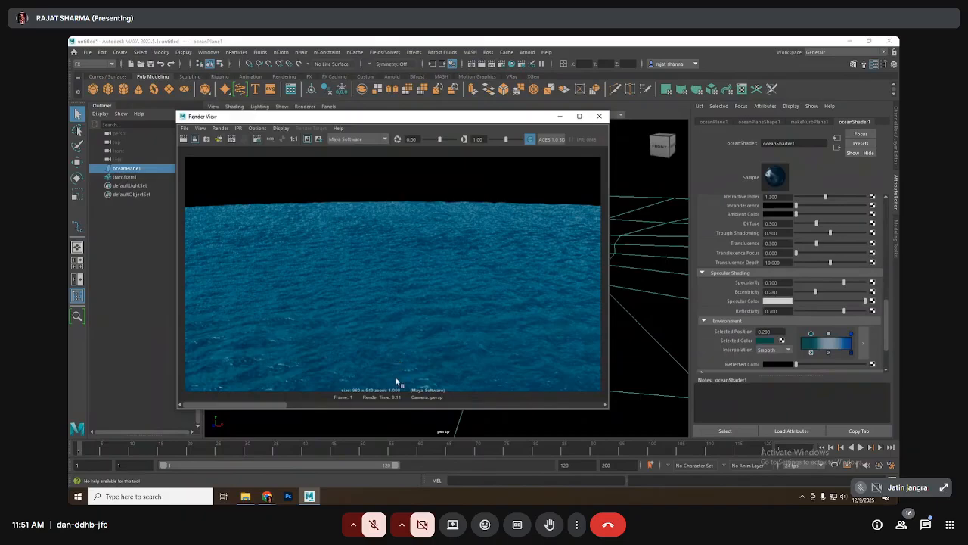
pyautogui.click(599, 116)
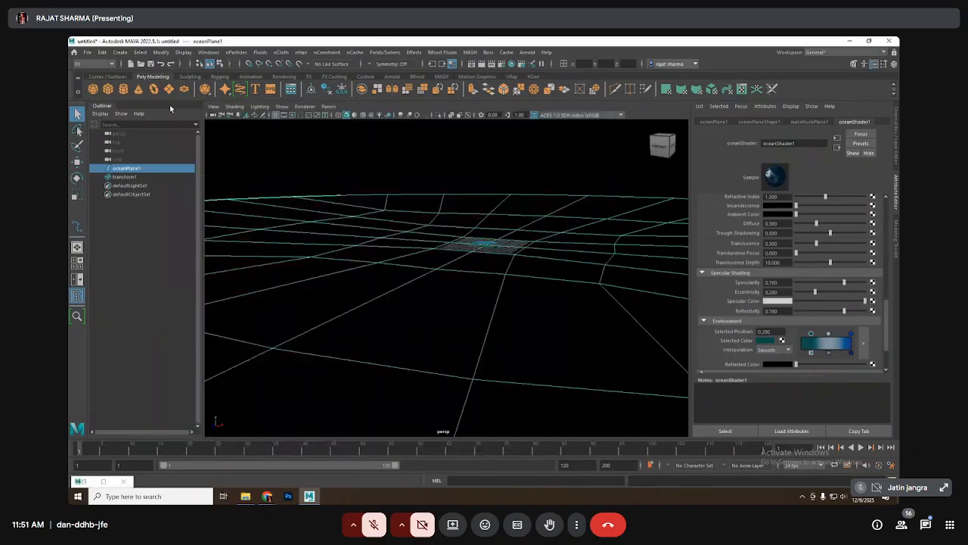
# Create a directional light, scale up its icon and rotate it to shine down onto the ocean plane.
pyautogui.click(513, 77)
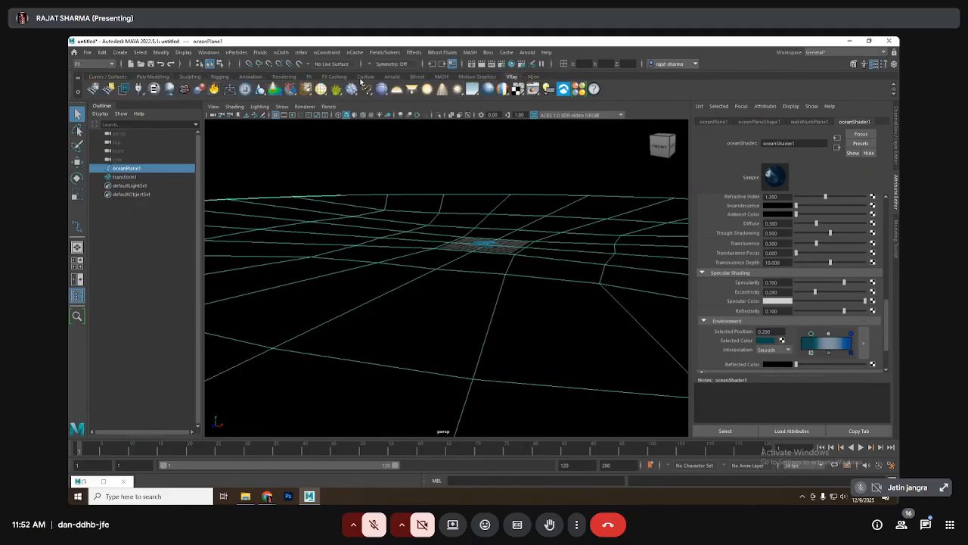
pyautogui.click(221, 77)
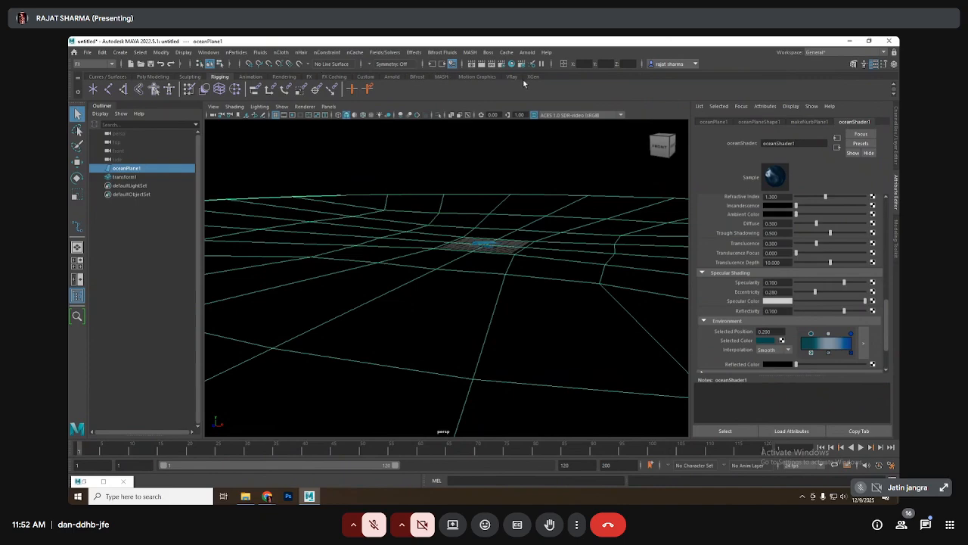
pyautogui.click(517, 76)
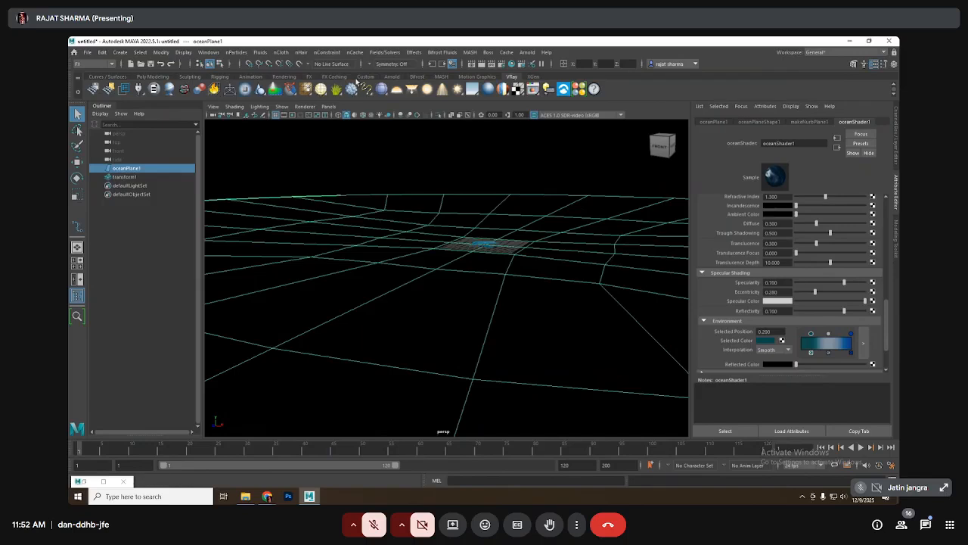
pyautogui.click(280, 77)
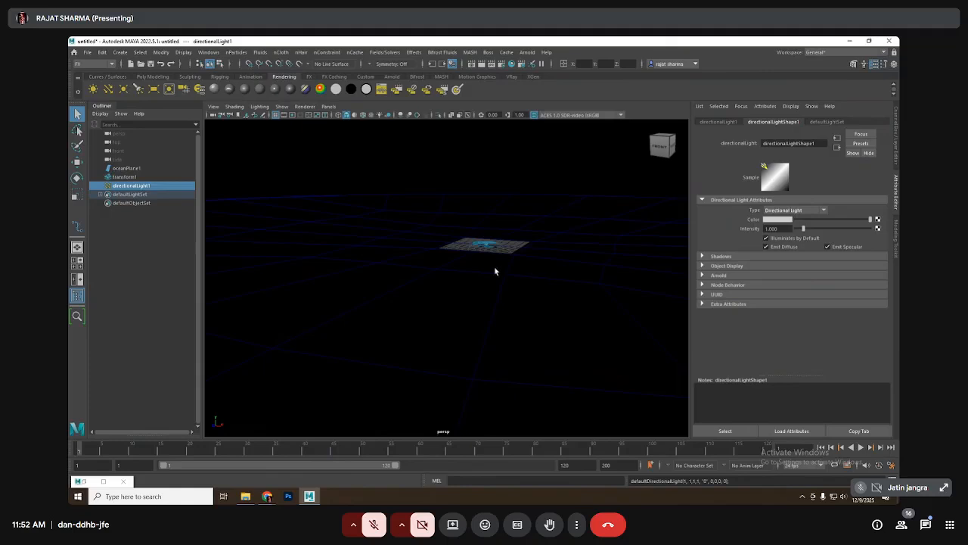
pyautogui.press('r')
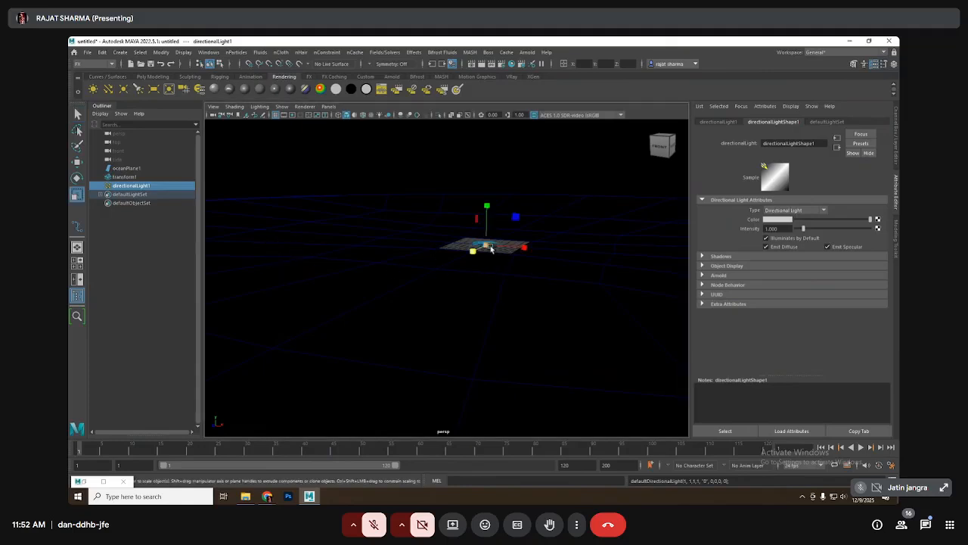
pyautogui.moveTo(485, 245); pyautogui.dragTo(591, 250)
pyautogui.press('w')
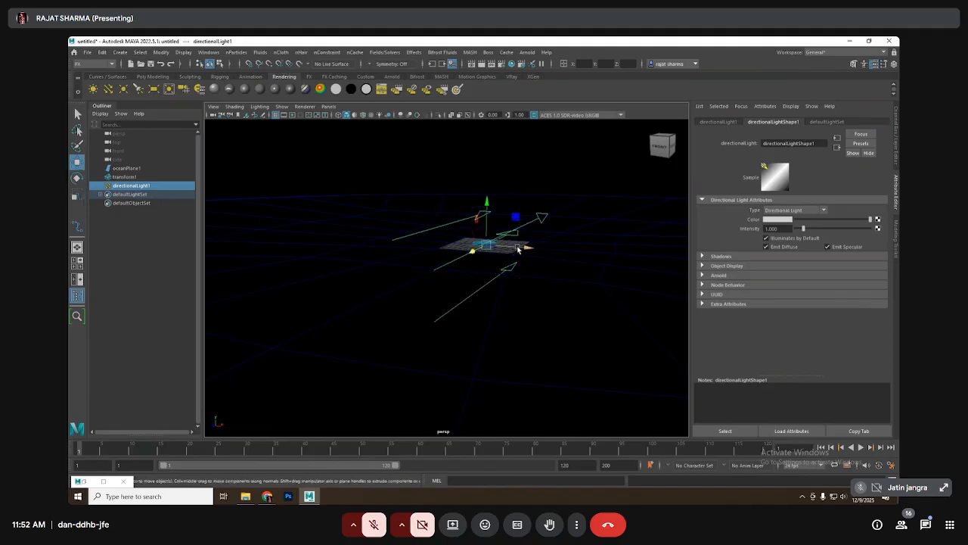
pyautogui.press('e')
pyautogui.moveTo(509, 246); pyautogui.dragTo(457, 259)
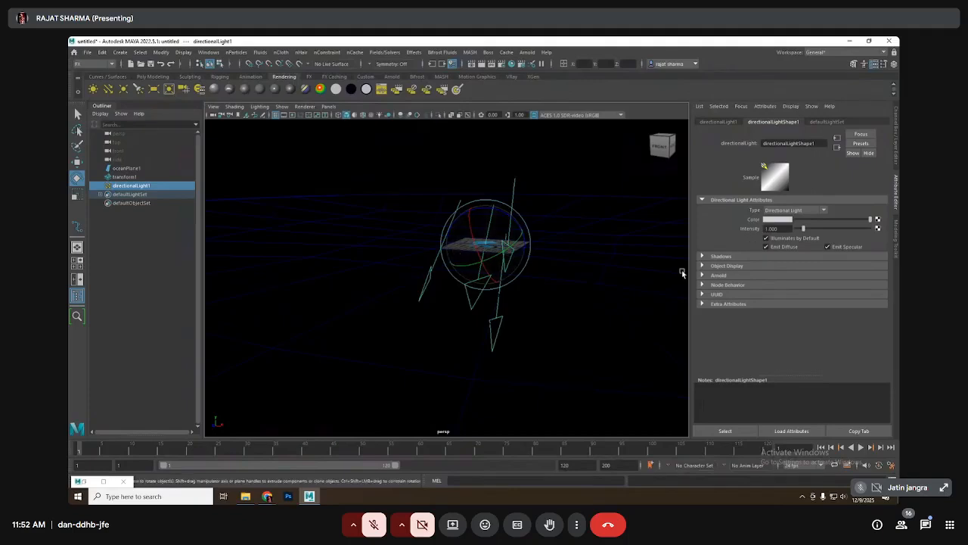
# Set the directional light's color to a pale orange with hue about 27.7 and saturation 0.41, and adjust its downward angle.
pyautogui.click(776, 220)
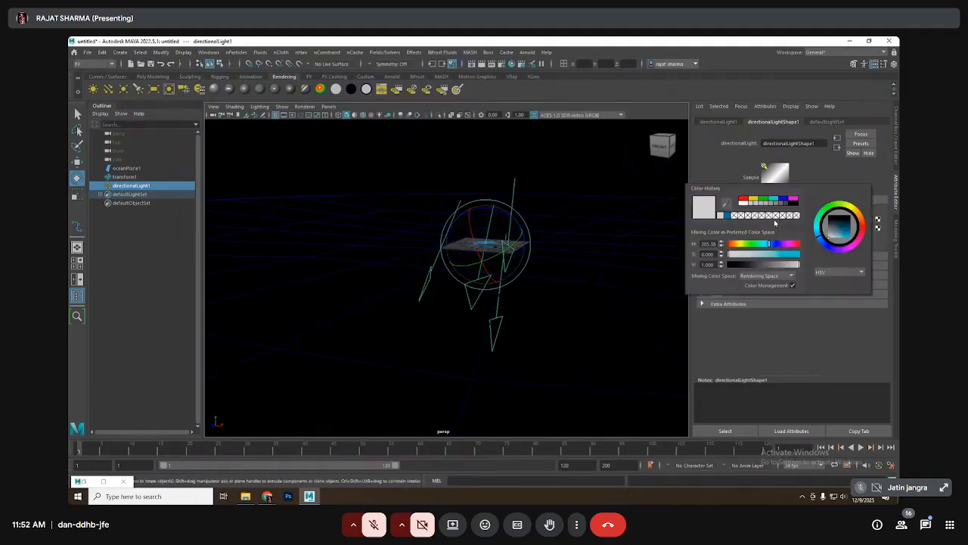
pyautogui.click(734, 244)
pyautogui.moveTo(735, 254); pyautogui.dragTo(764, 259)
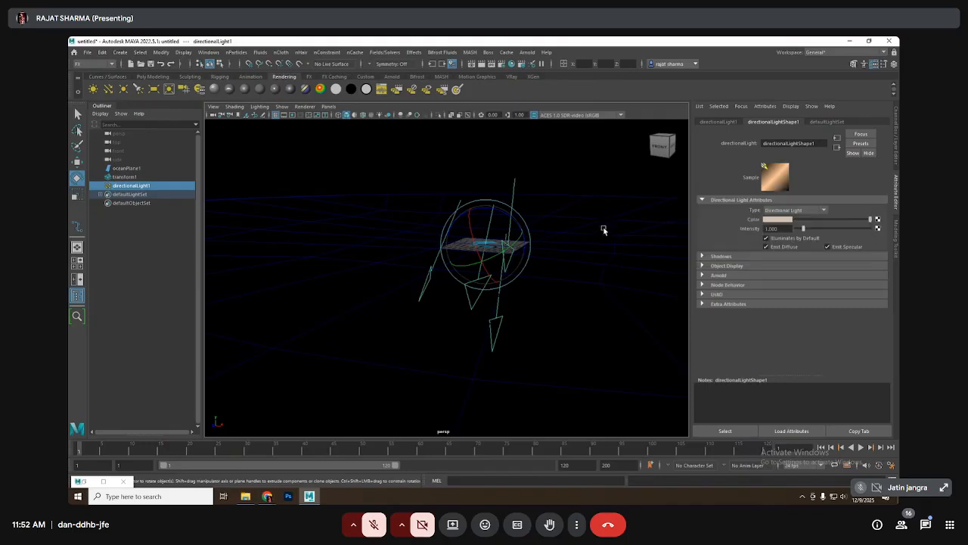
pyautogui.moveTo(519, 249); pyautogui.dragTo(513, 222)
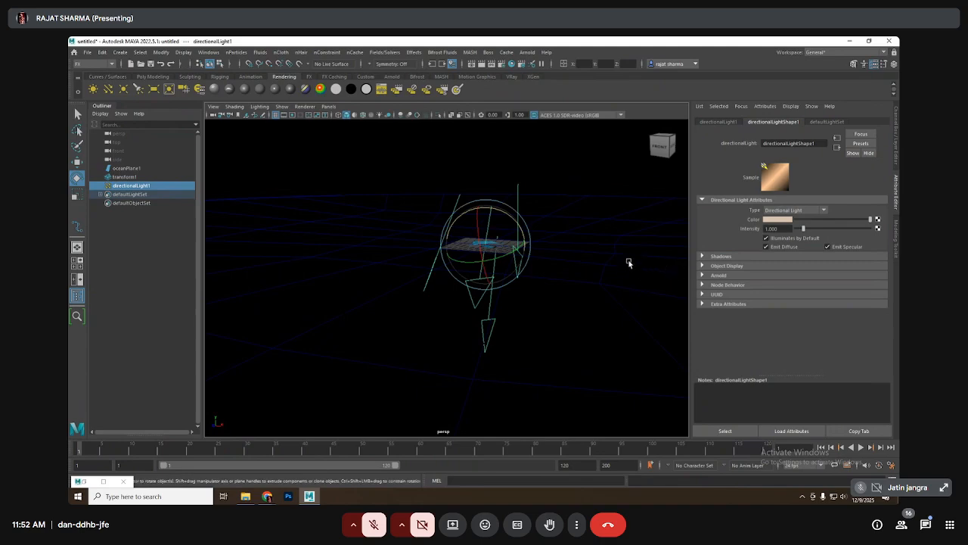
pyautogui.hotkey('ctrl', 'shift', 's')
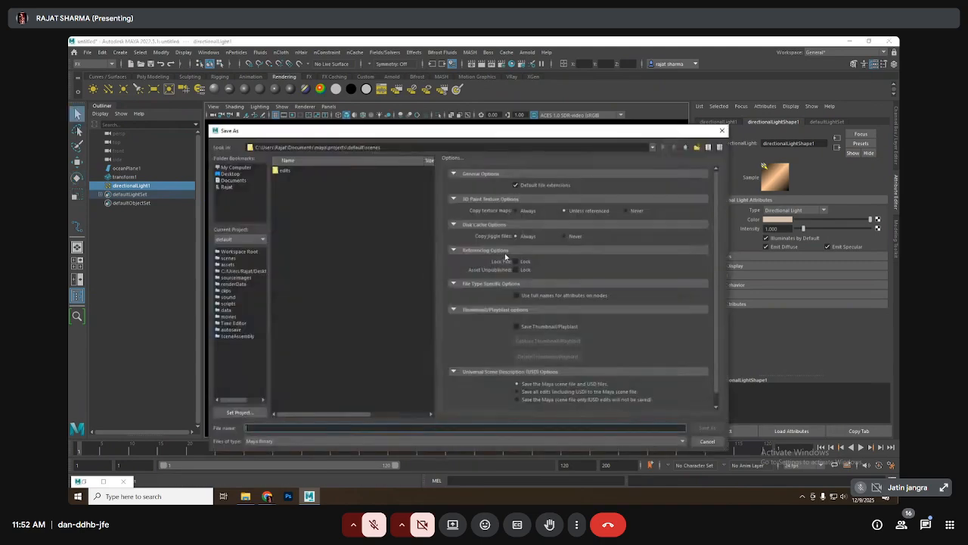
pyautogui.click(723, 132)
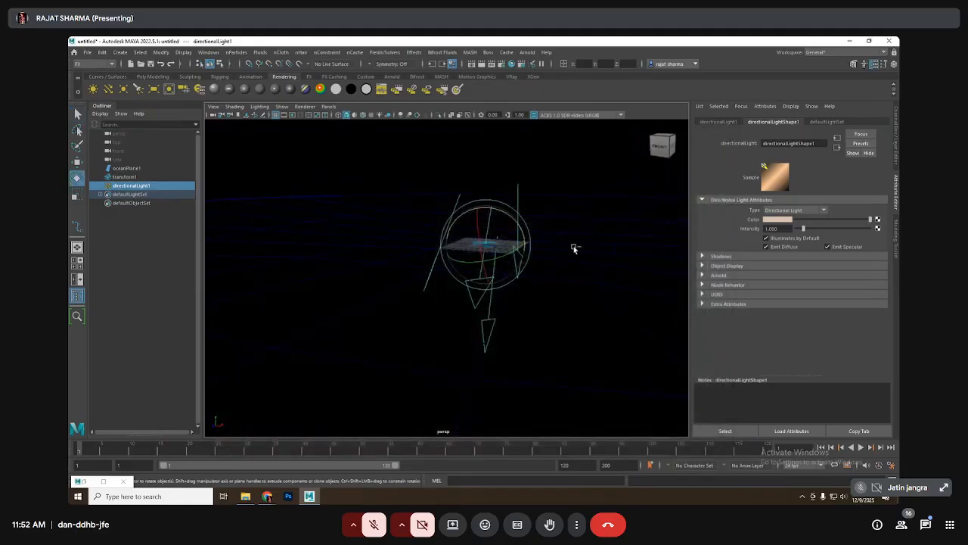
# Duplicate the directional light and aim the copy sideways across the ocean, with a white color and an intensity of 0.5.
pyautogui.hotkey('ctrl', 'd')
pyautogui.moveTo(489, 252); pyautogui.dragTo(520, 247)
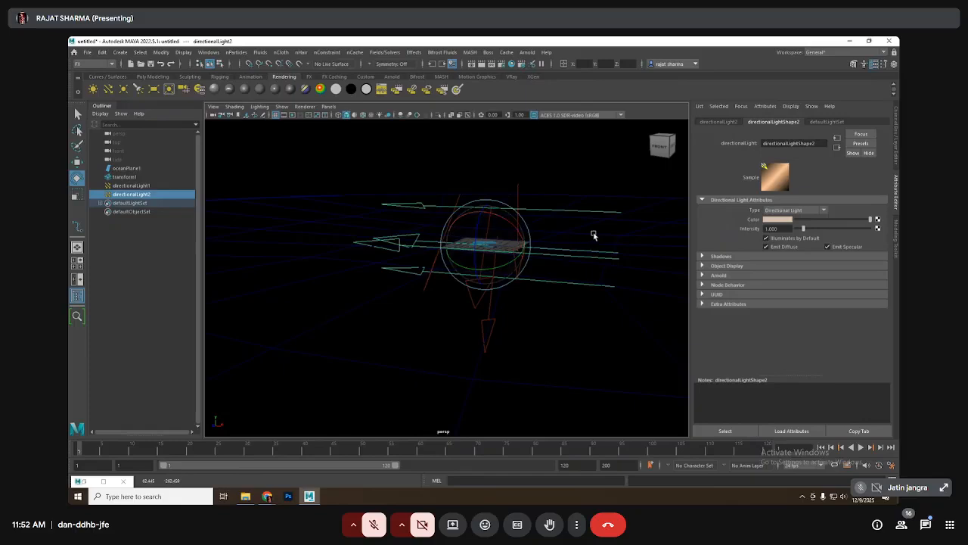
pyautogui.click(779, 219)
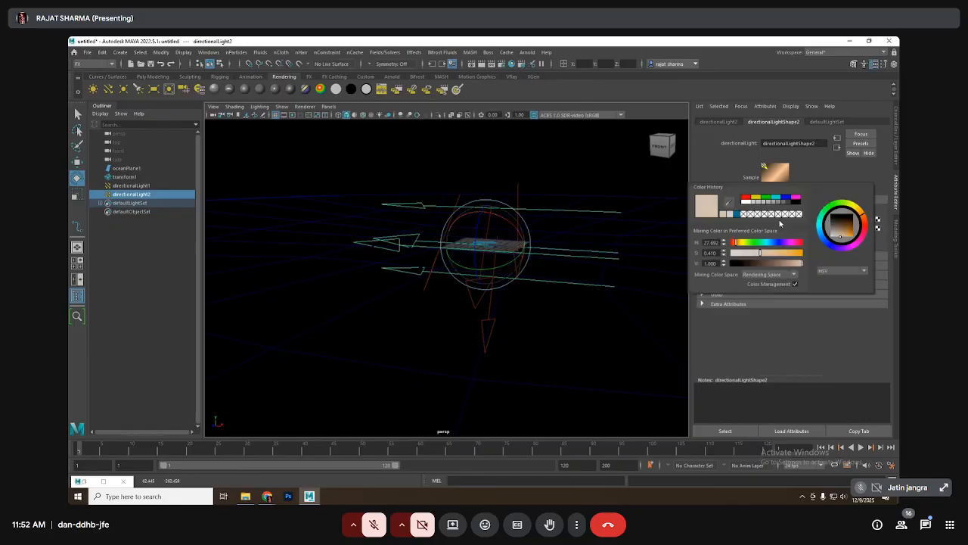
pyautogui.click(745, 202)
pyautogui.click(779, 229)
pyautogui.write('0.5')
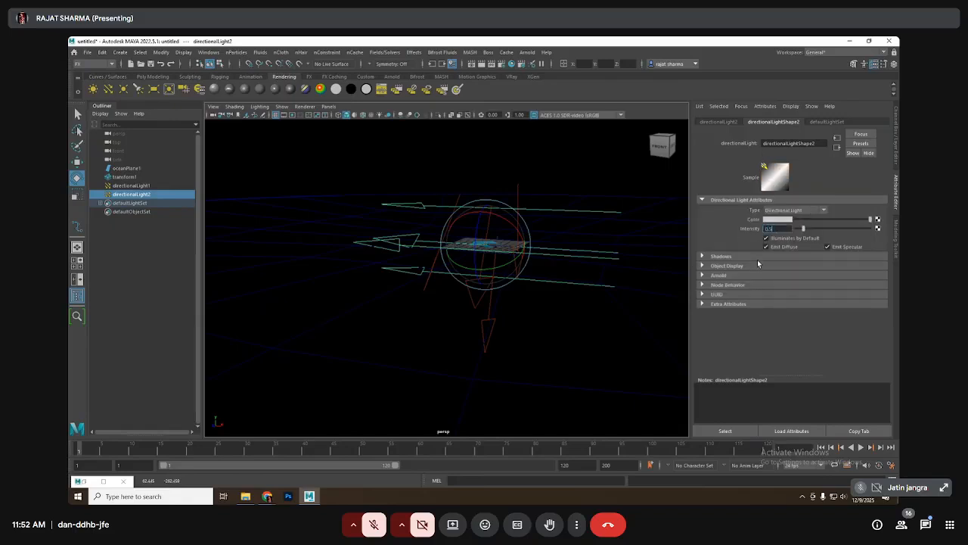
pyautogui.press('Return')
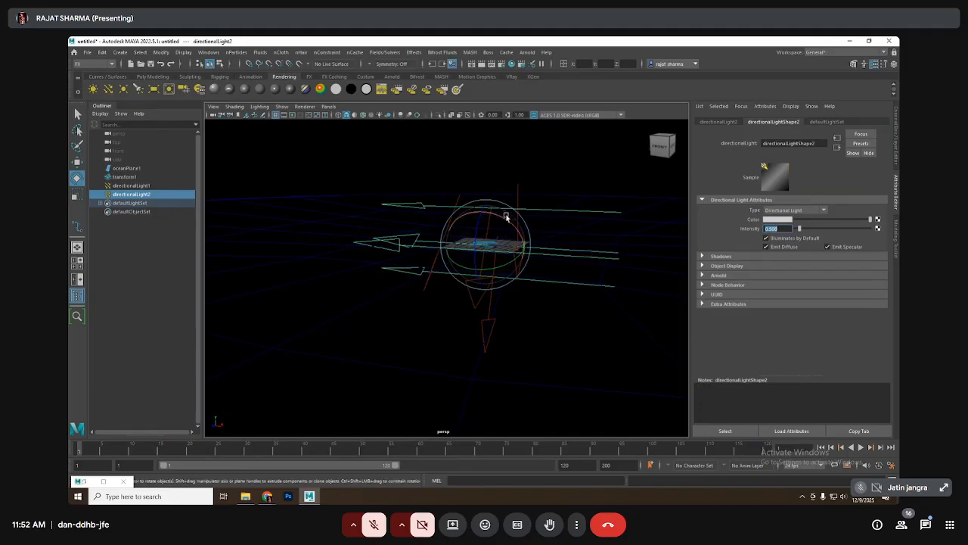
pyautogui.moveTo(508, 217); pyautogui.dragTo(500, 215)
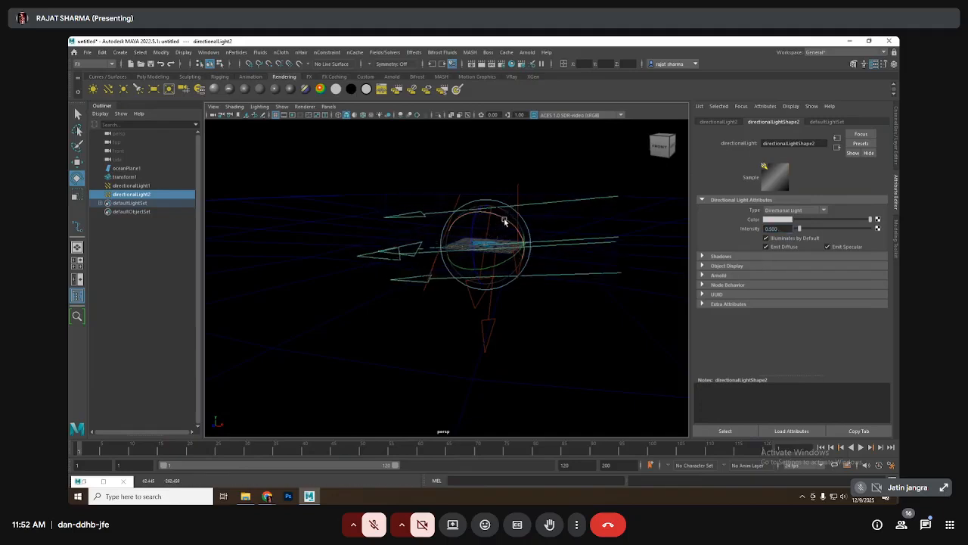
# Duplicate the white side light, aim the copy the opposite way with an intensity of 0.3, and render the ocean frame.
pyautogui.hotkey('ctrl', 'd')
pyautogui.moveTo(522, 259); pyautogui.dragTo(507, 246)
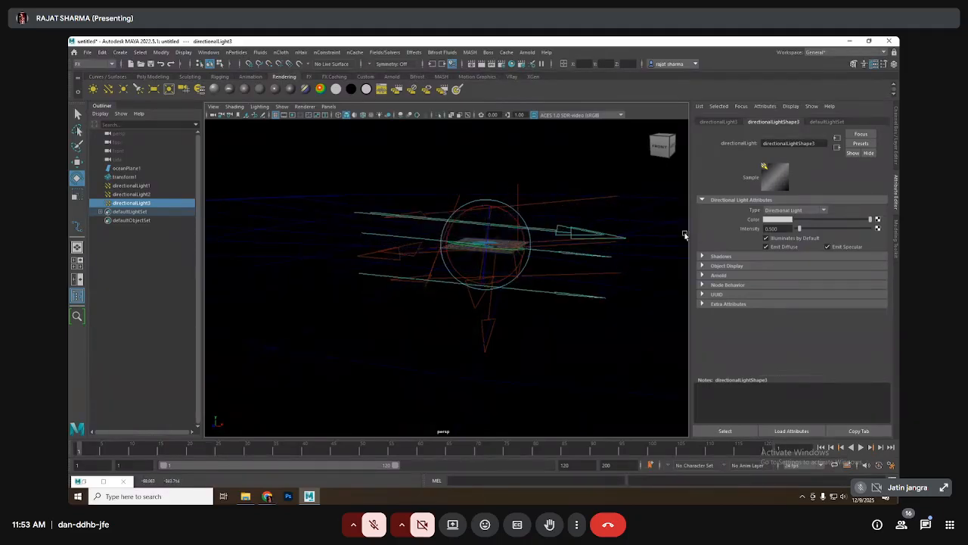
pyautogui.click(782, 228)
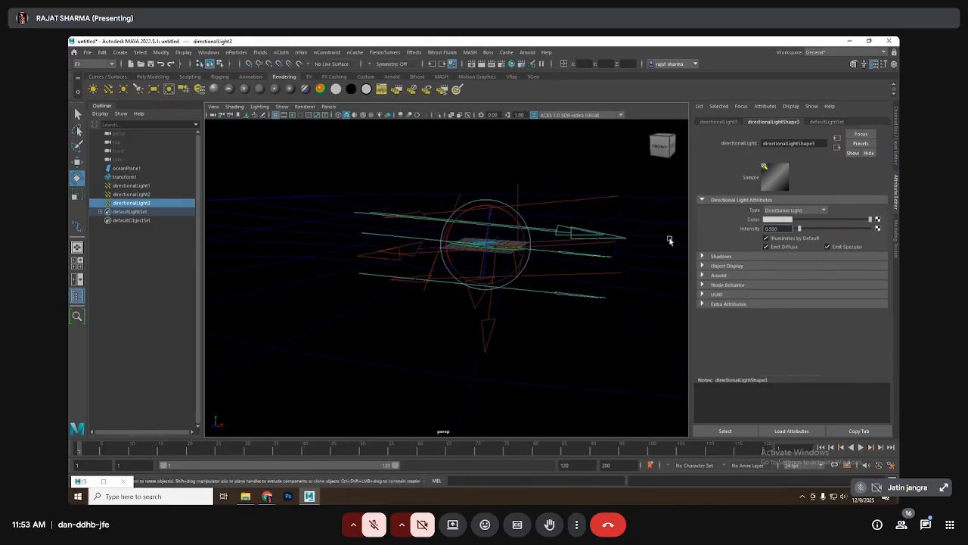
pyautogui.press('BackSpace')
pyautogui.press('BackSpace')
pyautogui.press('BackSpace')
pyautogui.press('BackSpace')
pyautogui.press('BackSpace')
pyautogui.write('0.3')
pyautogui.press('Return')
pyautogui.click(491, 63)
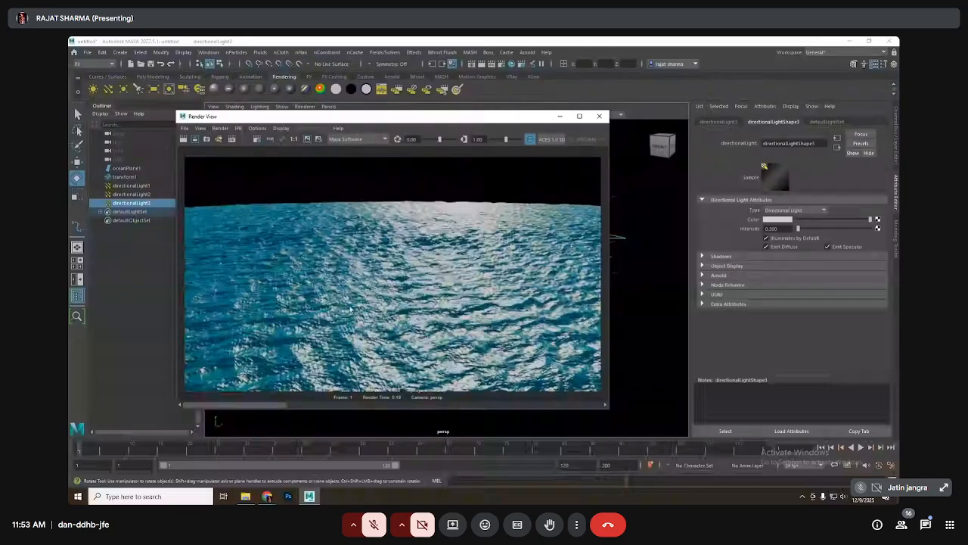
# Set the ocean shader's specular Reflectivity to 1 and render a small test region of the water.
pyautogui.click(665, 198)
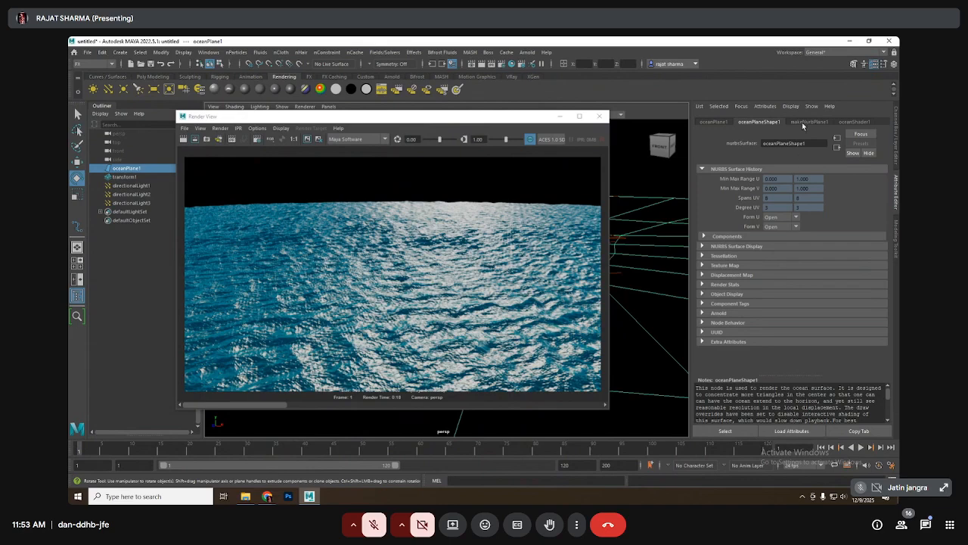
pyautogui.click(854, 121)
pyautogui.scroll(-2, 741, 306)
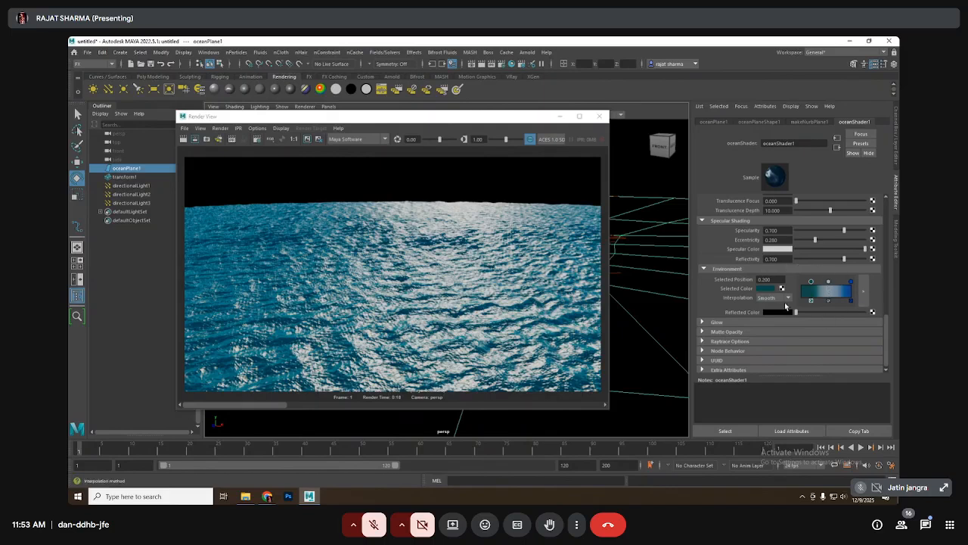
pyautogui.scroll(2, 783, 303)
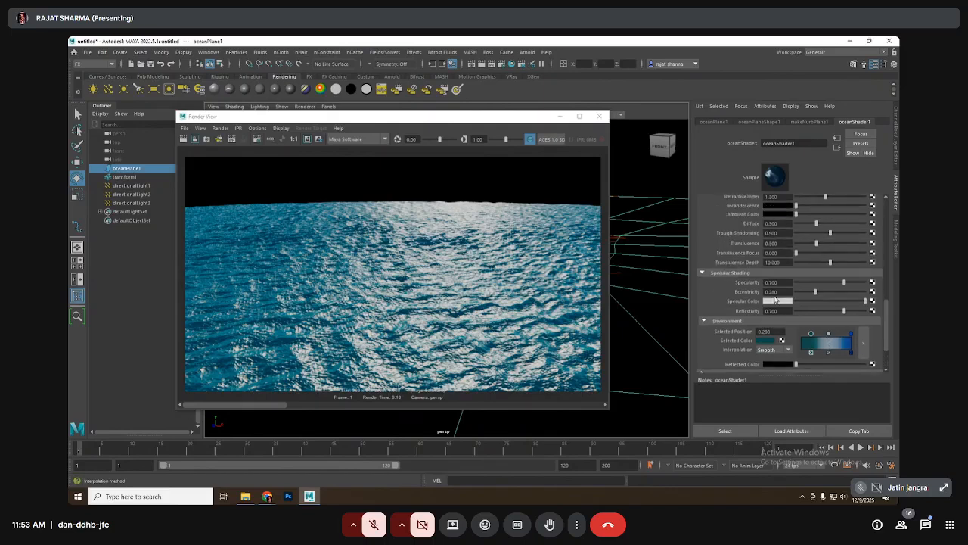
pyautogui.moveTo(845, 310); pyautogui.dragTo(894, 314)
pyautogui.moveTo(350, 291); pyautogui.dragTo(246, 232)
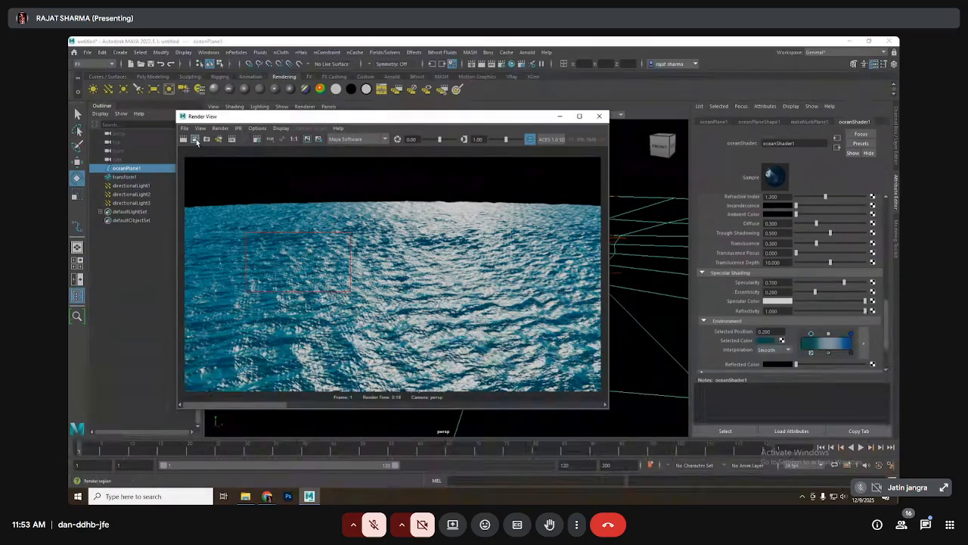
pyautogui.click(195, 139)
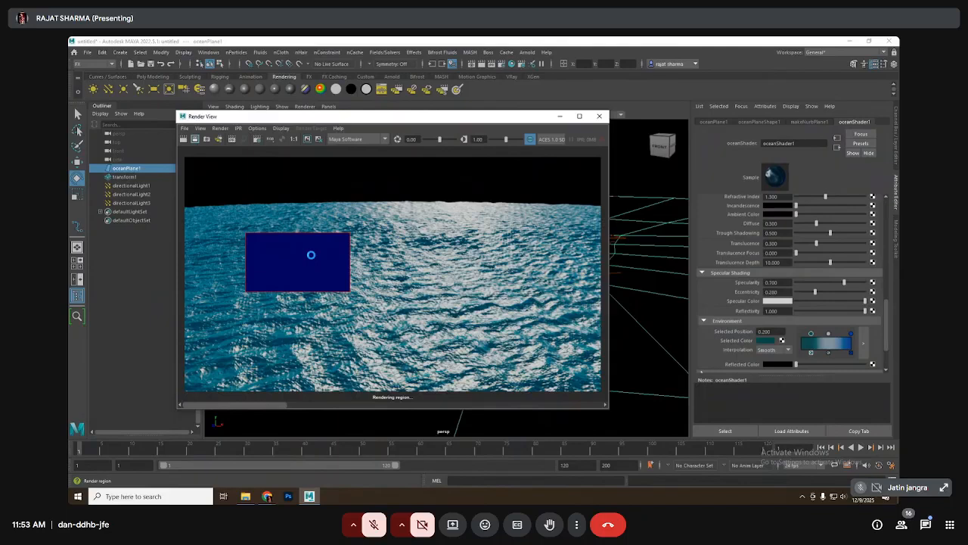
# Try a Reflectivity of 3 on the ocean shader and render the same test region.
pyautogui.moveTo(780, 311); pyautogui.dragTo(727, 311)
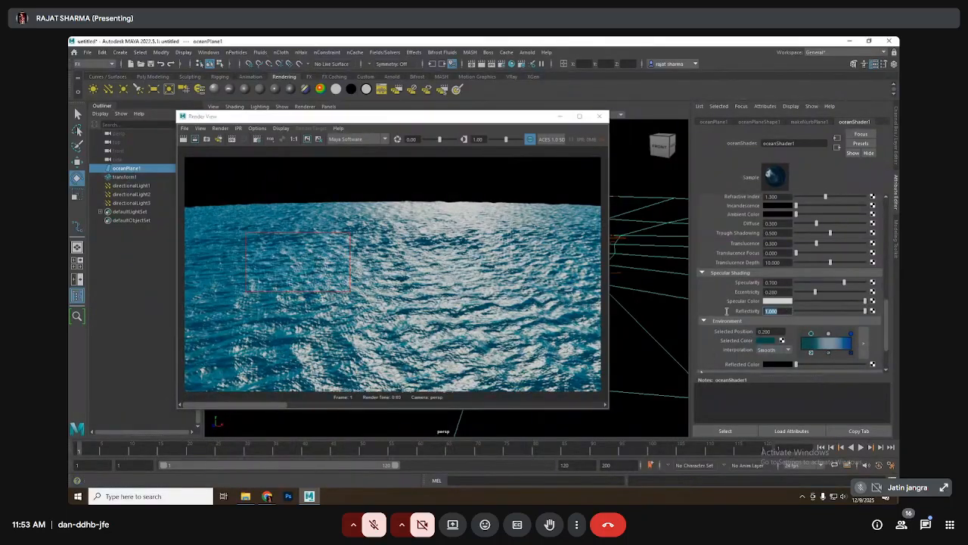
pyautogui.write('0.5')
pyautogui.press('Return')
pyautogui.click(195, 139)
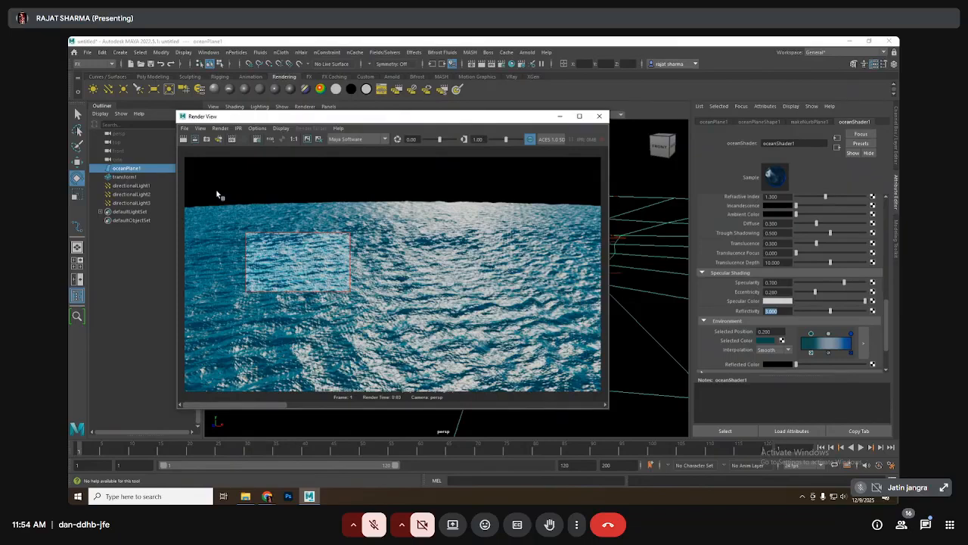
# Set the ocean shader's Reflectivity back to 1, render the test region again and clear the region selection.
pyautogui.click(793, 311)
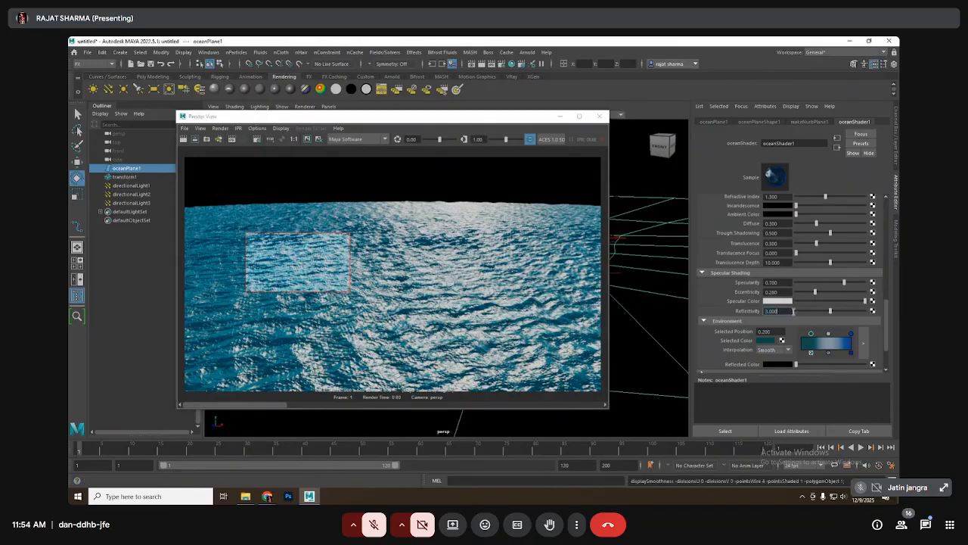
pyautogui.press('Return')
pyautogui.click(194, 139)
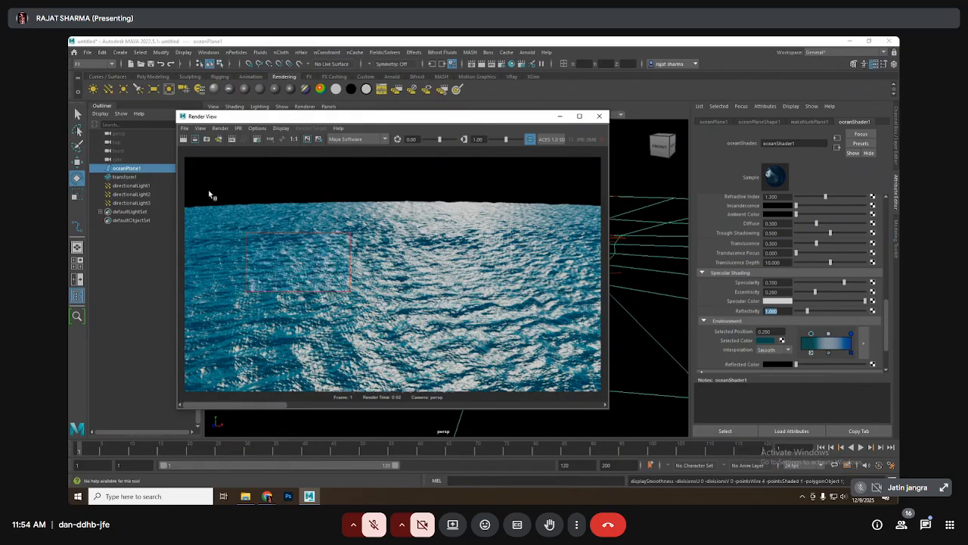
pyautogui.click(311, 246)
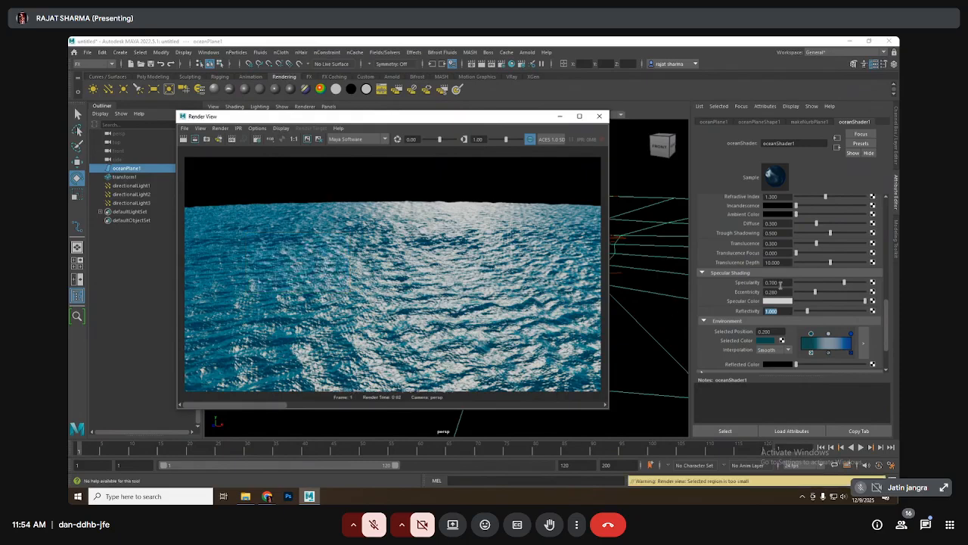
# Set the ocean shader's Specularity to 0.6 and render the full ocean frame.
pyautogui.click(780, 283)
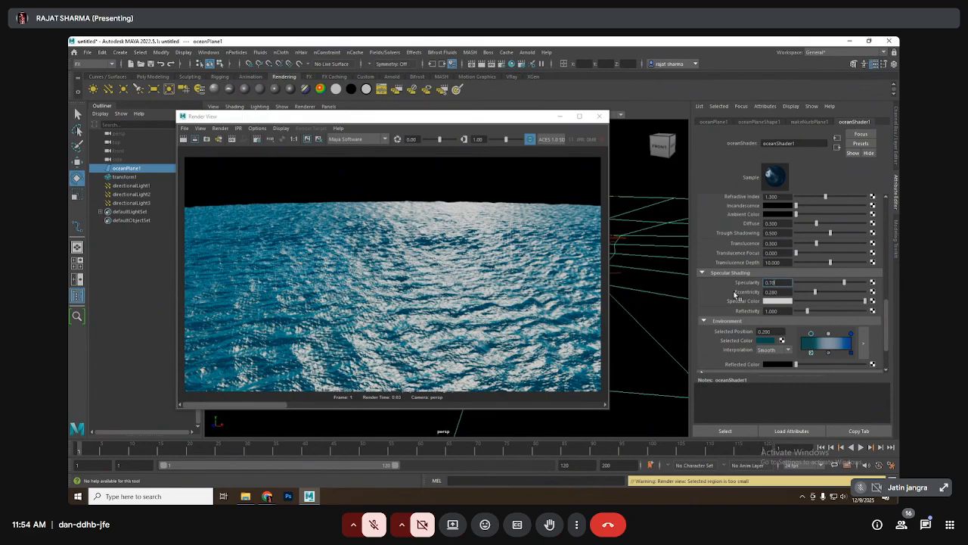
pyautogui.press('BackSpace')
pyautogui.press('Return')
pyautogui.click(183, 140)
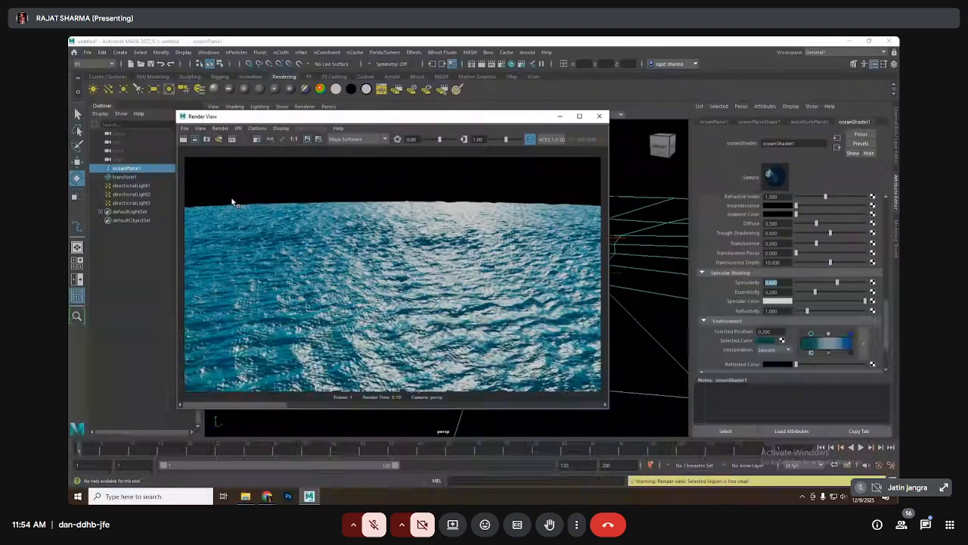
pyautogui.scroll(-3, 790, 357)
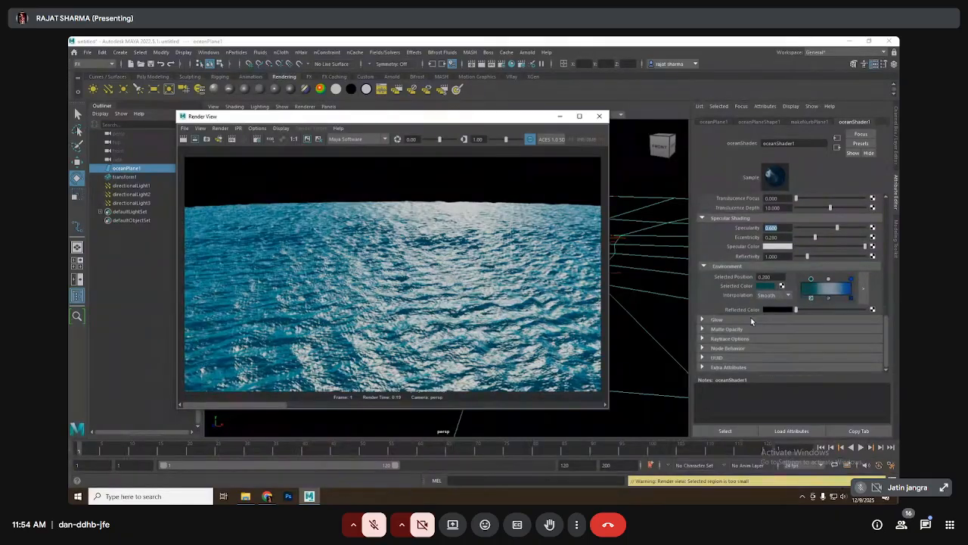
# Add three points to the ocean shader's Wave Turbulence curve, one of them at position 0.114 with value 0.760.
pyautogui.click(750, 317)
pyautogui.click(750, 319)
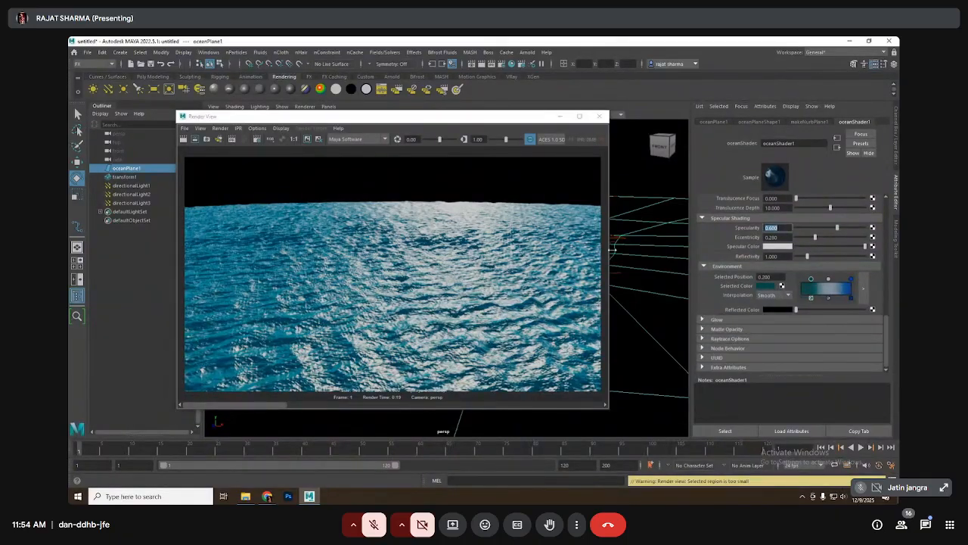
pyautogui.scroll(4, 770, 309)
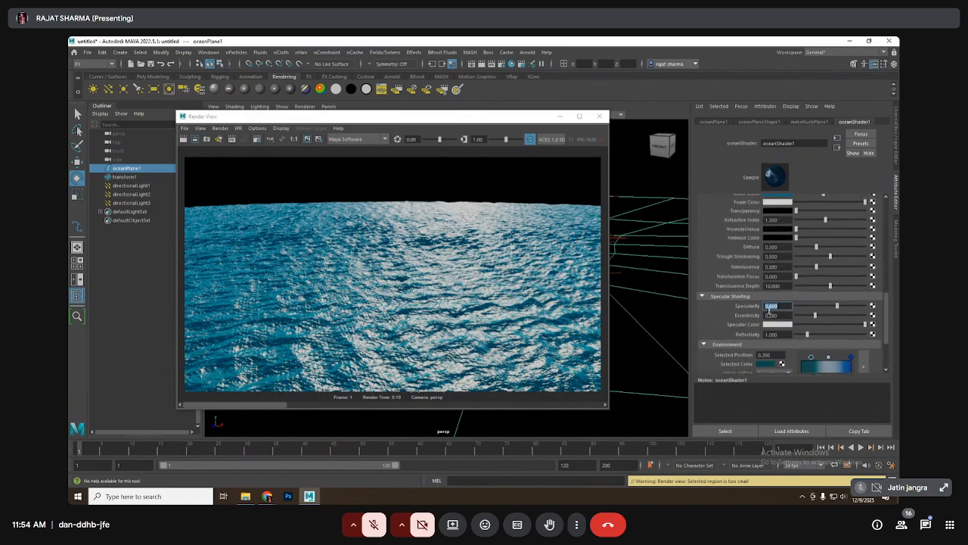
pyautogui.scroll(8, 769, 308)
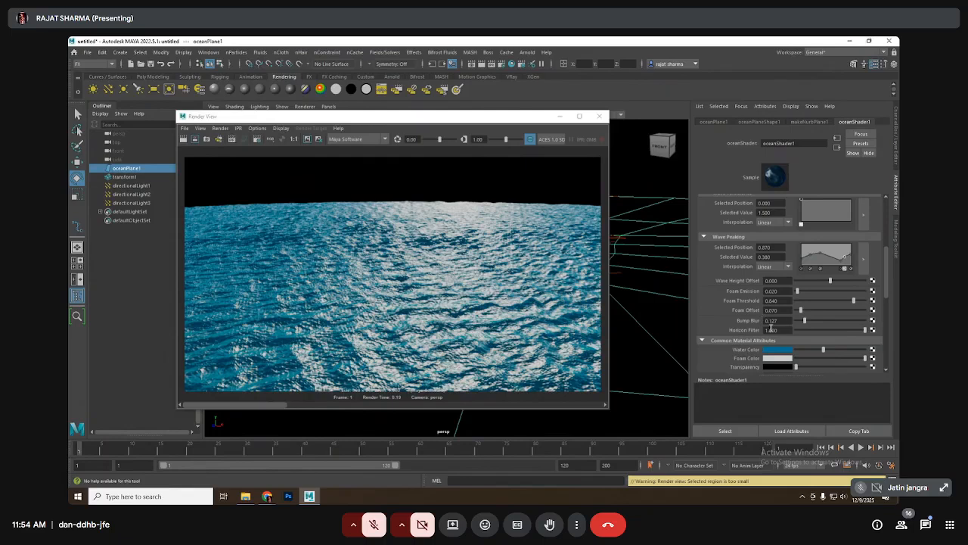
pyautogui.scroll(5, 768, 306)
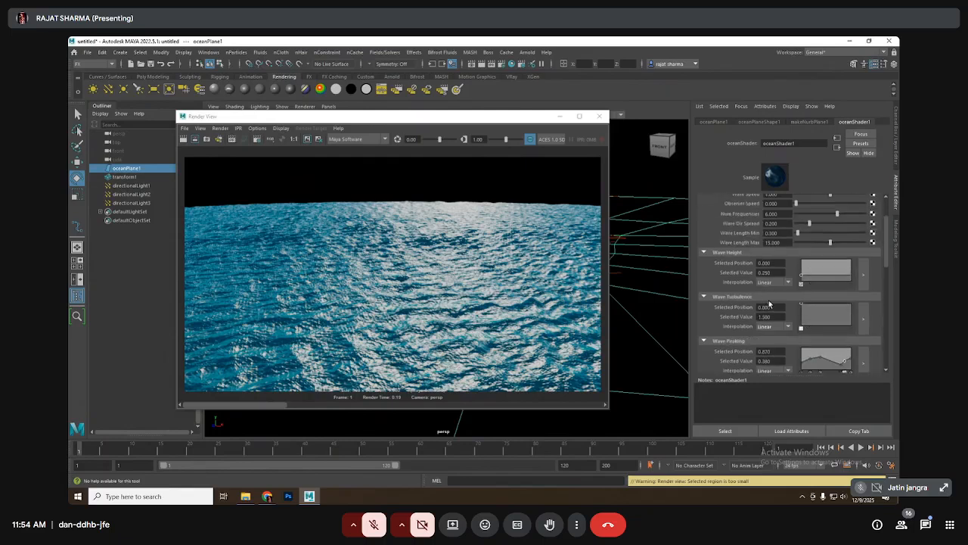
pyautogui.click(825, 308)
pyautogui.click(839, 307)
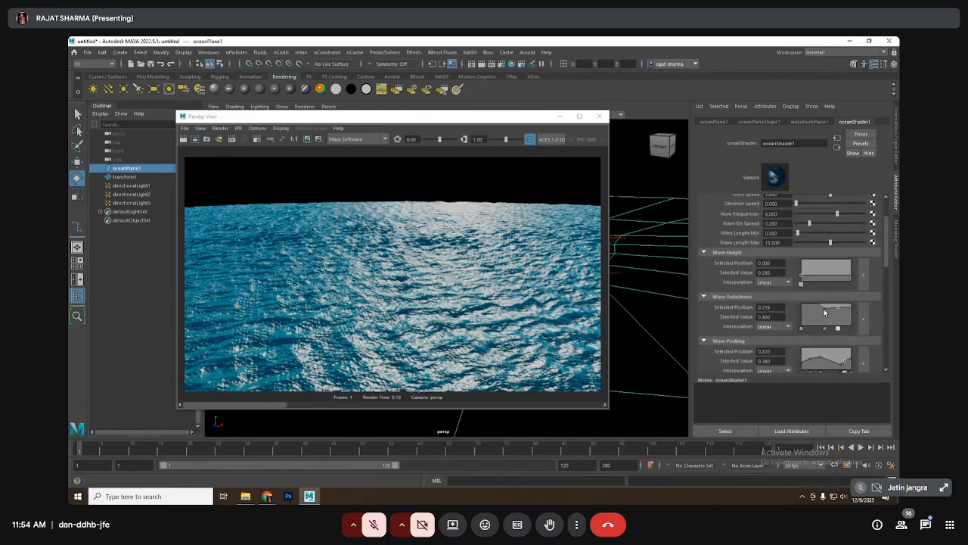
pyautogui.click(810, 307)
# Add four points along the ocean shader's Wave Height curve, the last at position 0.757 with value 0.320, and render the full frame.
pyautogui.click(811, 274)
pyautogui.click(820, 277)
pyautogui.click(830, 275)
pyautogui.click(839, 274)
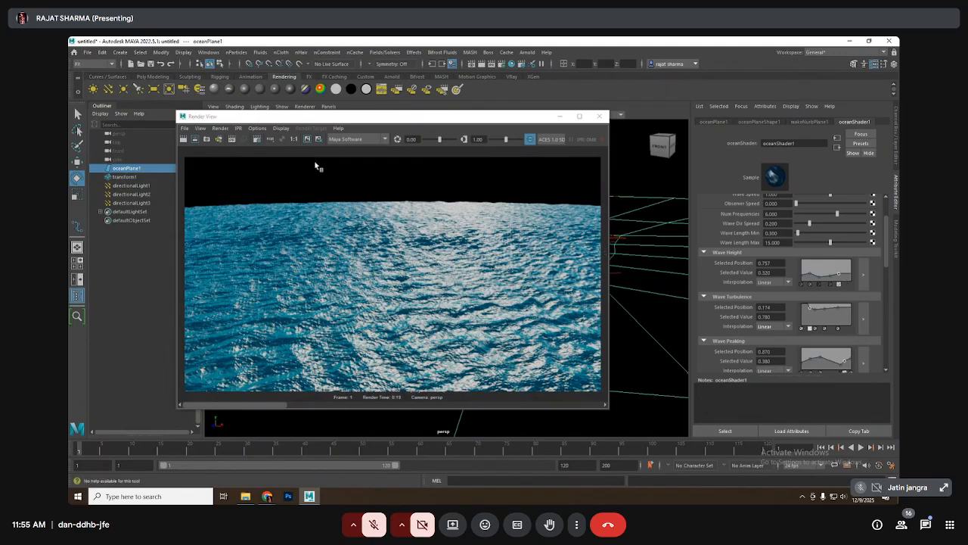
pyautogui.click(184, 140)
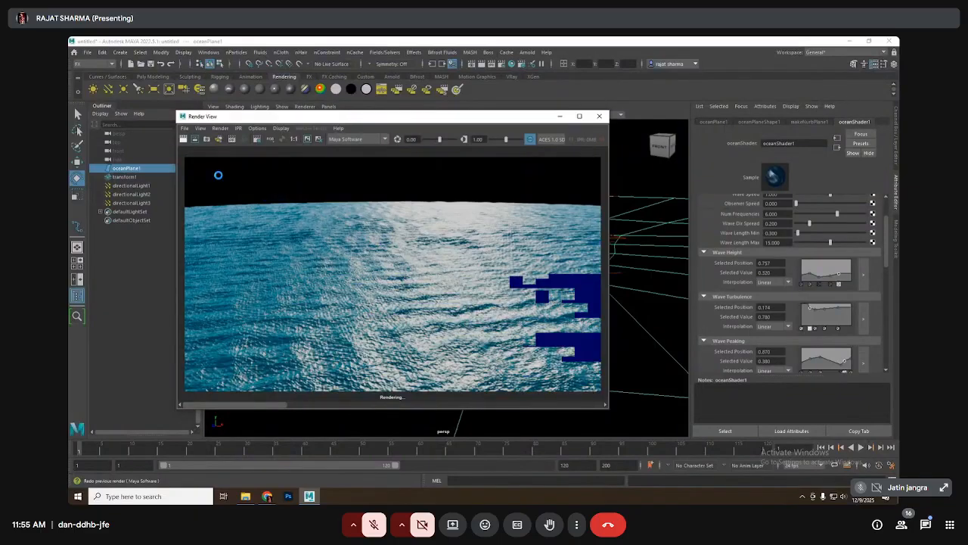
# Reshape the Wave Height curve by adjusting its points, raising the last one to a value of 0.460 at position 0.765.
pyautogui.click(810, 271)
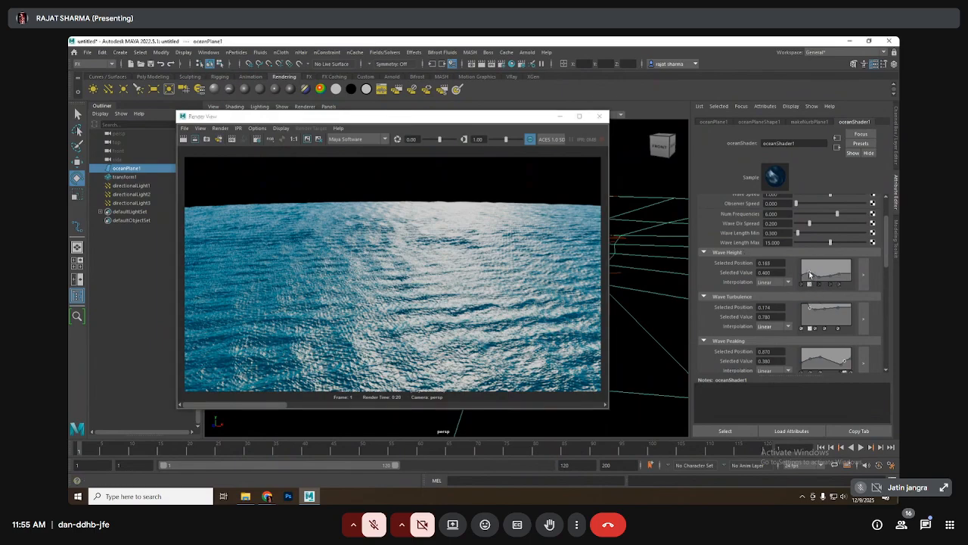
pyautogui.click(828, 274)
pyautogui.click(821, 276)
pyautogui.moveTo(842, 274); pyautogui.dragTo(839, 271)
# Set the ocean shader's Wave Length Max to 30 and Num Frequencies to 10.
pyautogui.doubleClick(772, 242)
pyautogui.write('30')
pyautogui.press('Return')
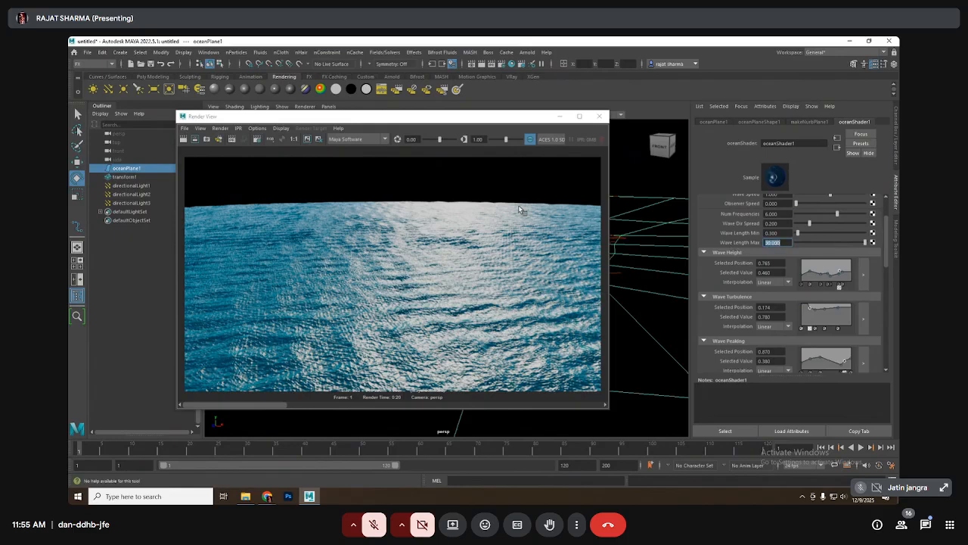
pyautogui.doubleClick(775, 214)
pyautogui.write('10')
pyautogui.press('Return')
# Render a small test region near the middle of the water, then render the full ocean frame.
pyautogui.moveTo(298, 242); pyautogui.dragTo(398, 287)
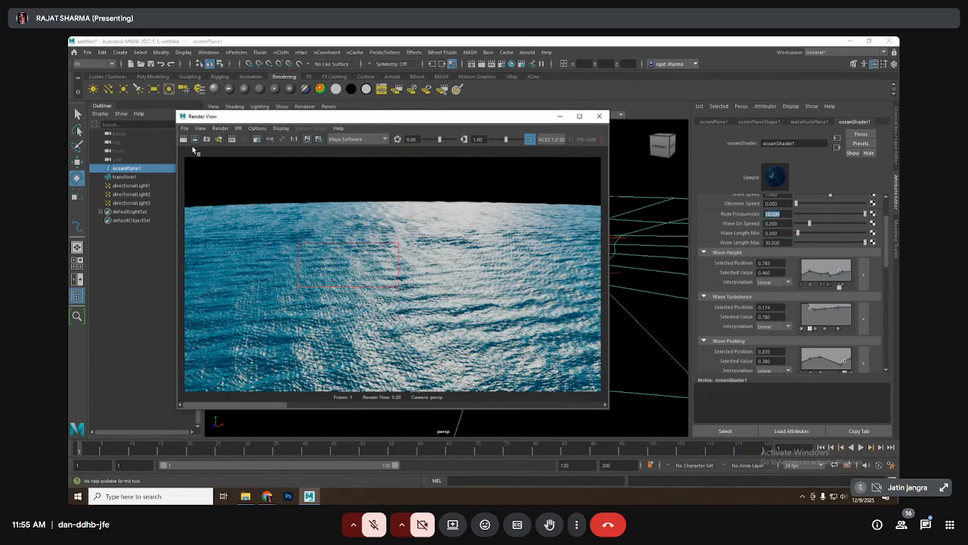
pyautogui.click(195, 139)
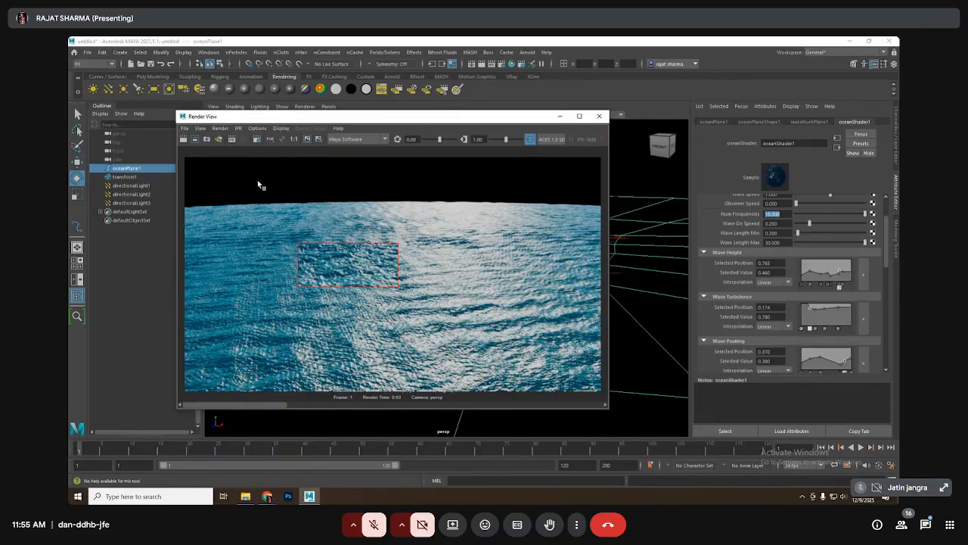
pyautogui.click(184, 139)
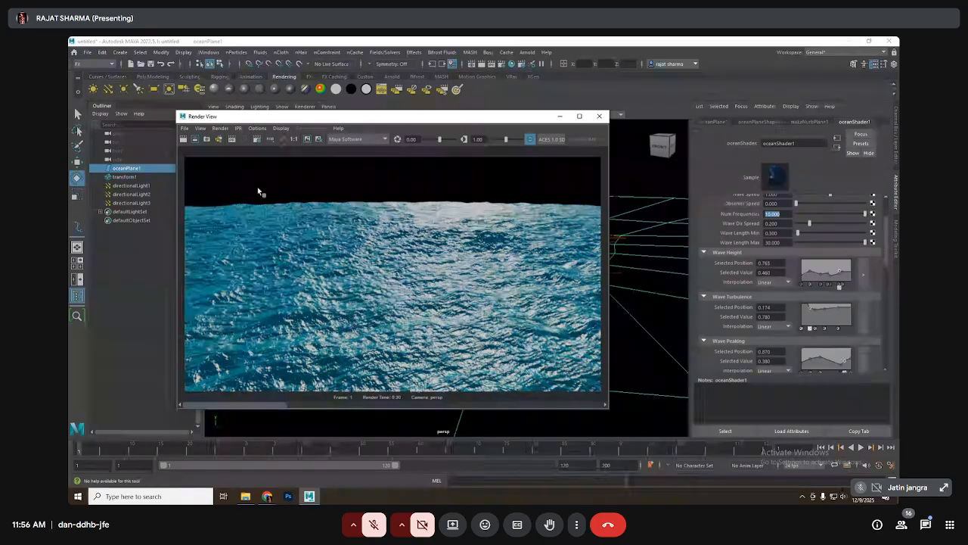
# Set the ocean shader's Diffuse to 0.5 and Trough Shadowing to 0.8.
pyautogui.scroll(-4, 744, 323)
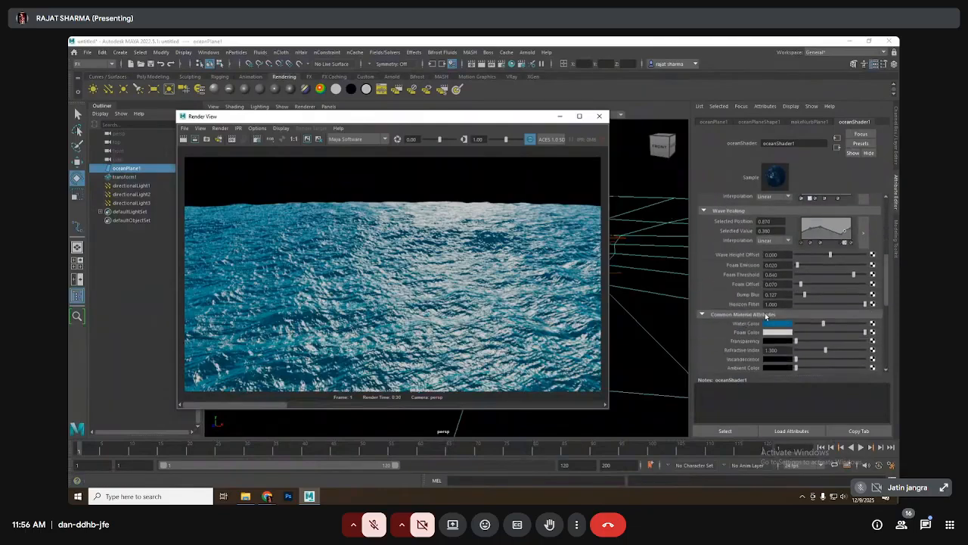
pyautogui.scroll(-3, 722, 322)
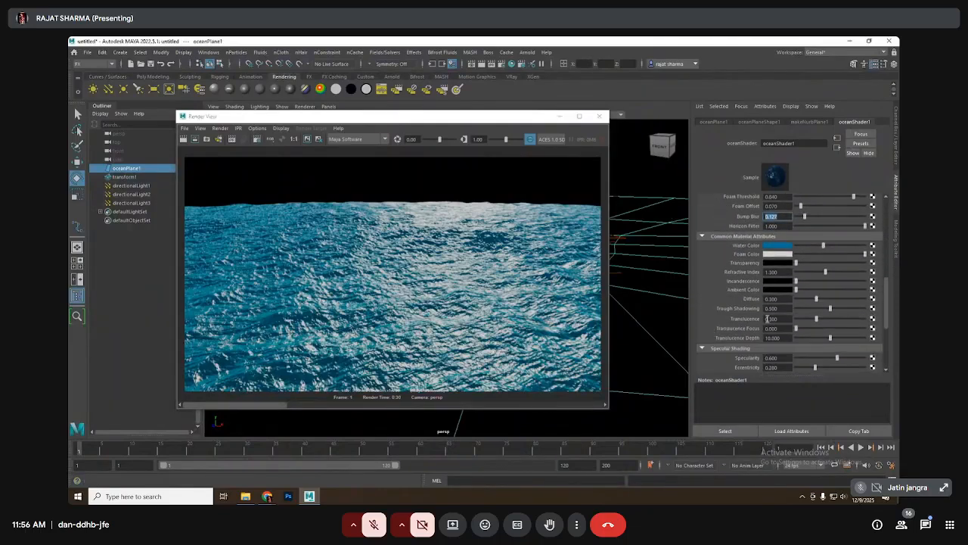
pyautogui.click(376, 527)
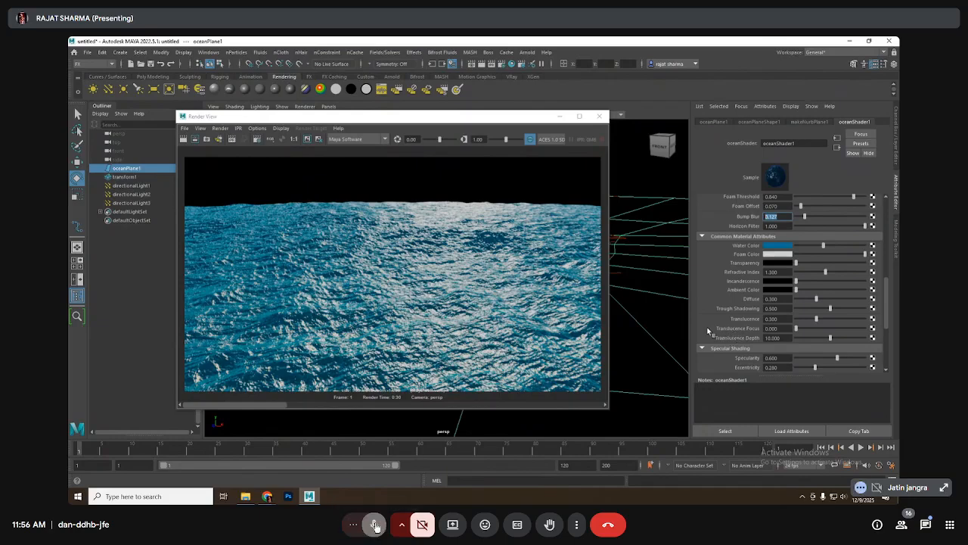
pyautogui.click(785, 298)
pyautogui.write('.5')
pyautogui.click(784, 311)
pyautogui.write('.8')
pyautogui.press('Return')
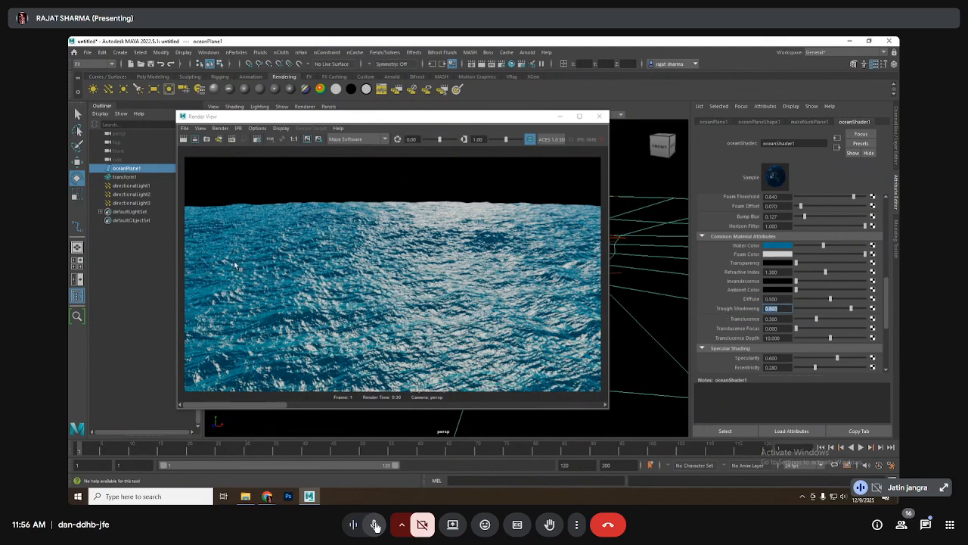
# Render a test region of the darker foreground water, followed by the whole ocean frame.
pyautogui.moveTo(219, 266); pyautogui.dragTo(324, 327)
pyautogui.click(194, 139)
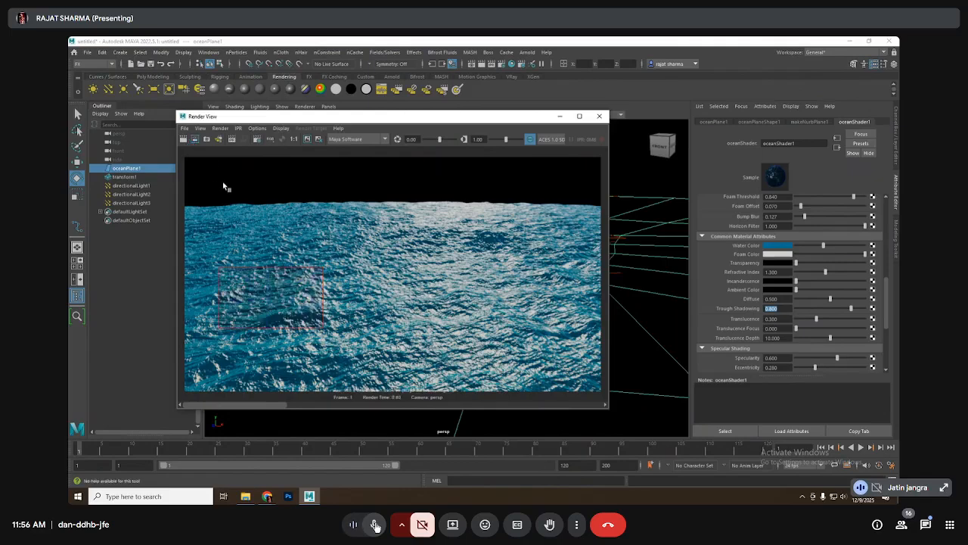
pyautogui.click(184, 139)
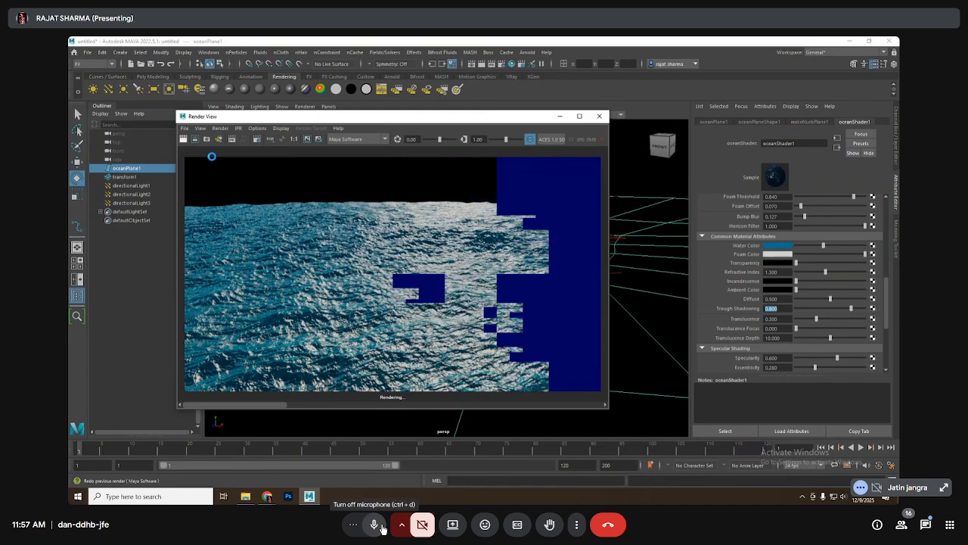
pyautogui.click(382, 528)
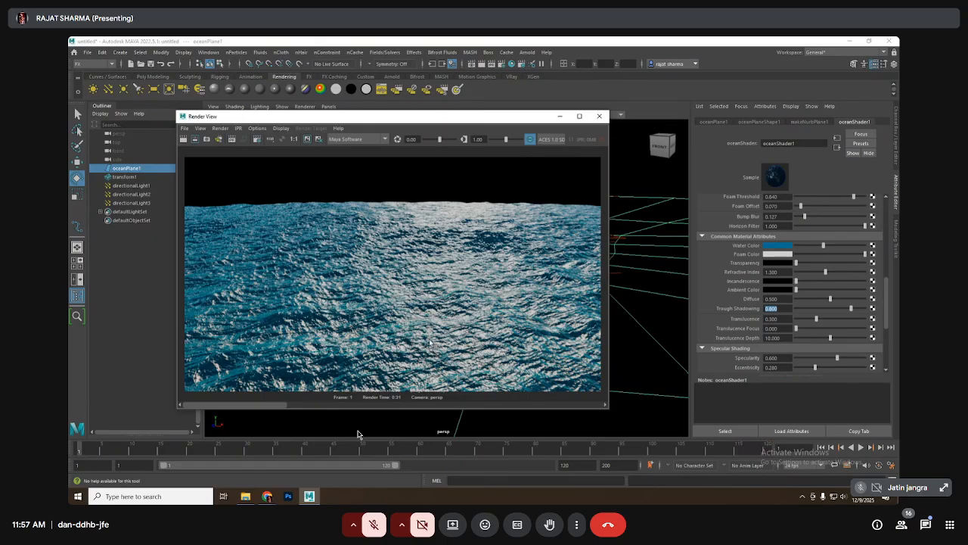
# Raise the ocean shader's Translucence to 1.
pyautogui.moveTo(817, 321); pyautogui.dragTo(846, 322)
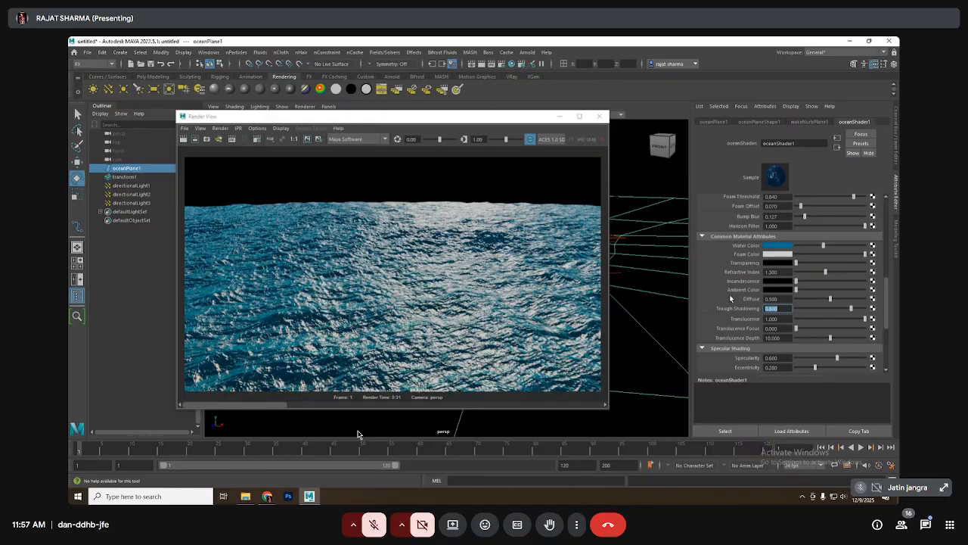
pyautogui.scroll(3, 733, 291)
pyautogui.scroll(-5, 755, 302)
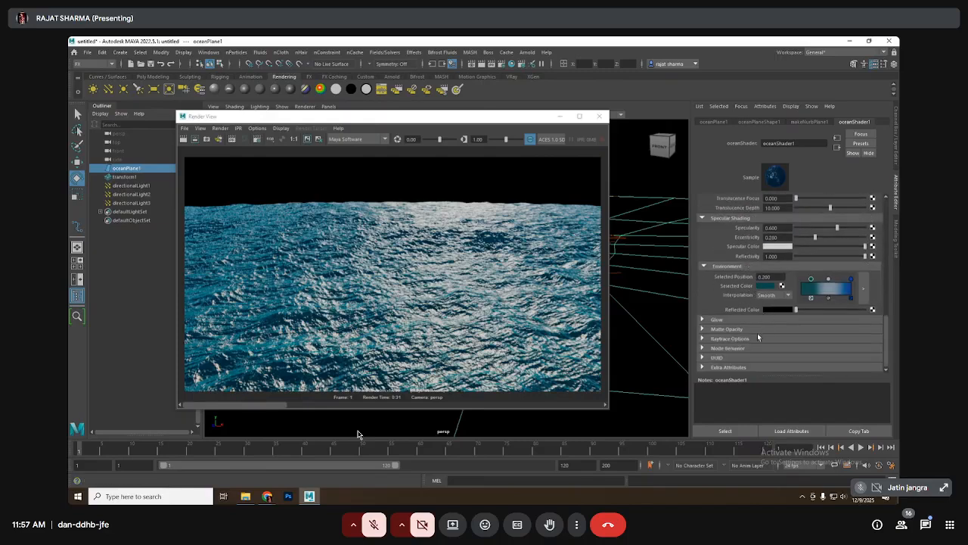
# Set the ocean shader's Specularity to 0.4, lower its Eccentricity to about 0.146, and render the full frame.
pyautogui.moveTo(779, 228); pyautogui.dragTo(711, 227)
pyautogui.write('.4')
pyautogui.press('Return')
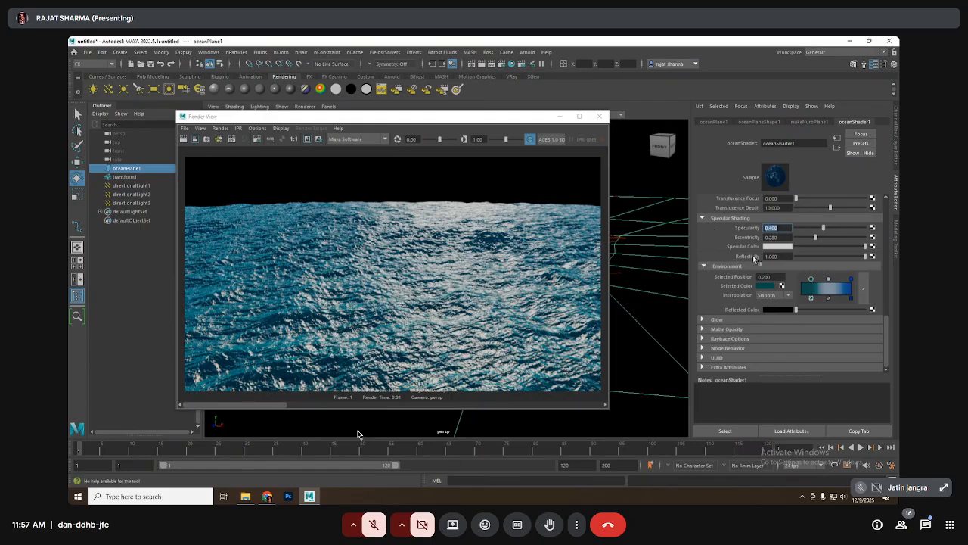
pyautogui.moveTo(817, 241)
pyautogui.mouseDown()
pyautogui.moveTo(795, 242)
pyautogui.moveTo(807, 237)
pyautogui.mouseUp()
pyautogui.click(184, 140)
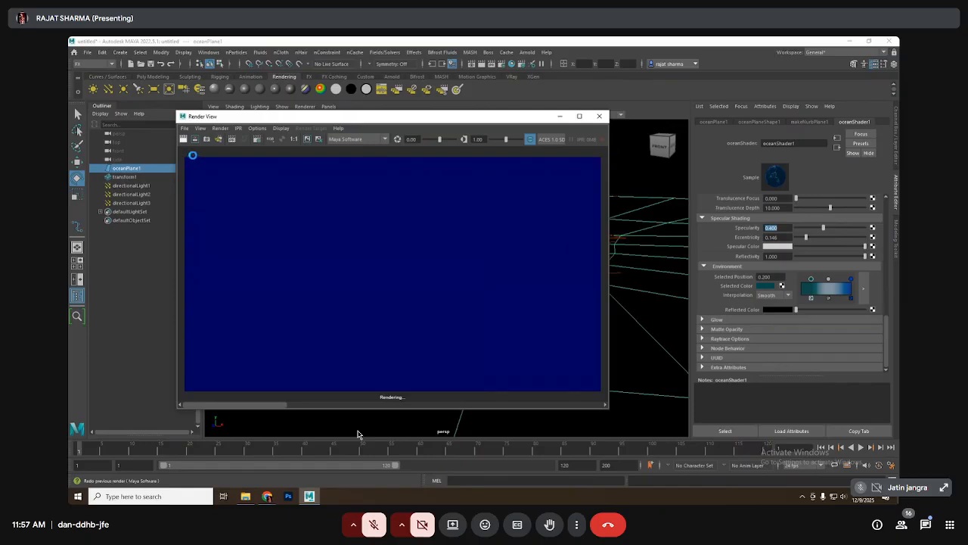
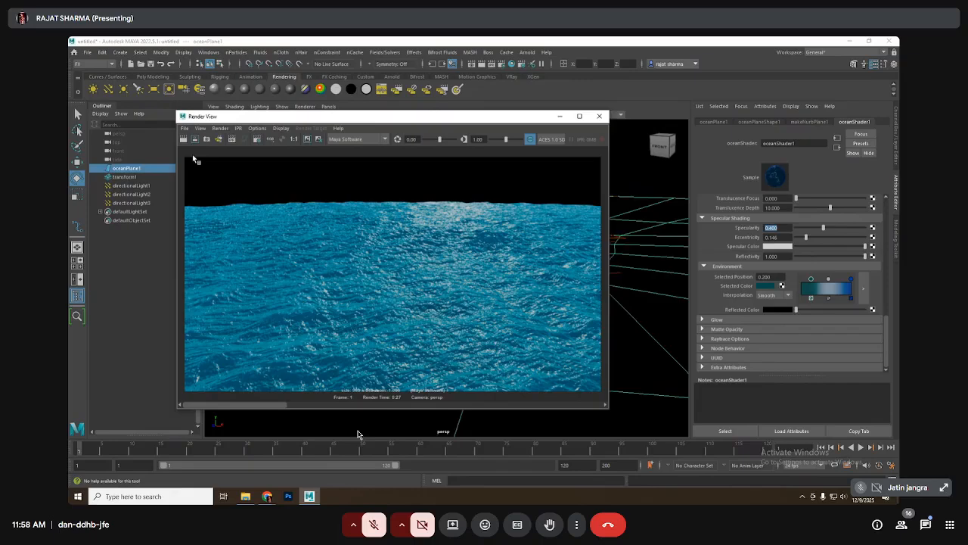
pyautogui.click(377, 524)
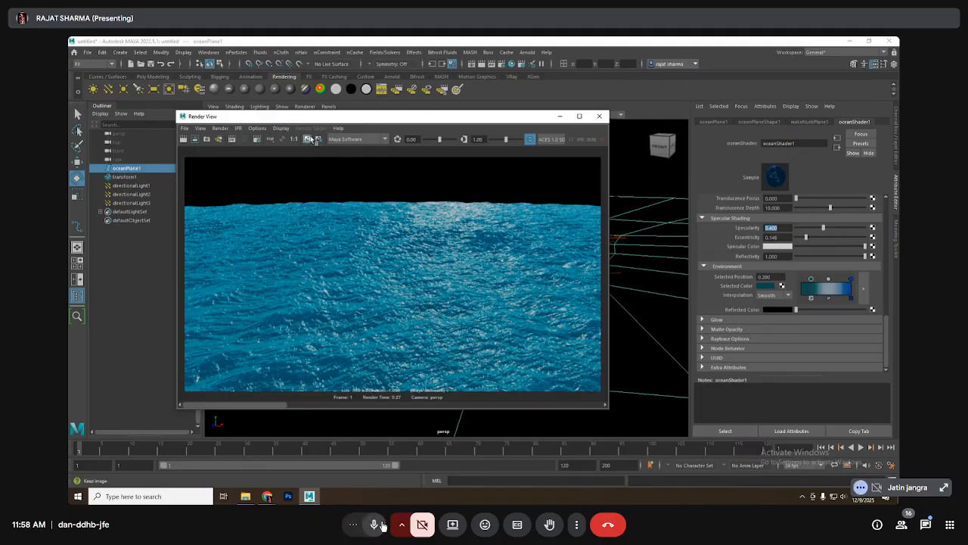
pyautogui.click(376, 524)
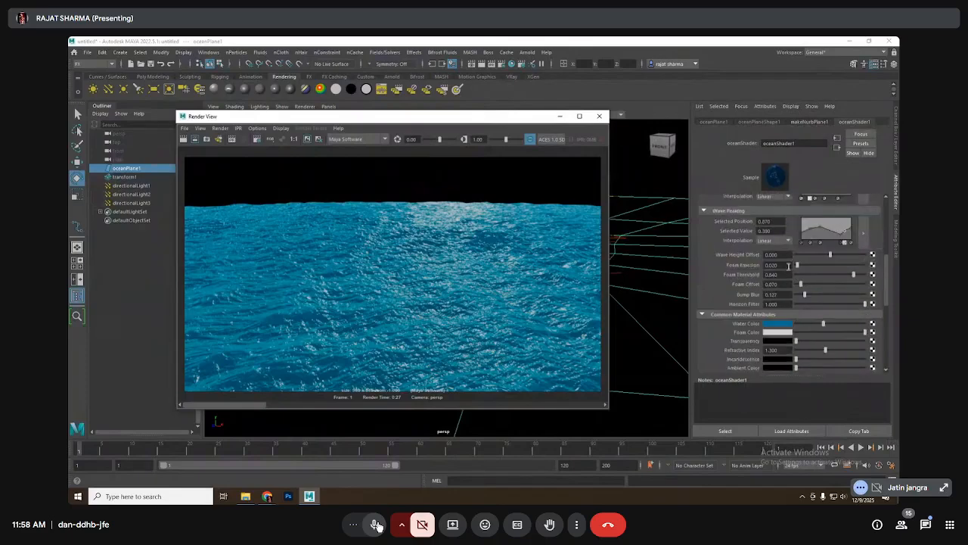
pyautogui.click(378, 525)
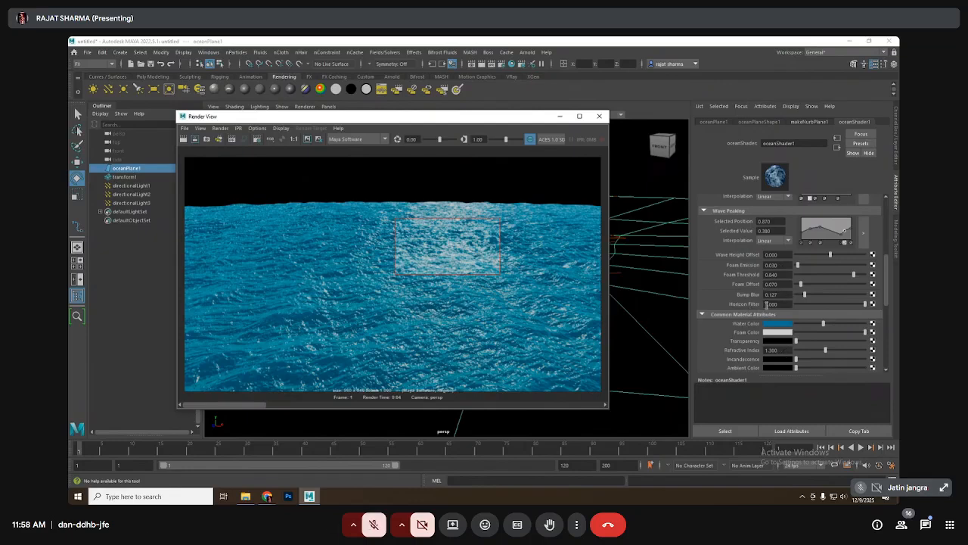
# Set the ocean shader's Diffuse to 0.2 and render the selected test region again.
pyautogui.scroll(-3, 742, 281)
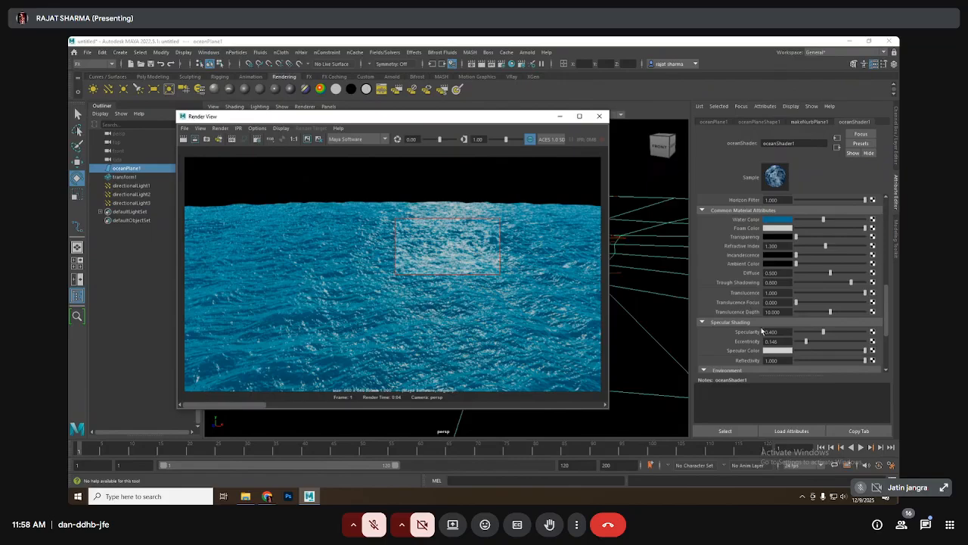
pyautogui.click(772, 273)
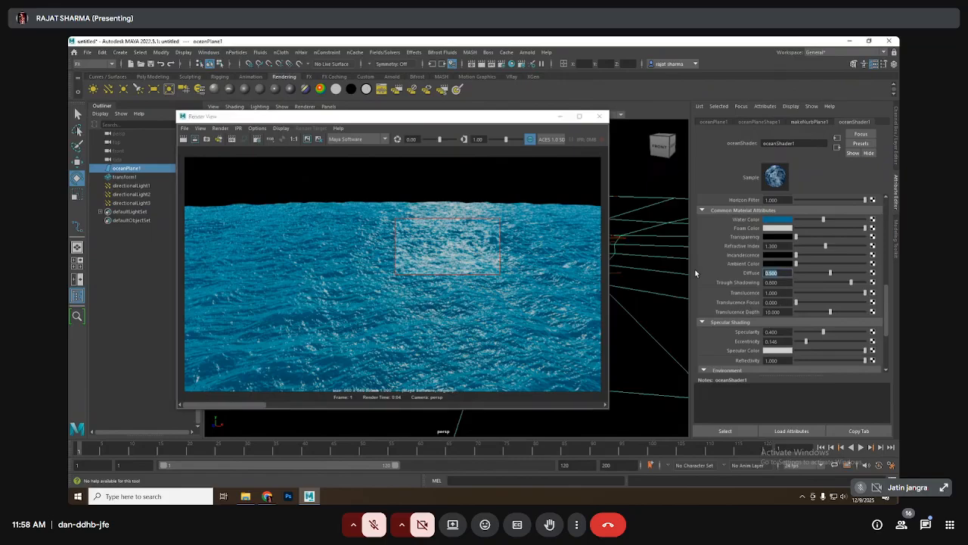
pyautogui.write('0.2')
pyautogui.press('Return')
pyautogui.click(195, 140)
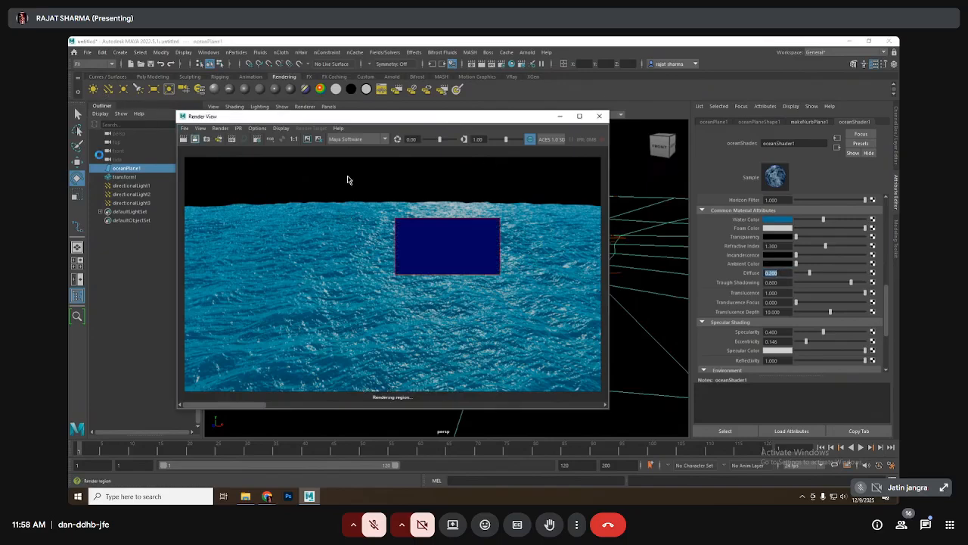
pyautogui.rightClick(534, 23)
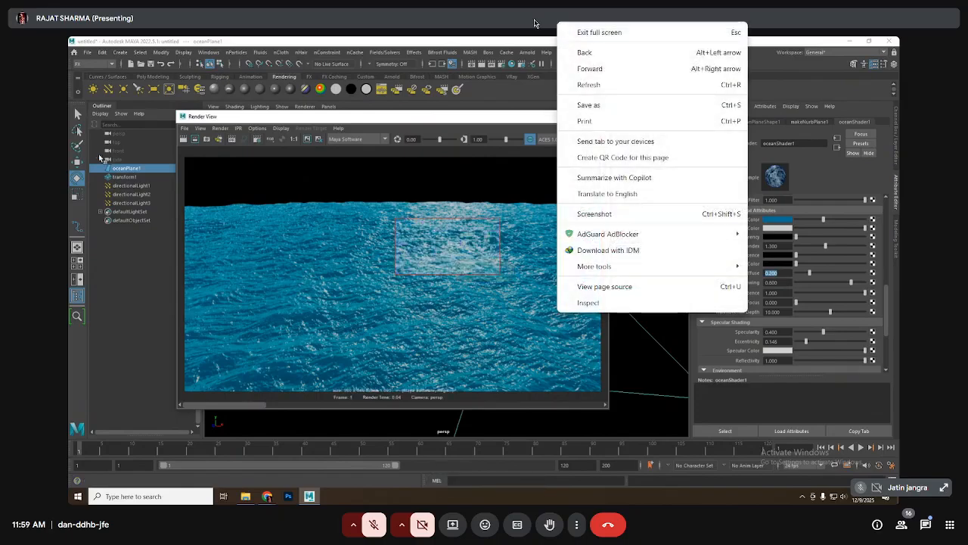
pyautogui.click(510, 22)
pyautogui.click(505, 271)
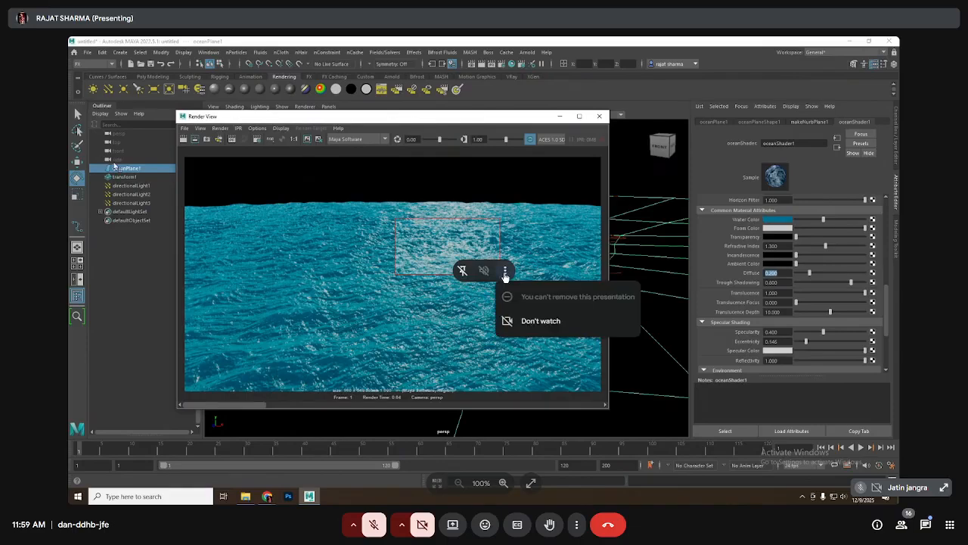
pyautogui.click(650, 269)
pyautogui.click(778, 282)
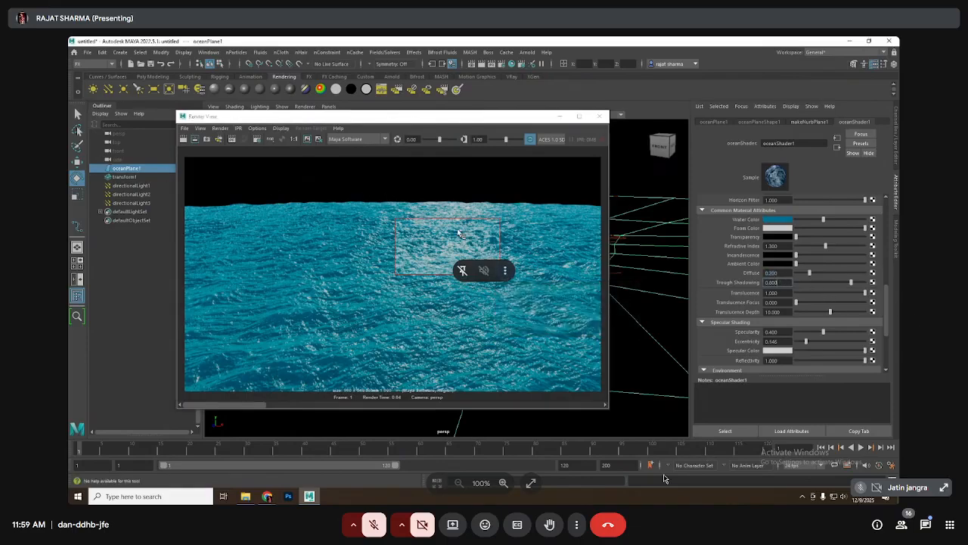
pyautogui.click(575, 524)
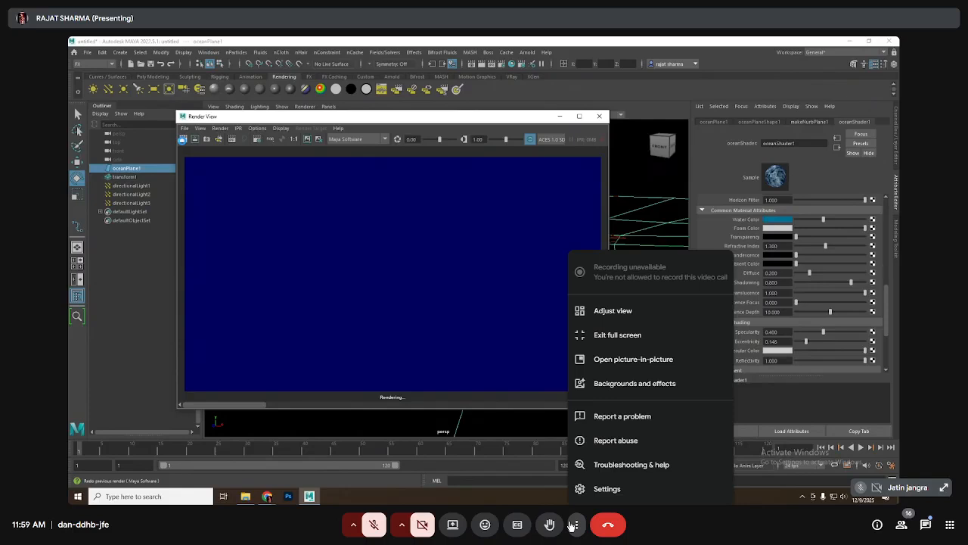
pyautogui.click(574, 525)
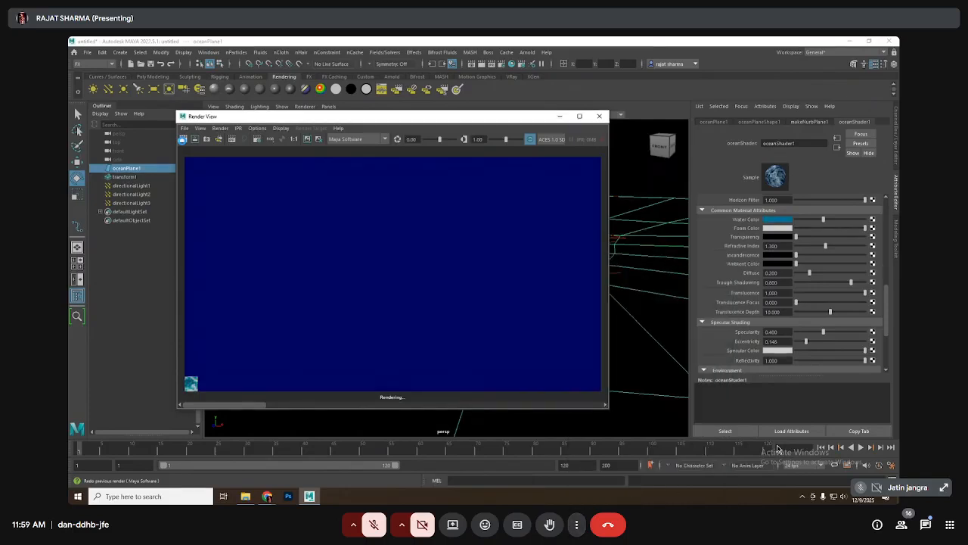
pyautogui.rightClick(421, 332)
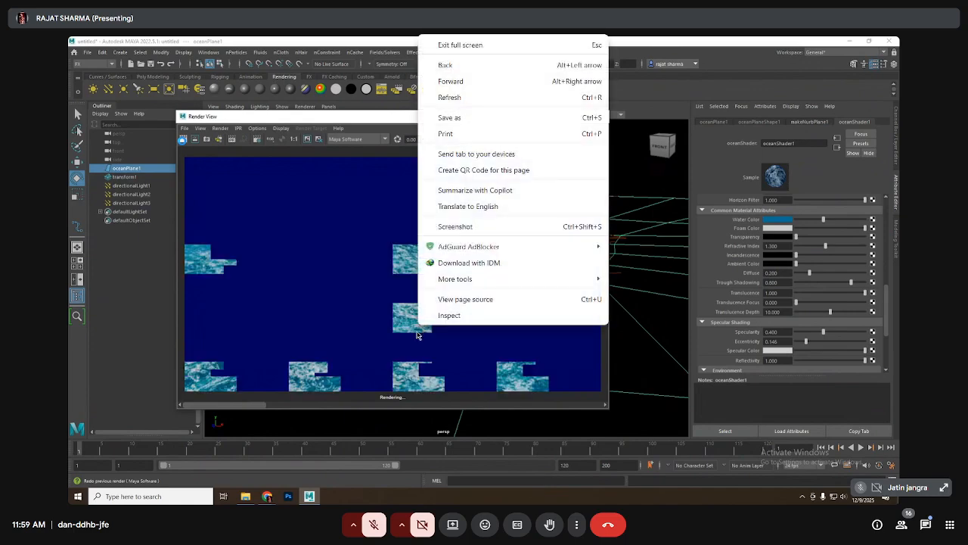
pyautogui.rightClick(416, 337)
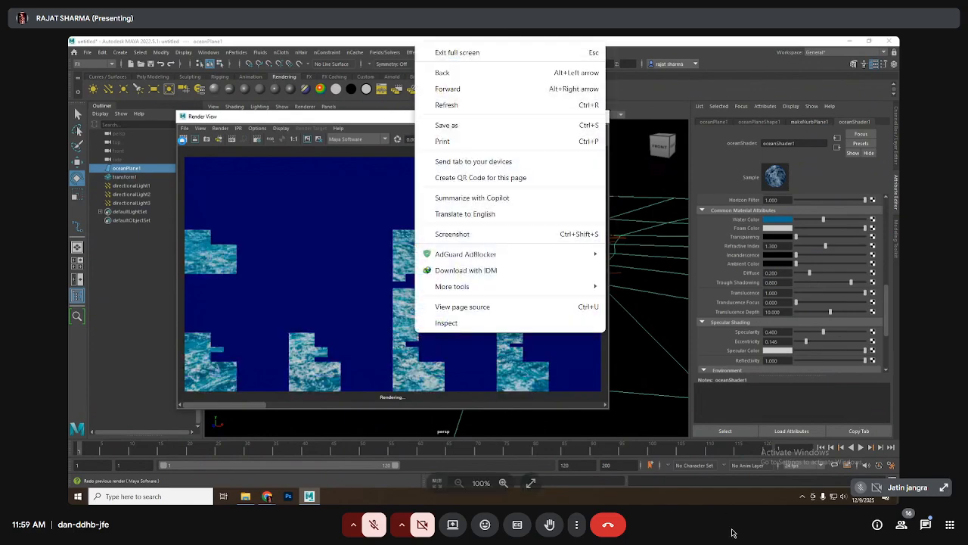
pyautogui.press('Escape')
pyautogui.click(577, 524)
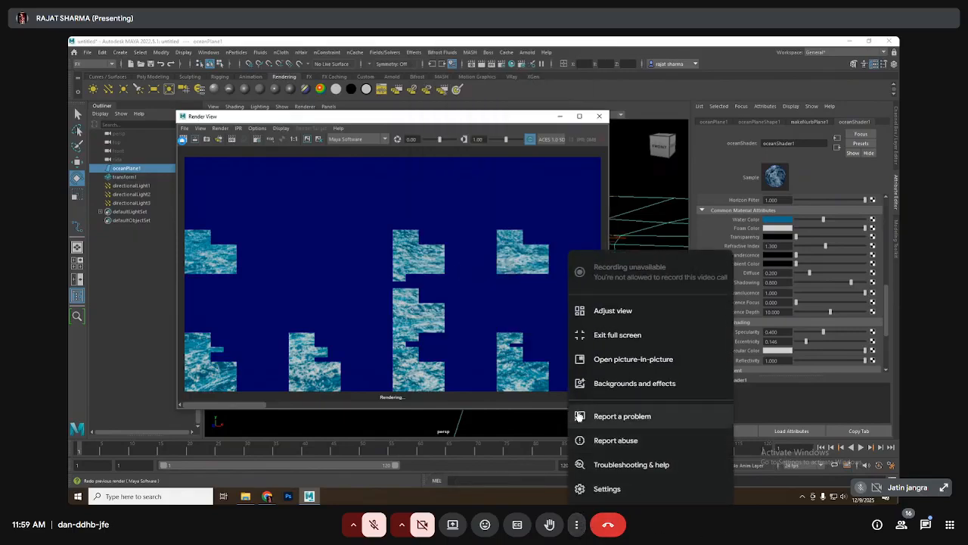
pyautogui.click(612, 364)
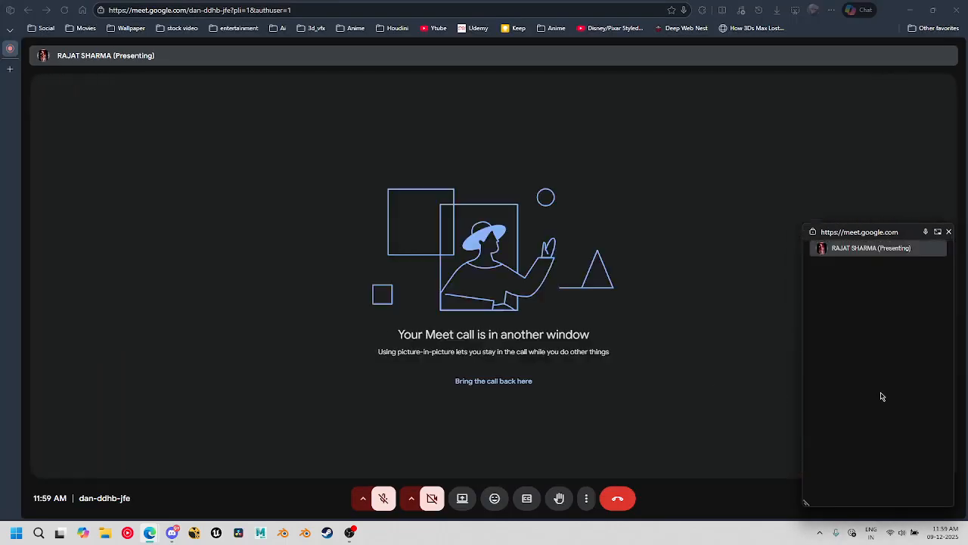
pyautogui.click(949, 232)
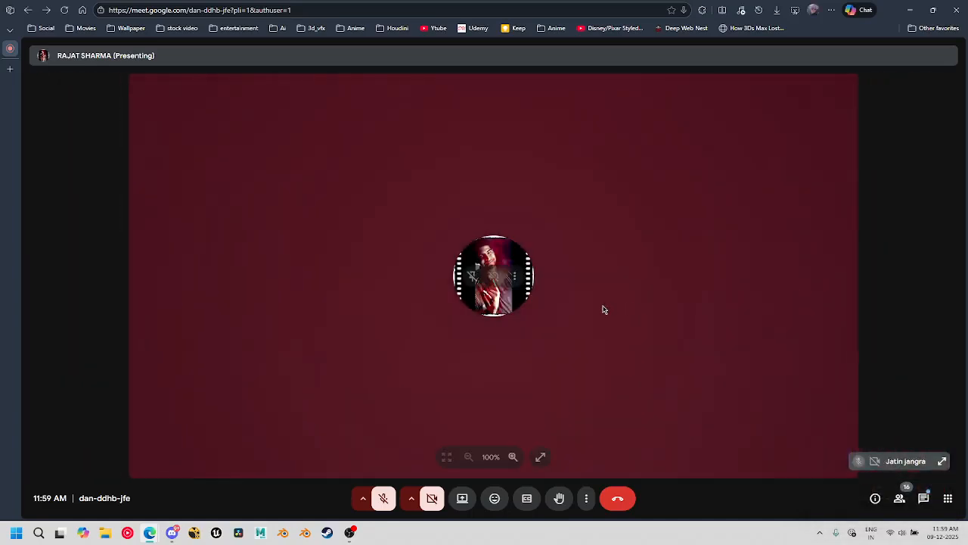
pyautogui.click(586, 497)
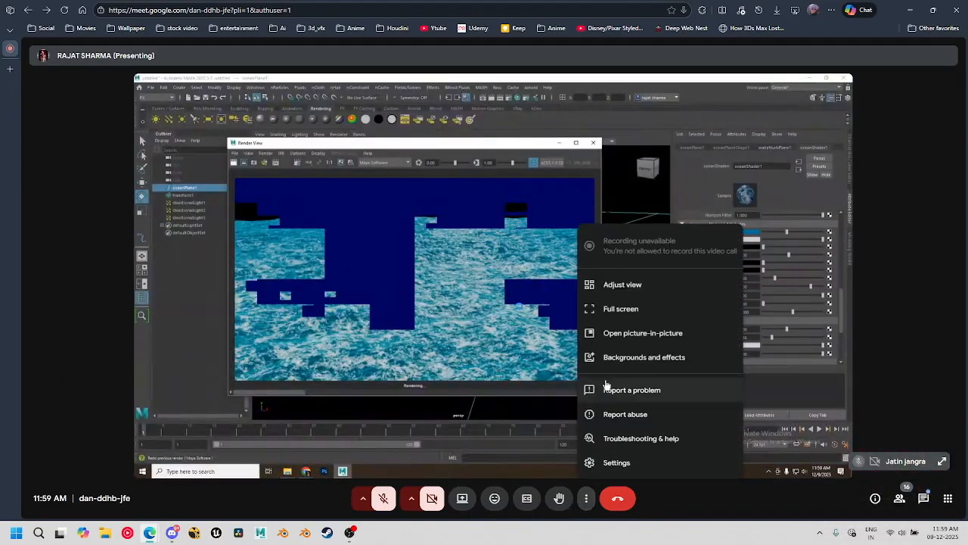
pyautogui.click(609, 309)
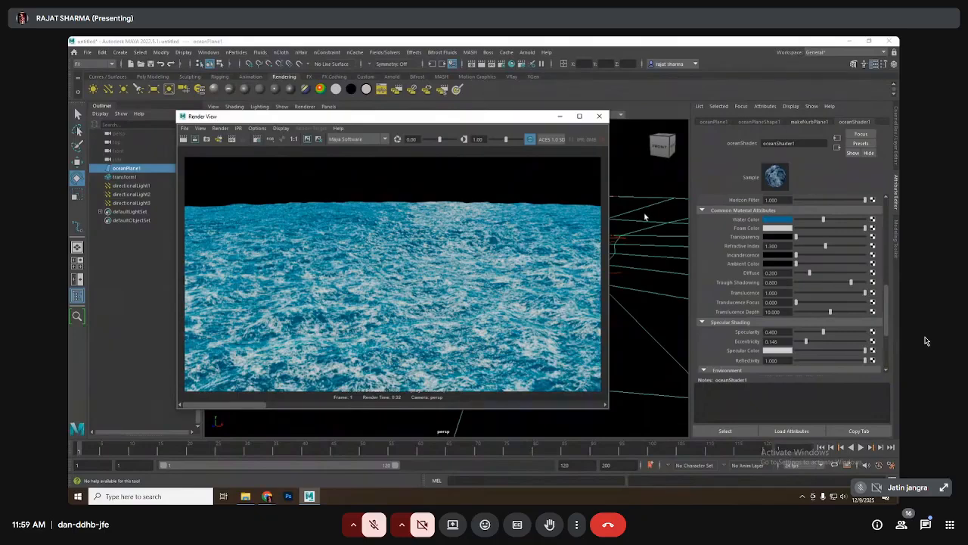
# Compare the latest ocean render with the earlier stored renders, and close the Render View.
pyautogui.click(331, 407)
pyautogui.click(385, 407)
pyautogui.click(474, 407)
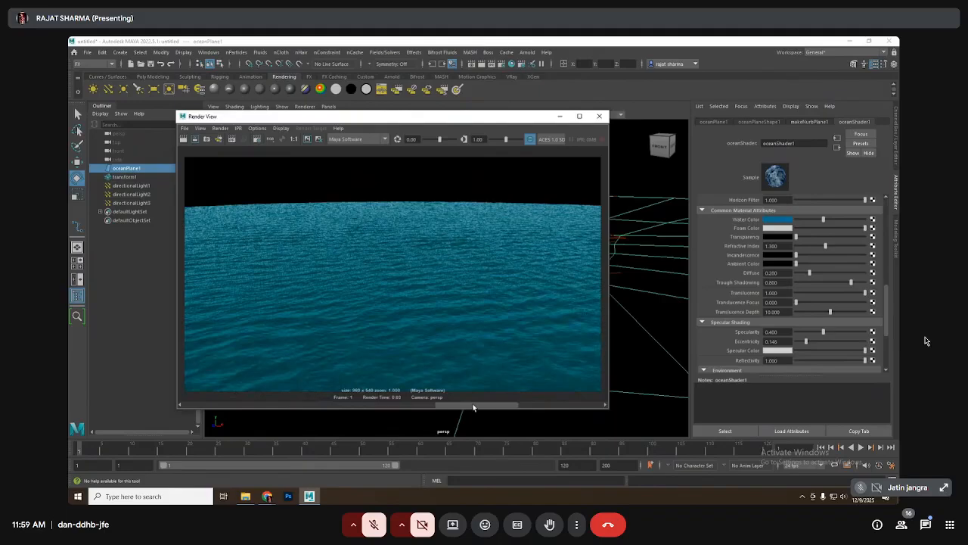
pyautogui.click(560, 405)
pyautogui.click(435, 403)
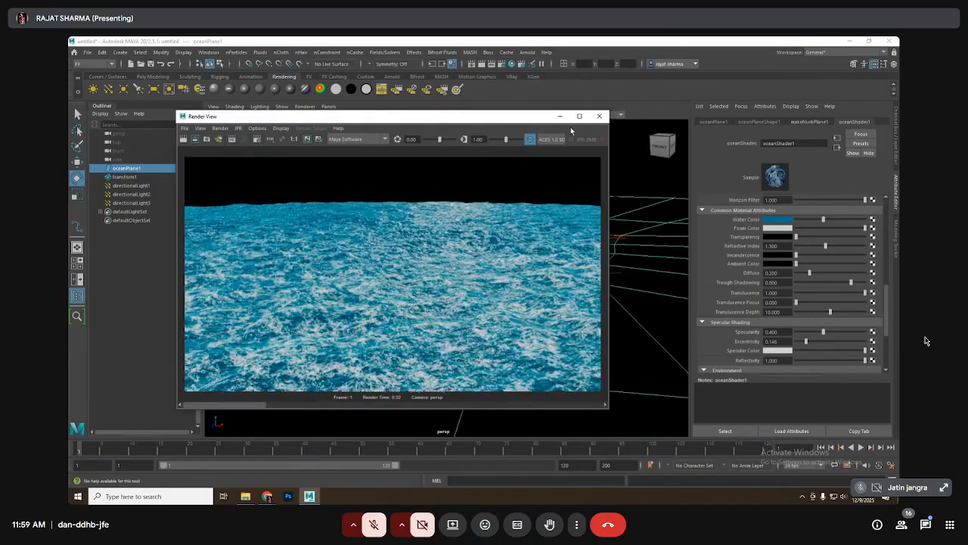
pyautogui.click(600, 116)
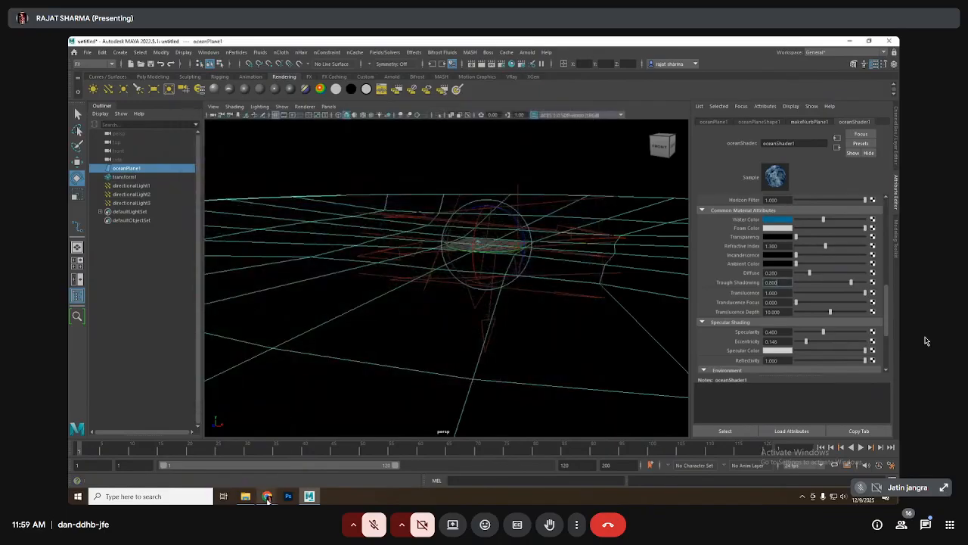
# Switch to the Google Meet call in Chrome and look through its list of participants.
pyautogui.moveTo(267, 499)
pyautogui.click(267, 457)
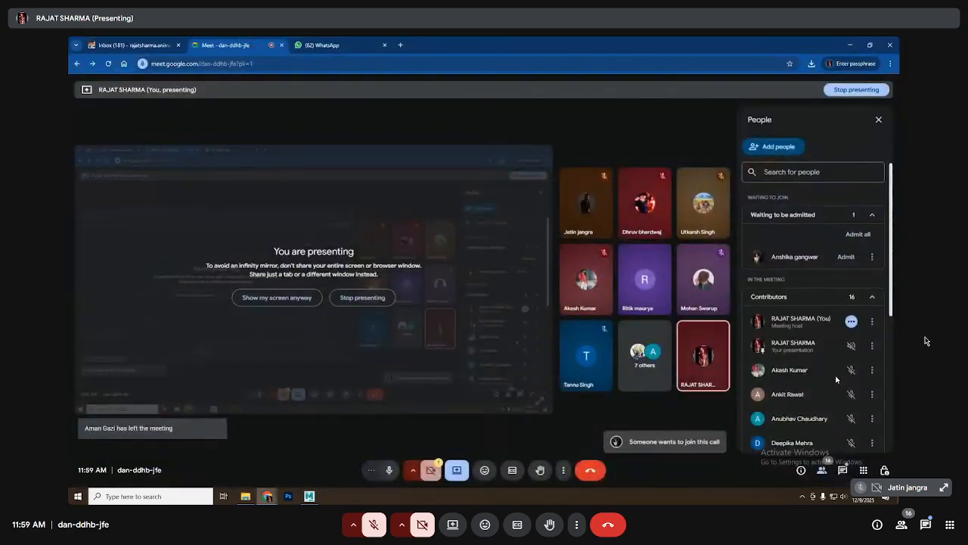
pyautogui.scroll(-5, 829, 378)
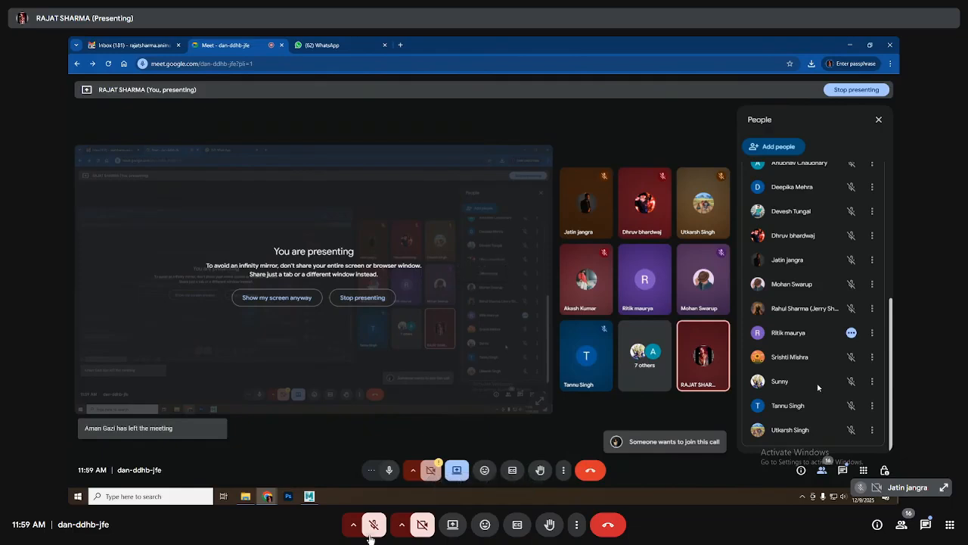
# Unmute the microphone to speak in the Google Meet call, and leave the meeting.
pyautogui.click(372, 530)
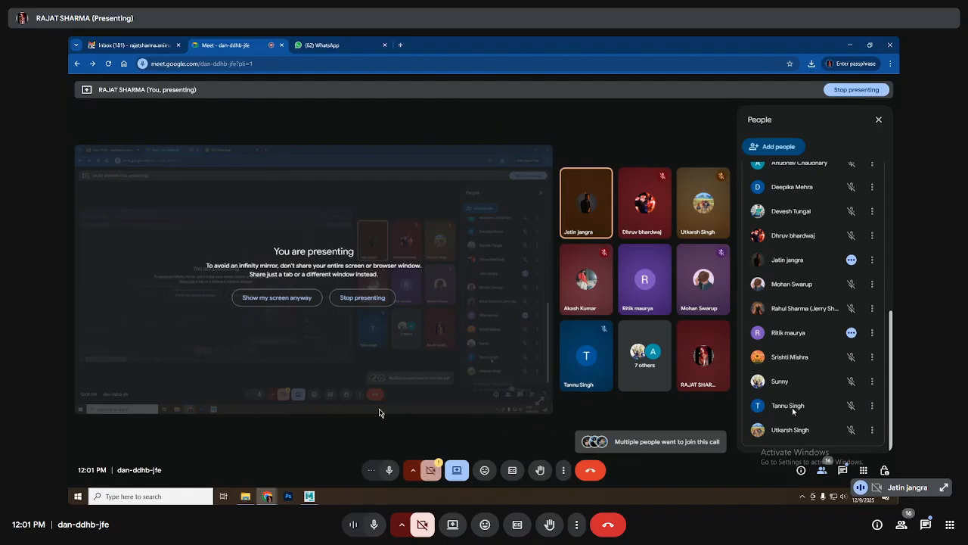
pyautogui.hotkey('ctrl', 'd')
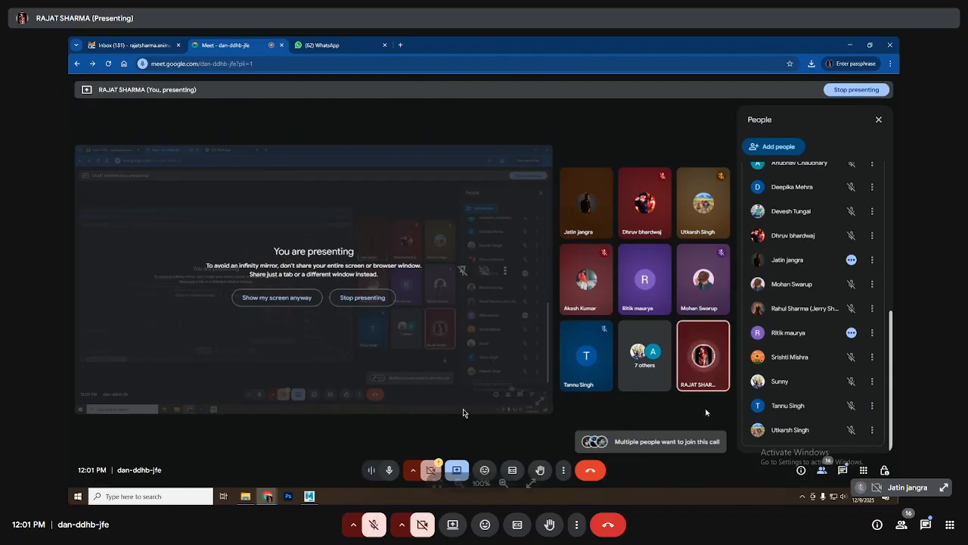
pyautogui.hotkey('ctrl', 'd')
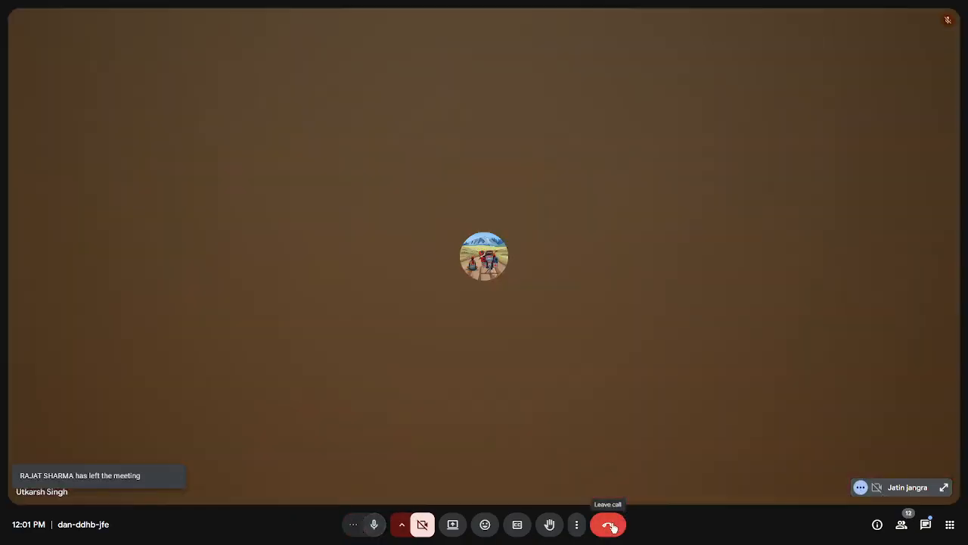
pyautogui.click(610, 525)
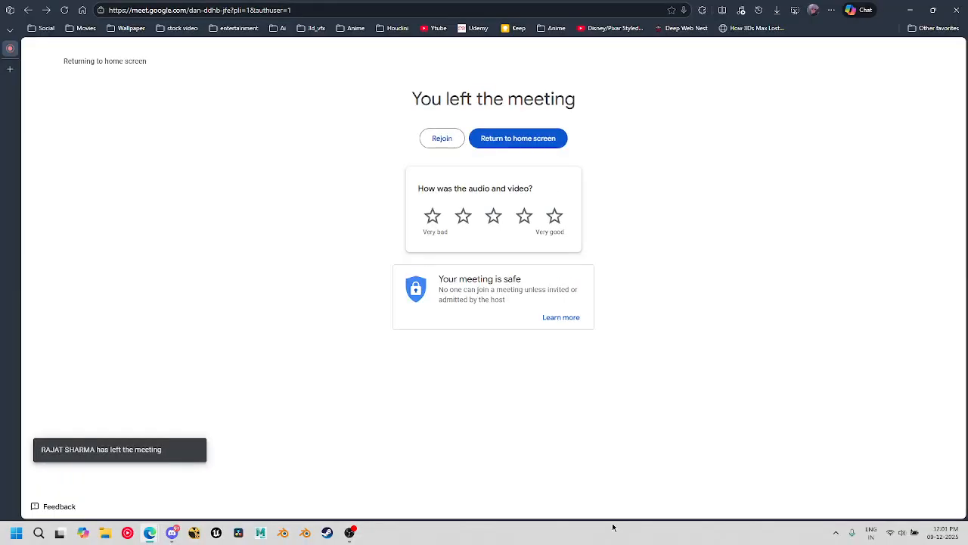